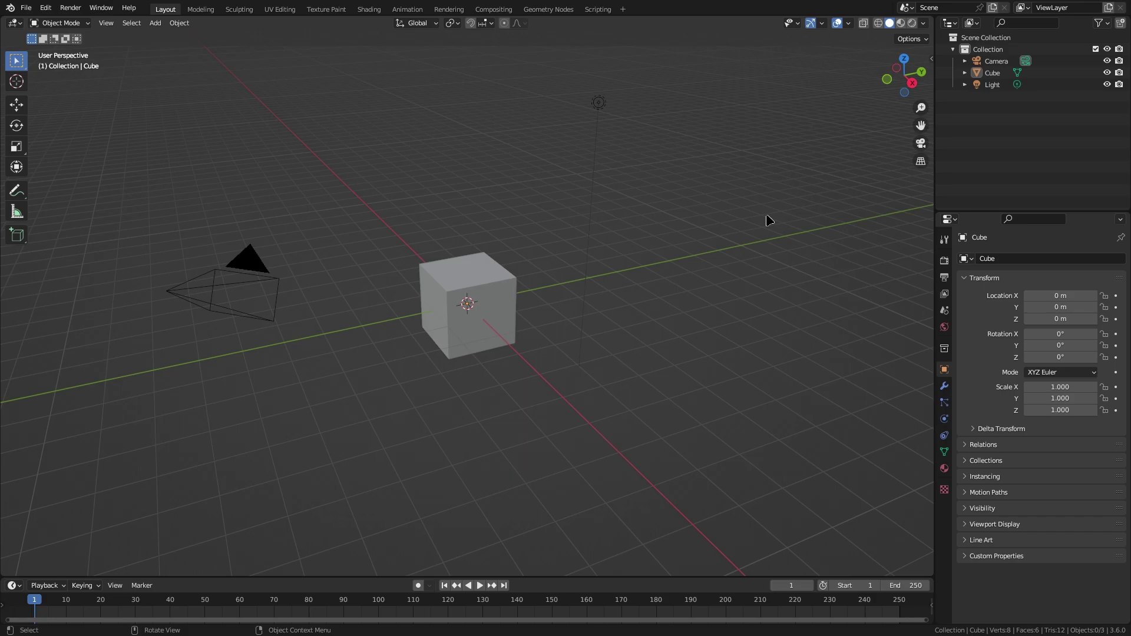
- Add an Edge Split modifier to the cube and apply it
left_click(510, 285)
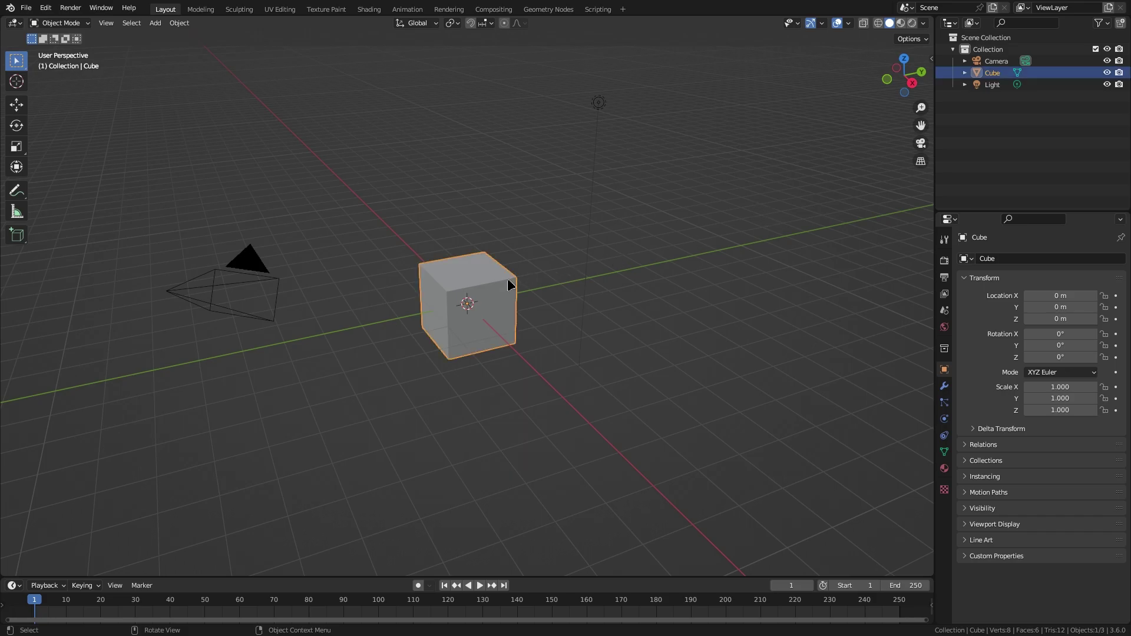
left_click(943, 386)
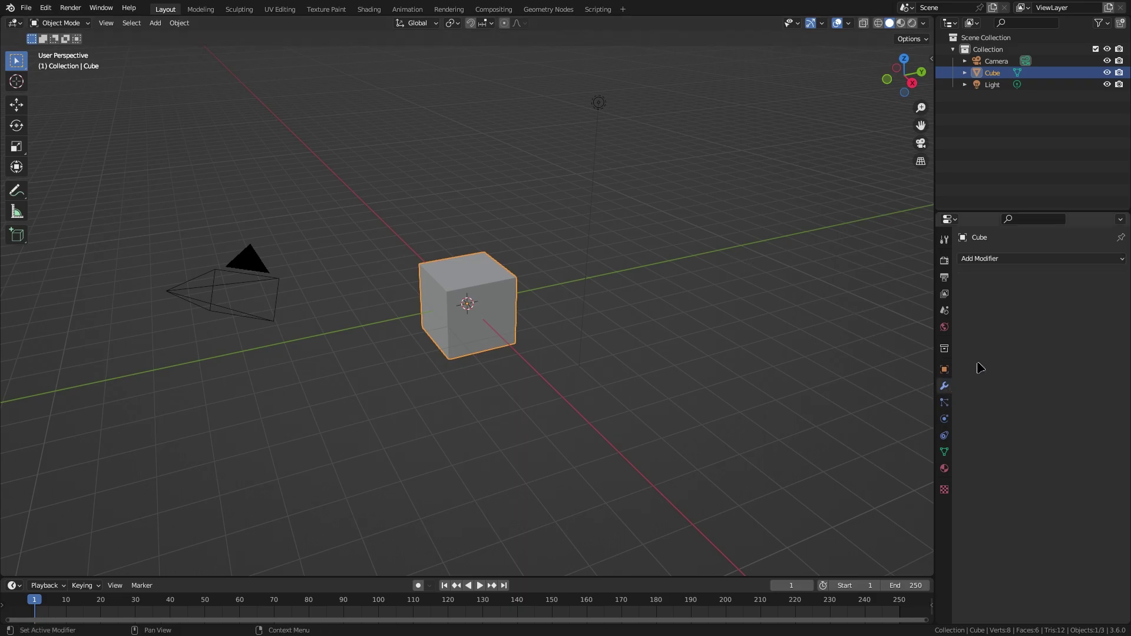
left_click(1017, 259)
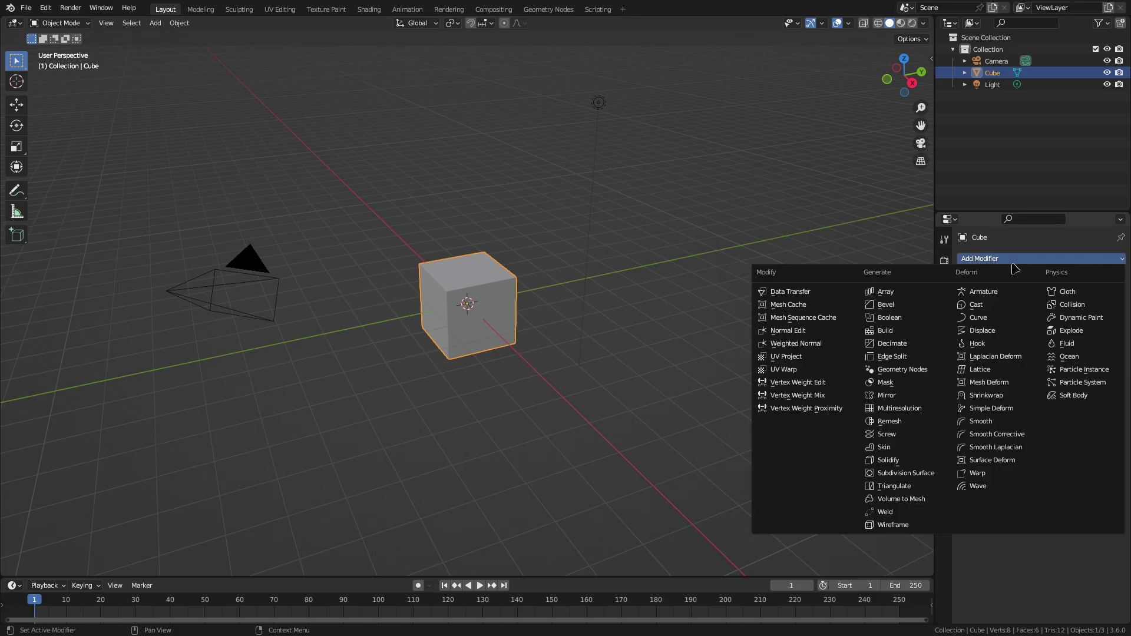
left_click(914, 361)
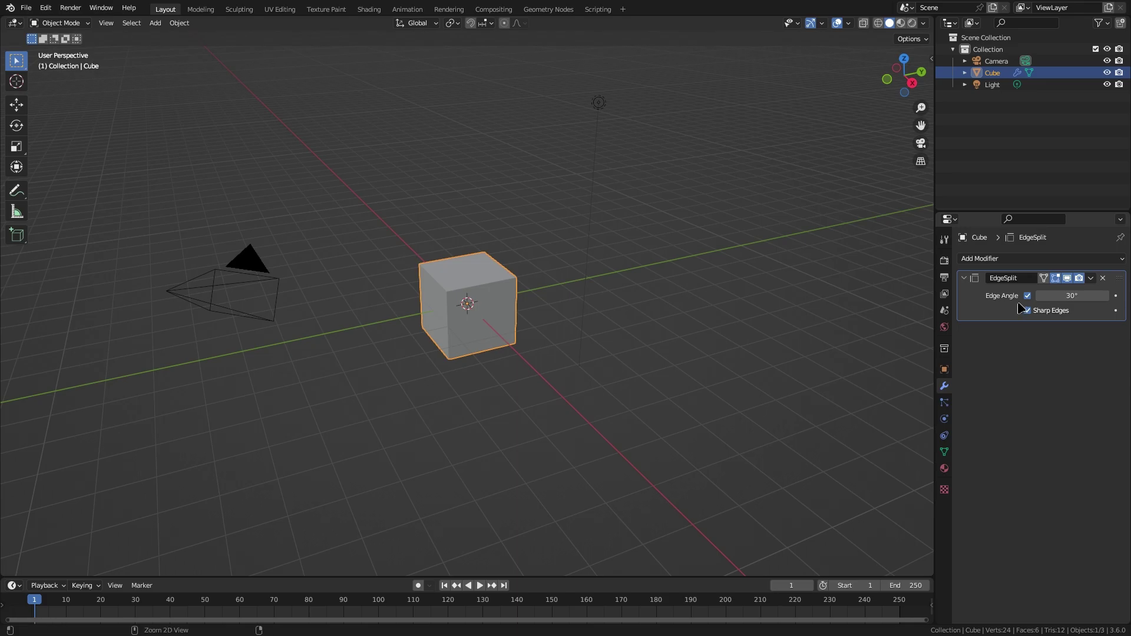
key("ctrl+a")
- In Edit Mode with face selection, try to move the cube's front side face away from the rest
scroll(589, 310, "up", 3)
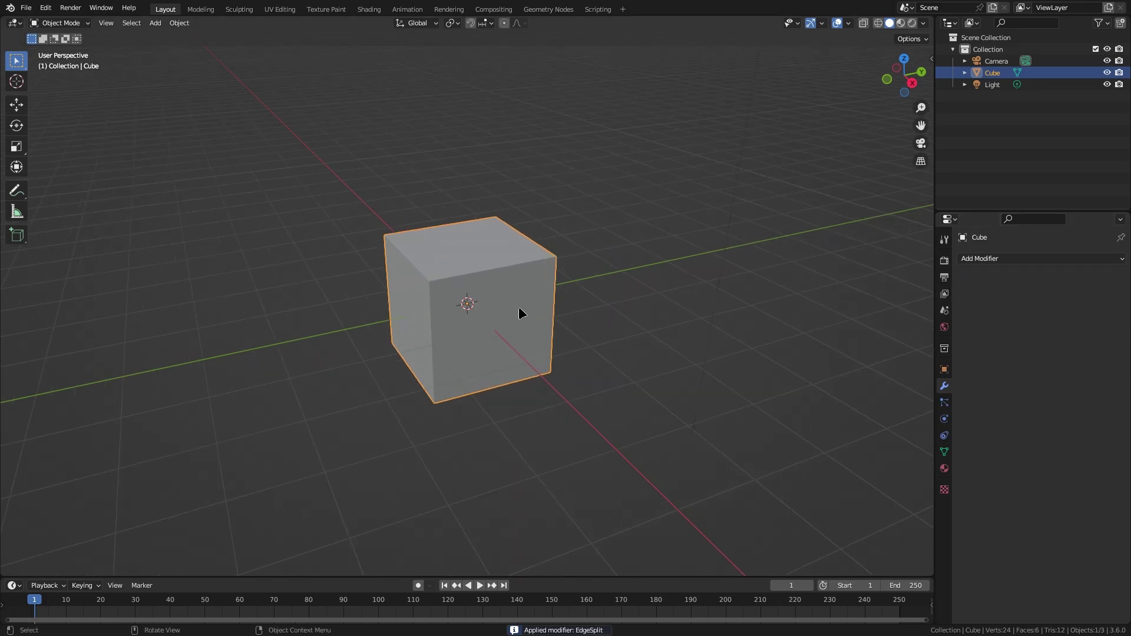
key("Tab")
key("3")
left_click(505, 298)
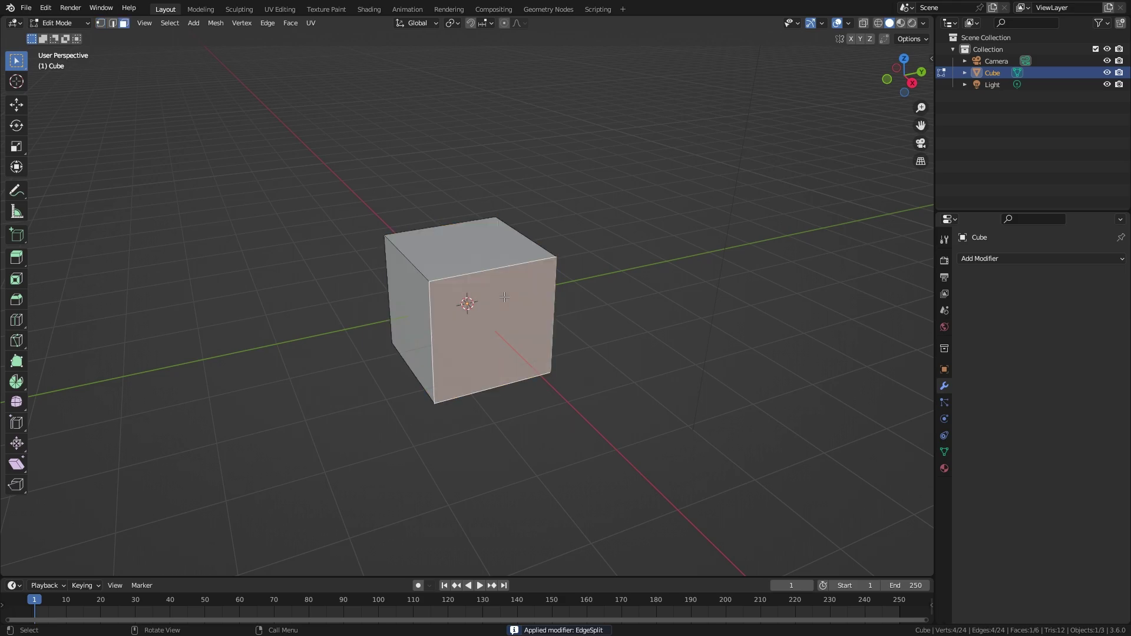
key("g")
key("Escape")
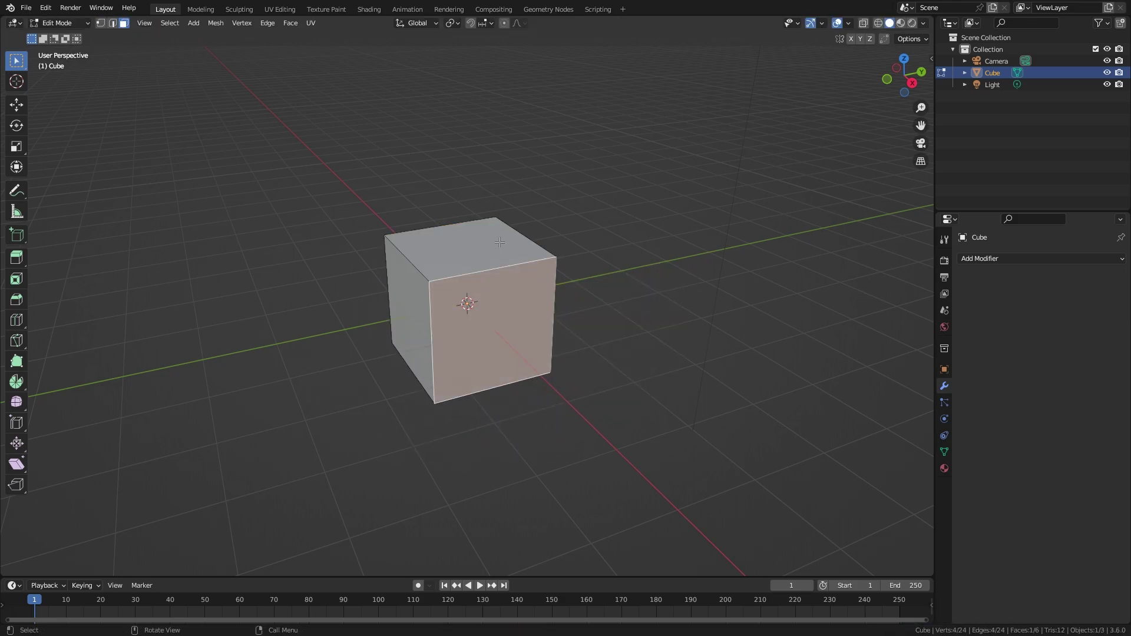
- Try to move the cube's top face and other side faces one at a time, cancelling each move
key("g")
key("Escape")
key("g")
key("Escape")
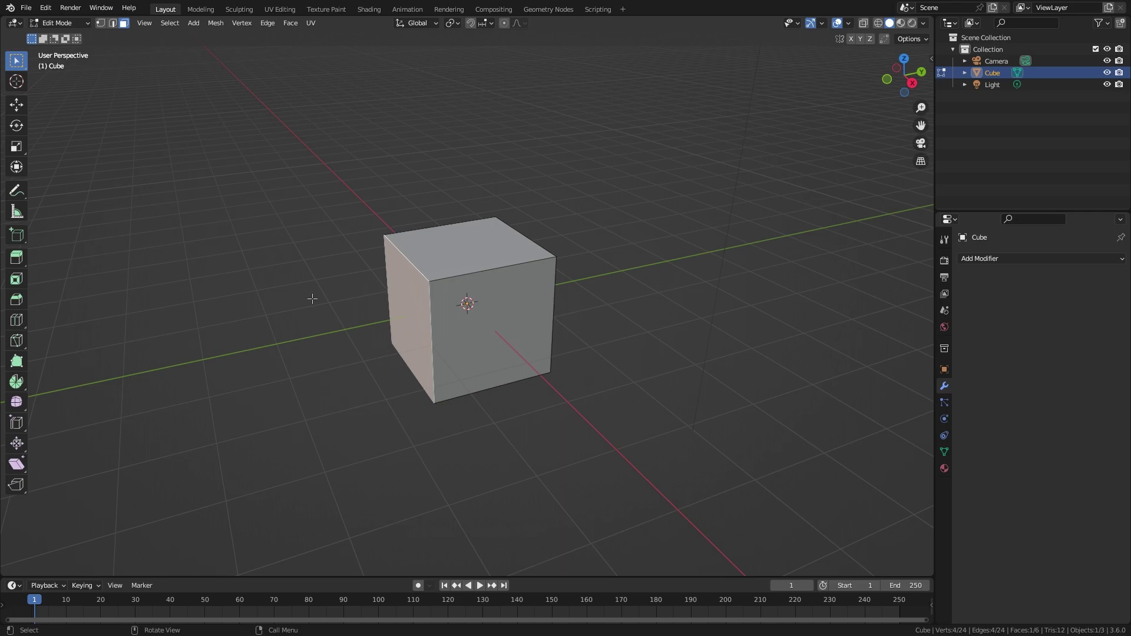
middle_click_drag(662, 278, 525, 313)
key("g")
key("Escape")
middle_click_drag(730, 305, 684, 287)
- Leave Edit Mode and undo back to before the cube's Edge Split modifier was applied
key("Tab")
key("ctrl+z")
key("ctrl+z")
key("ctrl+z")
key("ctrl+z")
key("ctrl+z")
key("ctrl+z")
key("ctrl+z")
key("ctrl+z")
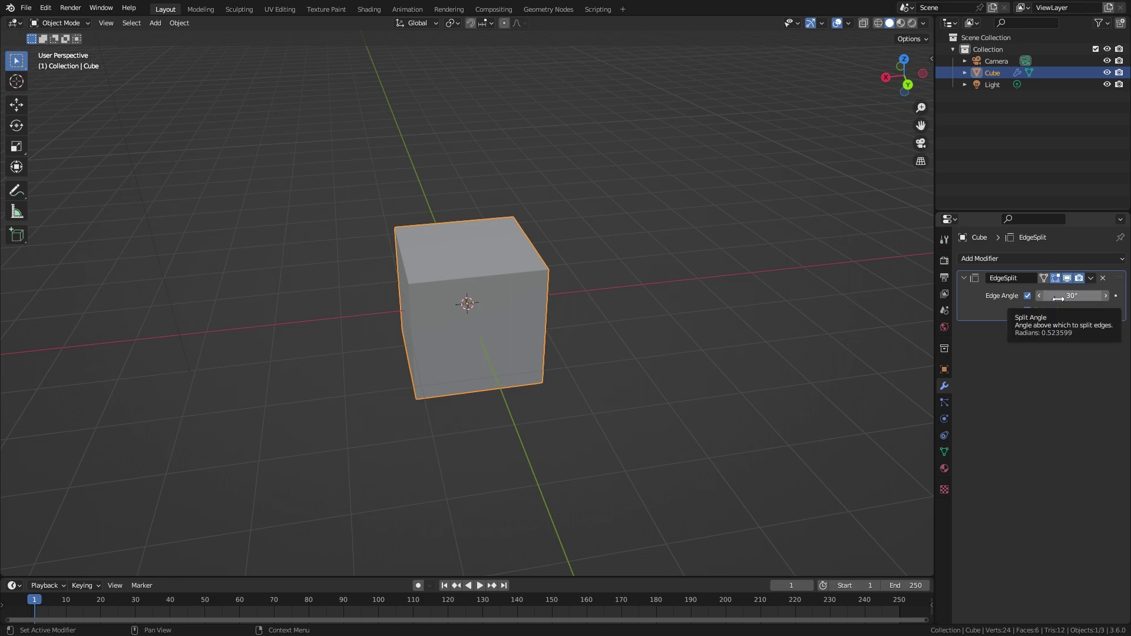
- Enable Shadow and Cavity in the viewport shading options and view the cube's edges up close
middle_click_drag(546, 262, 559, 200)
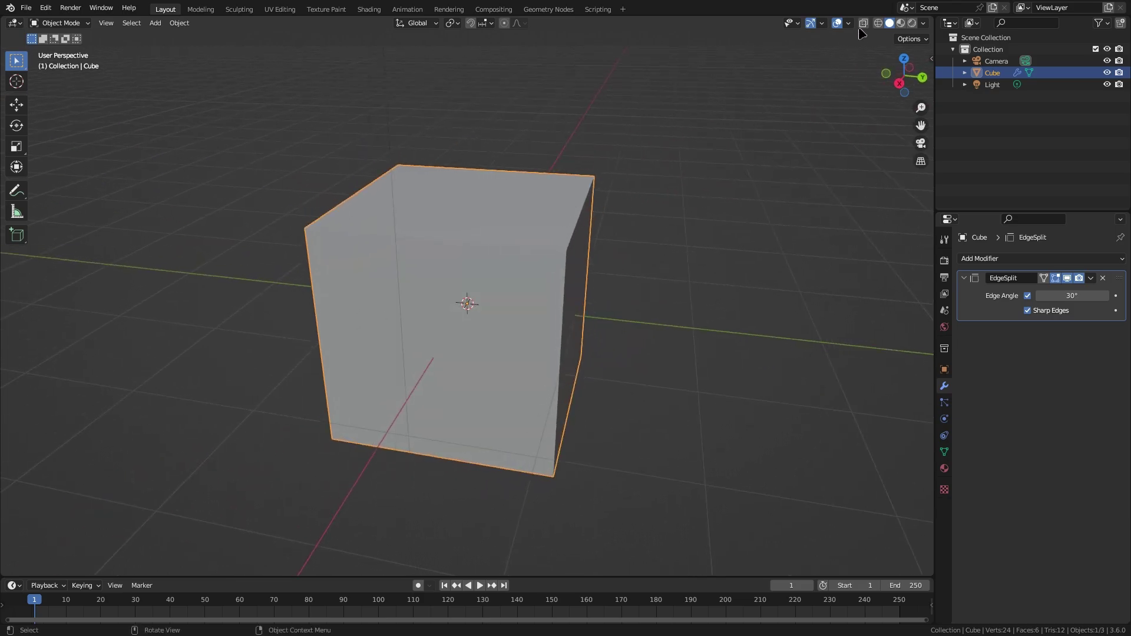
left_click(923, 23)
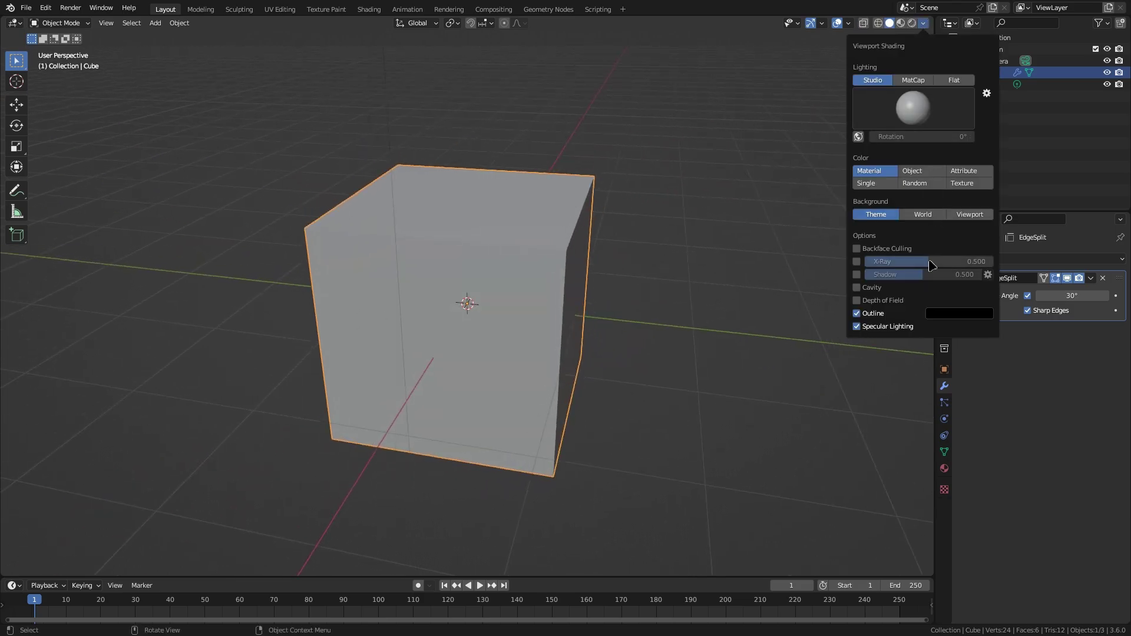
left_click(857, 275)
left_click(857, 287)
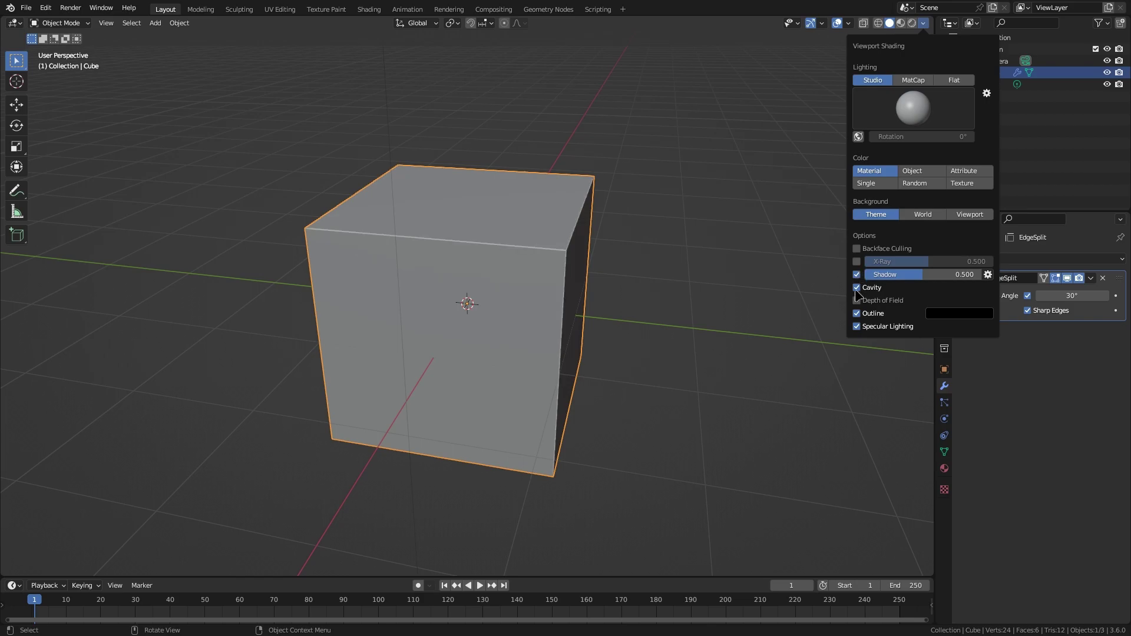
left_click_drag(631, 264, 505, 258, "alt")
left_click_drag(681, 261, 642, 299, "alt+shift")
scroll(638, 291, "up", 3)
left_click_drag(511, 262, 547, 263, "alt")
middle_click_drag(546, 263, 654, 221)
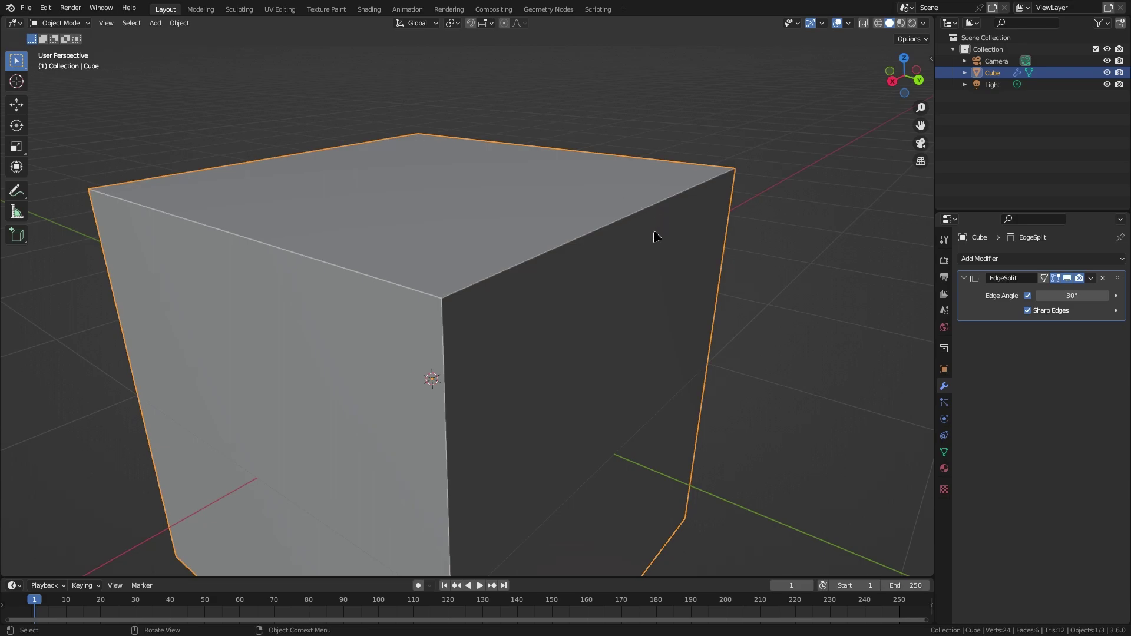
- Delete the cube and add a Monkey mesh in its place
scroll(532, 368, "down", 5)
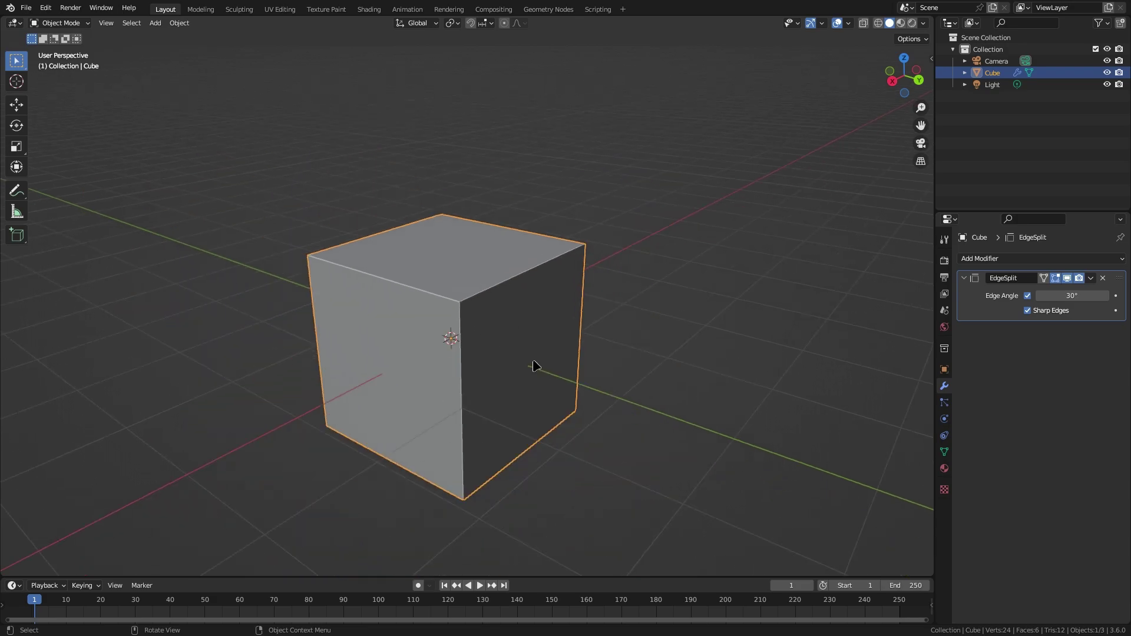
key("x")
left_click(523, 345)
key("shift+a")
mouse_move(503, 330)
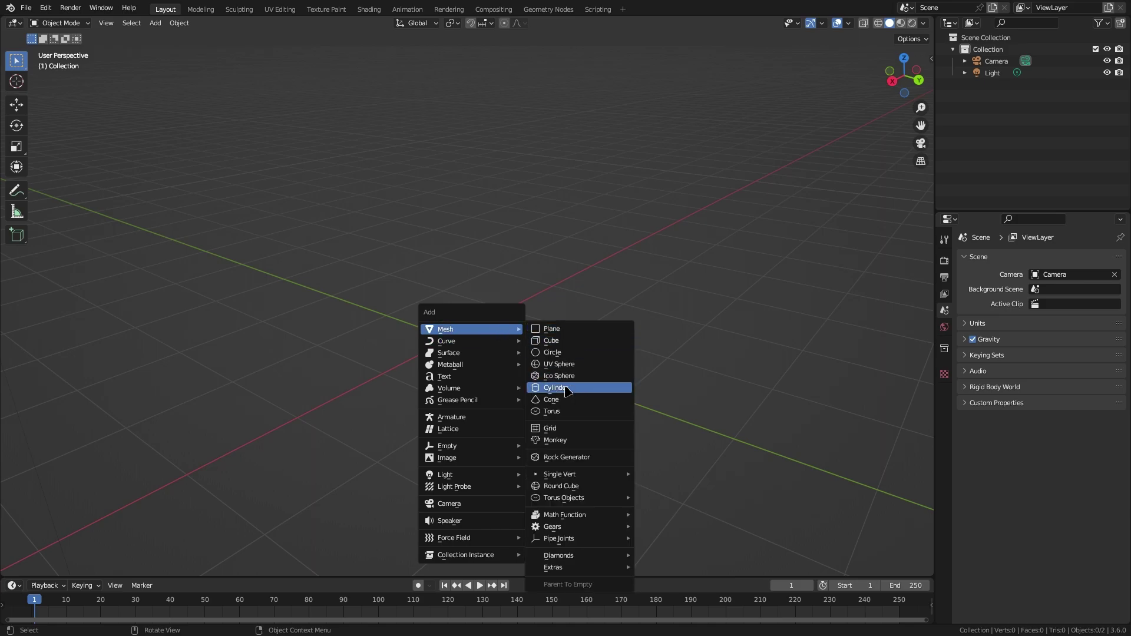
scroll(507, 376, "up", 4)
middle_click_drag(442, 330, 561, 199)
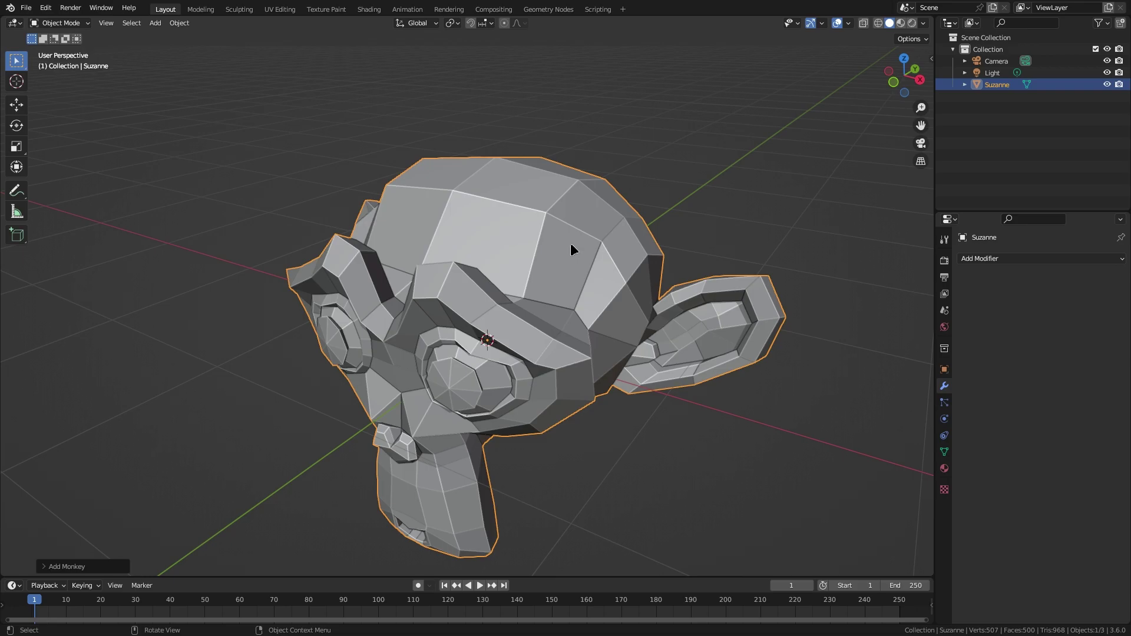
- Annotate an edge between two eye faces with freehand strokes, enabling Stabilize Stroke, and return to the Select Box tool
scroll(564, 250, "up", 6)
middle_click_drag(530, 346, 396, 180)
scroll(416, 174, "up", 3)
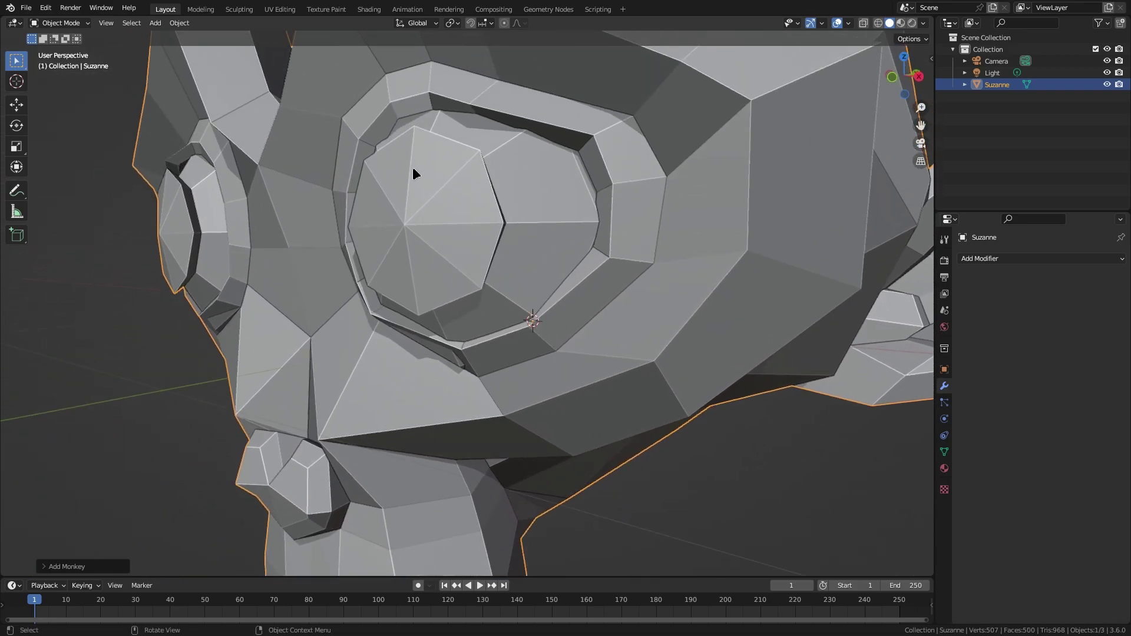
scroll(412, 168, "up", 2)
middle_click_drag(353, 97, 378, 152, "shift")
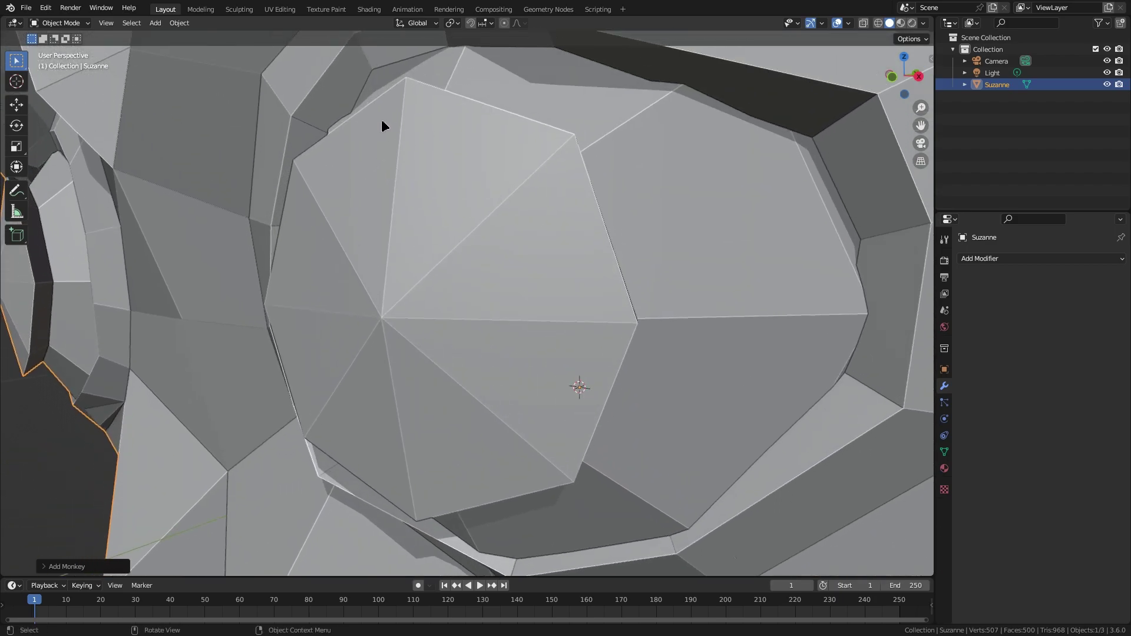
mouse_move(397, 90)
left_mouse_down()
mouse_move(398, 207)
mouse_move(429, 218)
left_mouse_up()
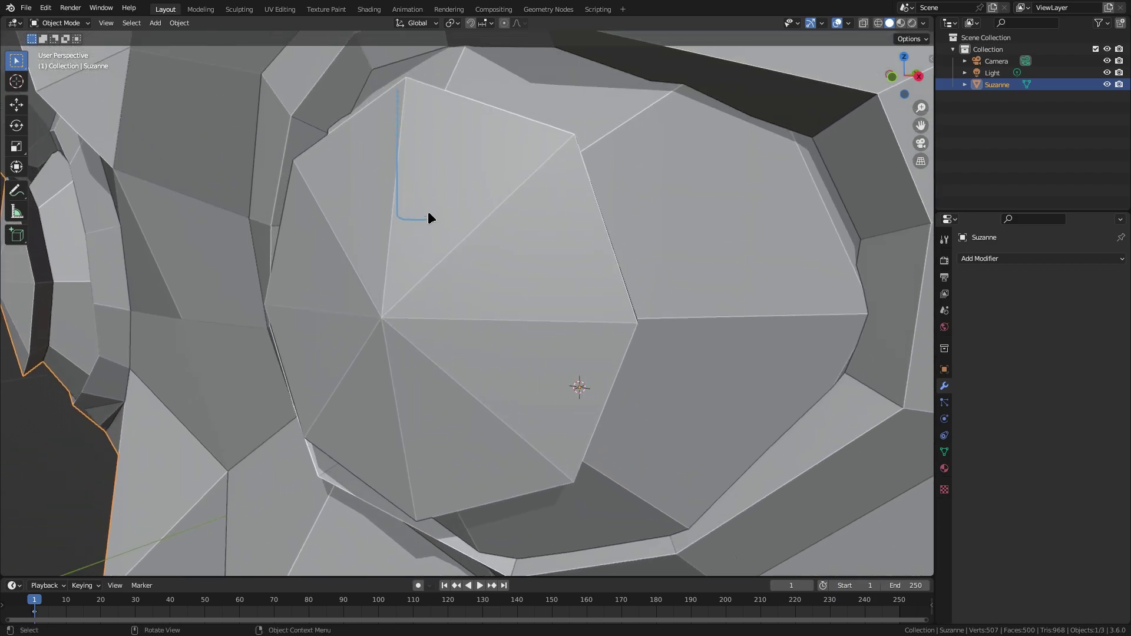
left_click(24, 187)
left_click(247, 39)
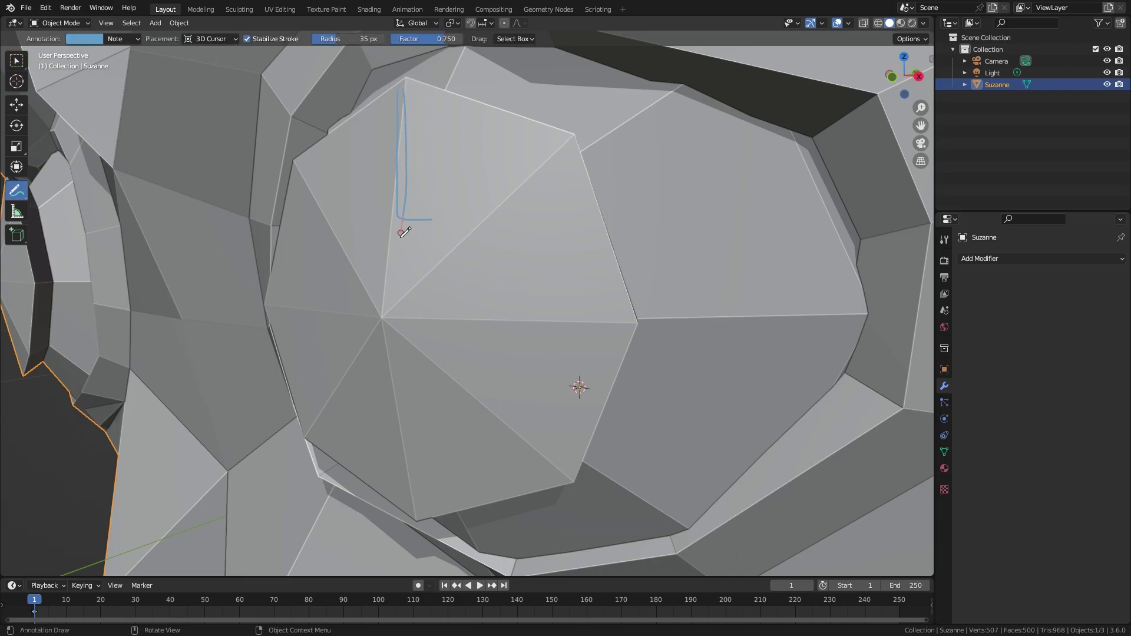
left_click(17, 61)
scroll(487, 212, "down", 8)
left_click(1001, 258)
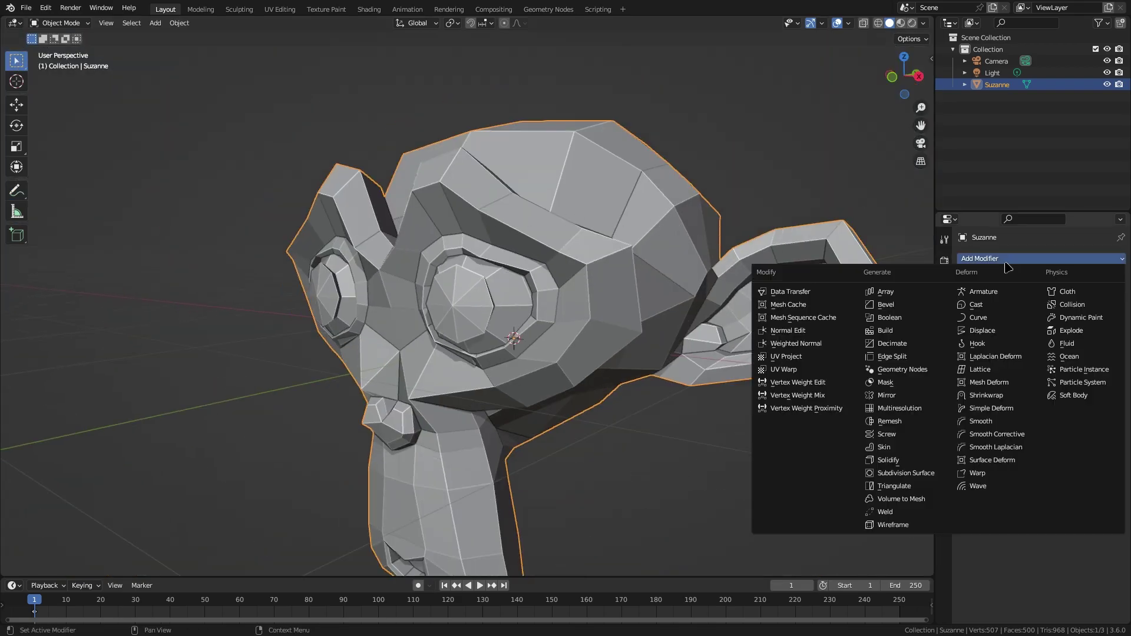
left_click(906, 347)
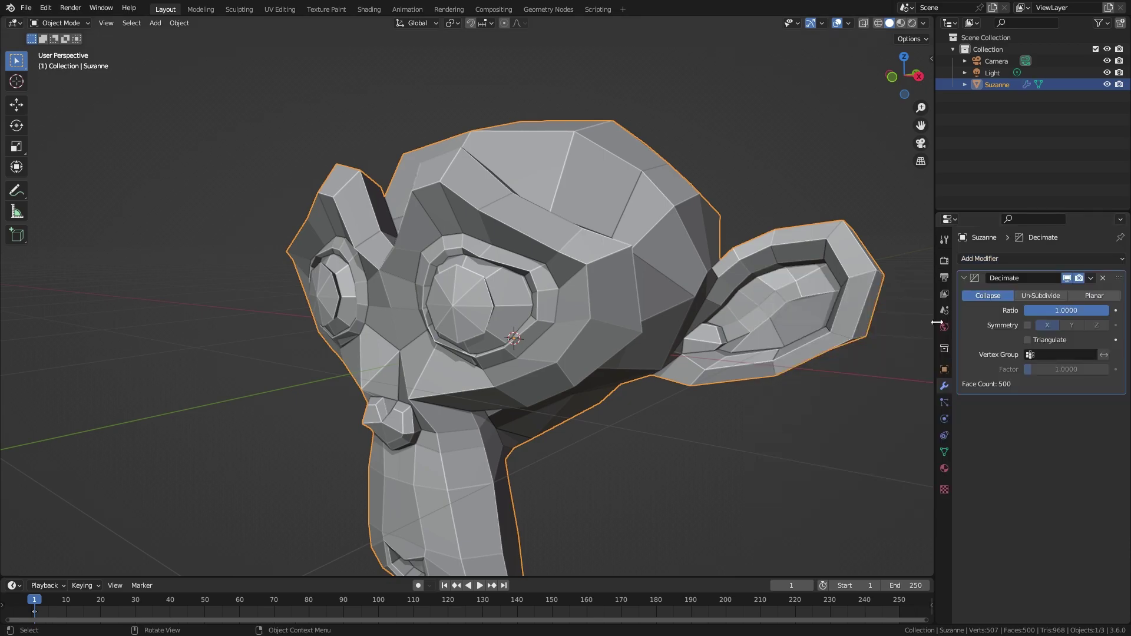
left_click(1102, 277)
- Add an Edge Split modifier to the monkey head and apply it
left_click(1037, 258)
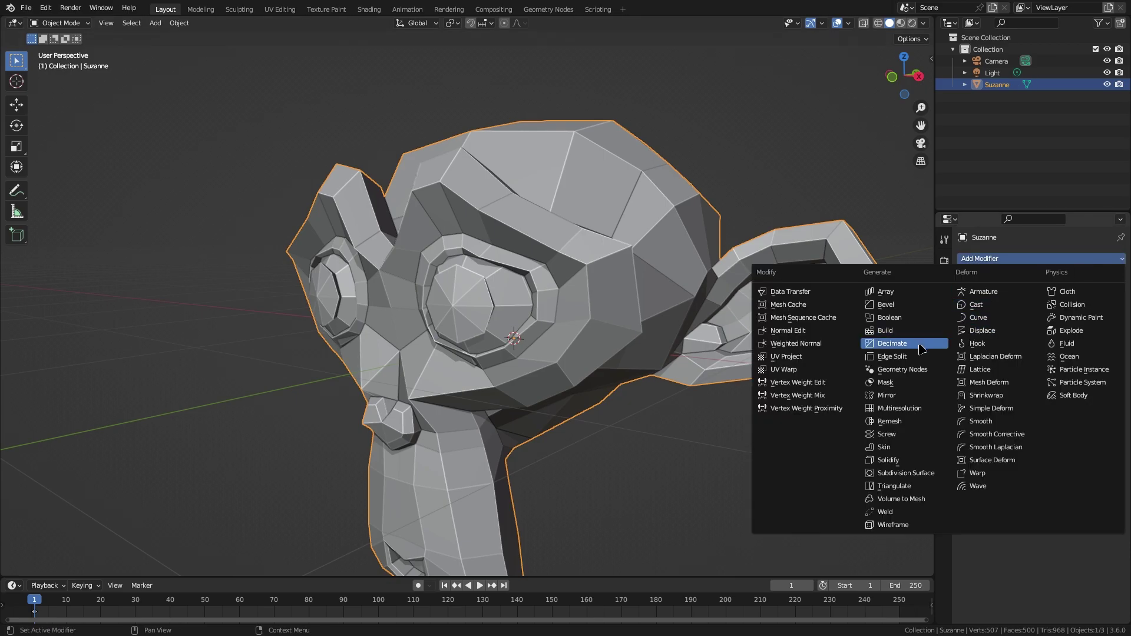
left_click(906, 357)
key("ctrl+a")
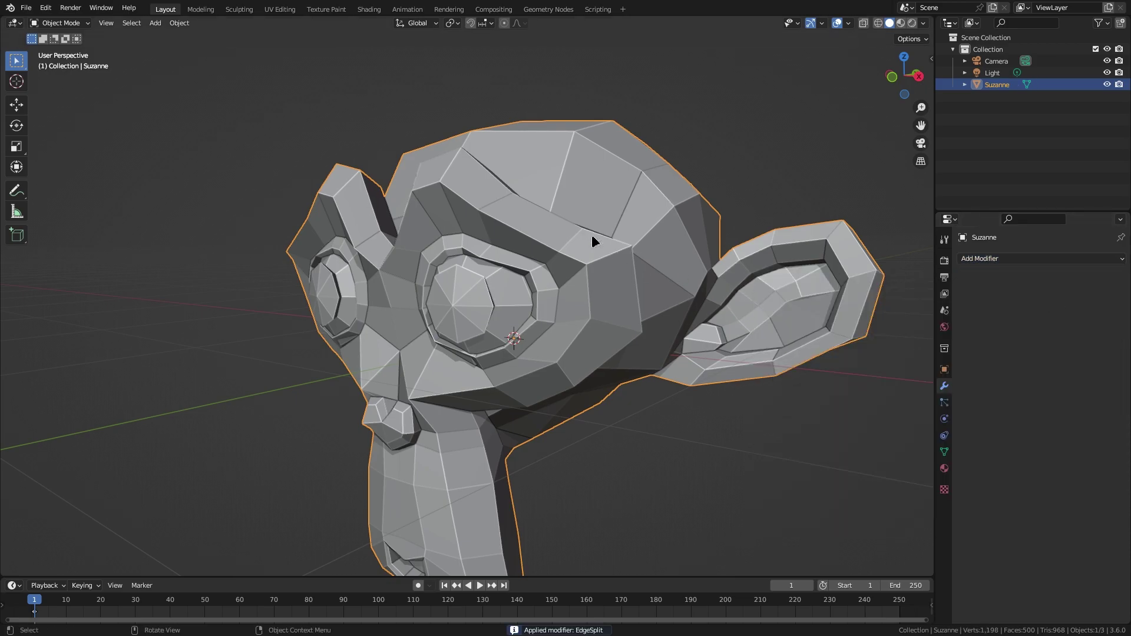
- In Edit Mode, try to pull a face off the side of the monkey's forehead and cancel the move
key("Tab")
middle_click_drag(595, 242, 500, 255)
left_click(586, 203)
key("g")
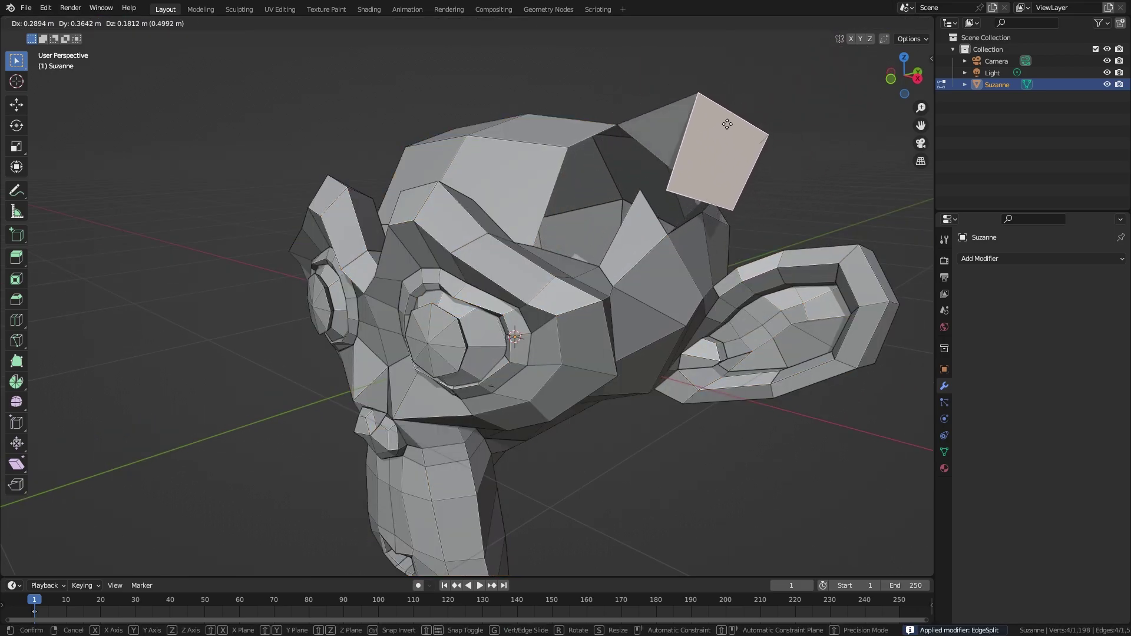
right_click(722, 88)
- Move a triangular face of the monkey's eye outwards by about 0.065 m
middle_click_drag(628, 103, 439, 232)
left_click(439, 232)
key("g")
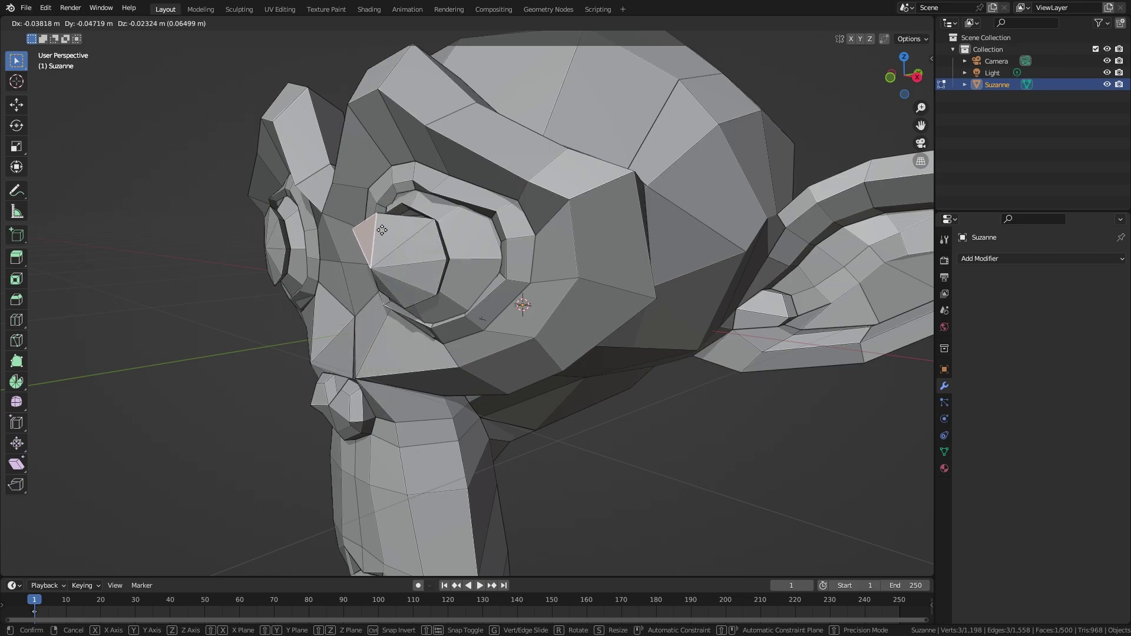
left_click(377, 231)
- Examine from close up and behind how the displaced eye face connects to its neighbouring faces
scroll(490, 297, "up", 8)
middle_click_drag(489, 297, 147, 341)
middle_click_drag(581, 211, 750, 258)
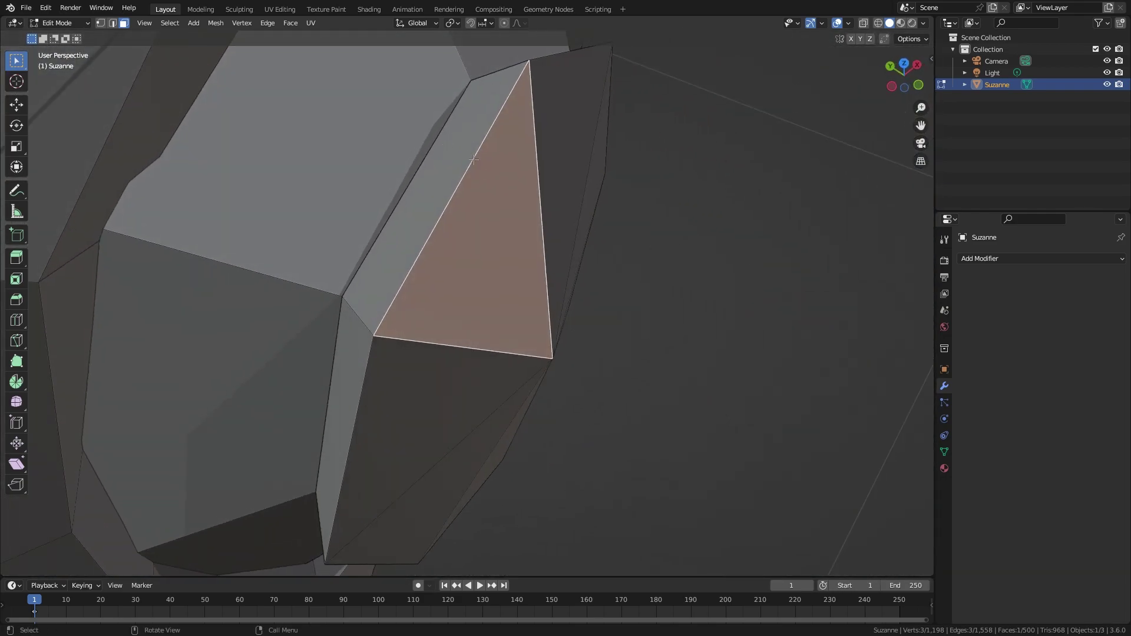
key("g")
key("Escape")
scroll(550, 141, "down", 9)
left_click_drag(552, 143, 447, 126, "alt")
scroll(494, 159, "down", 4)
left_click_drag(517, 175, 470, 145, "alt+shift")
scroll(450, 193, "down", 4)
scroll(450, 185, "up", 4)
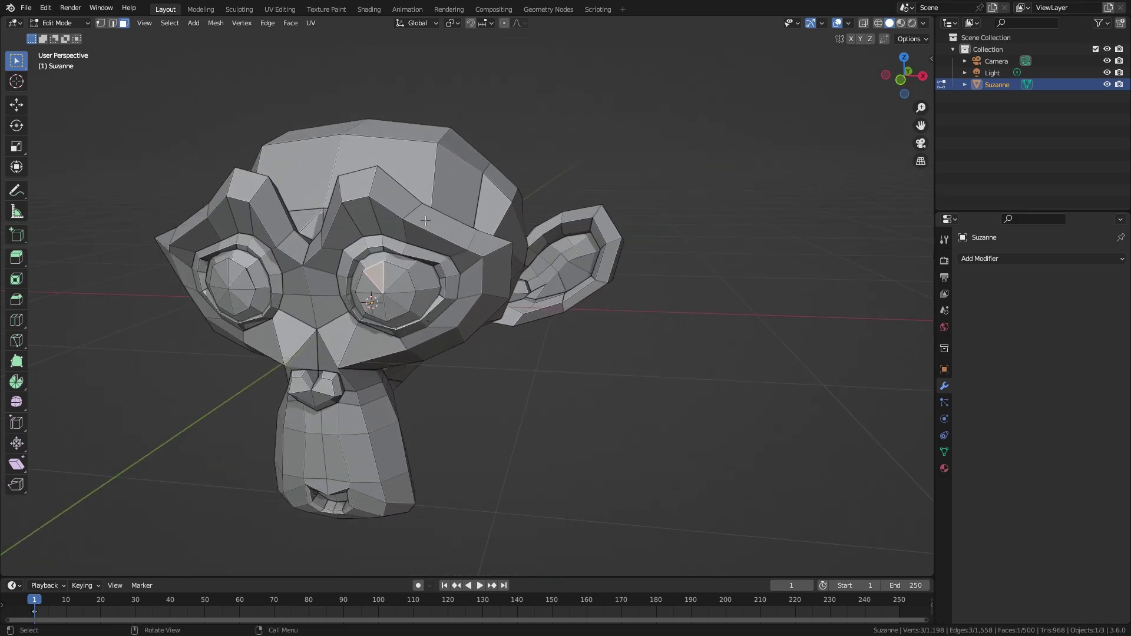
- Undo the face edits back to before the monkey head's Edge Split modifier was applied
key("ctrl+z")
key("ctrl+z")
key("ctrl+z")
key("ctrl+z")
key("ctrl+z")
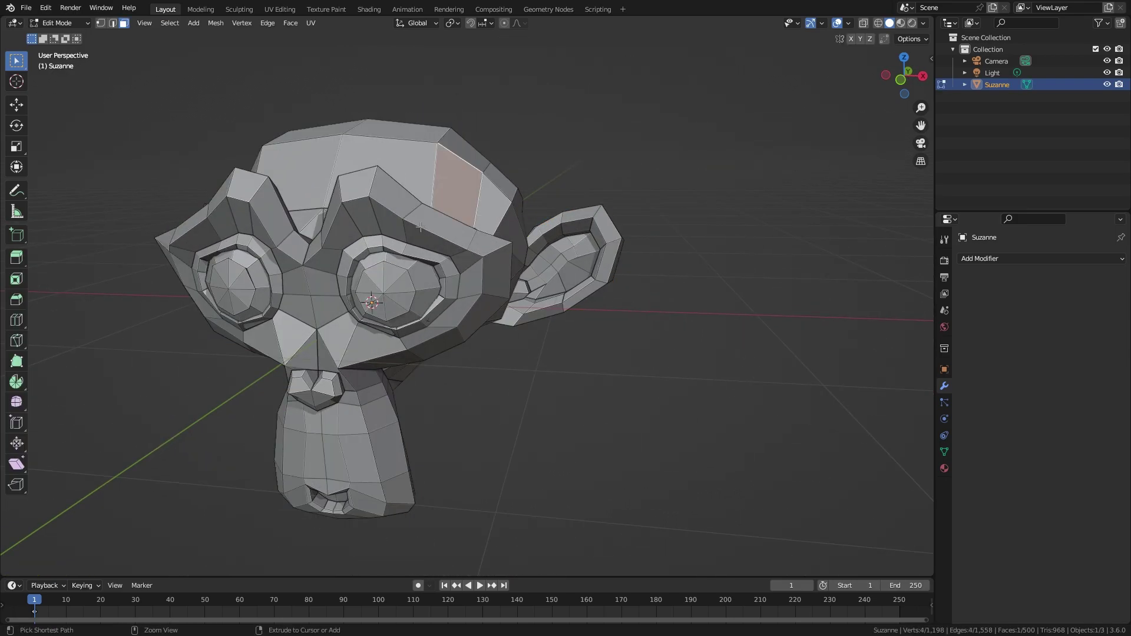
key("ctrl+z")
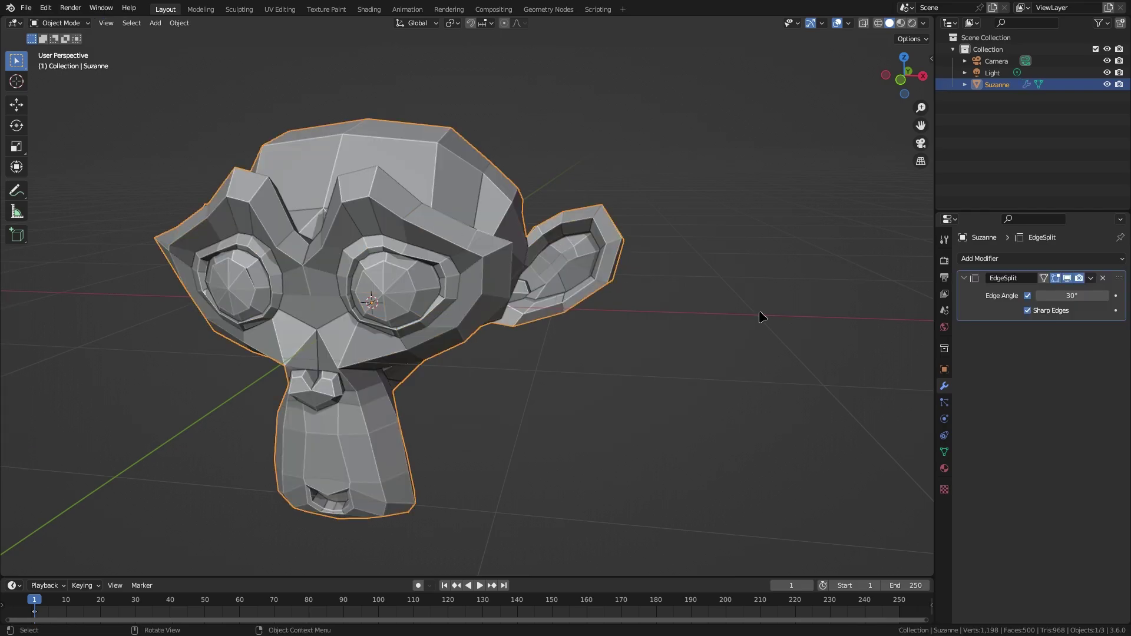
- Set the Edge Split modifier's Edge Angle to 0° and apply the modifier
left_click_drag(1070, 295, 945, 301)
key("ctrl+a")
- In Edit Mode with face selection, try to move individual forehead and eye faces, cancelling each move
key("Tab")
key("3")
left_click(404, 158)
key("g")
right_click(405, 201)
left_click(413, 211)
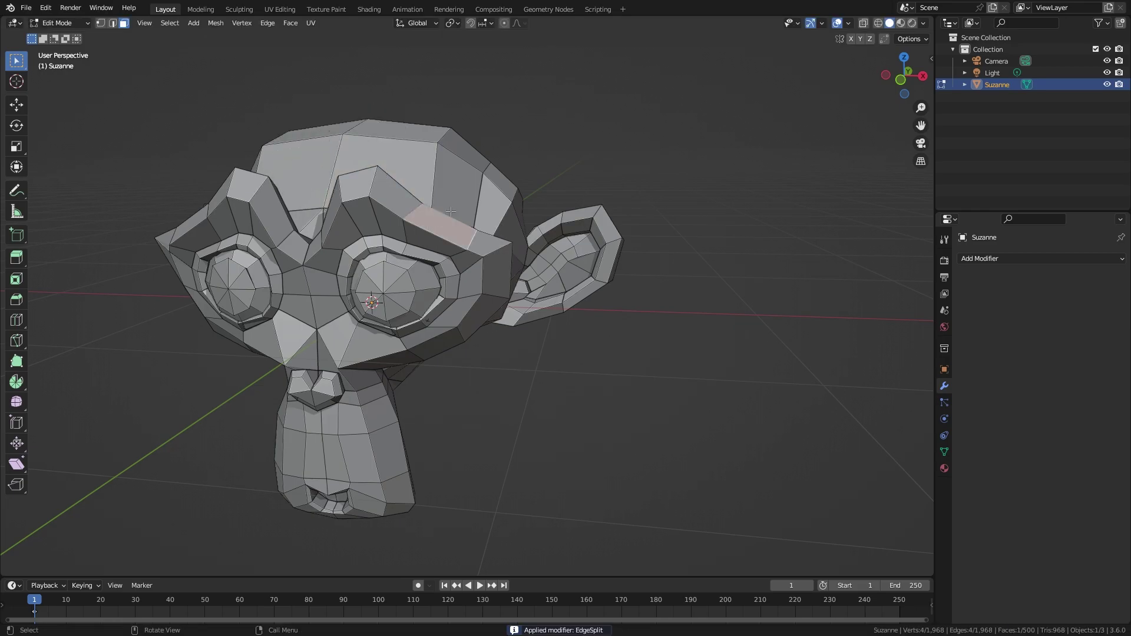
left_click(403, 270)
key("g")
right_click(379, 278)
- Select single faces on the monkey's brow and forehead from the side of the head
scroll(406, 271, "up", 3)
middle_click_drag(451, 256, 357, 252)
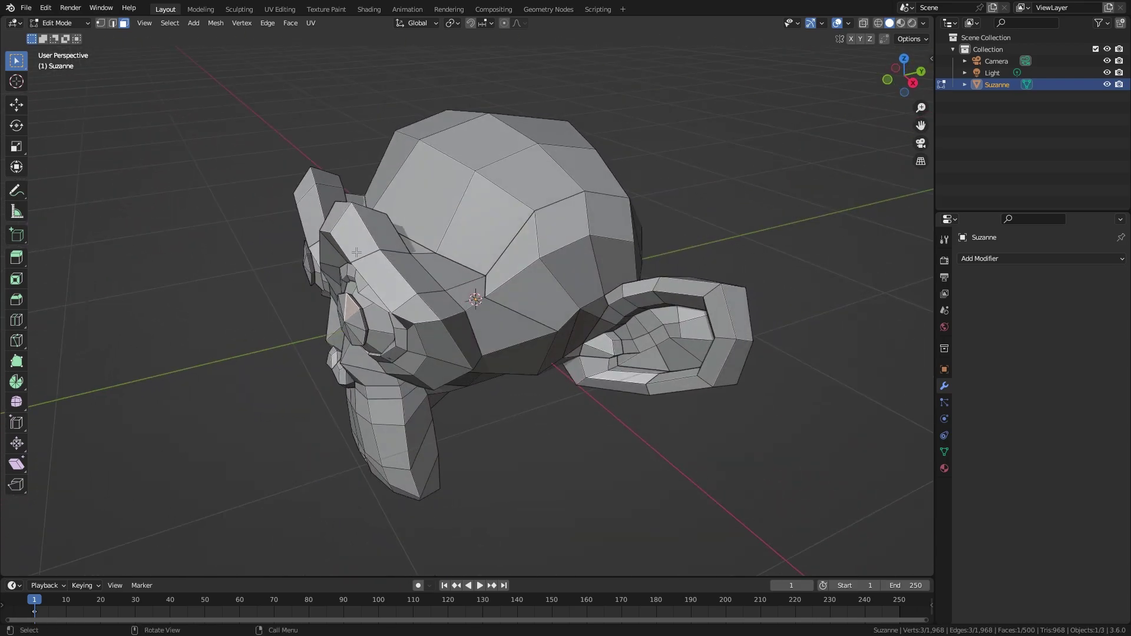
scroll(377, 295, "down", 2)
middle_click_drag(389, 322, 397, 308)
scroll(401, 308, "up", 3)
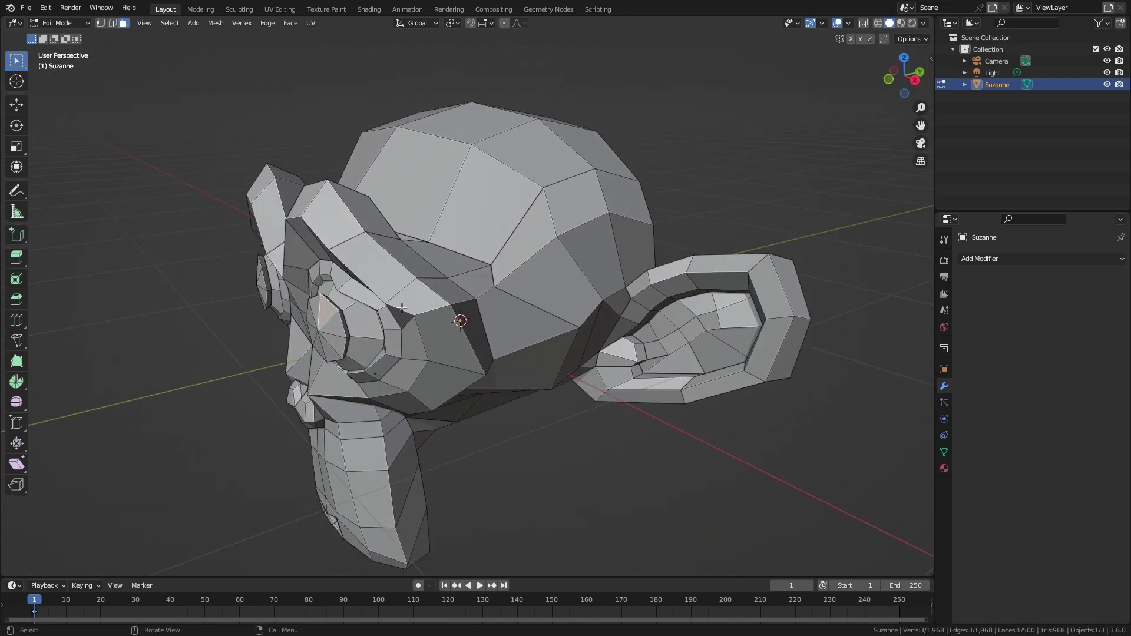
left_click(377, 268)
left_click(419, 177)
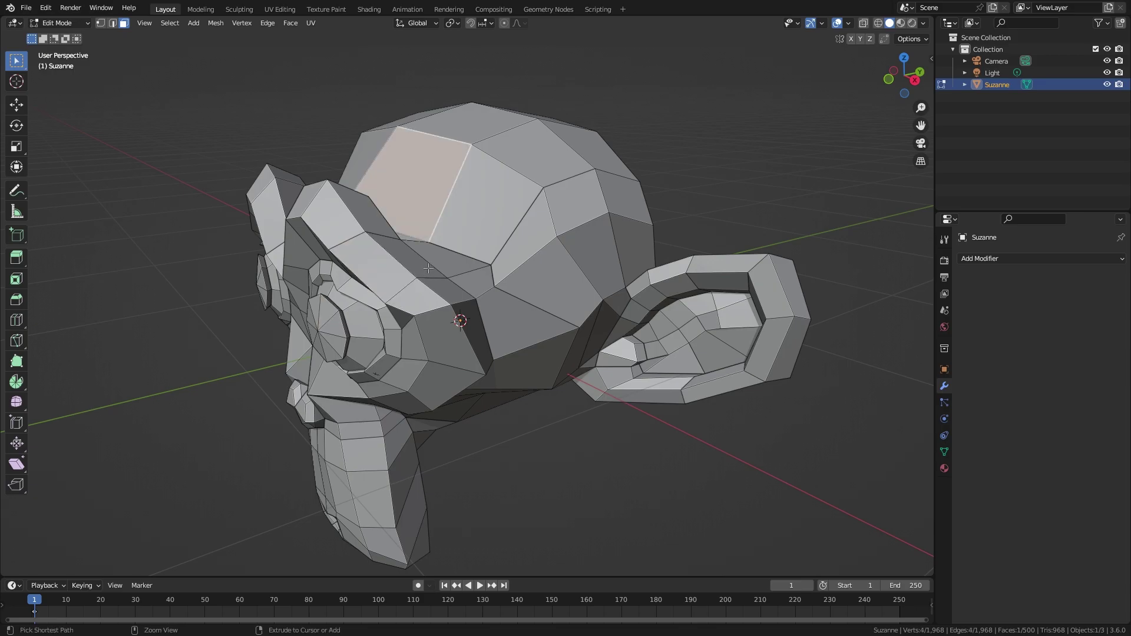
- Leave Edit Mode and undo back to the unapplied Edge Split modifier with its 0° Edge Angle
key("a")
key("Tab")
key("ctrl+z")
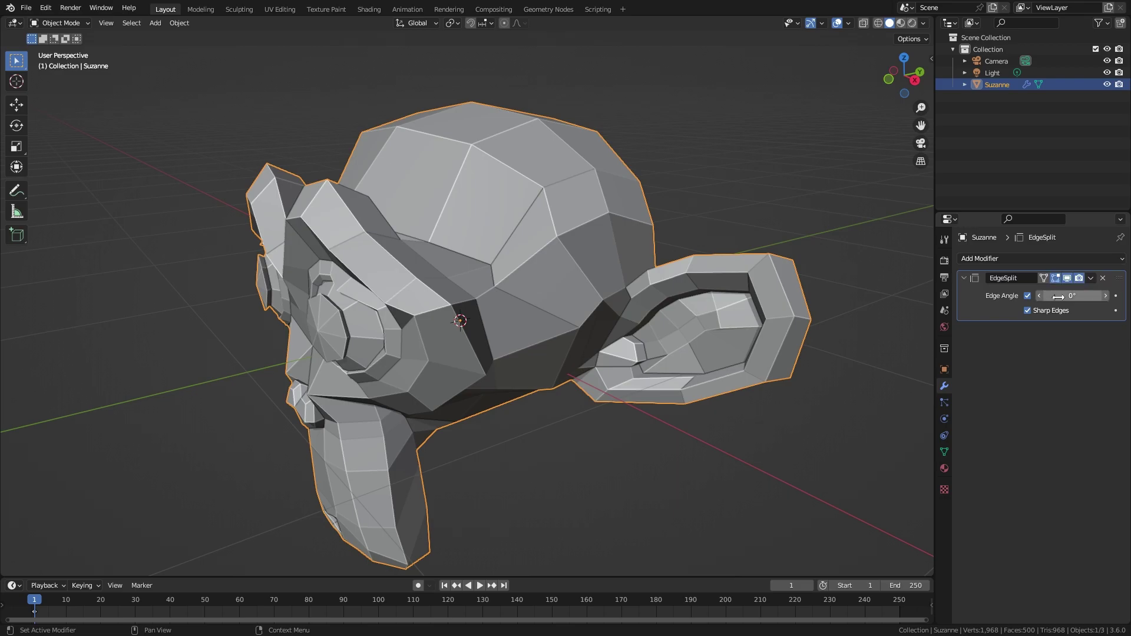
- Add a Solidify modifier to the monkey head with Offset 1 and a Thickness of 0.013 m
left_click(1031, 259)
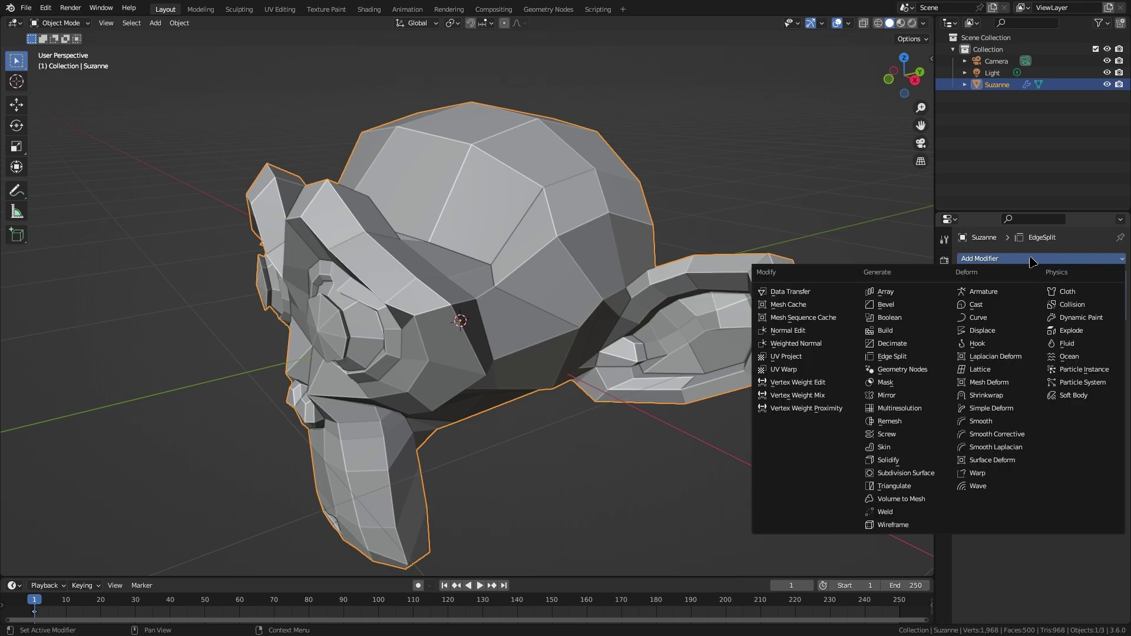
left_click(892, 460)
scroll(386, 320, "up", 2)
middle_click_drag(338, 298, 621, 325, "shift")
left_click_drag(1066, 377, 1108, 377)
middle_click_drag(632, 381, 494, 284)
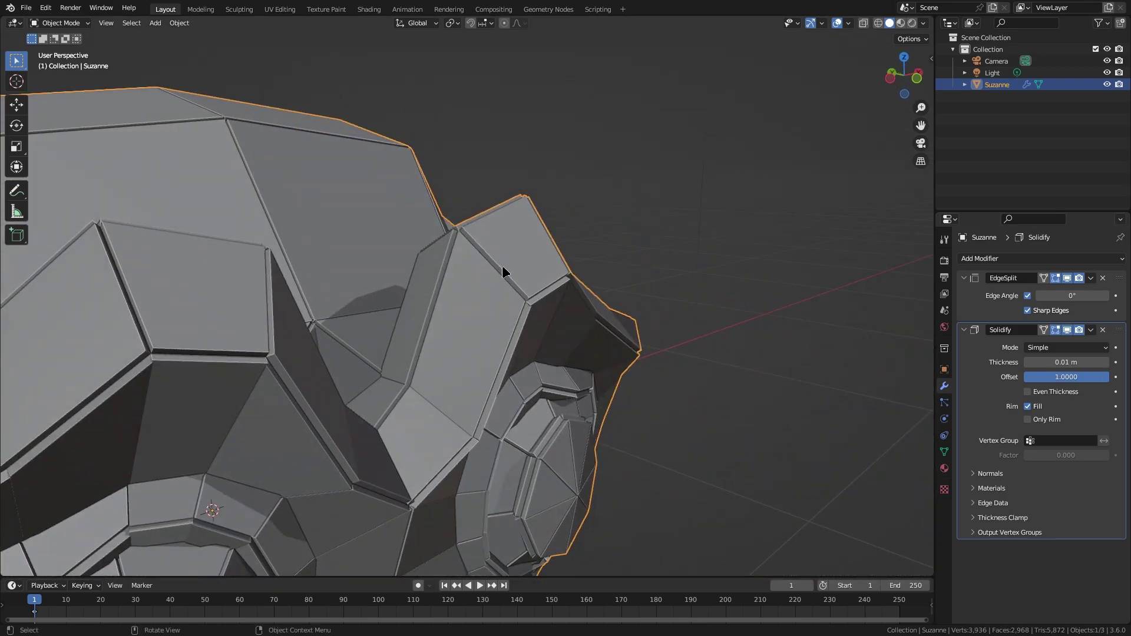
scroll(503, 275, "down", 4)
middle_click_drag(505, 347, 497, 266, "shift")
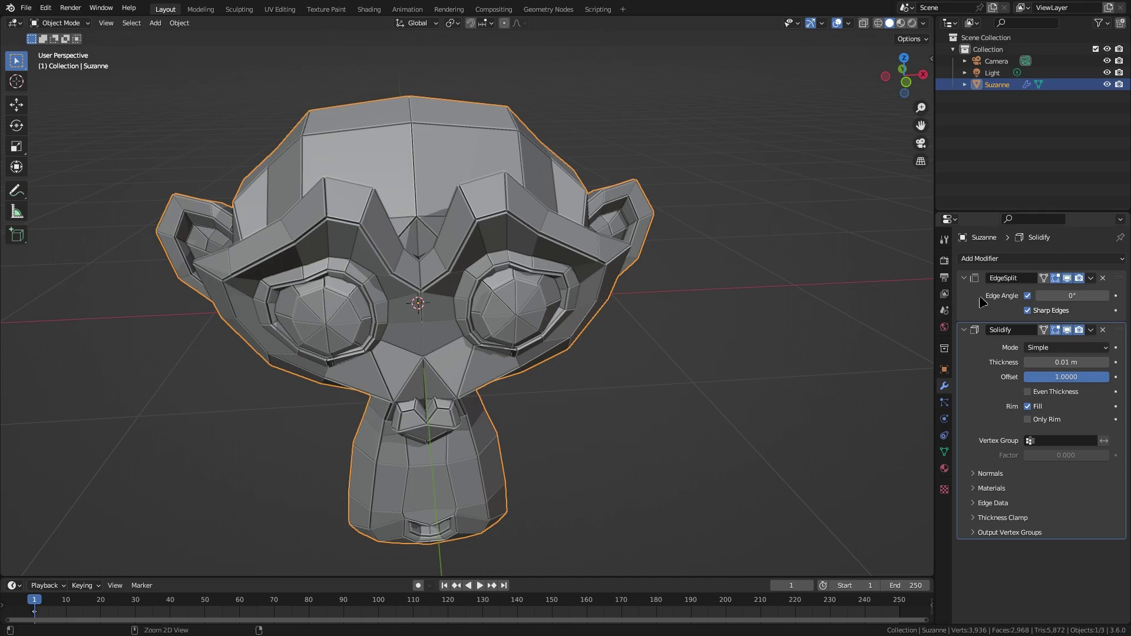
mouse_move(1055, 362)
left_mouse_down()
mouse_move(1078, 362)
mouse_move(1058, 362)
left_mouse_up()
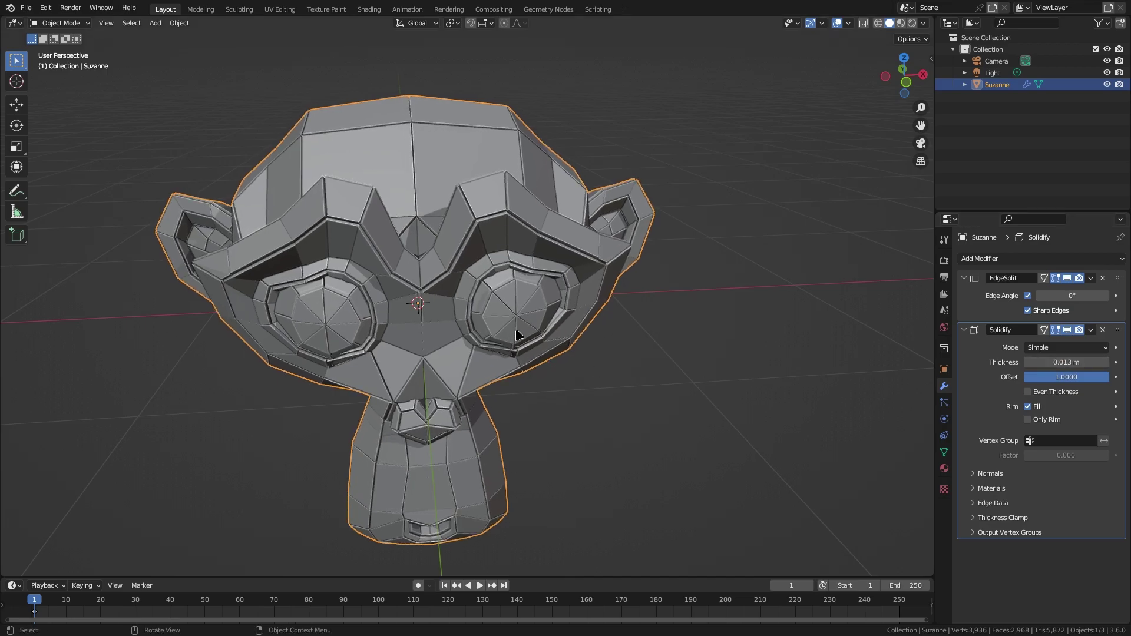
key("ctrl+a")
key("ctrl+a")
middle_click_drag(607, 308, 606, 248)
key("ctrl+z")
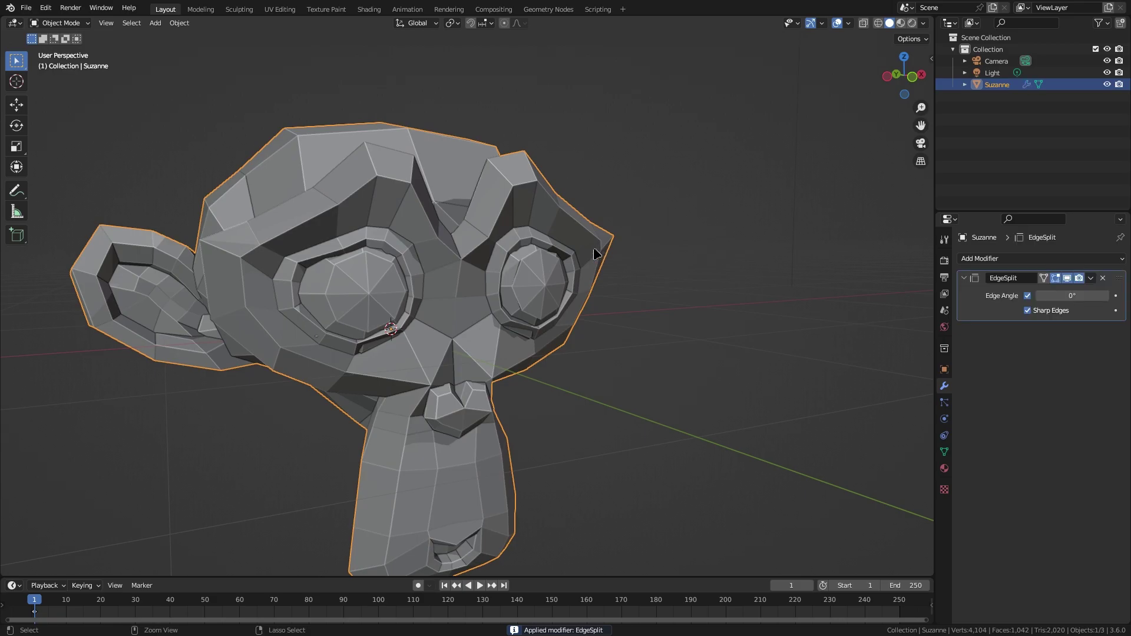
key("ctrl+z")
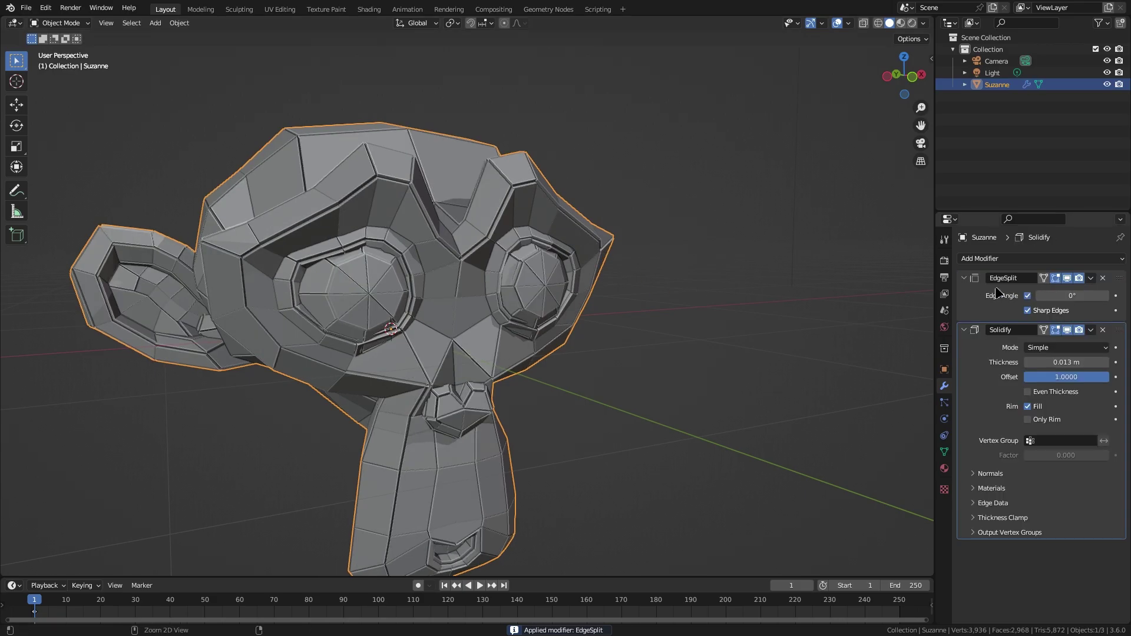
- Apply the Edge Split modifier first and the Solidify modifier second
key("ctrl+a")
key("ctrl+a")
middle_click_drag(609, 275, 492, 248)
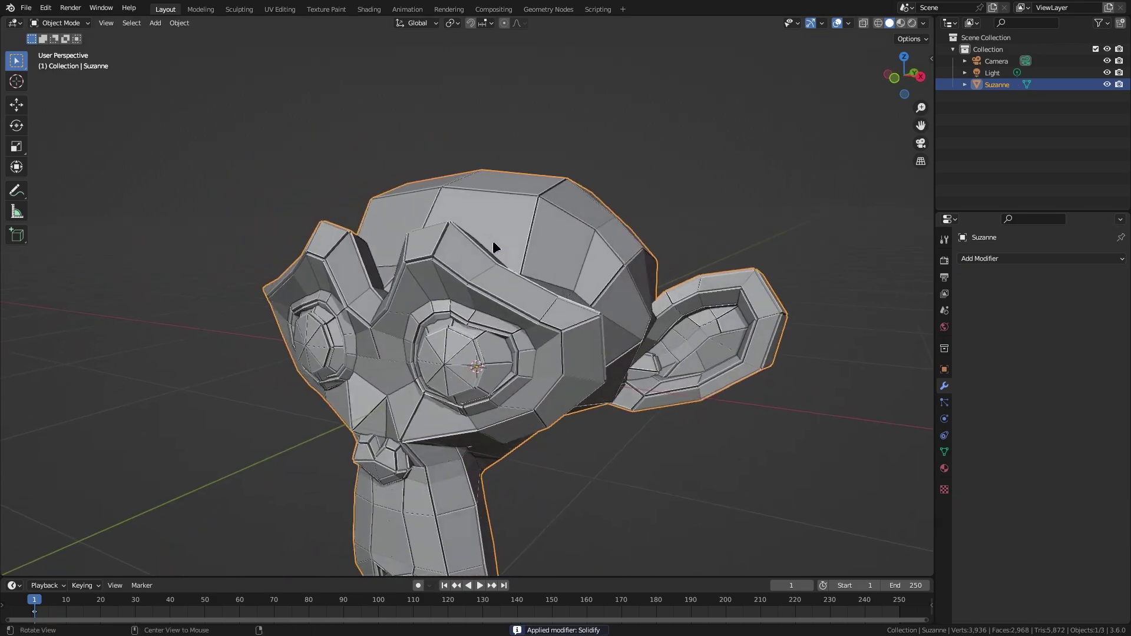
- In Edit Mode, separate the whole monkey mesh by loose parts into individual objects and return to Object Mode
key("Tab")
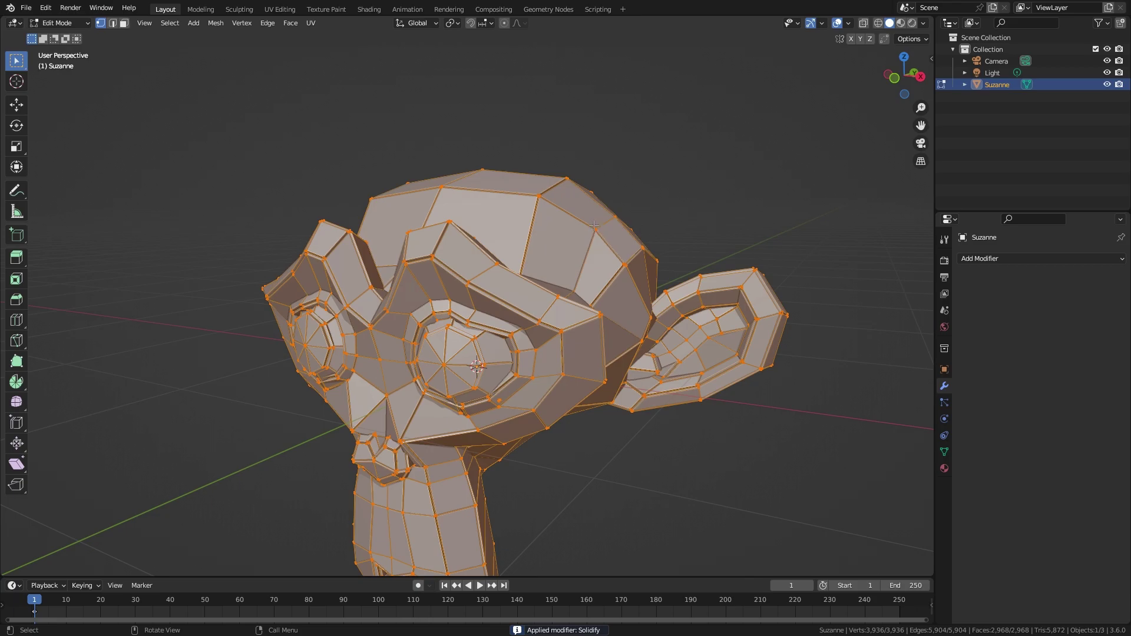
key("Tab")
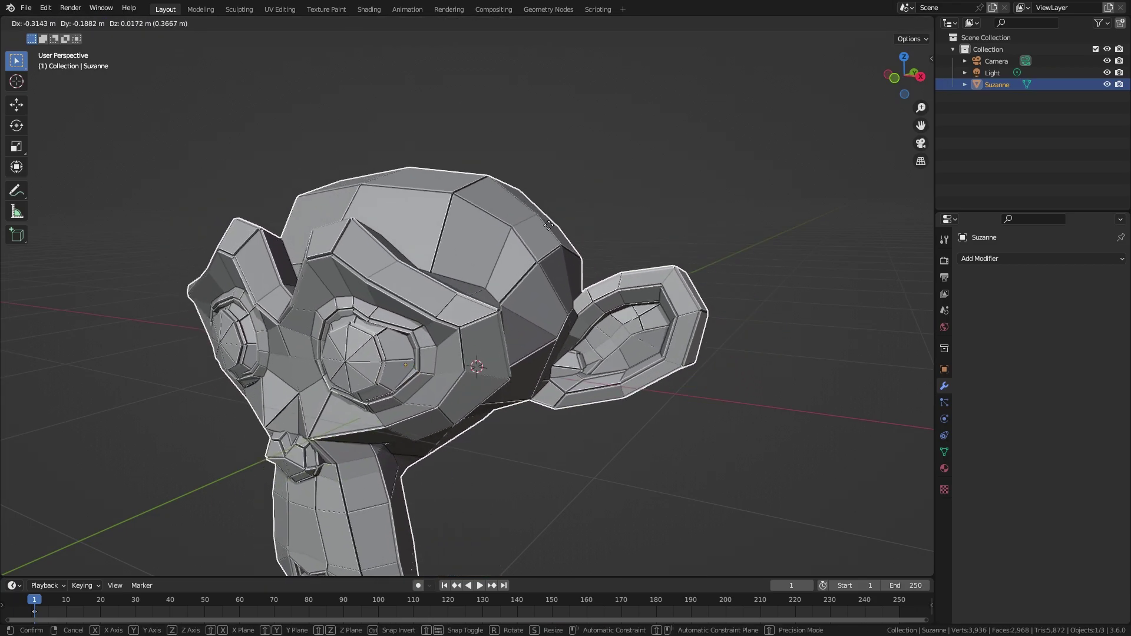
key("Tab")
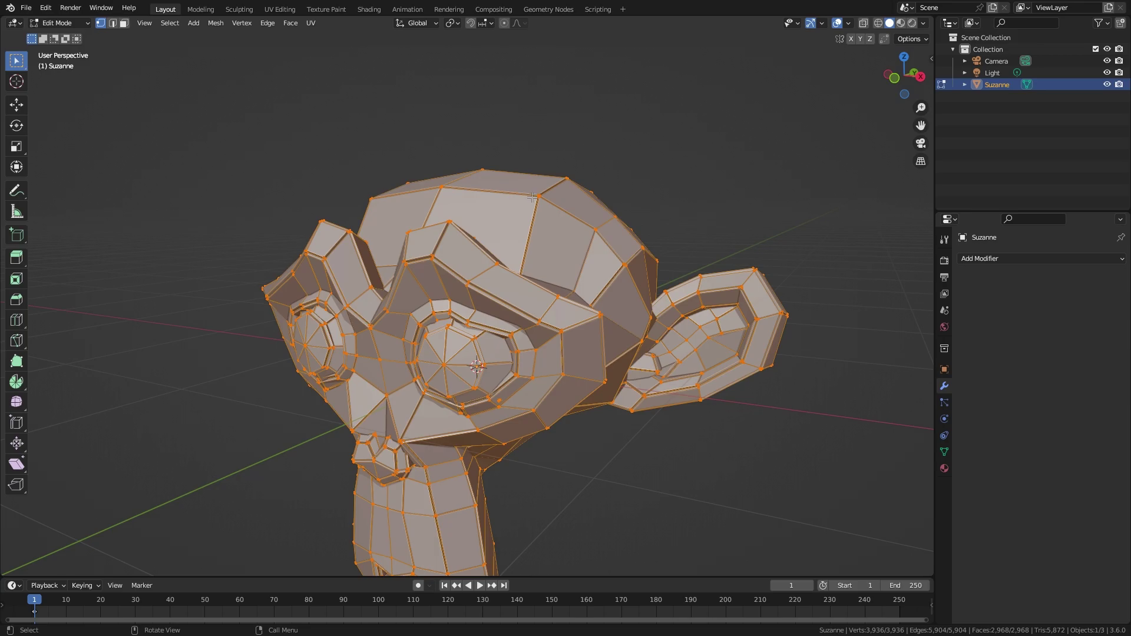
key("p")
key("m")
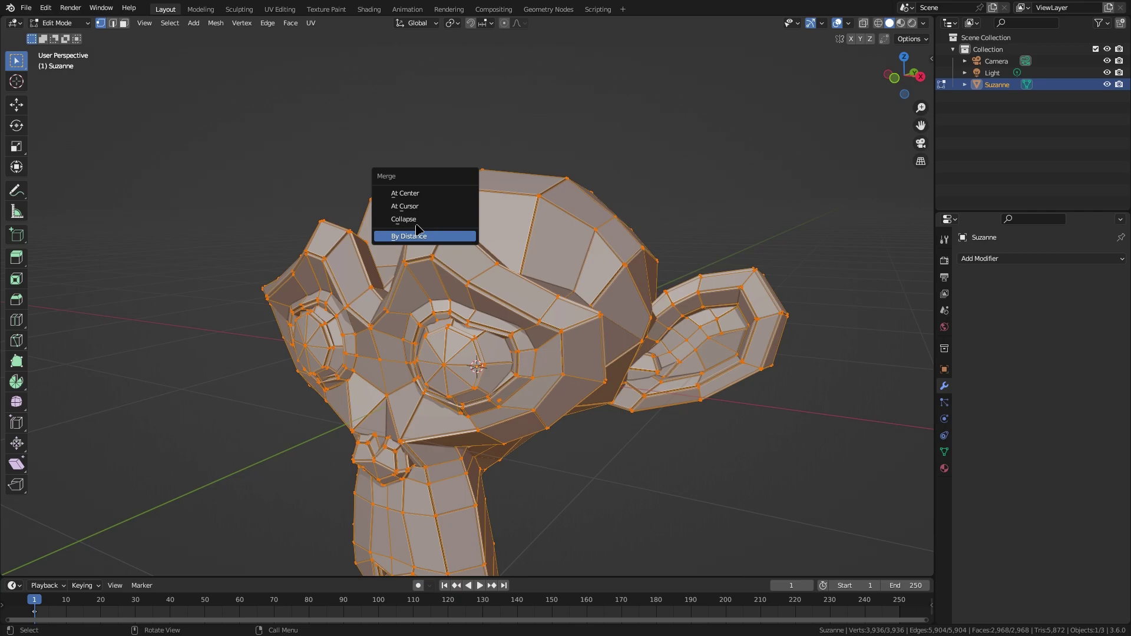
key("p")
left_click(613, 223)
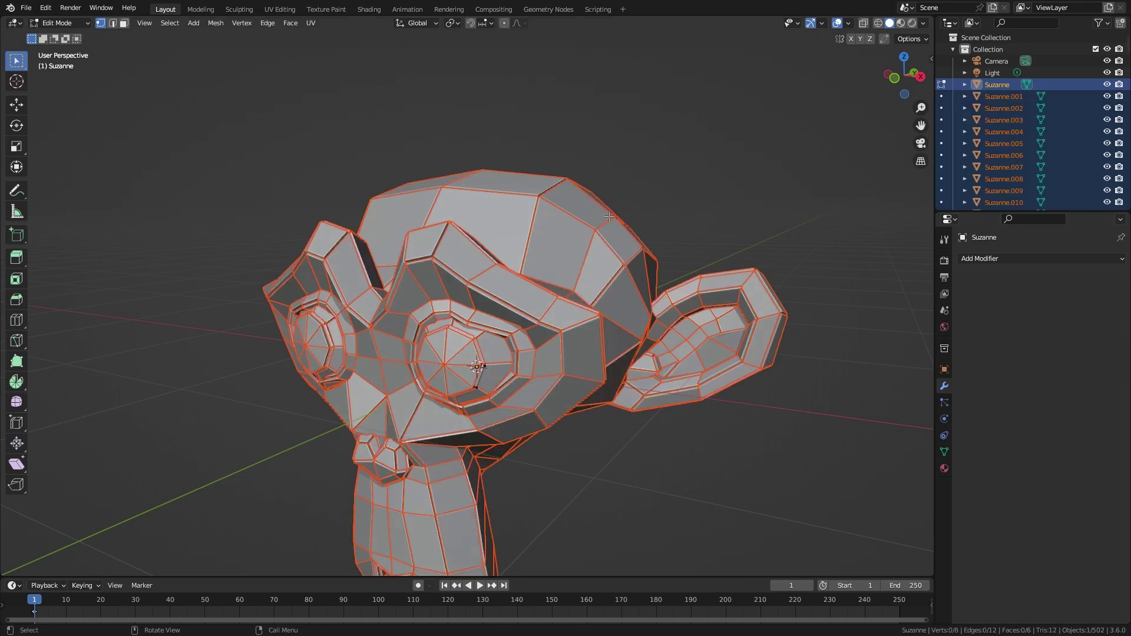
scroll(755, 182, "down", 4)
scroll(941, 174, "down", 2)
scroll(471, 294, "up", 4)
key("Tab")
- Try moving single separated pieces on top of the monkey's head, cancelling each move
left_click(576, 202)
key("g")
right_click(709, 64)
middle_click_drag(535, 187, 560, 208)
left_click(516, 171)
key("g")
right_click(564, 124)
key("g")
right_click(609, 212)
- Delete the camera and the light, leaving only the monkey head pieces in the scene
key("a")
scroll(631, 223, "down", 10)
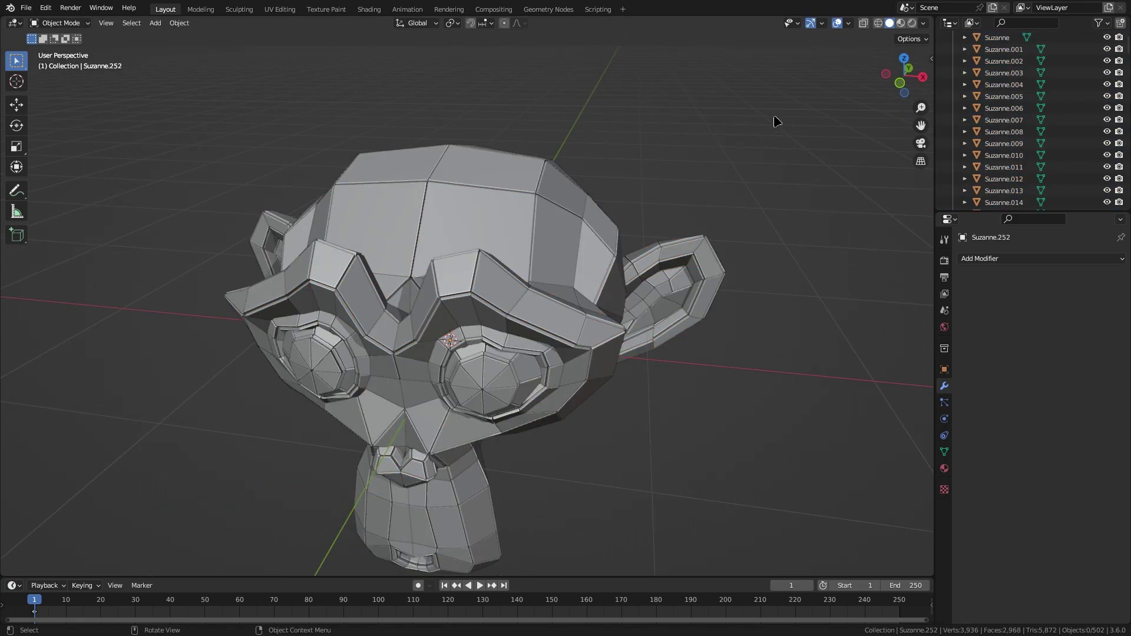
key("alt+a")
left_click_drag(497, 147, 613, 305)
key("Delete")
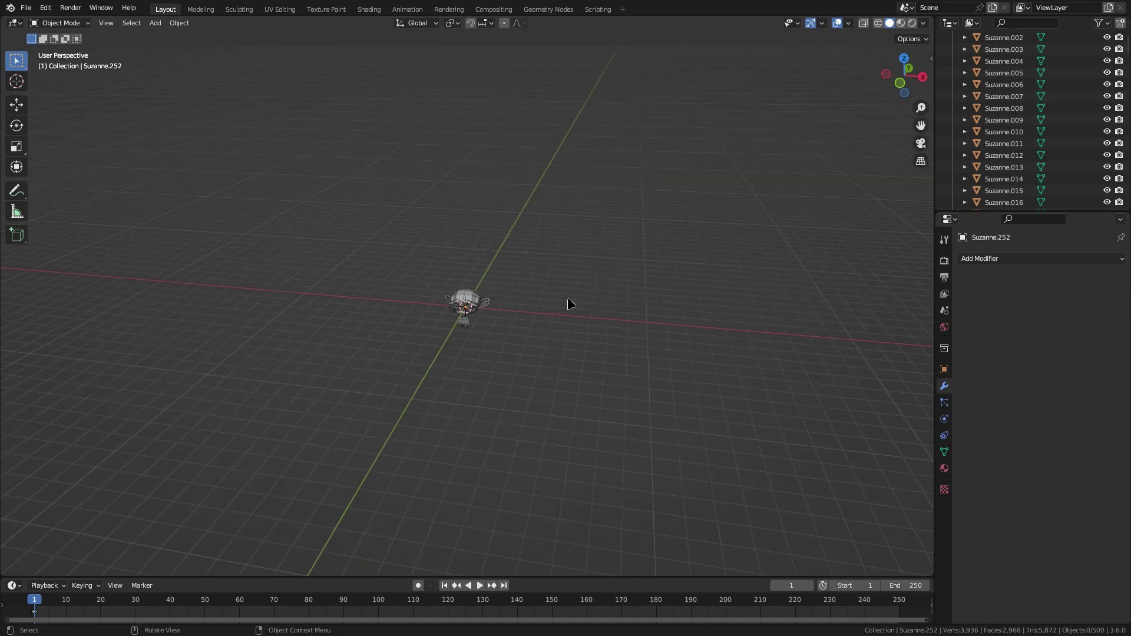
scroll(590, 305, "up", 10)
- Select all the monkey head pieces and set each one's origin to its geometry
key("a")
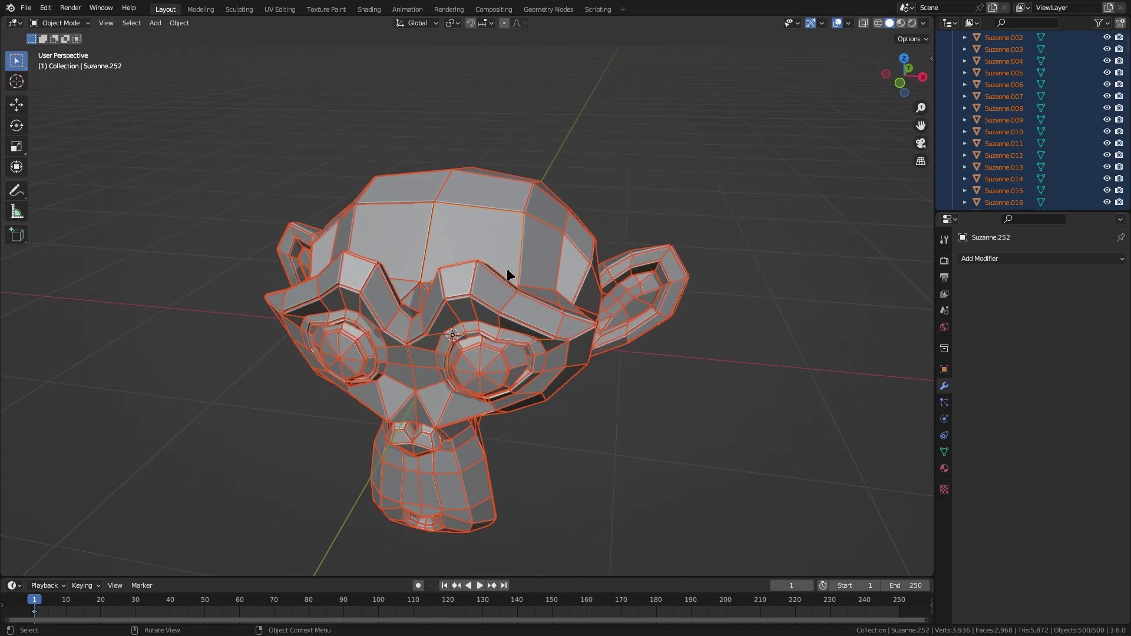
left_click(562, 227)
key("ctrl+a")
key("a")
right_click(450, 187)
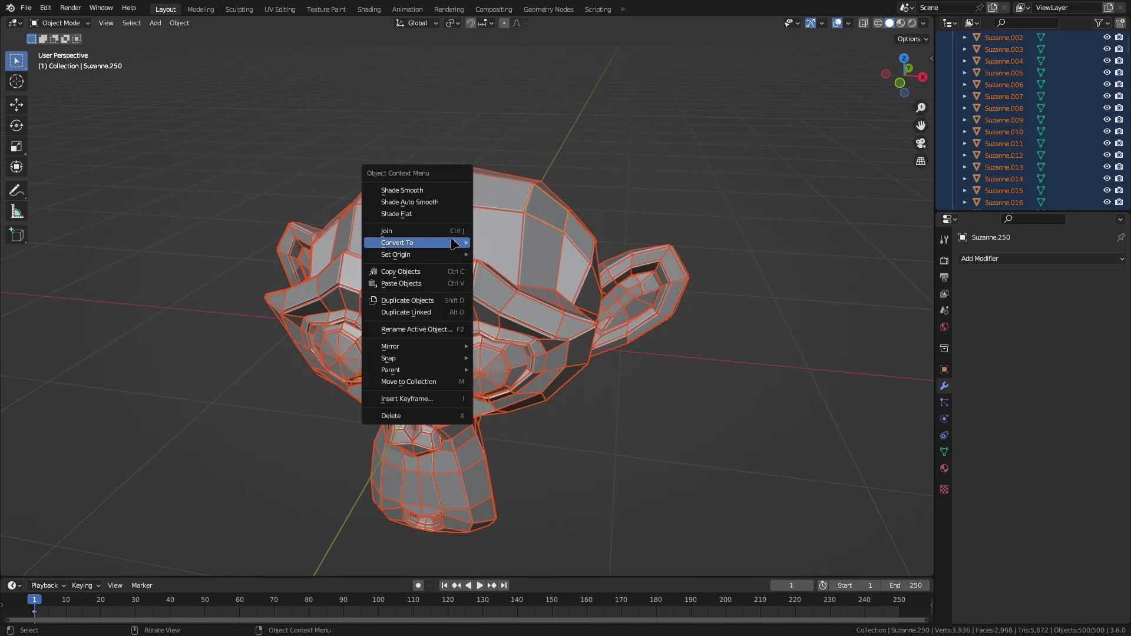
mouse_move(436, 255)
left_click(523, 266)
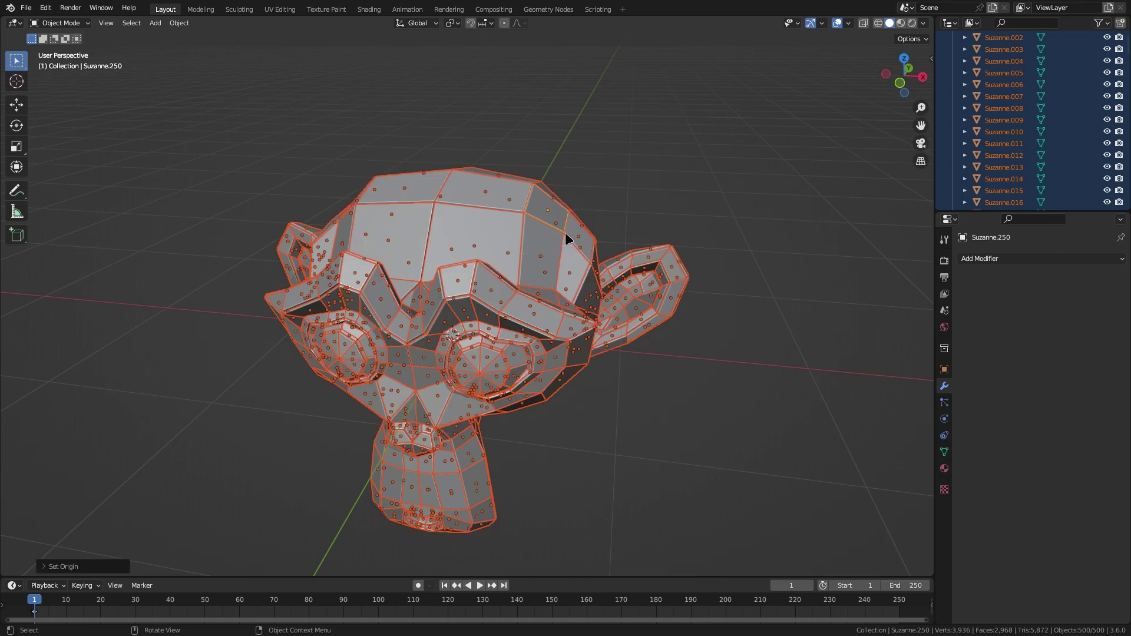
- Set the transform pivot point to Individual Origins with all the pieces selected
left_click(655, 155)
key("a")
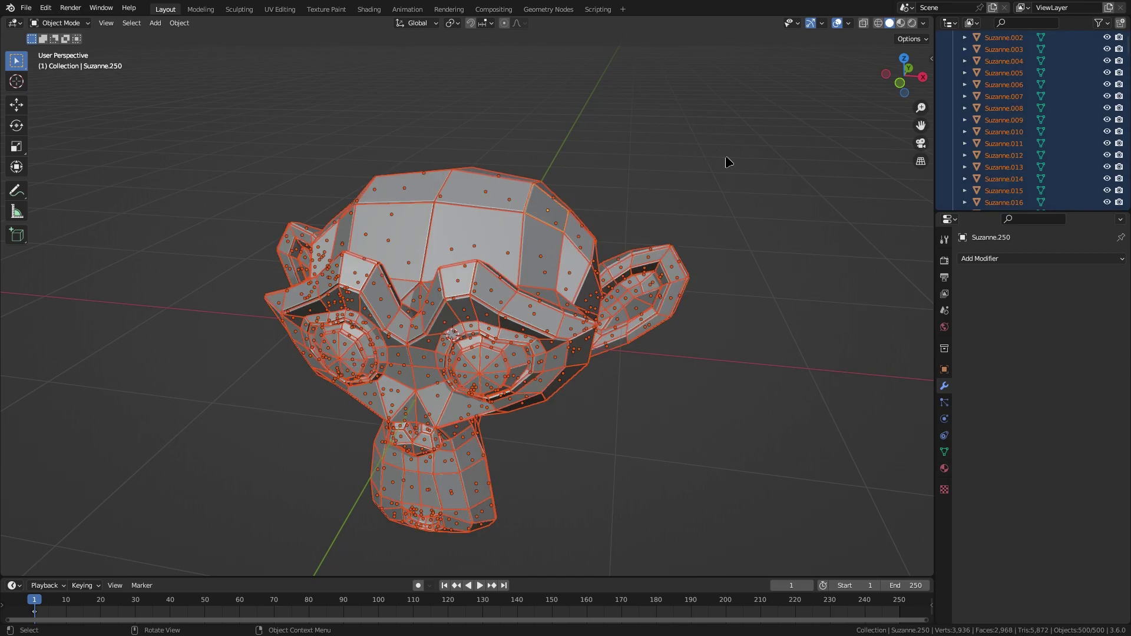
key("s")
key("Escape")
left_click(453, 24)
left_click(489, 64)
- Try scaling all the pieces down about their own origins, cancel the scaling, and view the head from the front
scroll(586, 398, "up", 2)
scroll(588, 396, "down", 3)
middle_click_drag(677, 339, 623, 307)
scroll(695, 317, "up", 2)
key("s")
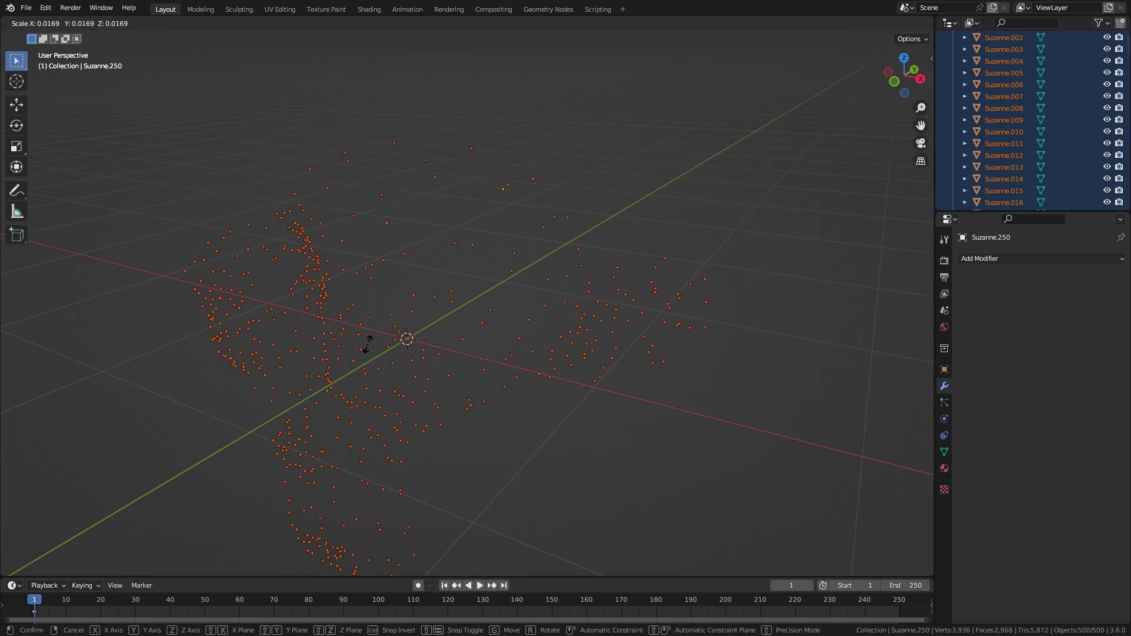
left_click(743, 116)
scroll(369, 326, "down", 2)
left_click_drag(369, 325, 493, 351, "alt")
scroll(433, 312, "up", 4)
left_click_drag(493, 351, 485, 329, "alt")
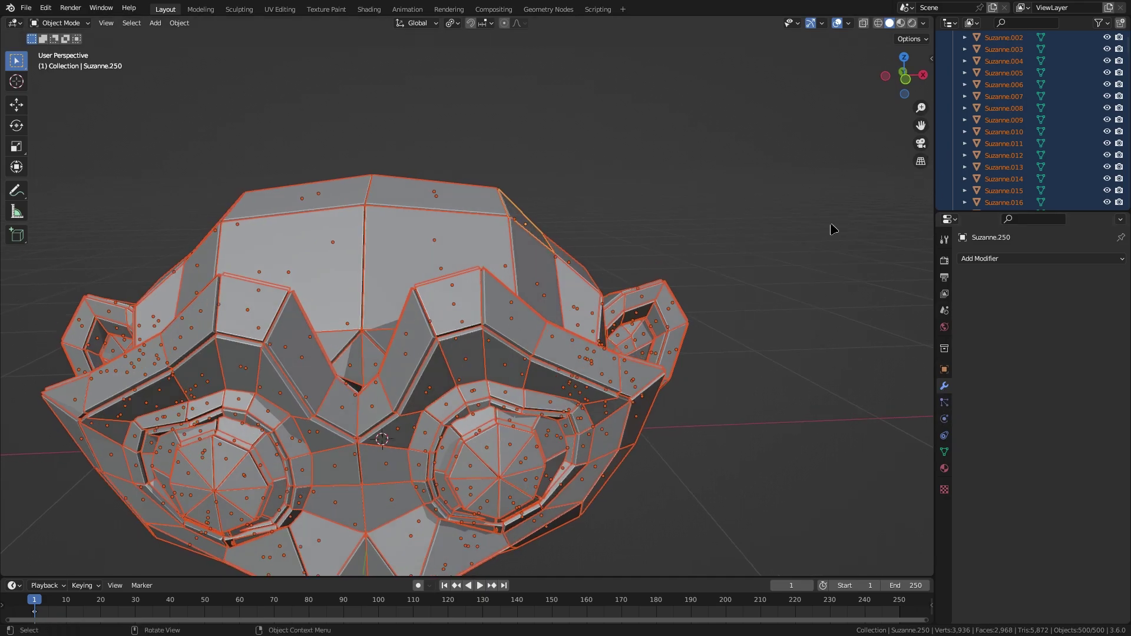
- Show the transform values and insert Scale keyframes for all the pieces at frames 1 and 30
key("n")
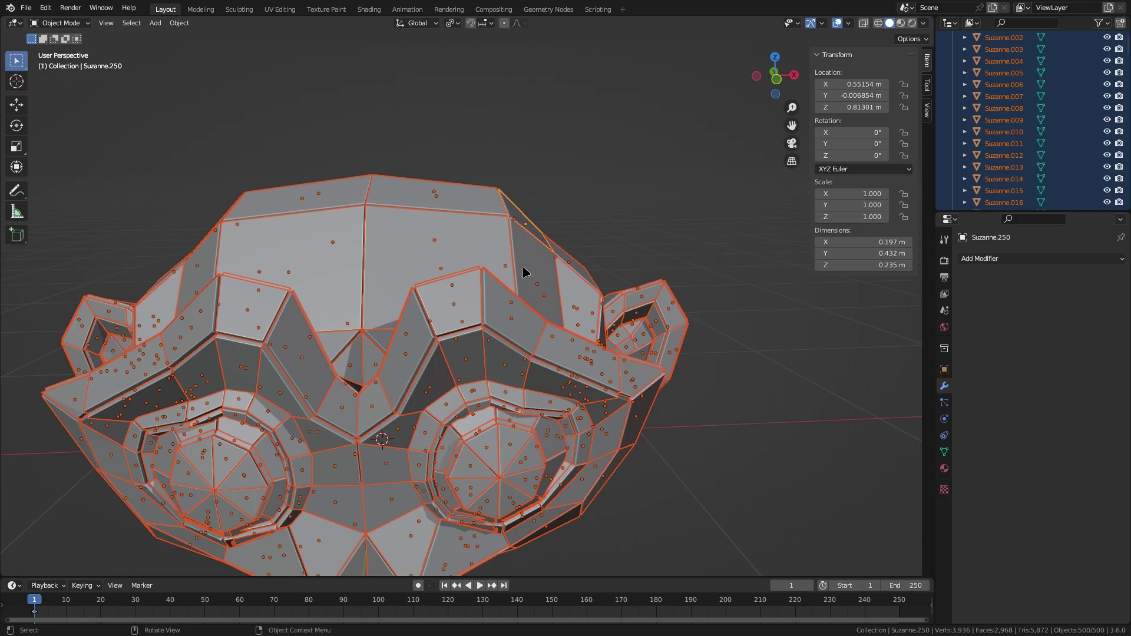
key("i")
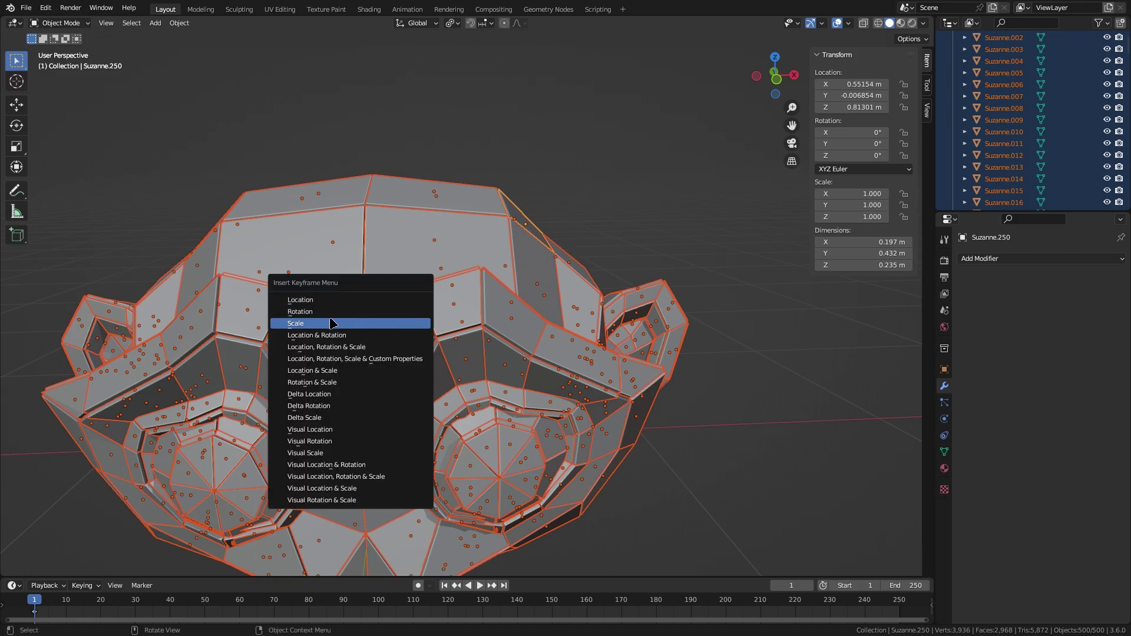
left_click(330, 324)
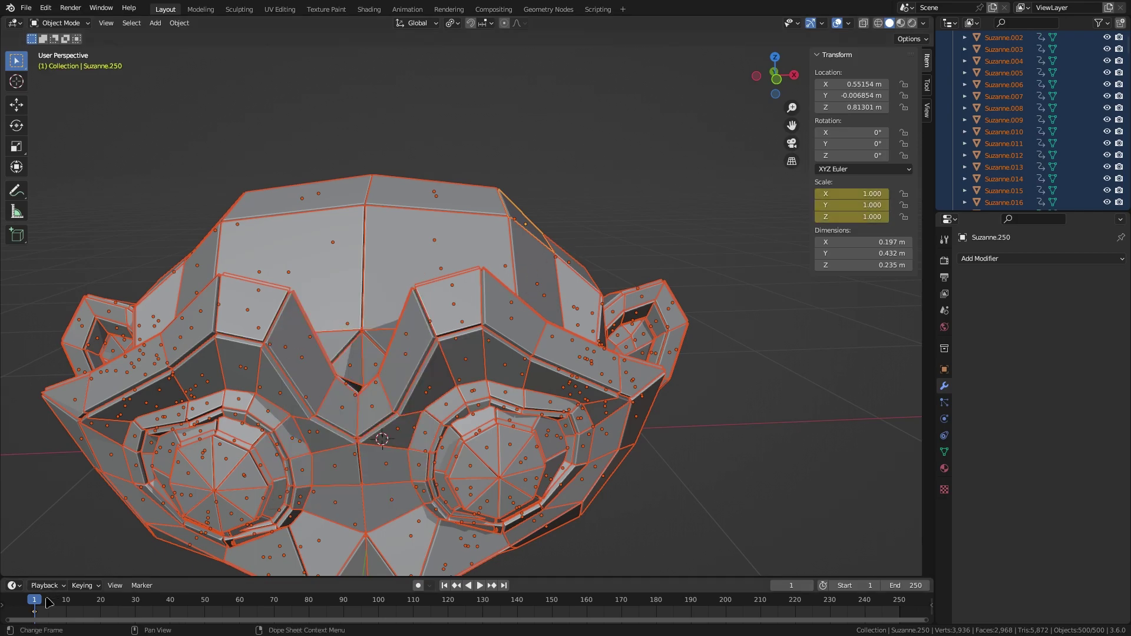
left_click_drag(32, 600, 135, 602)
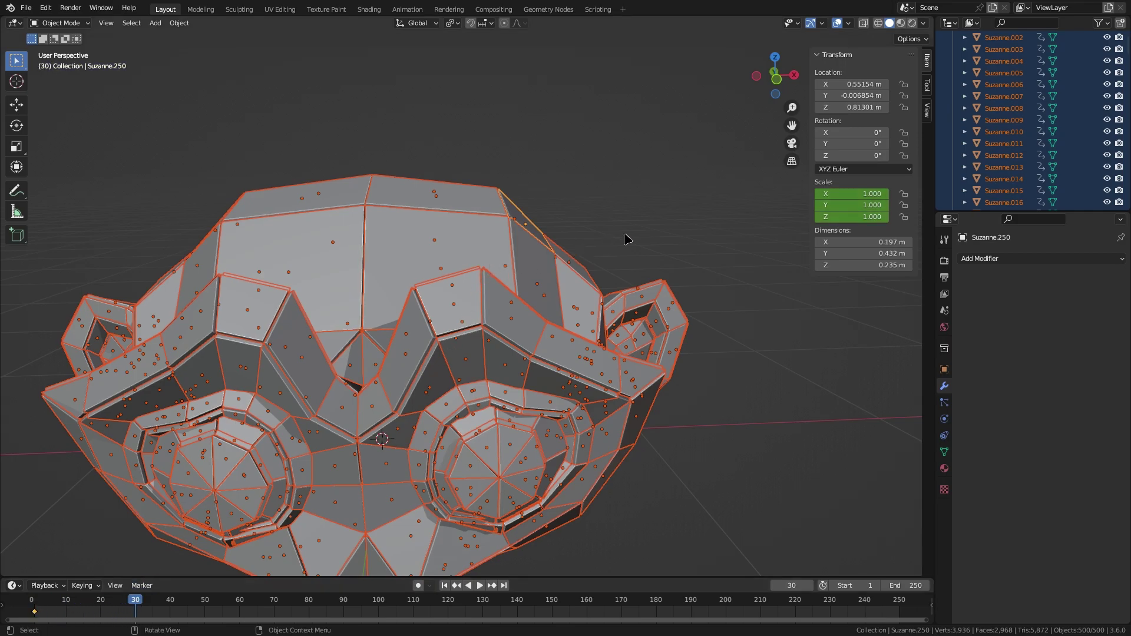
key("i")
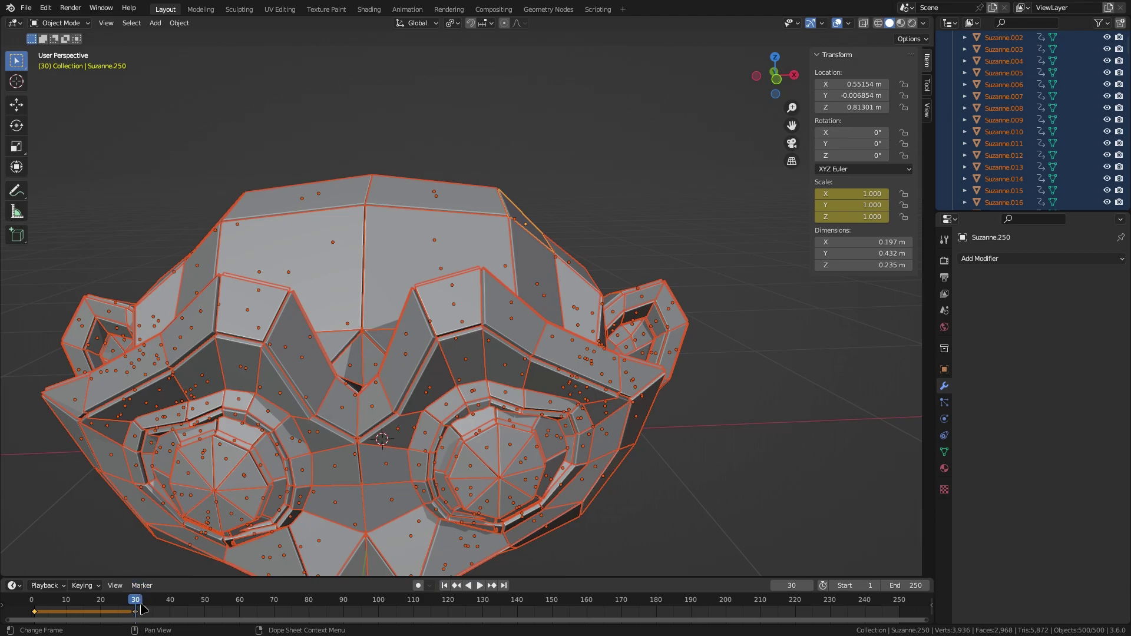
- Return to frame 1 and set the active piece's X, Y and Z scale to 0
left_click_drag(136, 601, 34, 604)
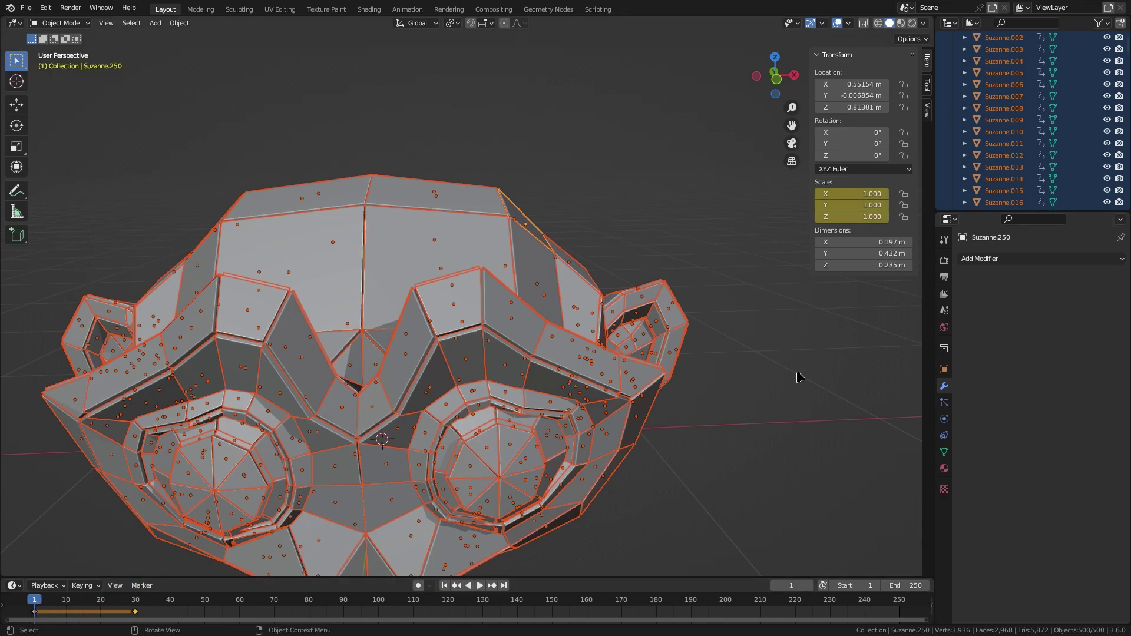
left_click(876, 195)
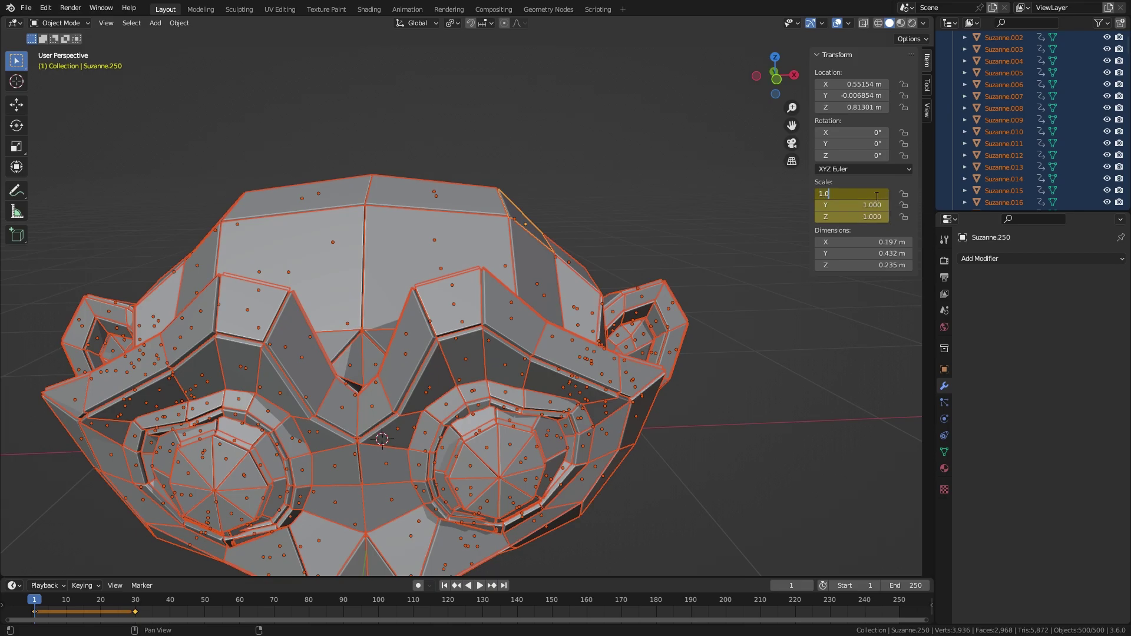
key("Return")
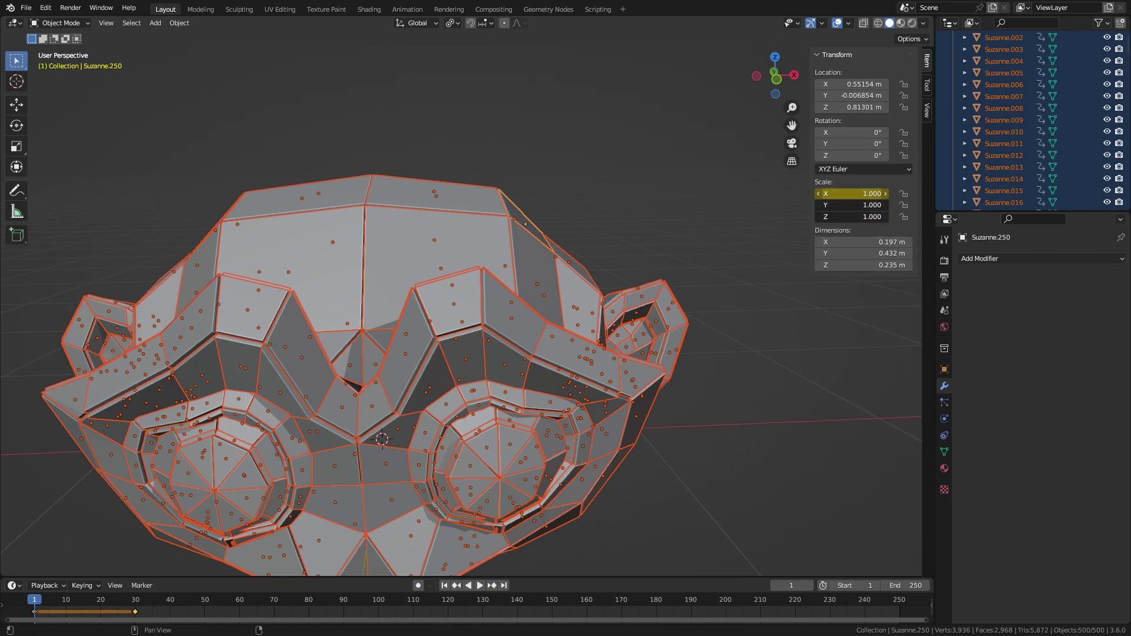
left_click_drag(862, 194, 862, 216)
key("Return")
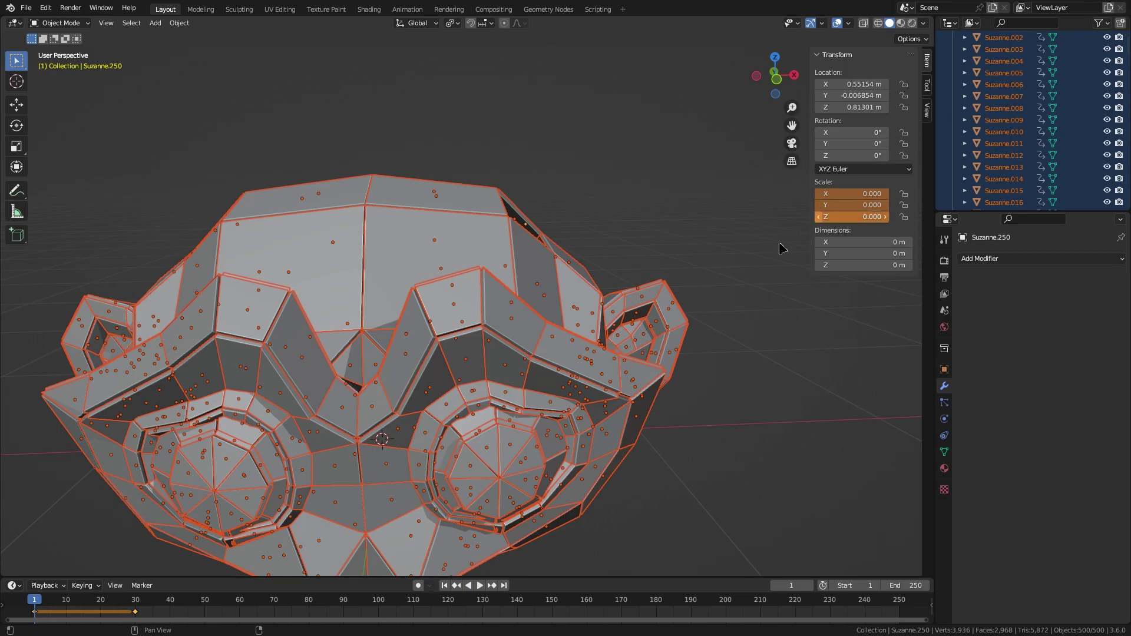
- Select all the monkey head pieces and scale them to 0 for the keyframe at frame 1
middle_click_drag(726, 337, 469, 347)
left_click(469, 345)
key("ctrl+a")
left_click(583, 268)
key("a")
scroll(666, 266, "up", 2)
middle_click_drag(666, 266, 737, 298)
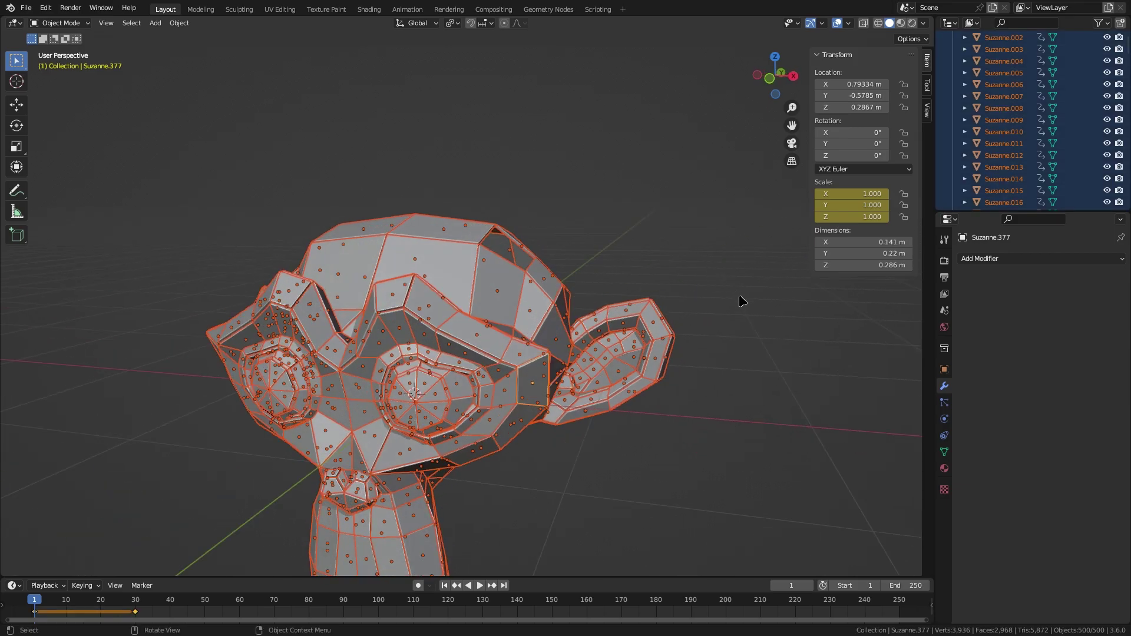
key("s")
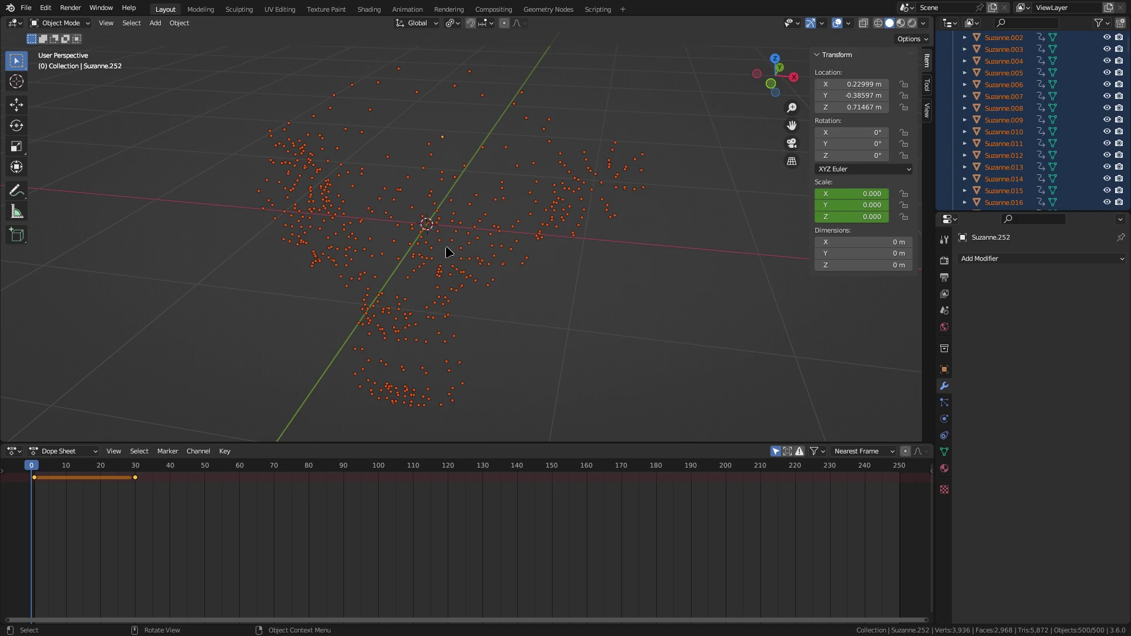
- Deselect all the pieces and play the scale animation twice from the start
left_click(664, 303)
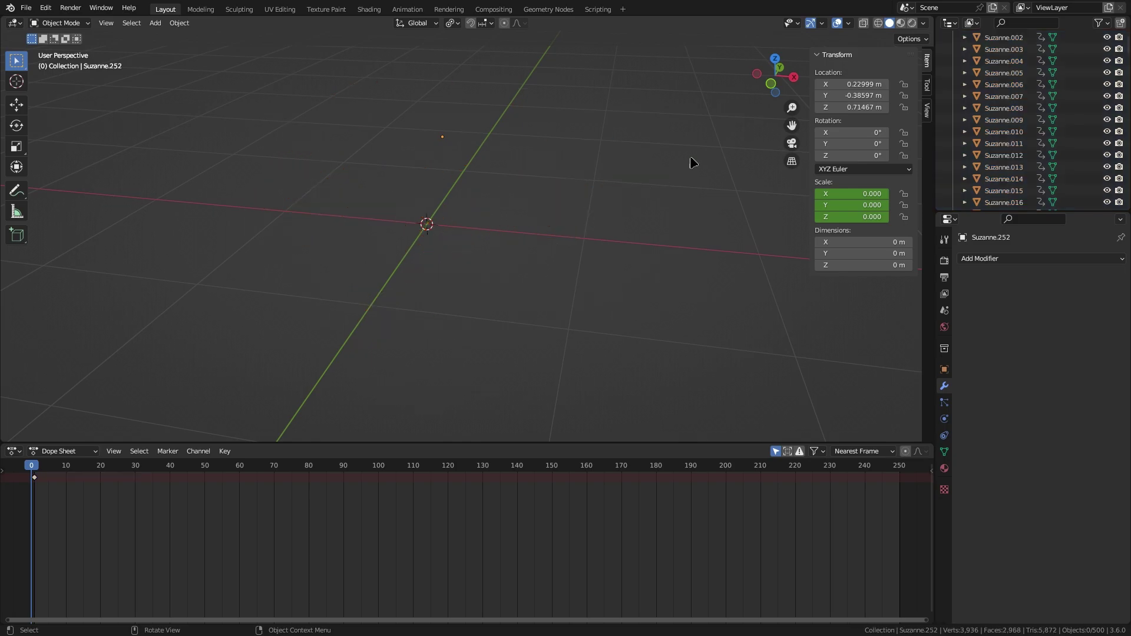
key("space")
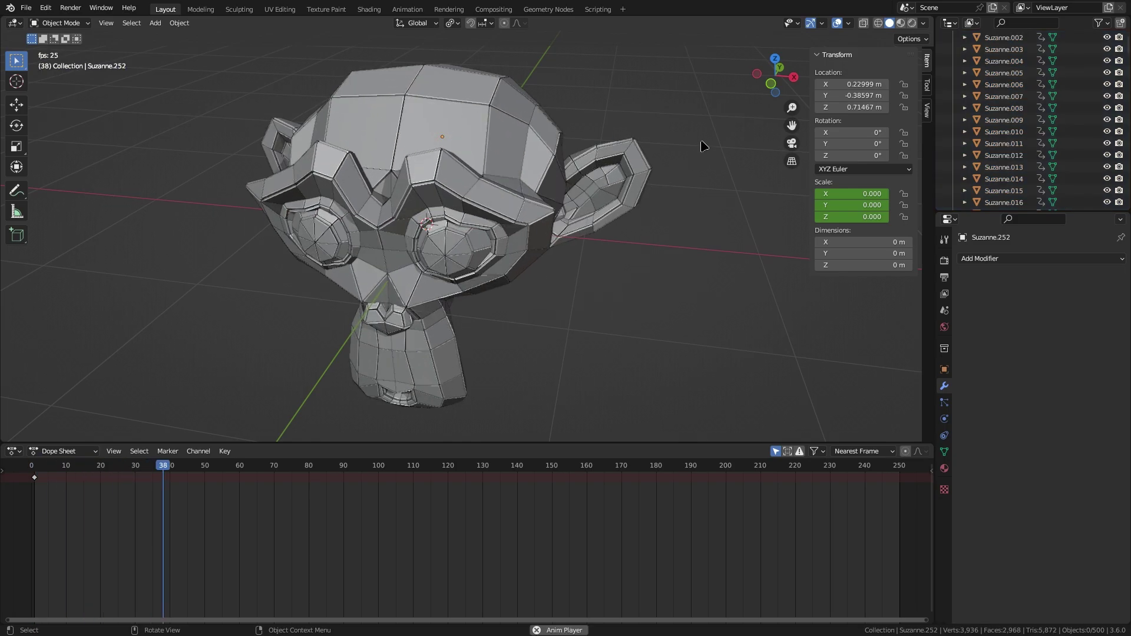
key("space")
left_click_drag(173, 468, 22, 493)
key("space")
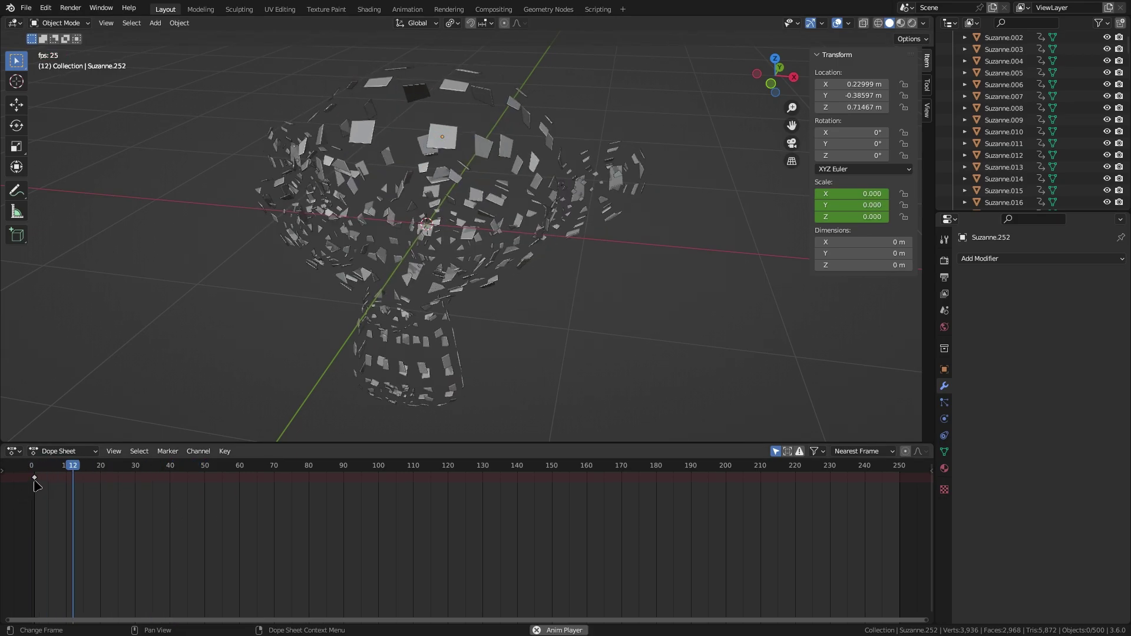
key("space")
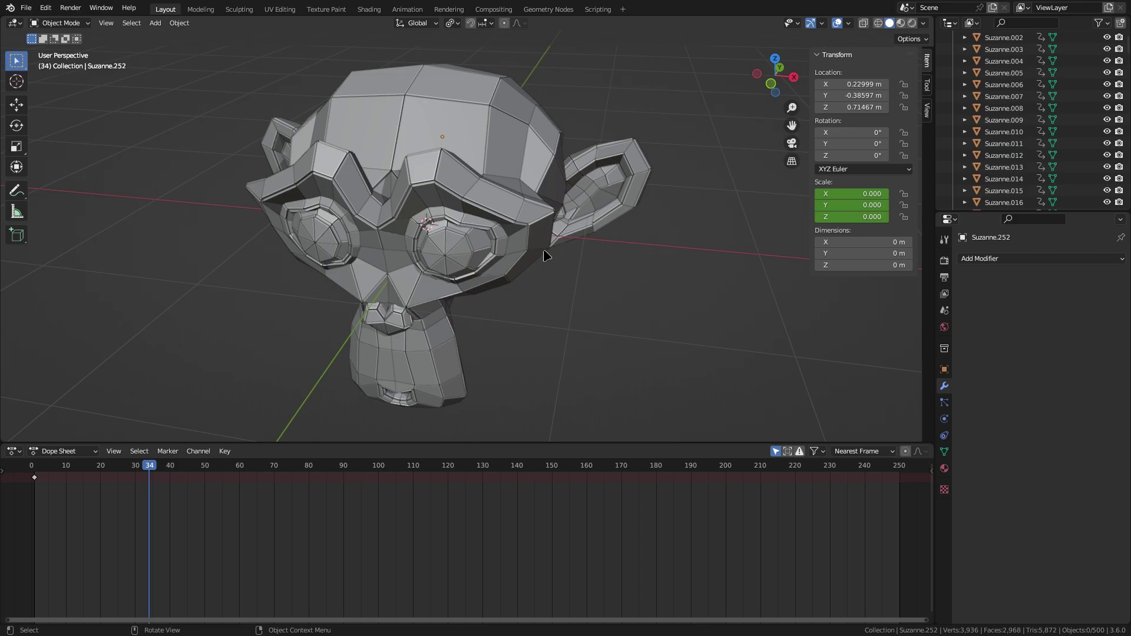
- Select all the monkey head pieces and delete them from the scene
scroll(542, 247, "down", 1)
left_click_drag(645, 158, 359, 291)
key("a")
key("Delete")
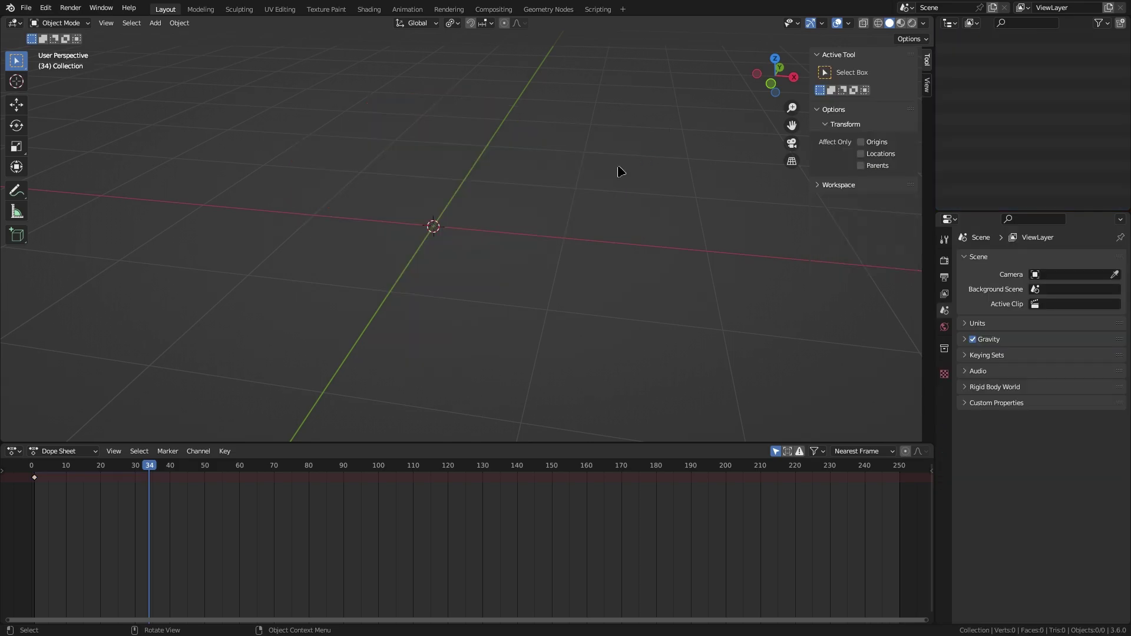
- Add a cube and collapse the Dope Sheet area to enlarge the 3D viewport
key("shift+a")
mouse_move(468, 197)
left_click(534, 204)
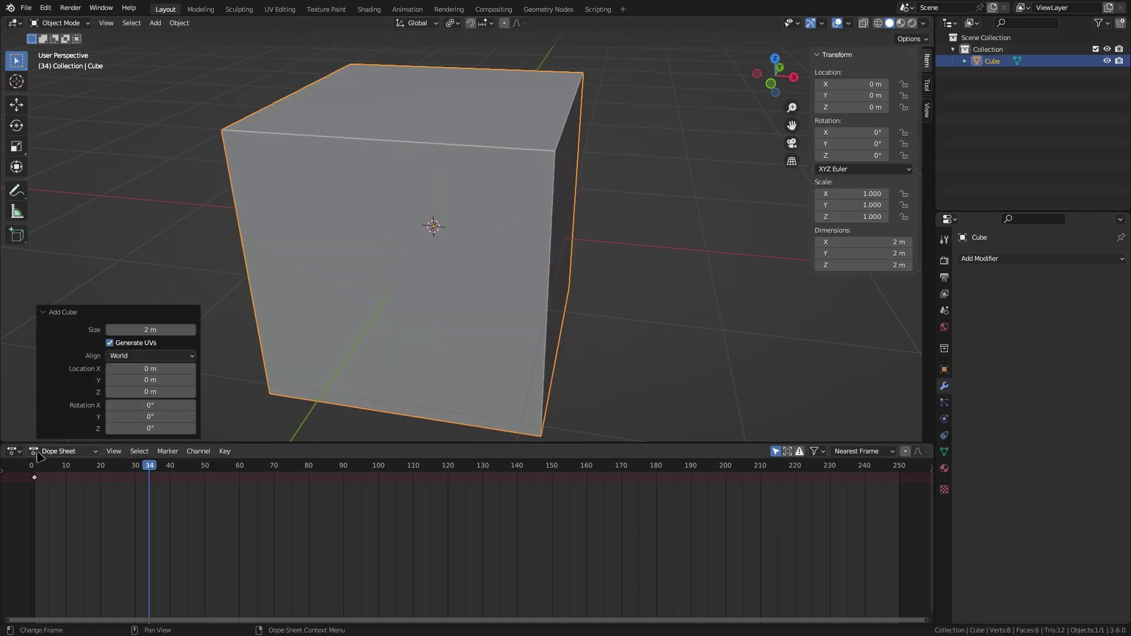
left_click_drag(2, 442, 3, 539)
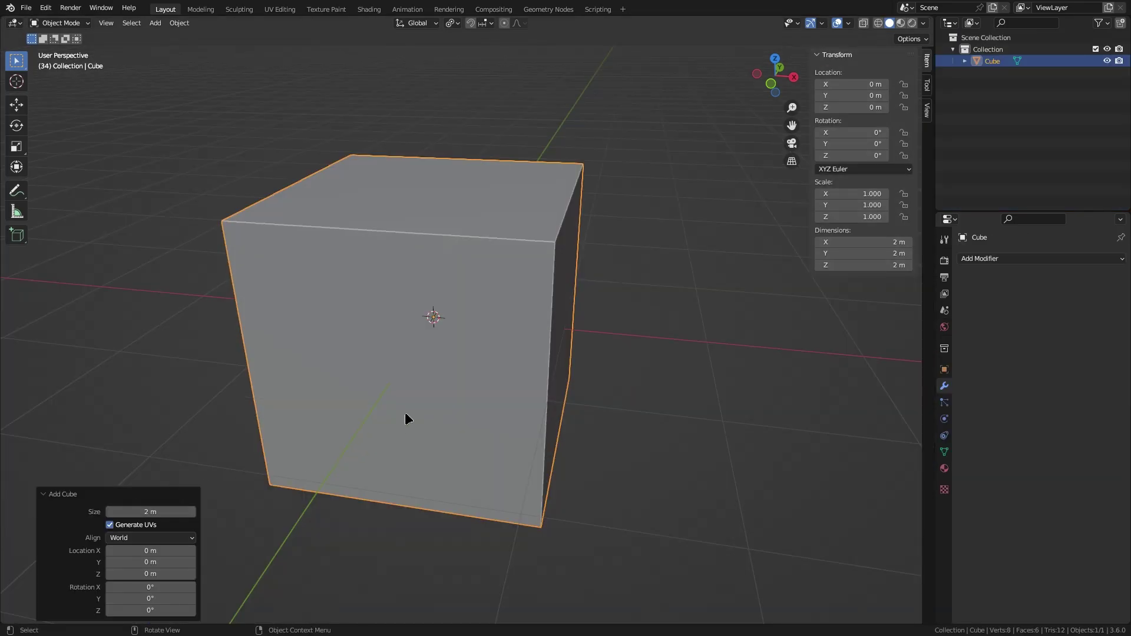
scroll(436, 416, "down", 4)
scroll(595, 269, "up", 6)
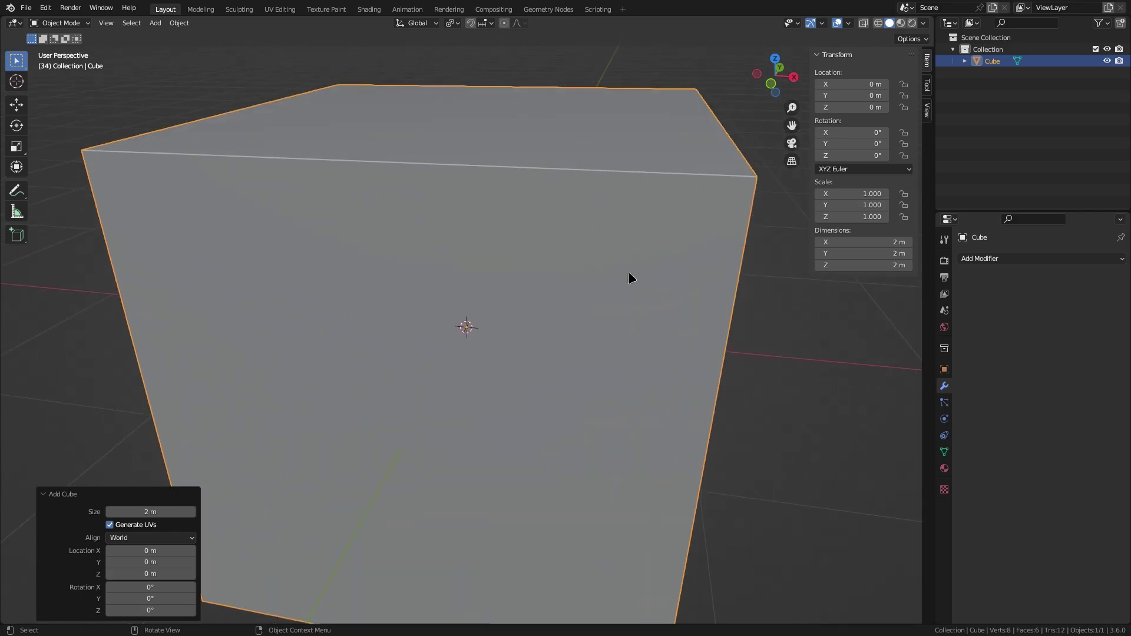
- Delete the cube and add a monkey mesh in its place
left_click(1008, 261)
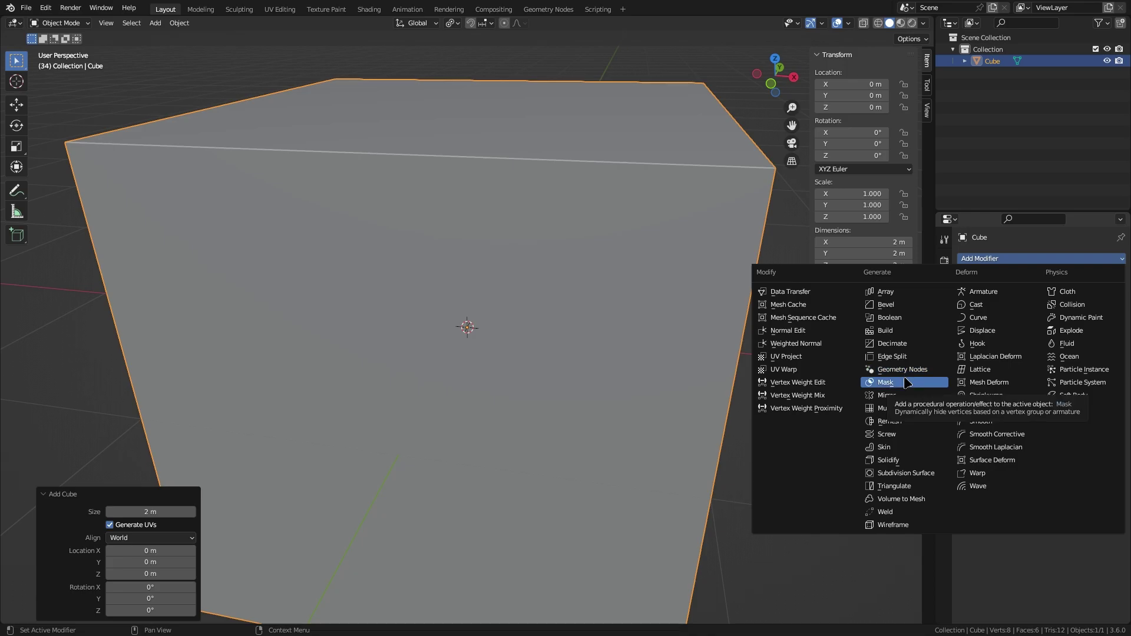
scroll(501, 417, "down", 5)
scroll(500, 417, "down", 3)
key("x")
left_click(574, 316)
key("shift+a")
mouse_move(450, 323)
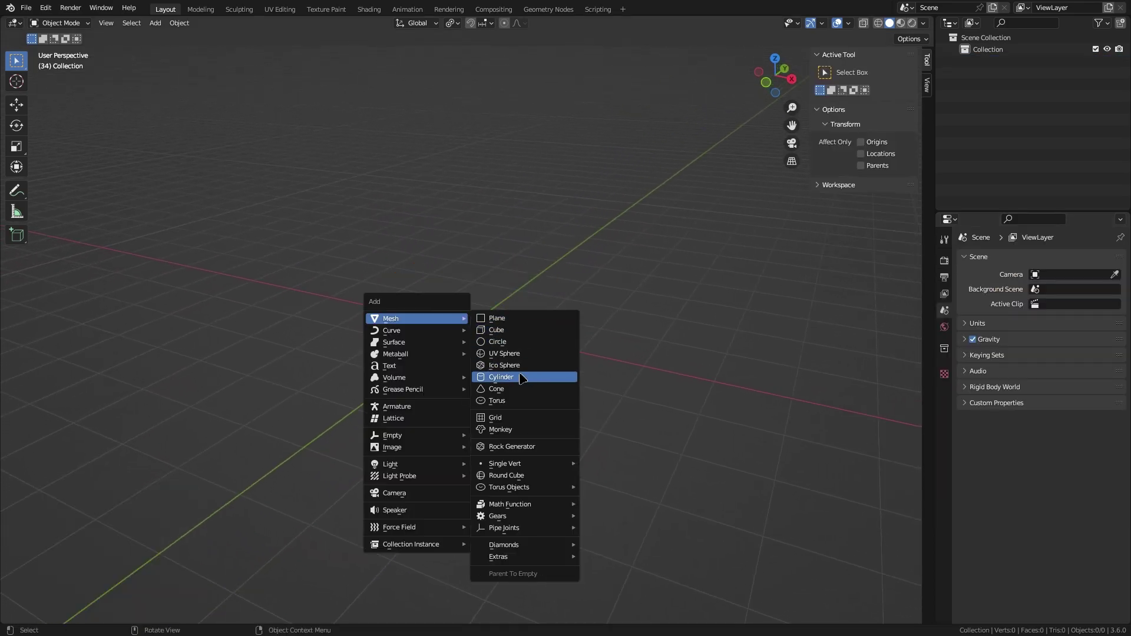
left_click(501, 430)
middle_click_drag(539, 310, 648, 321)
- Add a Mask modifier to the monkey head and turn off its viewport display
left_click(1000, 260)
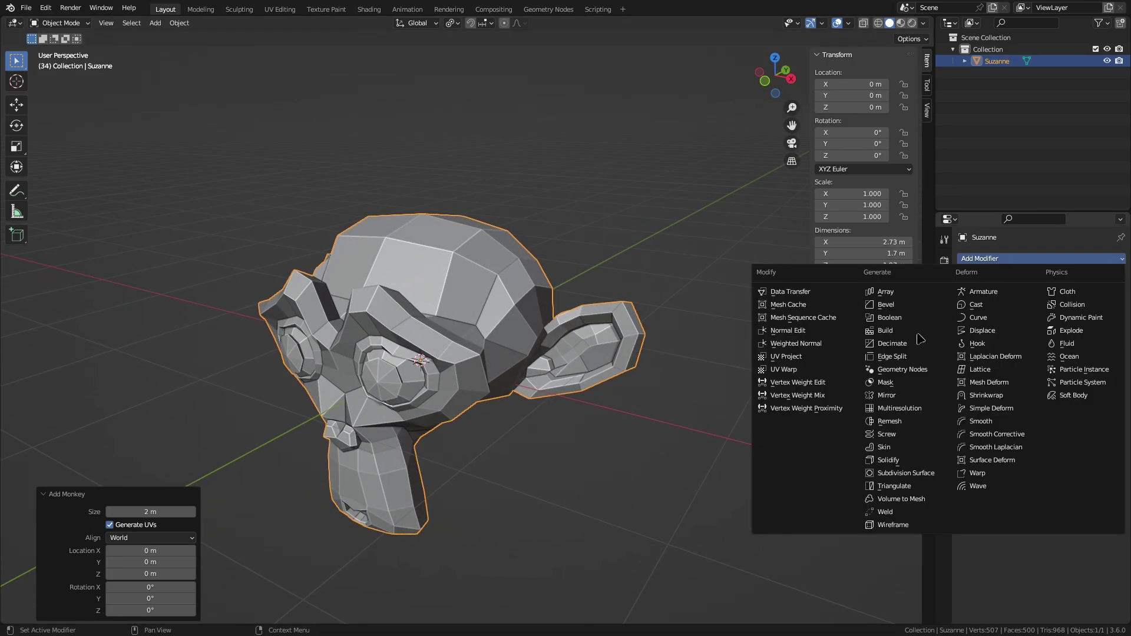
left_click(907, 391)
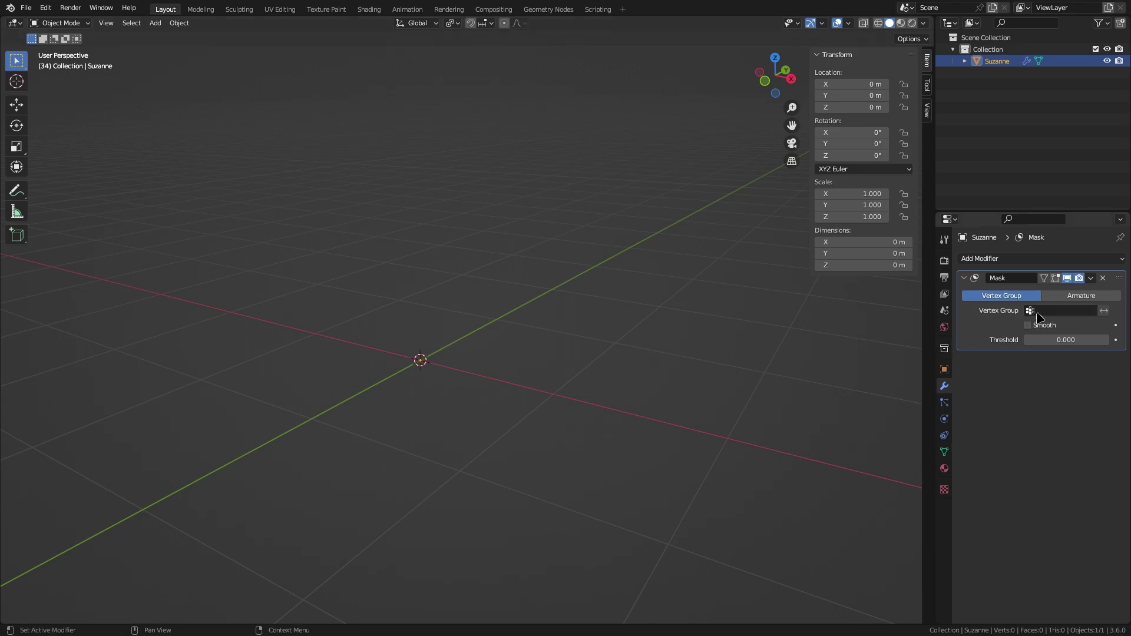
left_click(1065, 277)
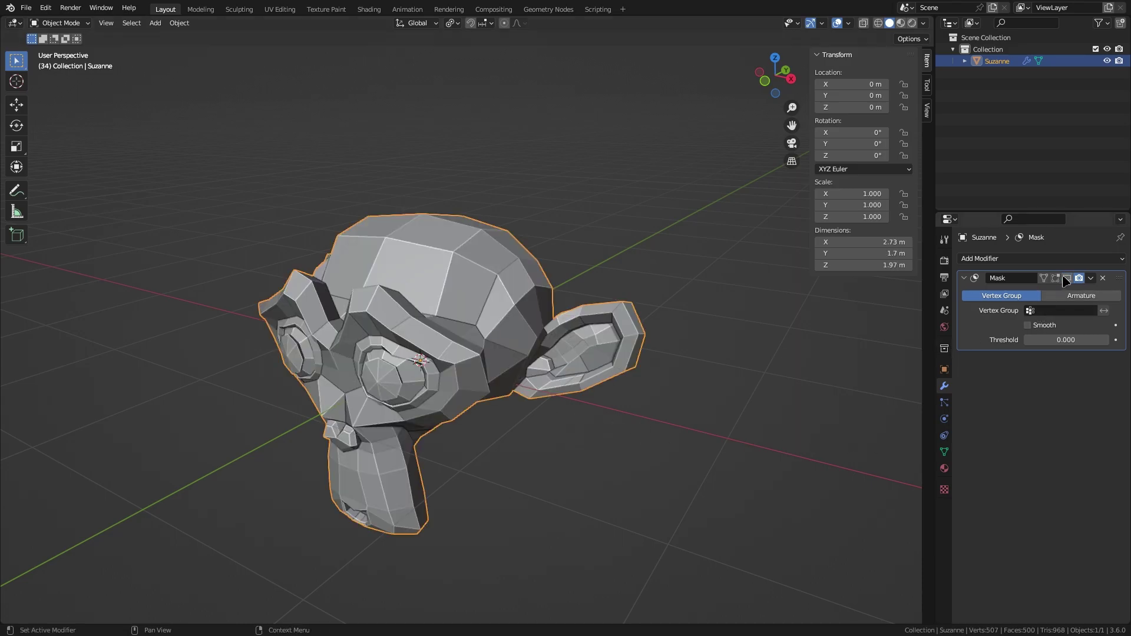
- Show the mesh's vertex groups and enter Edit Mode in wireframe shading with nothing selected
left_click(945, 451)
key("Tab")
middle_click_drag(647, 307, 706, 282)
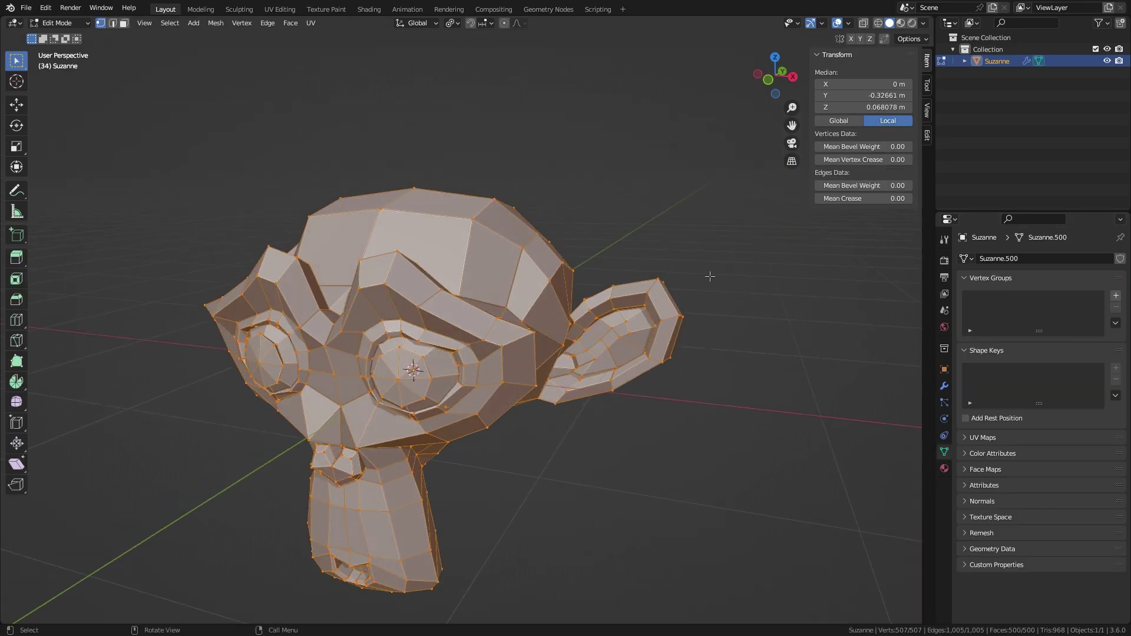
key("alt+a")
key("z")
left_click(404, 328)
- Select all the vertices of the ear on the positive X side, including those where it joins the head
left_click_drag(770, 224, 560, 456)
scroll(761, 404, "up", 4)
middle_click_drag(761, 404, 673, 359, "shift")
left_click_drag(649, 328, 569, 450, "shift")
left_click_drag(586, 431, 536, 468, "shift")
left_click_drag(573, 382, 598, 394, "shift")
left_click_drag(592, 348, 580, 358, "shift")
left_click_drag(590, 305, 565, 351, "shift")
middle_click_drag(565, 351, 598, 261, "shift")
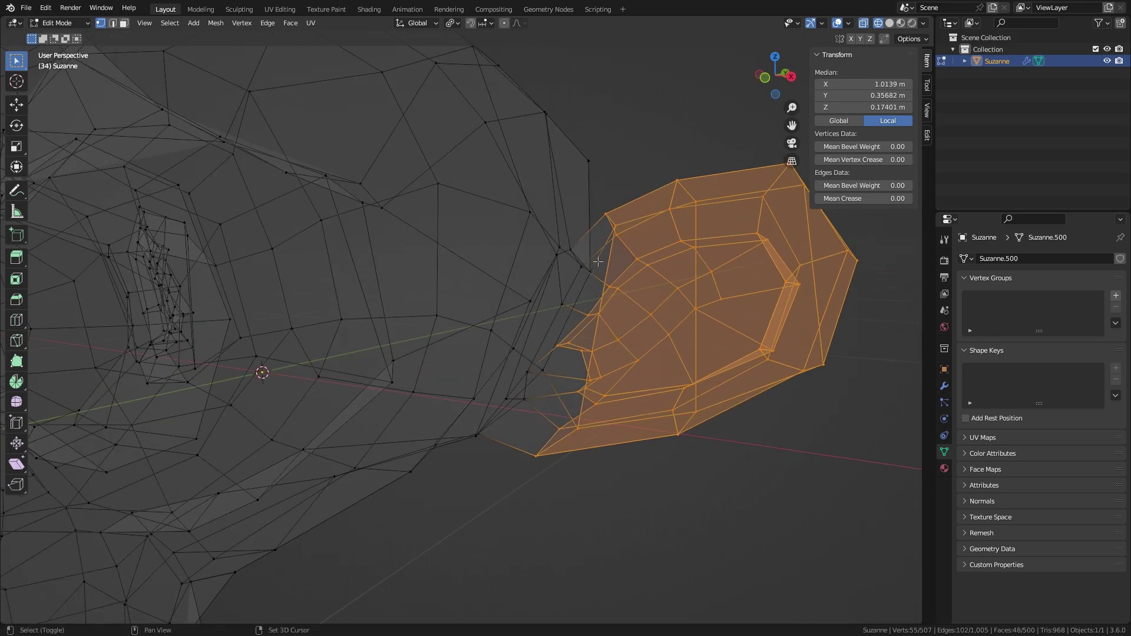
left_click_drag(571, 259, 609, 276, "shift")
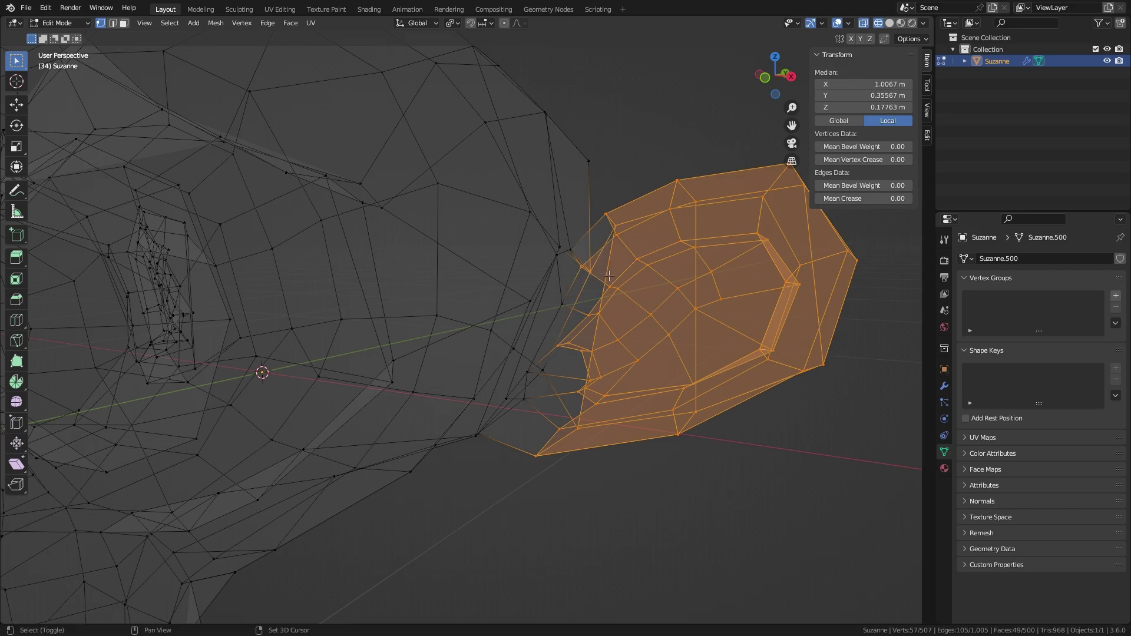
scroll(609, 276, "down", 4)
middle_click_drag(590, 315, 614, 327)
scroll(613, 329, "down", 3)
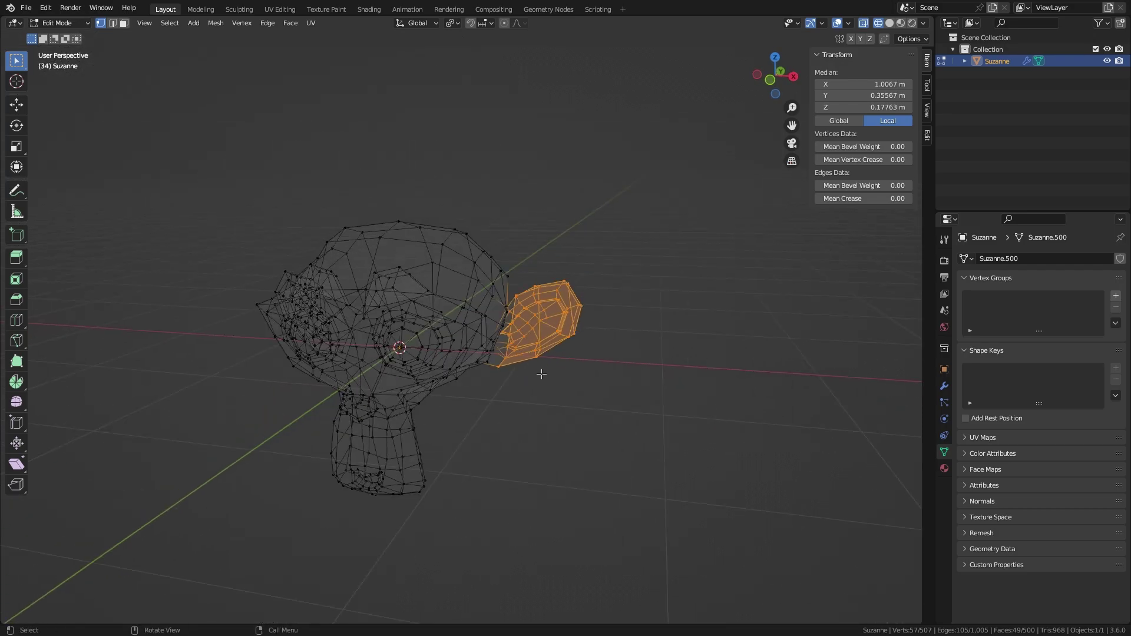
scroll(541, 374, "up", 5)
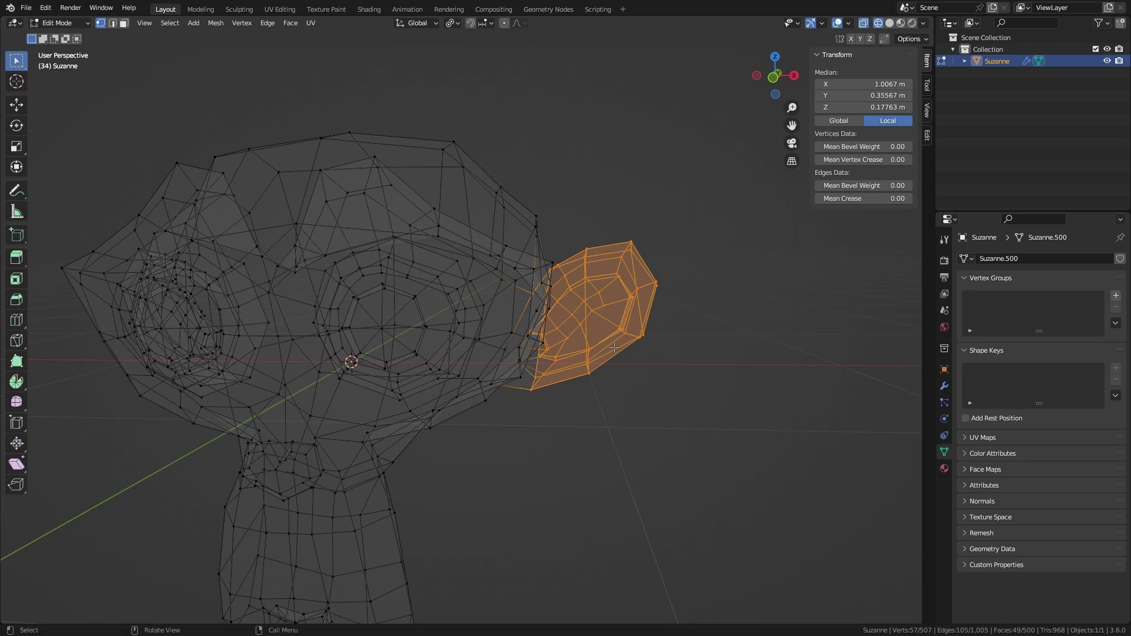
- Mirror the ear selection across the X axis with Extend enabled so that both ears are selected
key("ctrl+shift+m")
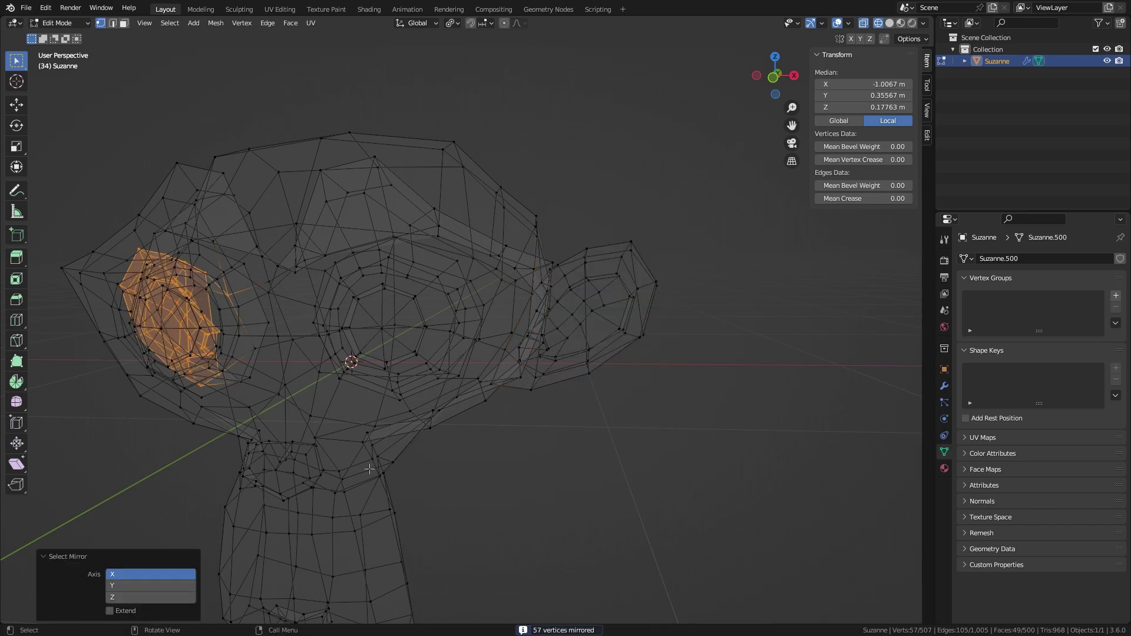
left_click(110, 611)
scroll(565, 369, "down", 5)
middle_click_drag(548, 365, 538, 324)
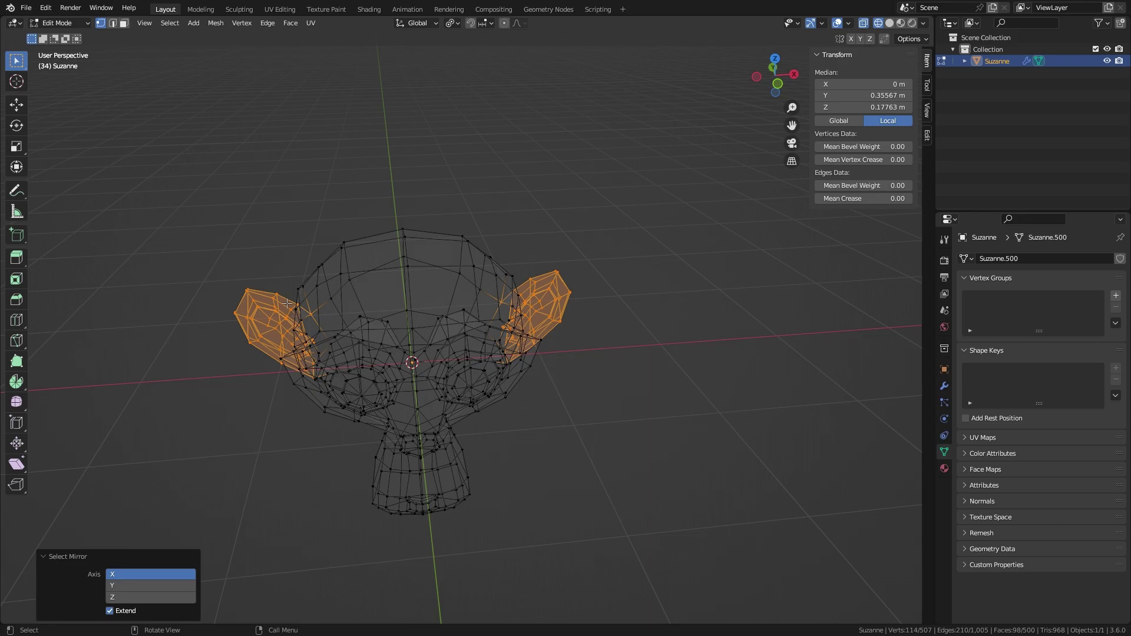
scroll(483, 277, "up", 3)
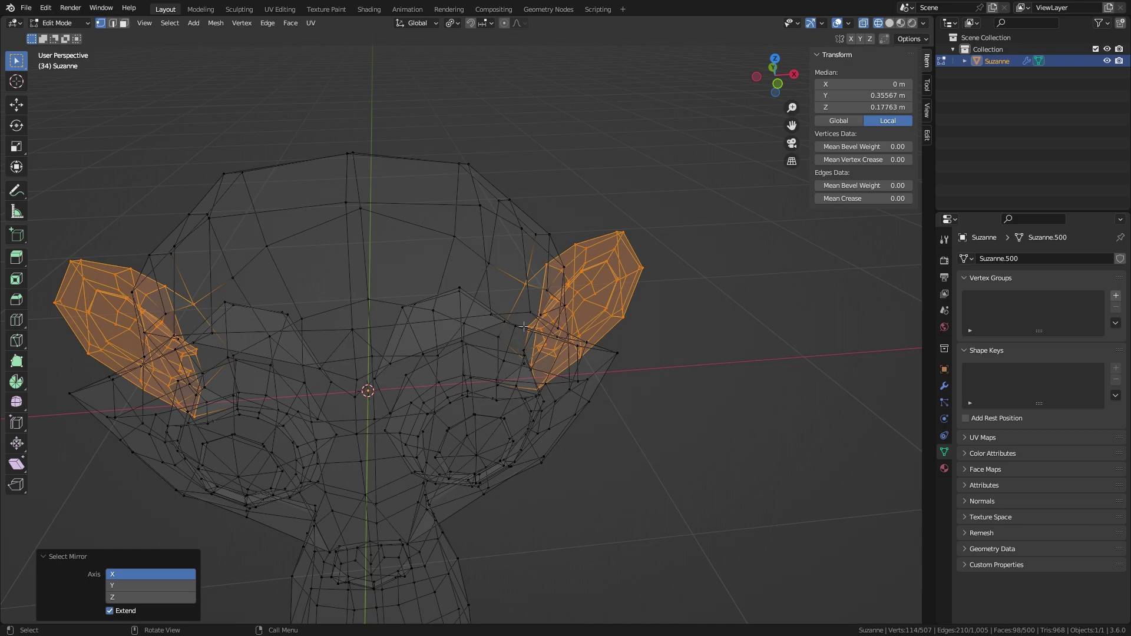
middle_click_drag(636, 330, 515, 301)
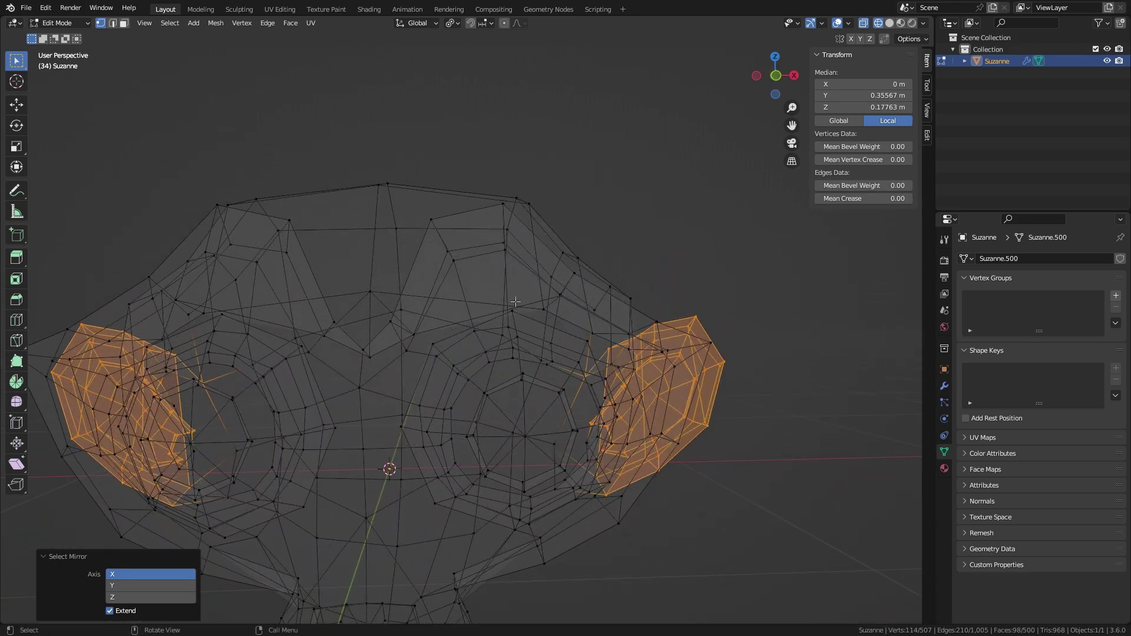
scroll(526, 305, "down", 4)
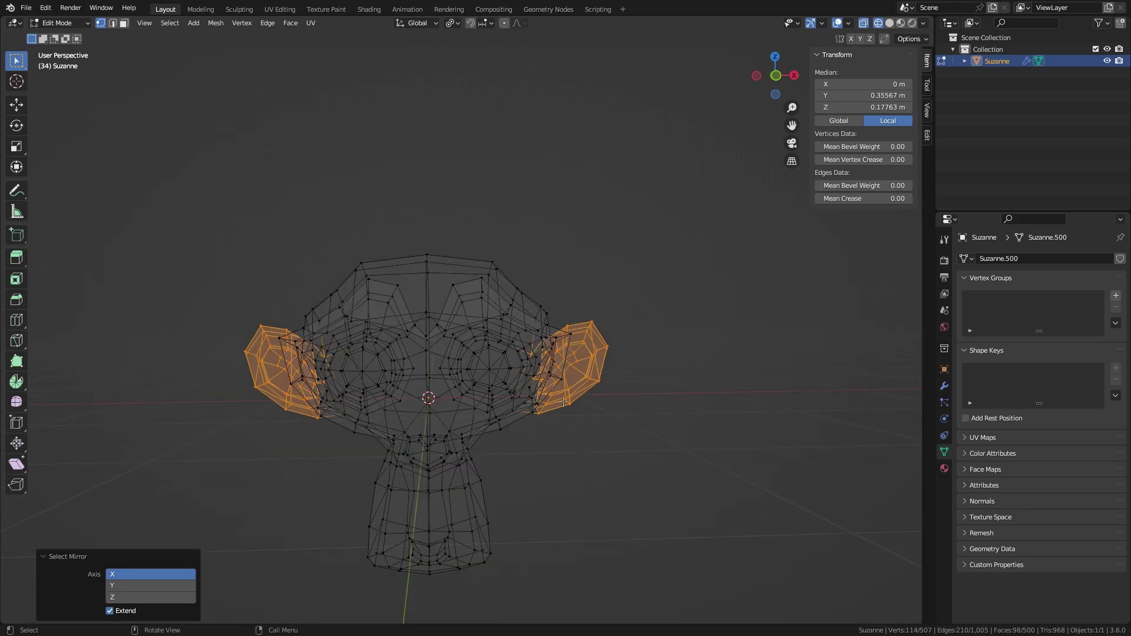
scroll(573, 381, "up", 4)
middle_click_drag(642, 389, 622, 334, "shift")
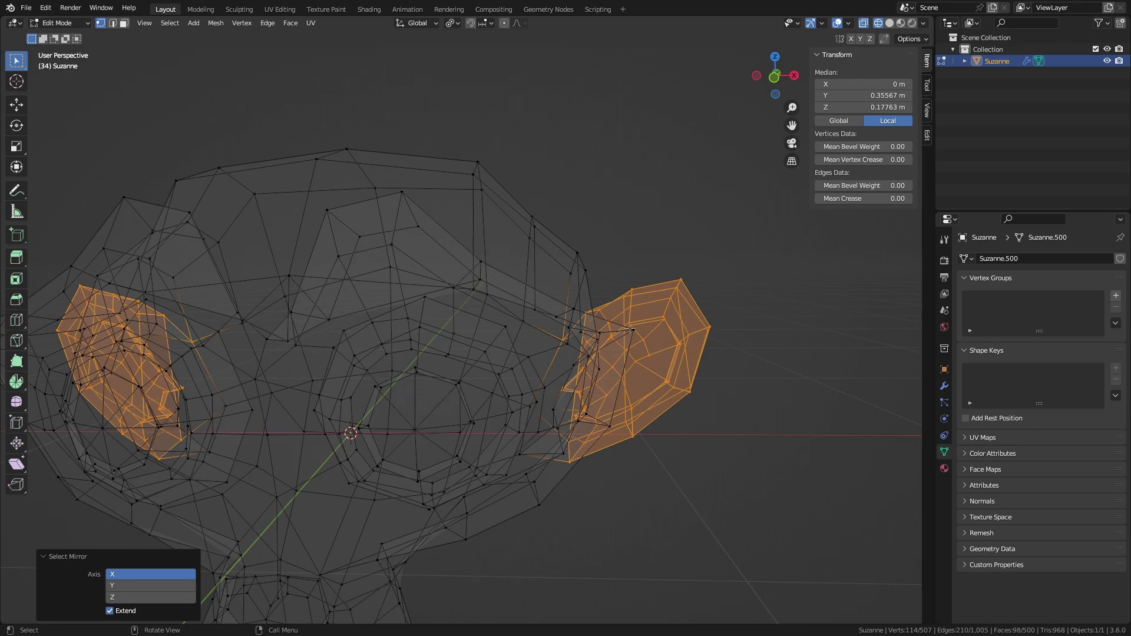
- Assign the selected ear vertices to a new vertex group and return to Object Mode with the mesh deselected
left_click(1114, 295)
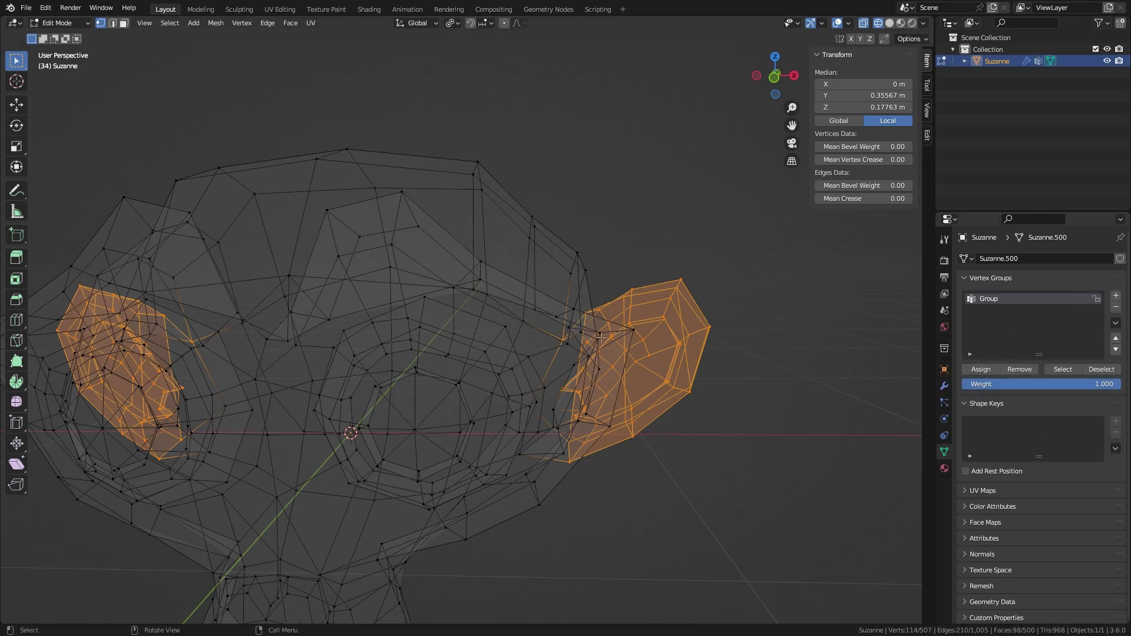
scroll(600, 337, "down", 3)
scroll(675, 317, "up", 2)
key("a")
key("alt+a")
key("Tab")
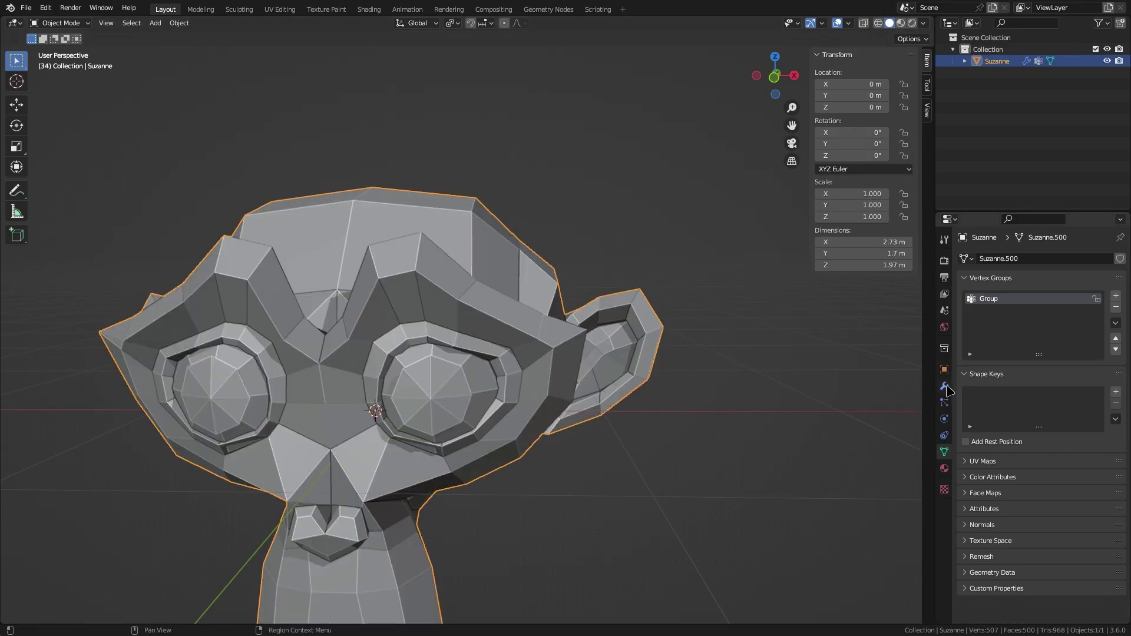
- Set the Mask modifier's vertex group to Group and turn its viewport display back on
left_click(944, 385)
left_click(1067, 311)
left_click(1032, 328)
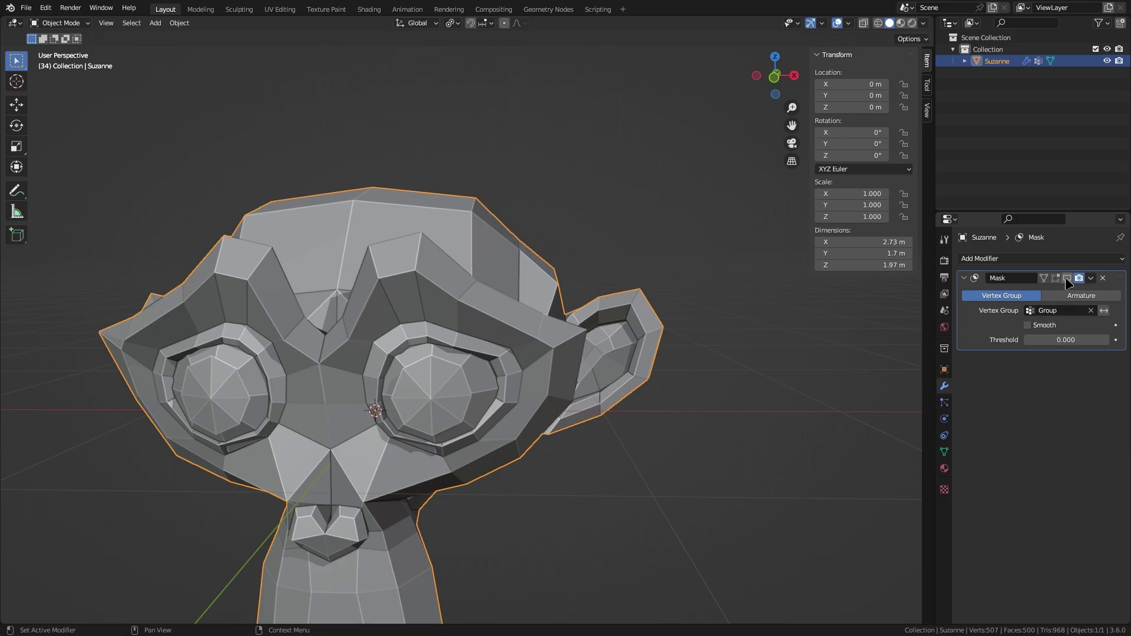
left_click(1066, 278)
middle_click_drag(554, 359, 543, 375)
scroll(553, 360, "up", 2)
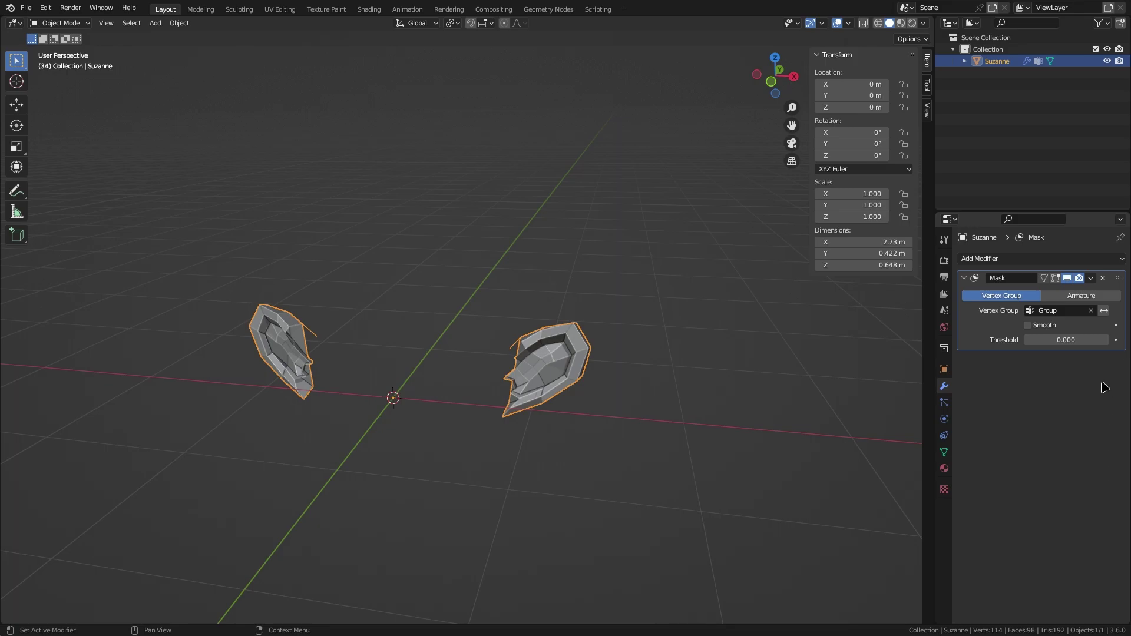
- Invert the Mask modifier's vertex group influence and inspect the head without its ears
left_click(1104, 311)
middle_click_drag(467, 346, 583, 386)
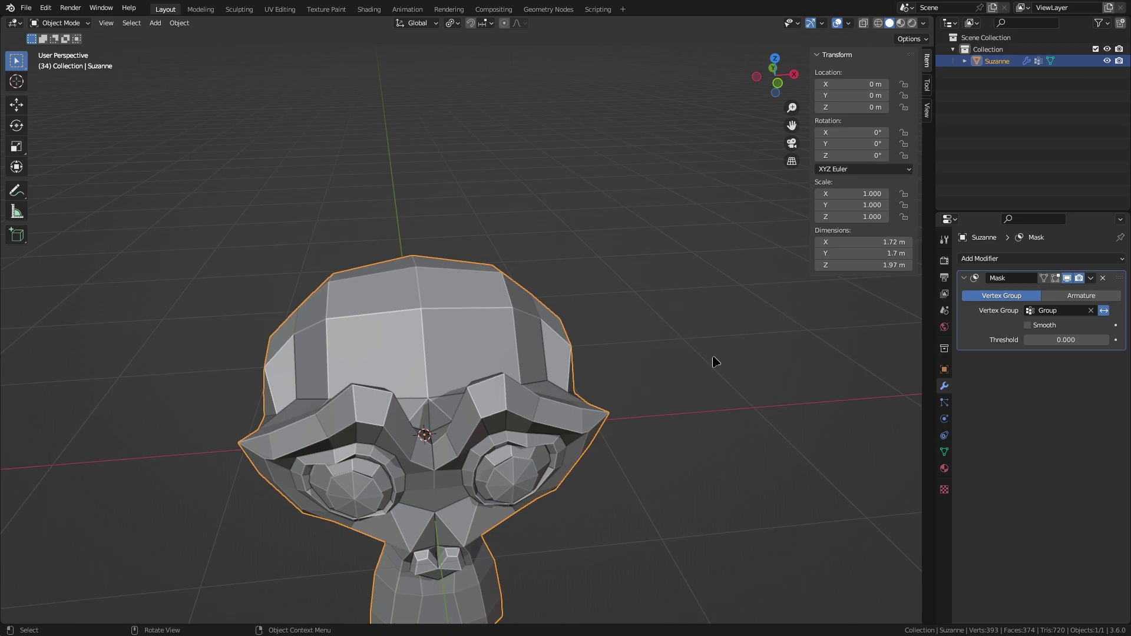
scroll(693, 356, "down", 4)
scroll(627, 389, "up", 3)
middle_click_drag(546, 475, 462, 381)
scroll(457, 378, "up", 3)
middle_click_drag(496, 347, 543, 385, "shift")
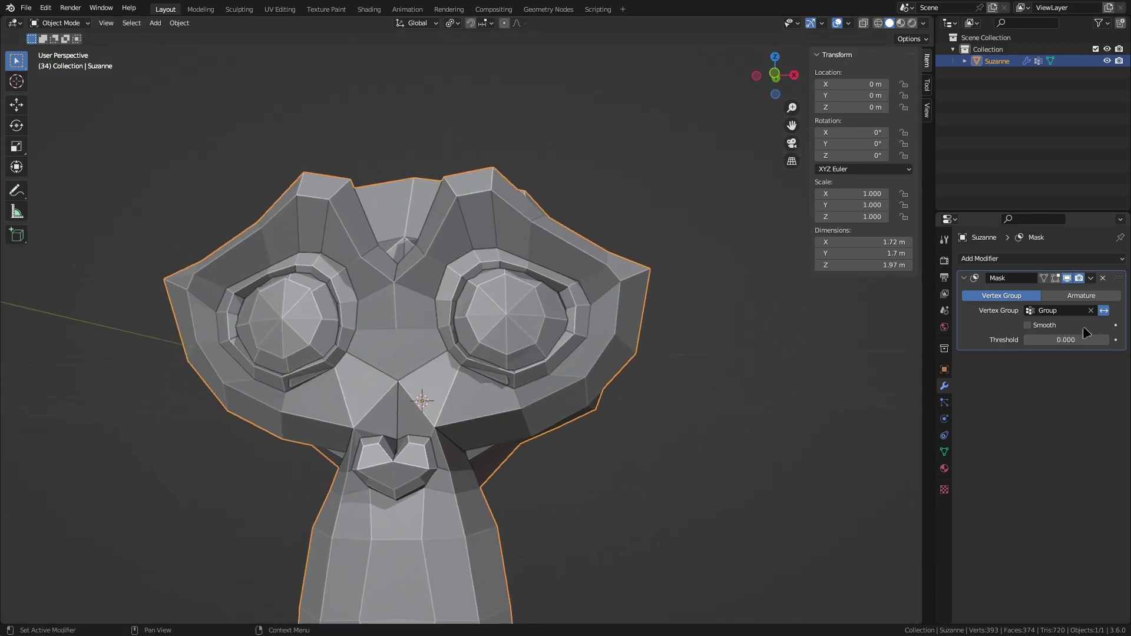
- Try the Mask threshold at 1.000 and 0.075, and leave it at 1.000
left_click_drag(1062, 342, 1107, 342)
middle_click_drag(699, 429, 598, 432)
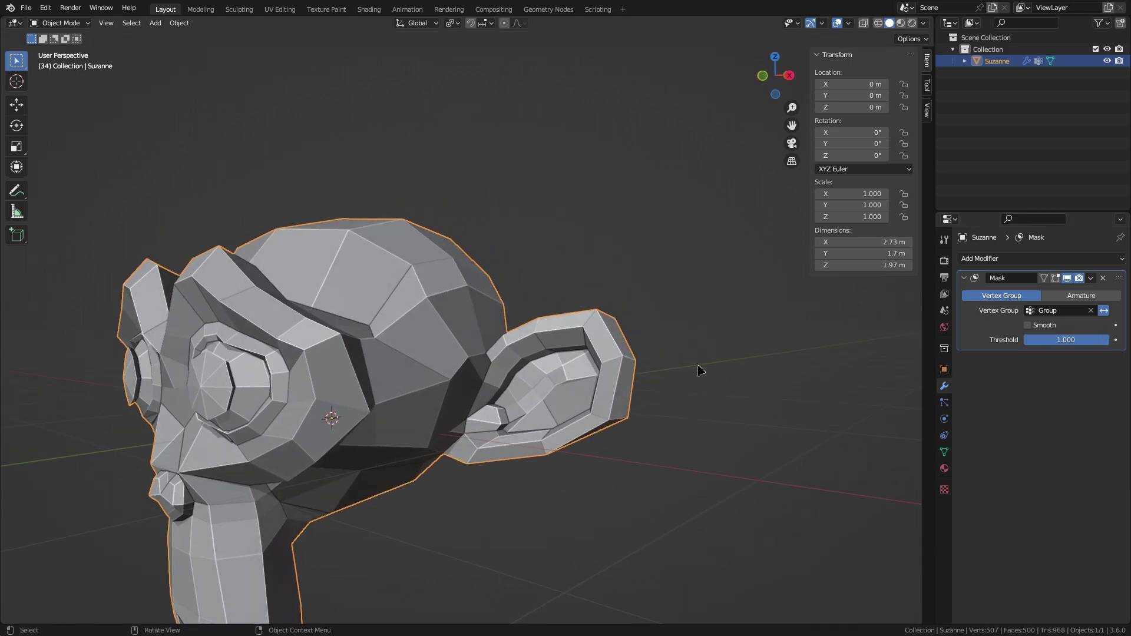
left_click_drag(1100, 341, 1029, 341)
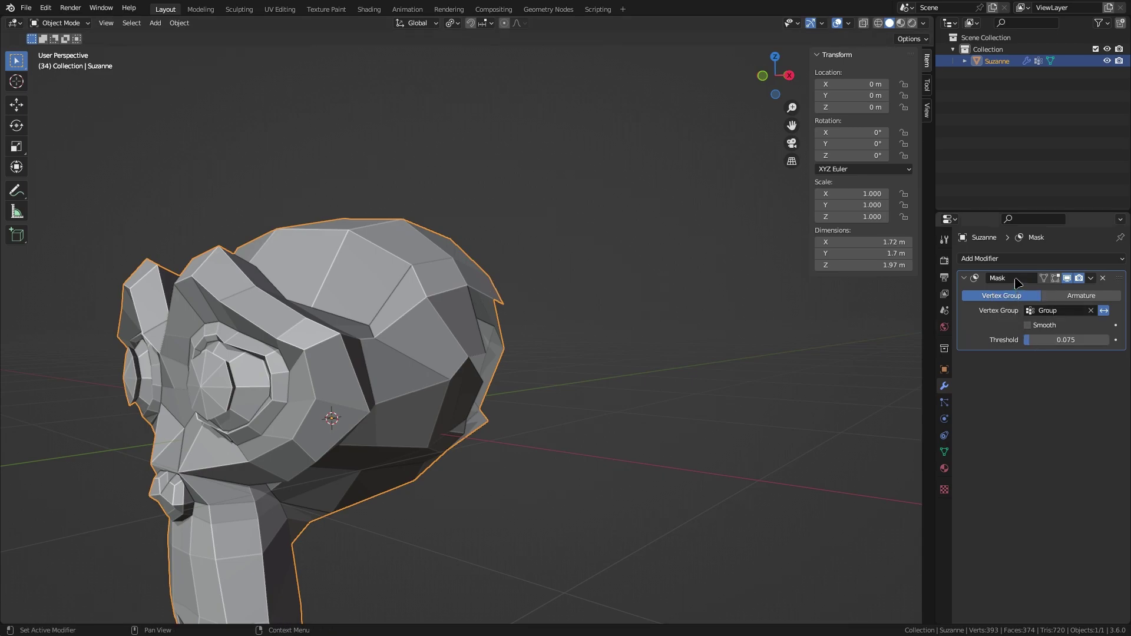
left_click_drag(1034, 340, 1109, 340)
middle_click_drag(430, 312, 474, 297)
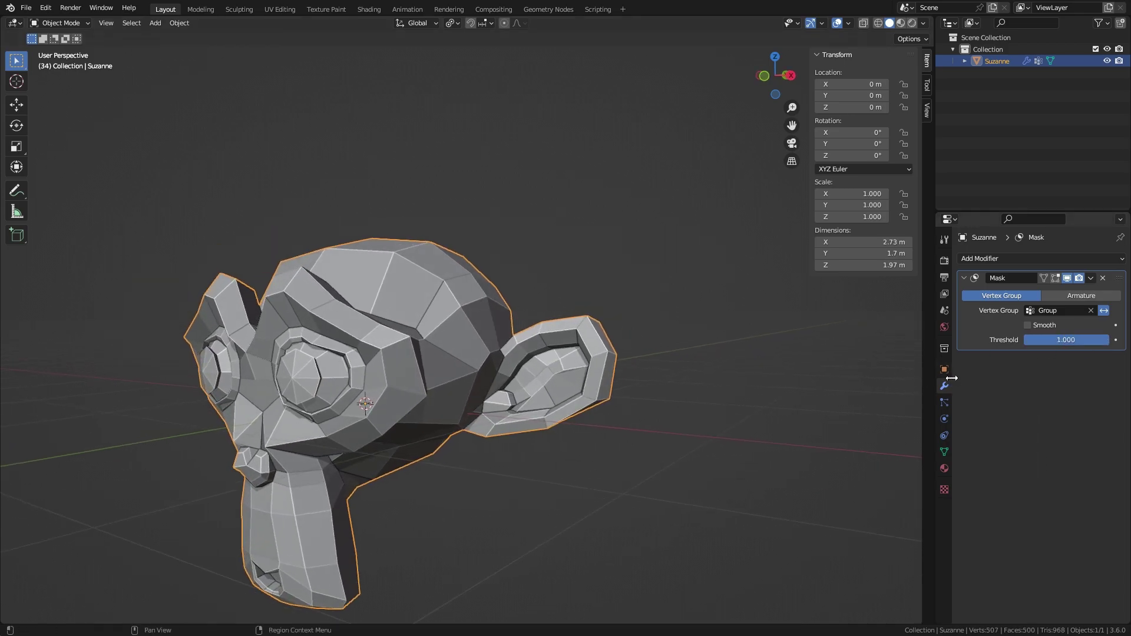
left_click(944, 370)
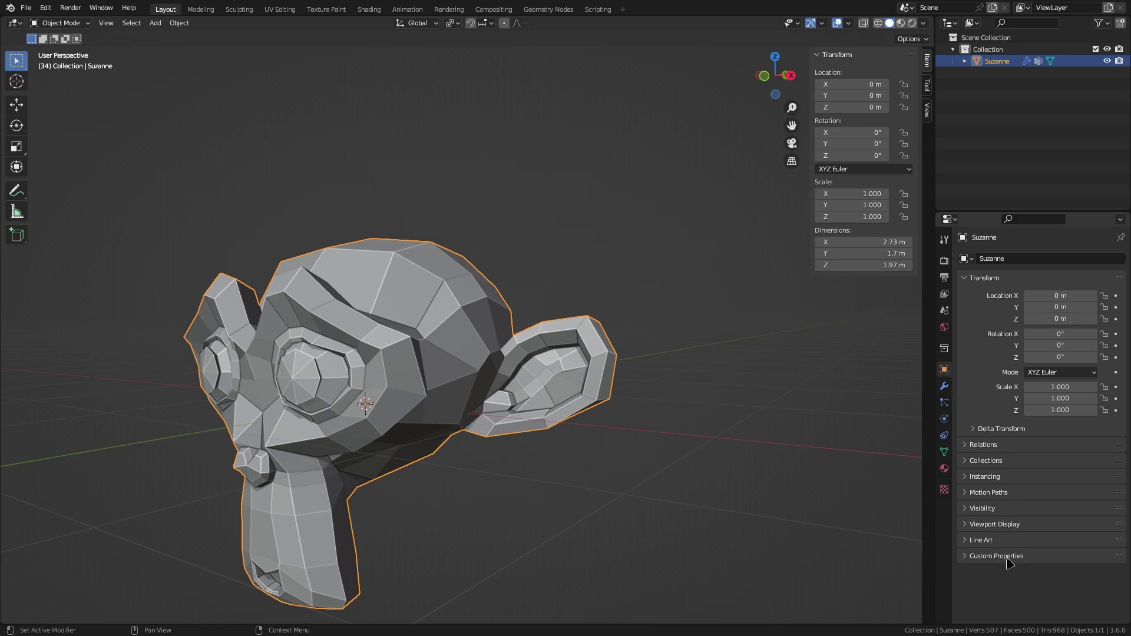
left_click(981, 558)
left_click(970, 556)
middle_click_drag(431, 371, 472, 374)
- Remove the Mask modifier from the monkey head and add a Mirror modifier
left_click(945, 386)
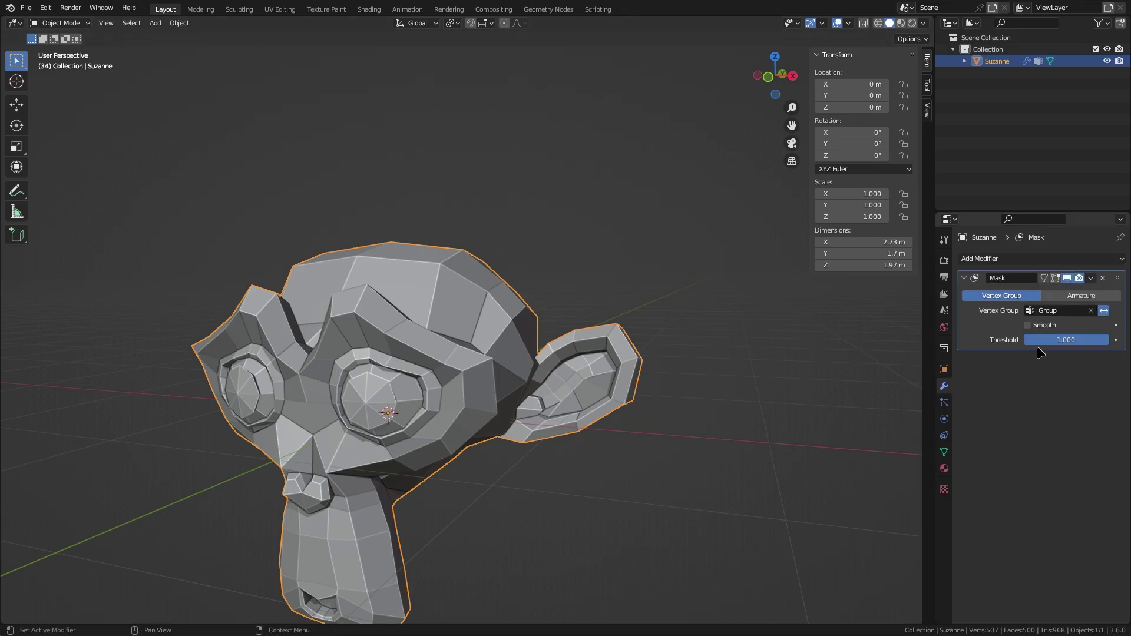
left_click(1107, 278)
left_click(1039, 260)
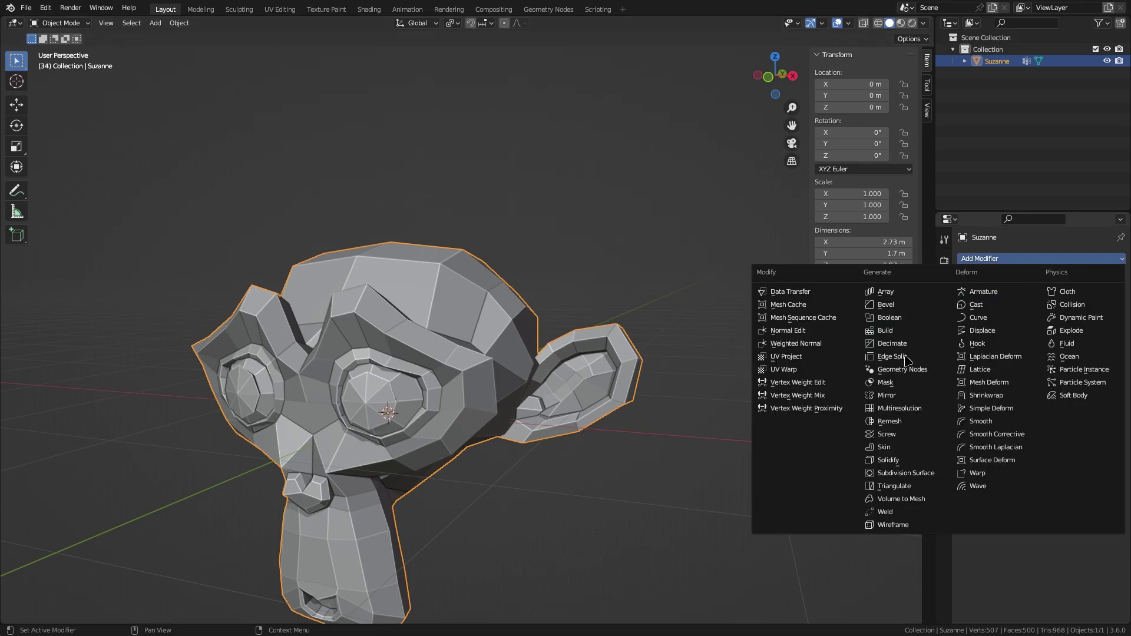
left_click(905, 395)
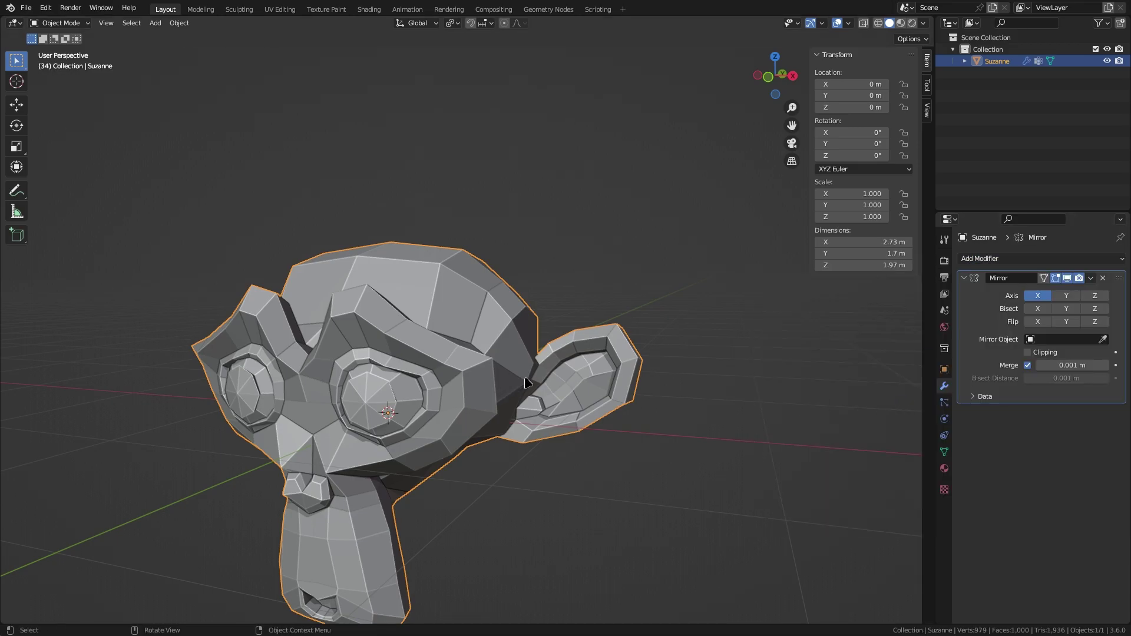
- Enter Edit Mode and select the outer tip vertices of the ear on the positive X side
middle_click_drag(536, 385, 524, 335)
scroll(649, 292, "down", 2)
middle_click_drag(649, 292, 669, 345, "shift")
scroll(577, 339, "up", 2)
key("Tab")
left_click_drag(704, 270, 618, 358)
middle_click_drag(622, 358, 635, 346)
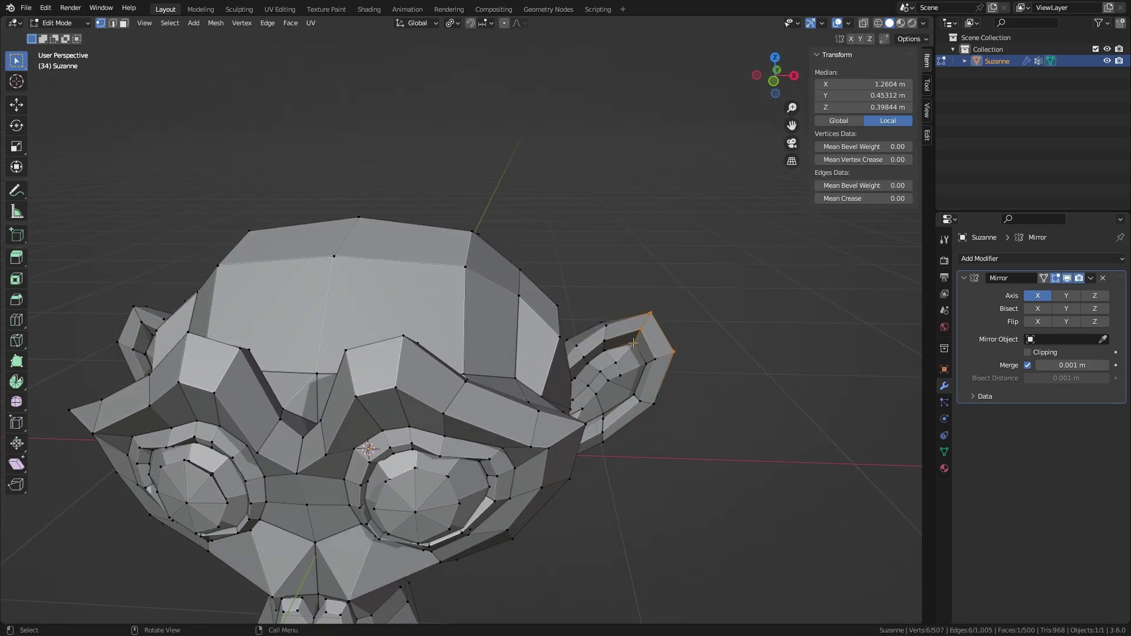
- Try to move the selected ear tip vertices along the Z axis
key("g")
key("z")
right_click(637, 303)
scroll(463, 354, "down", 5)
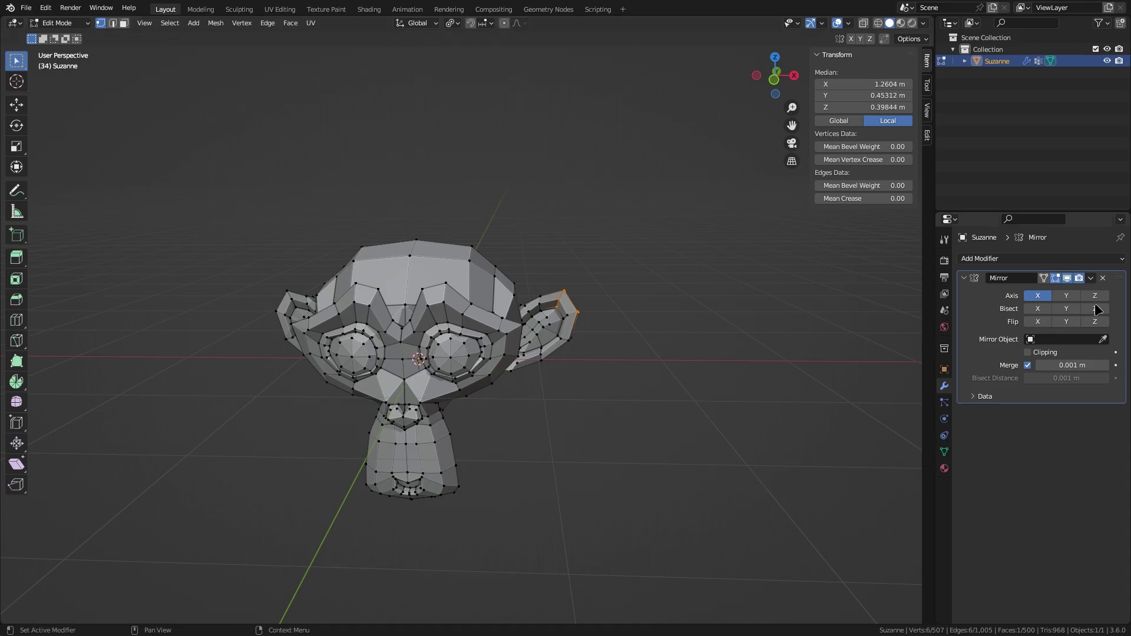
- Hide the Mirror modifier's viewport result, return to Object Mode and remove the modifier from the monkey head
left_click(1066, 278)
key("Tab")
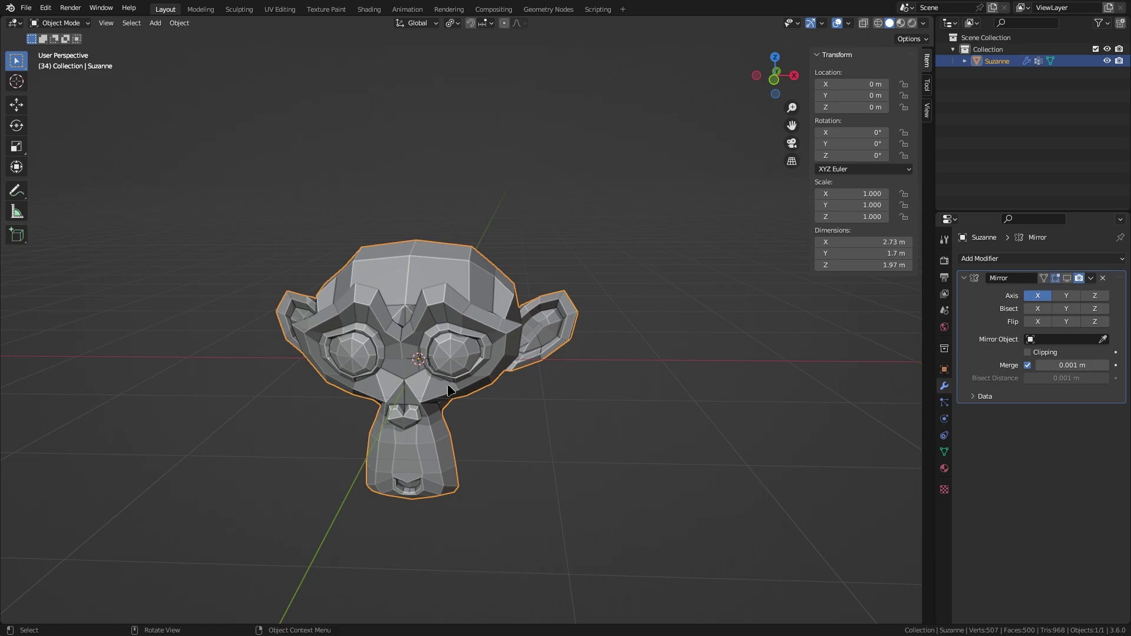
middle_click_drag(451, 389, 523, 374)
left_click(1103, 278)
- In Edit Mode, move the selected ear tip vertices outward along the X axis and scale them up into an oversized tip
key("Tab")
key("g")
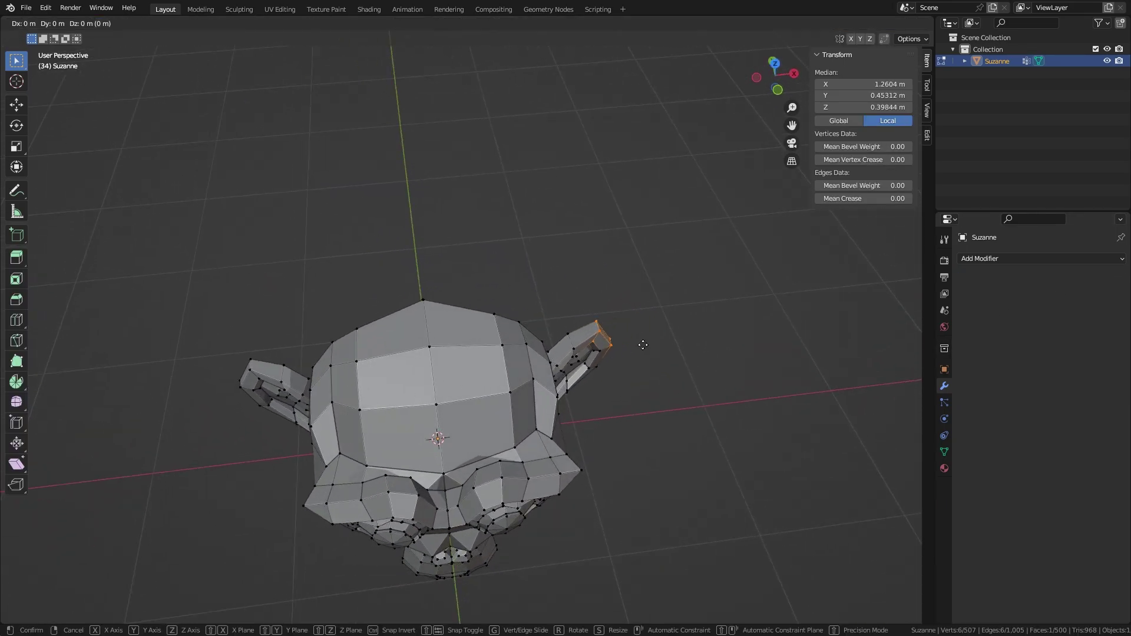
key("x")
left_click(671, 339)
mouse_move(671, 338)
middle_mouse_down()
mouse_move(654, 321)
mouse_move(674, 352)
mouse_move(654, 348)
middle_mouse_up()
scroll(671, 338, "down", 3)
key("s")
left_click(724, 330)
scroll(633, 400, "up", 3)
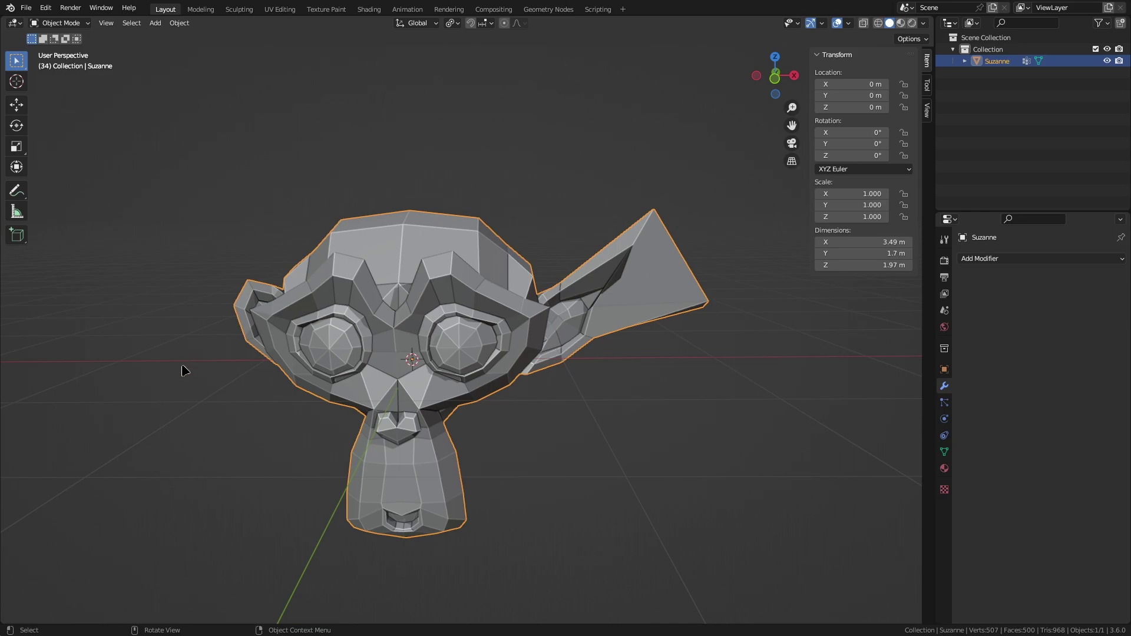
- Add a Mirror modifier with the X axis to the monkey head with the deformed ear
left_click(1016, 259)
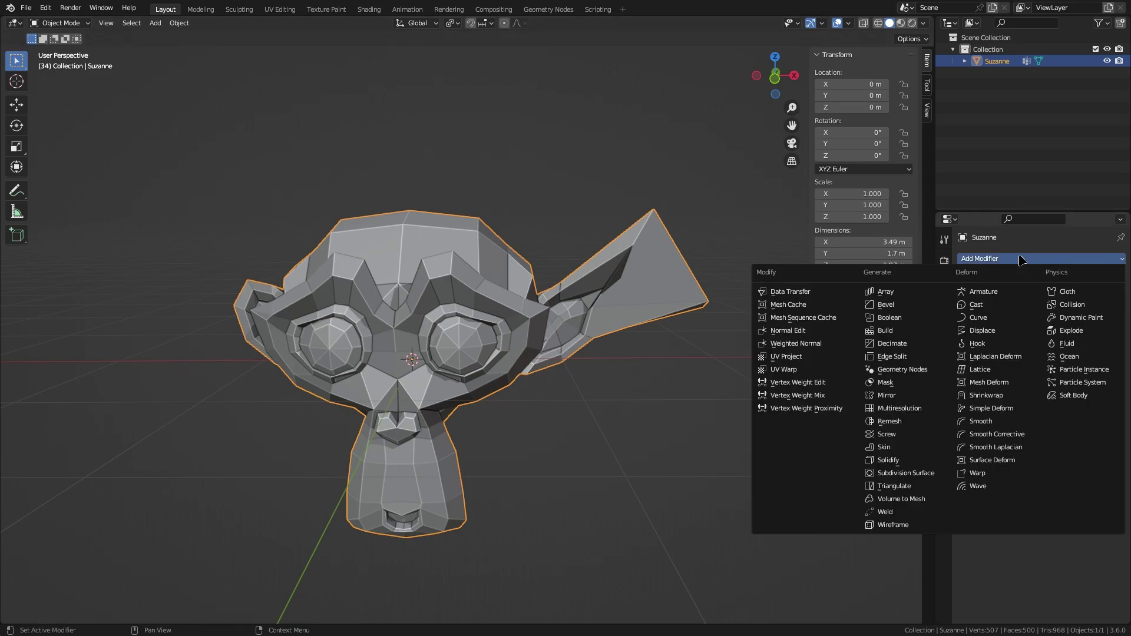
left_click(910, 396)
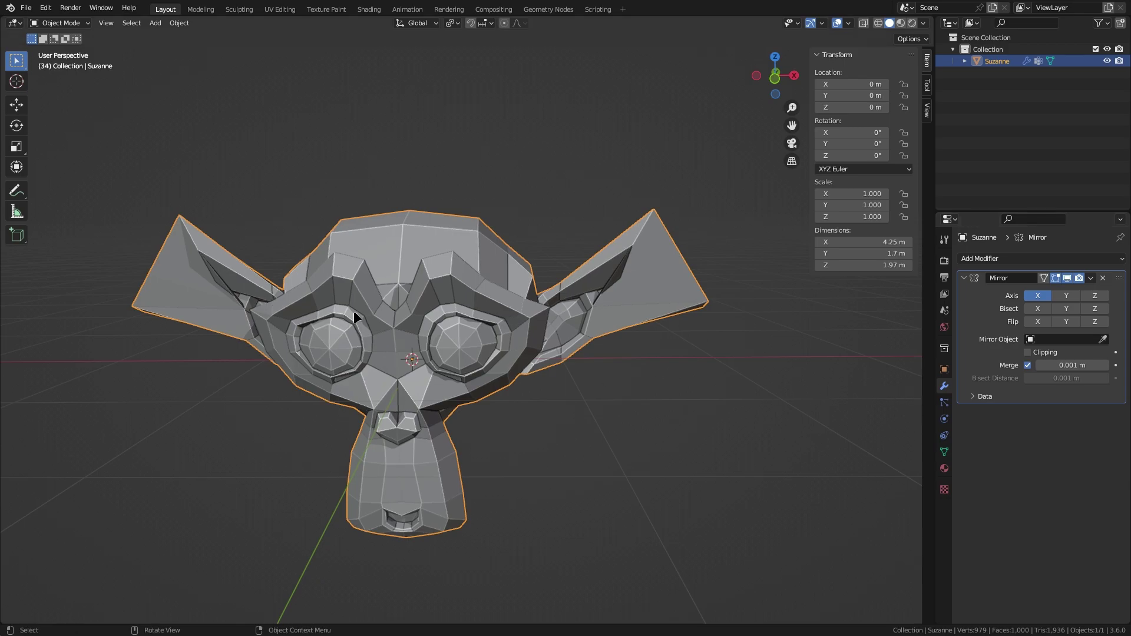
middle_click_drag(407, 361, 623, 368)
middle_click_drag(246, 269, 224, 242)
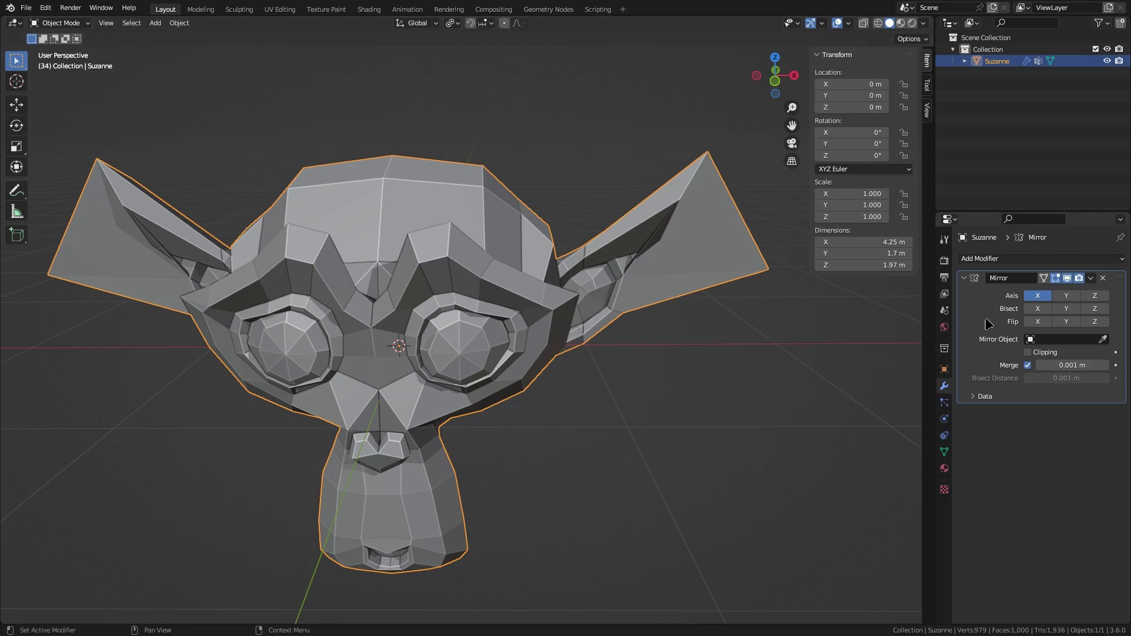
- Apply the Mirror modifier and display the mesh as wireframe in Edit Mode
key("ctrl+a")
middle_click_drag(589, 324, 439, 318)
key("Tab")
middle_click_drag(78, 302, 253, 338, "shift")
key("shift+z")
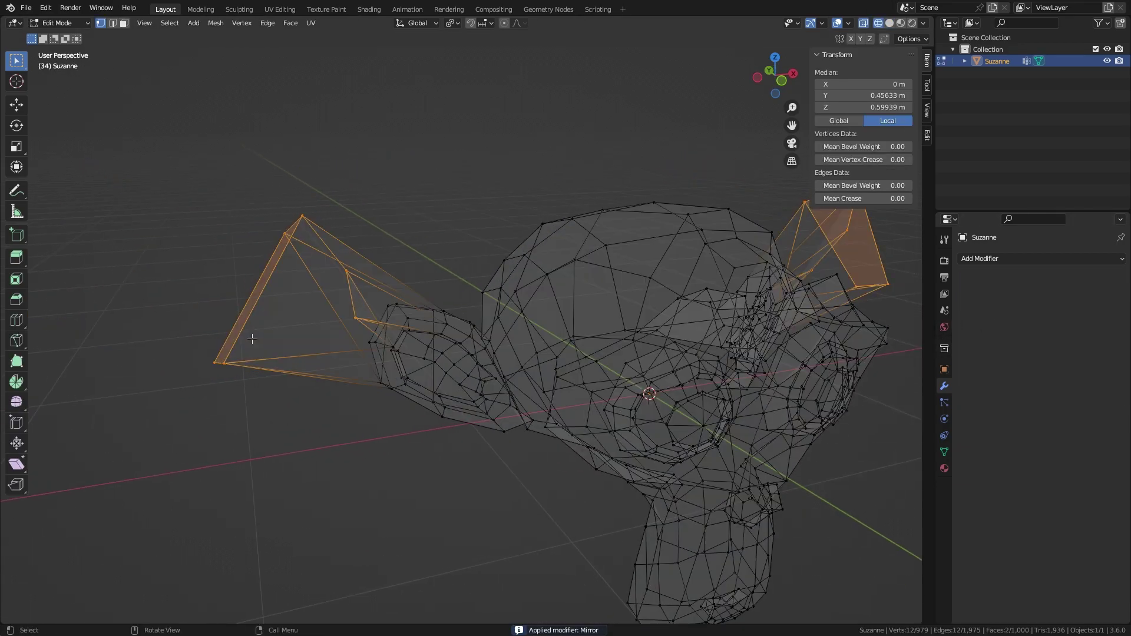
- Box-select the original ear vertices inside each enlarged ear, and the upper tip vertices of the ear on the negative X side
scroll(305, 349, "up", 3)
left_click_drag(326, 315, 315, 315, "alt")
left_click_drag(294, 275, 328, 345)
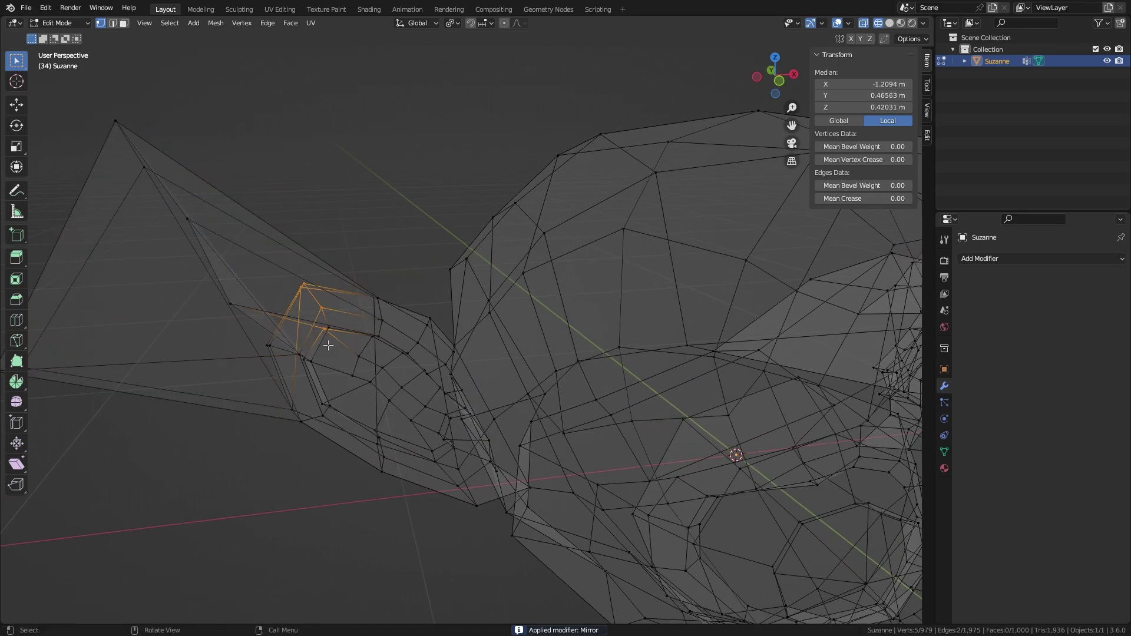
scroll(450, 348, "down", 4)
left_click_drag(704, 343, 579, 381, "alt+shift")
middle_click_drag(579, 381, 579, 378)
left_click_drag(577, 364, 595, 387)
middle_click_drag(220, 420, 307, 391, "shift")
middle_click_drag(307, 391, 321, 377)
left_click_drag(241, 262, 298, 332)
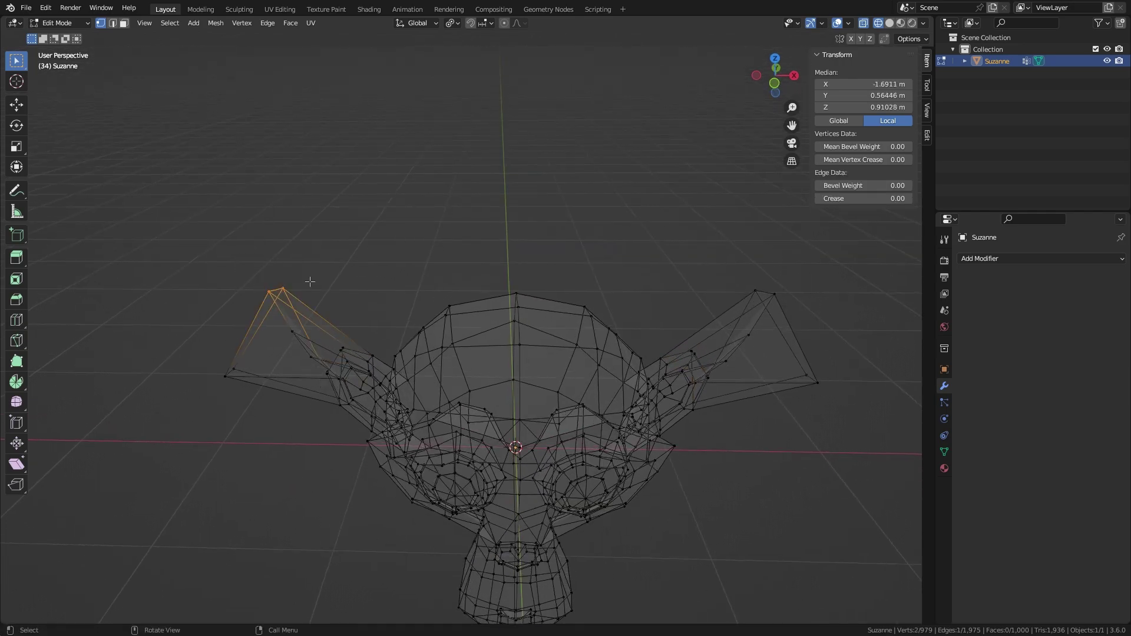
- Examine the overlapping original and mirrored ear geometry in wireframe, in both Edit Mode and Object Mode
scroll(440, 436, "up", 4)
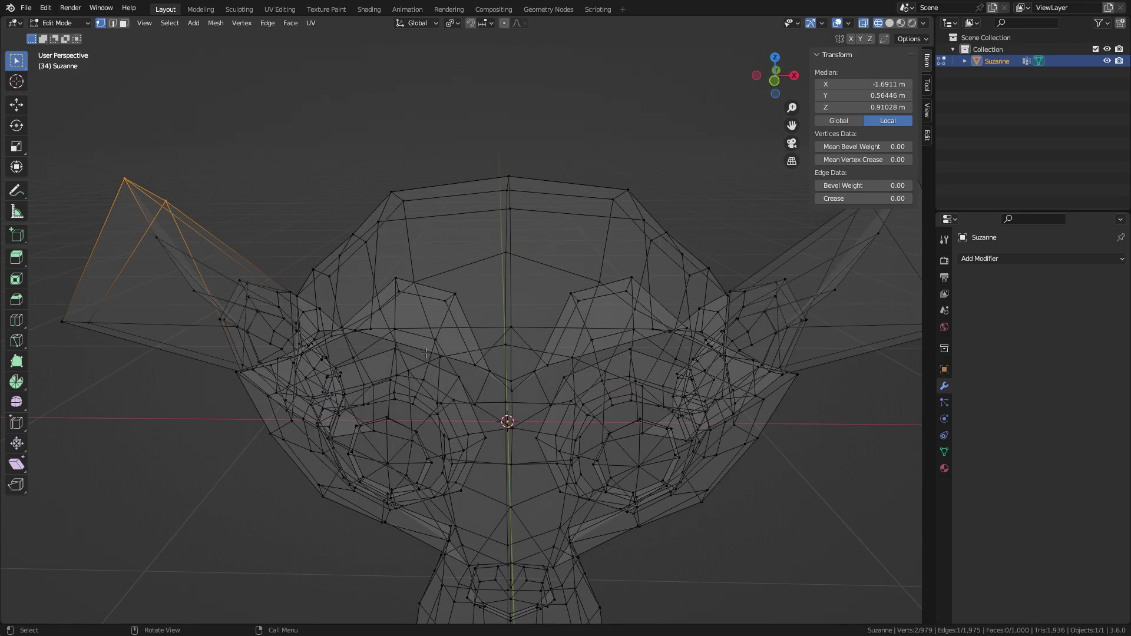
scroll(427, 352, "down", 4)
scroll(439, 360, "up", 4)
middle_click_drag(519, 437, 522, 420)
key("Tab")
scroll(552, 400, "down", 3)
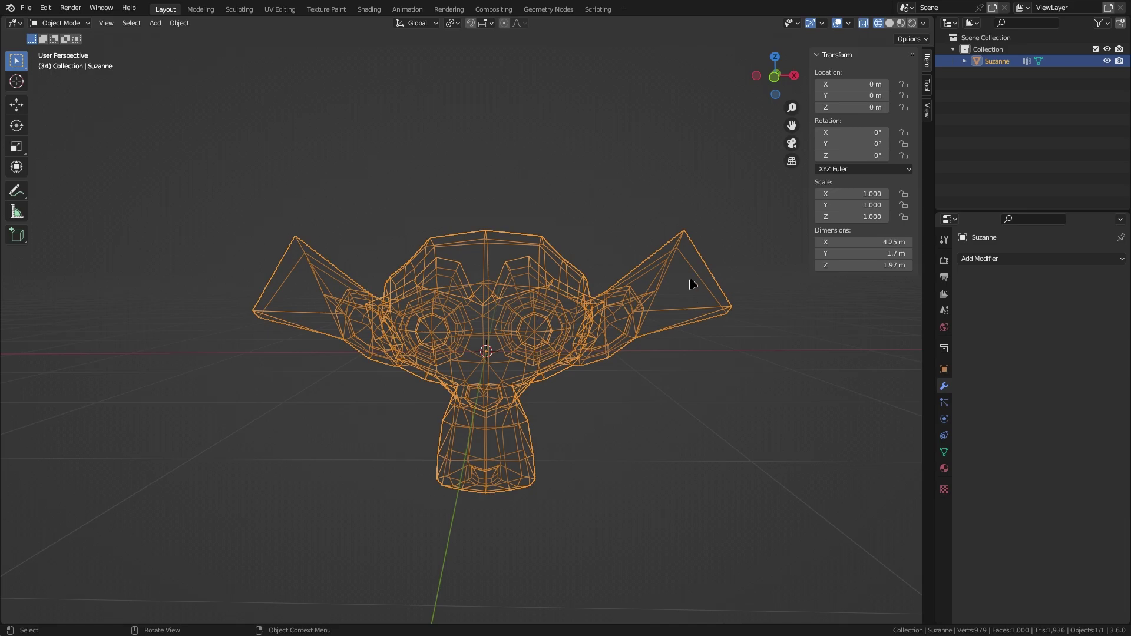
scroll(600, 357, "up", 2)
middle_click_drag(631, 330, 599, 323)
- Undo the vertex selections, the applying of the Mirror modifier and the adding of that modifier
key("Tab")
key("ctrl+z")
key("ctrl+z")
key("ctrl+z")
key("ctrl+z")
key("ctrl+z")
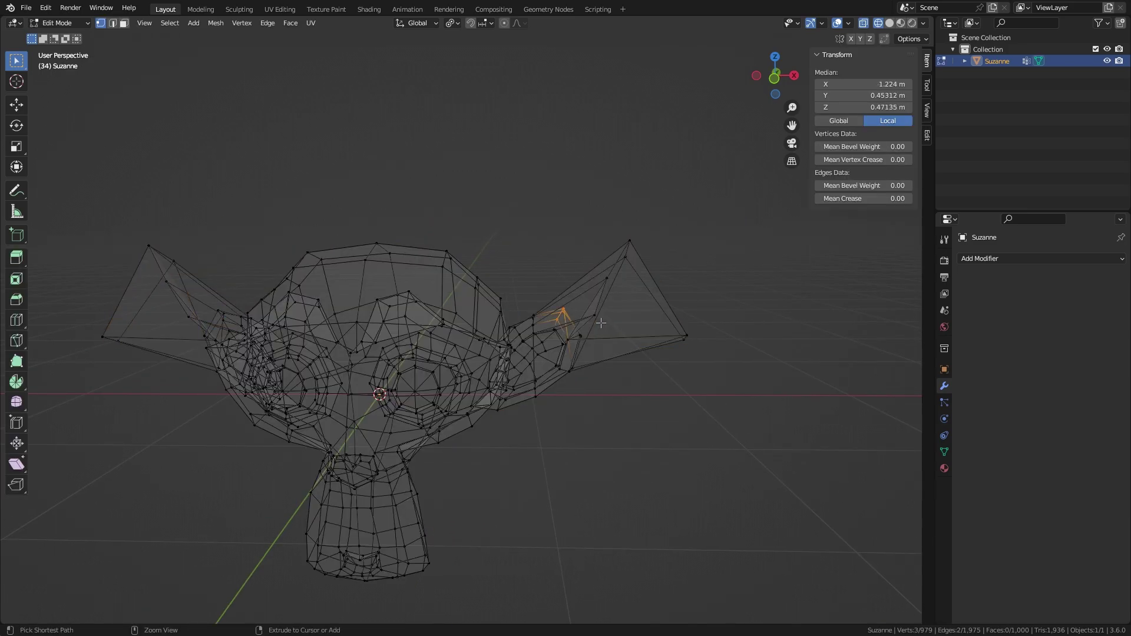
key("ctrl+z")
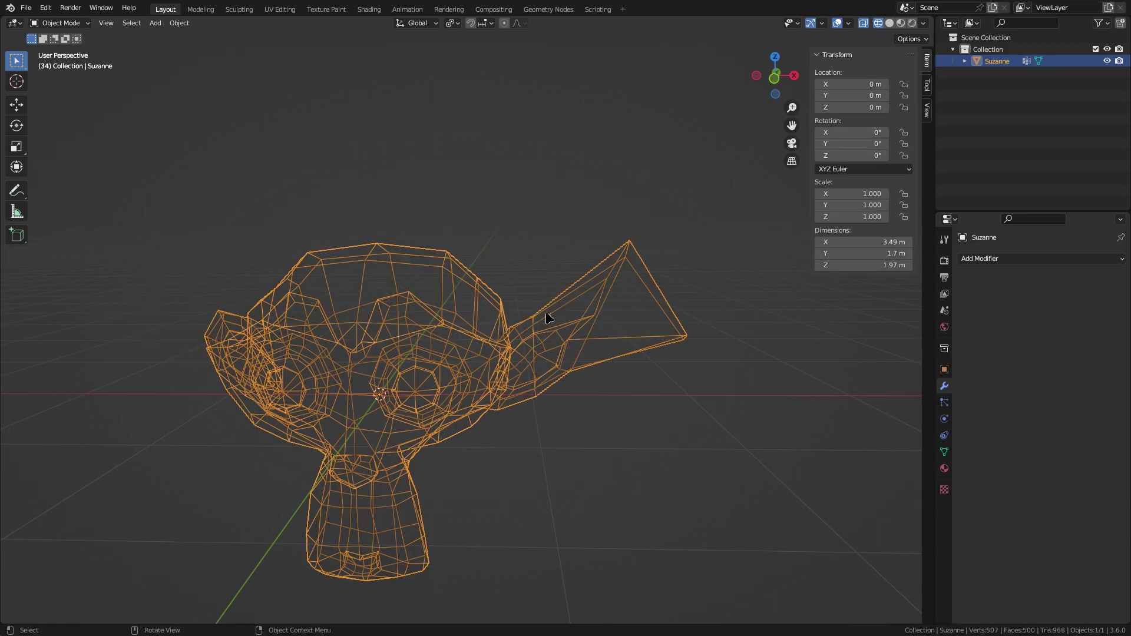
middle_click_drag(568, 333, 533, 334)
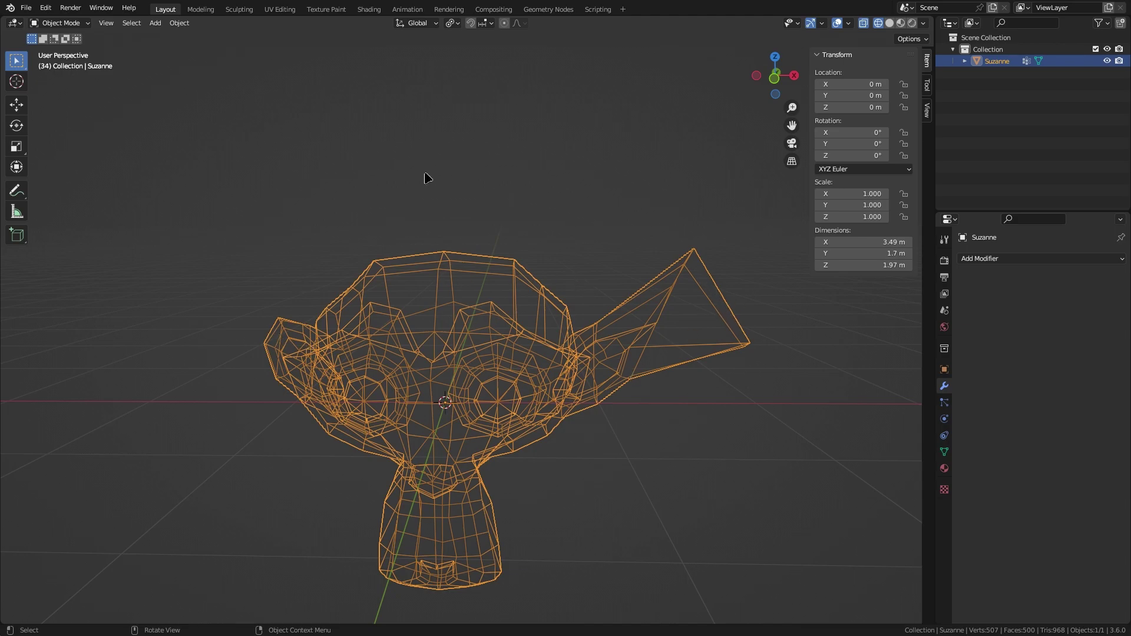
- Add a Mirror modifier to the monkey head and enable Bisect on the X axis
left_click(1014, 259)
left_click(996, 259)
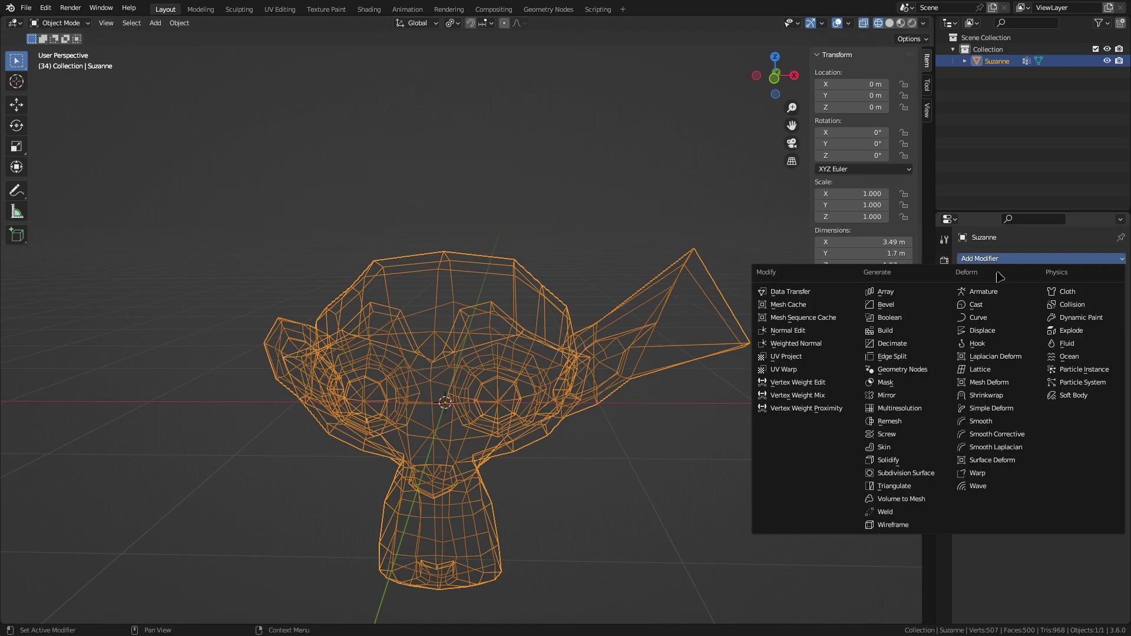
left_click(892, 388)
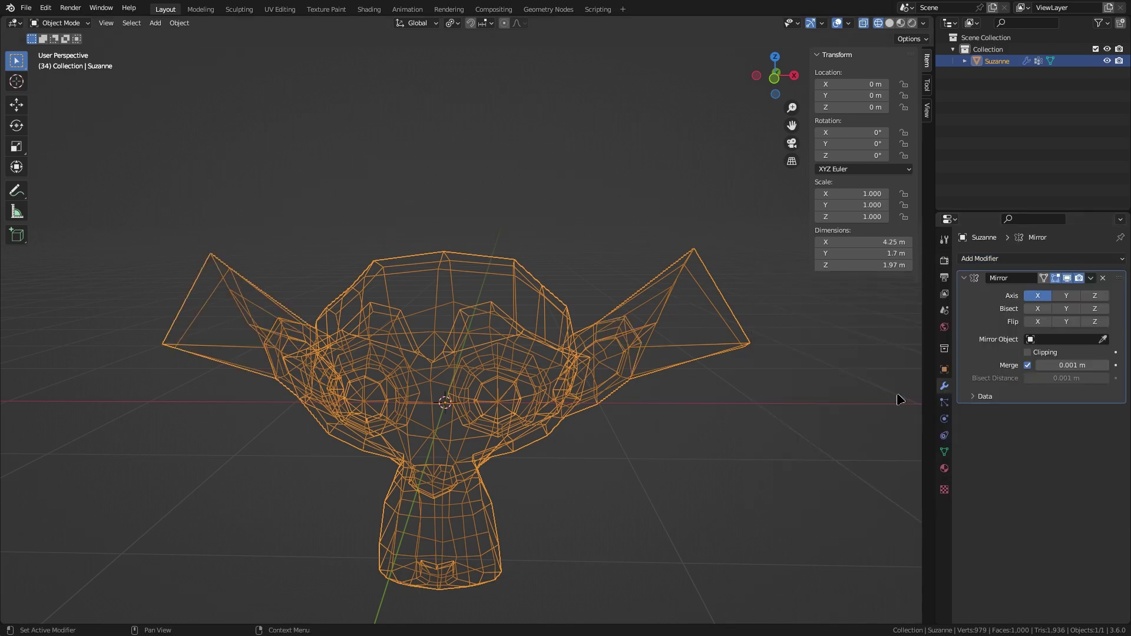
left_click(1043, 310)
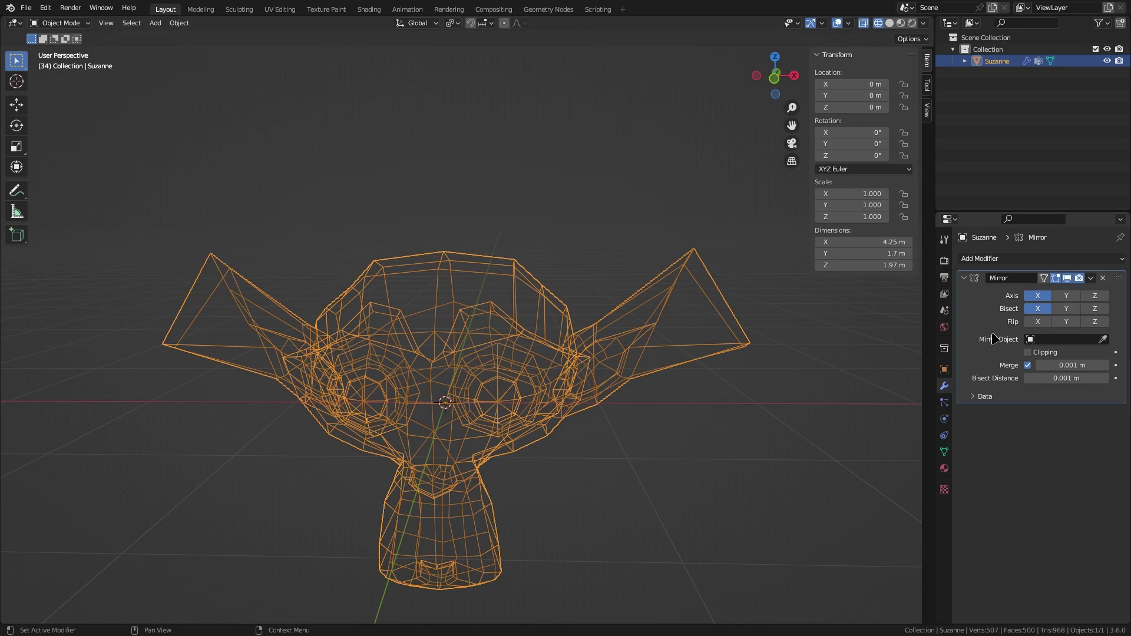
- Try the Mirror modifier's Flip X option on and off, and leave it enabled
left_click(1038, 323)
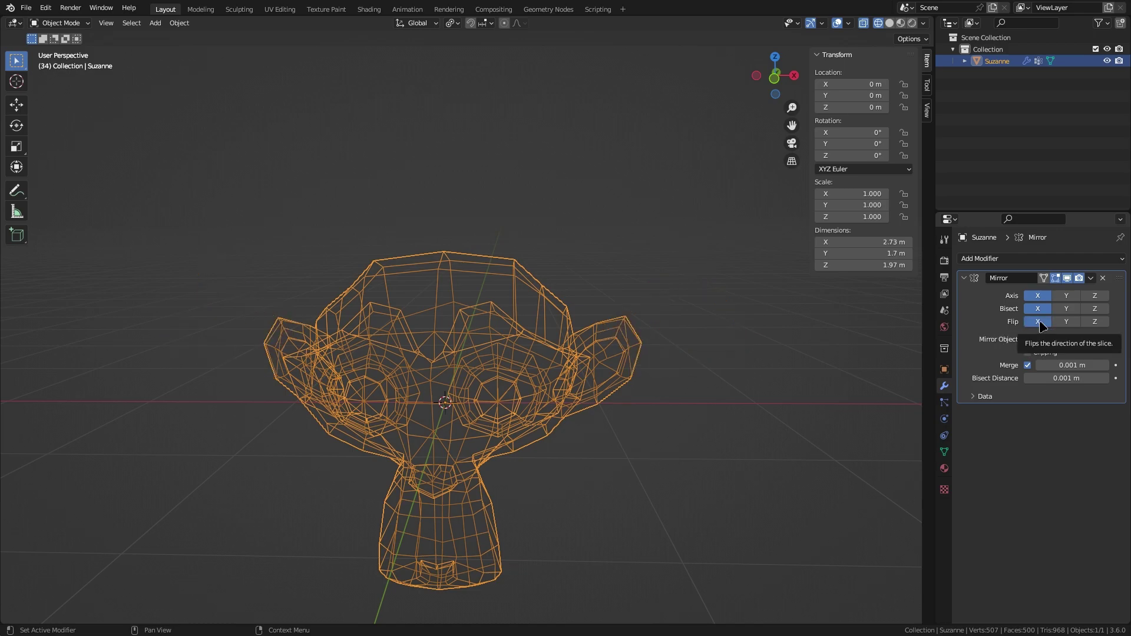
left_click(1038, 322)
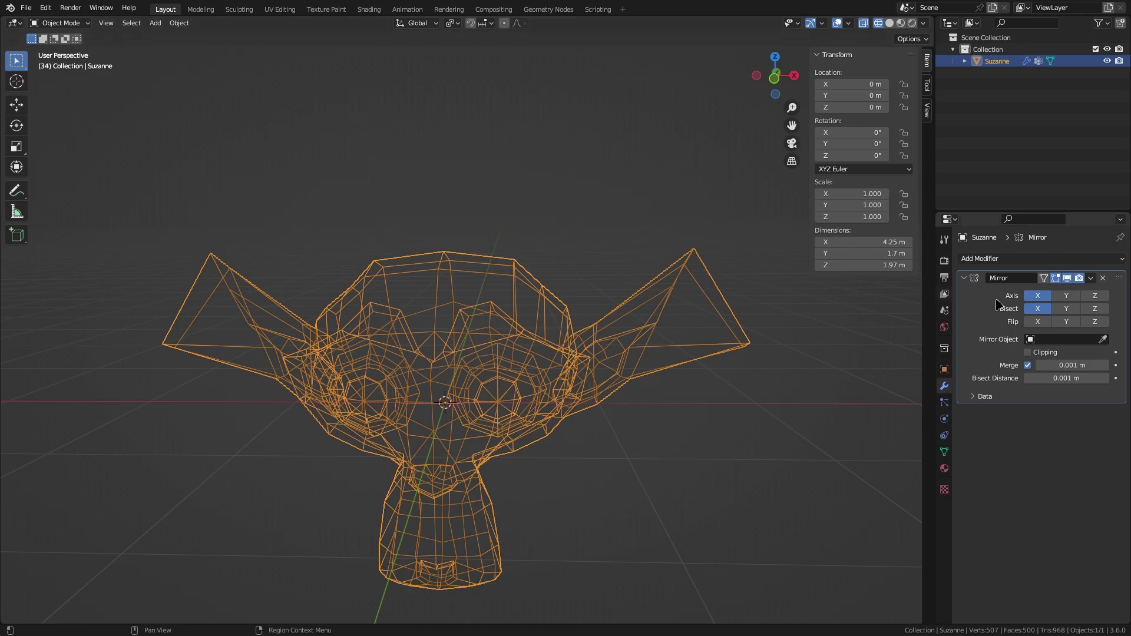
left_click(1040, 323)
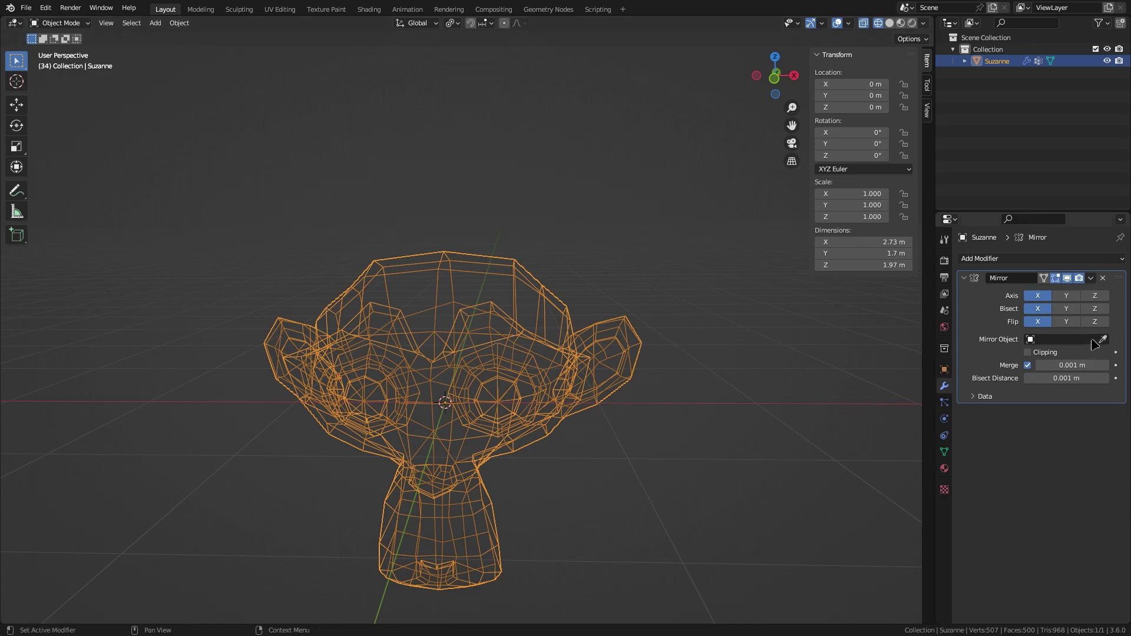
- In Edit Mode, select the whole monkey mesh and move it away from its origin to about X 9.12, Y 2.19, Z 12.28 m
scroll(454, 409, "down", 10)
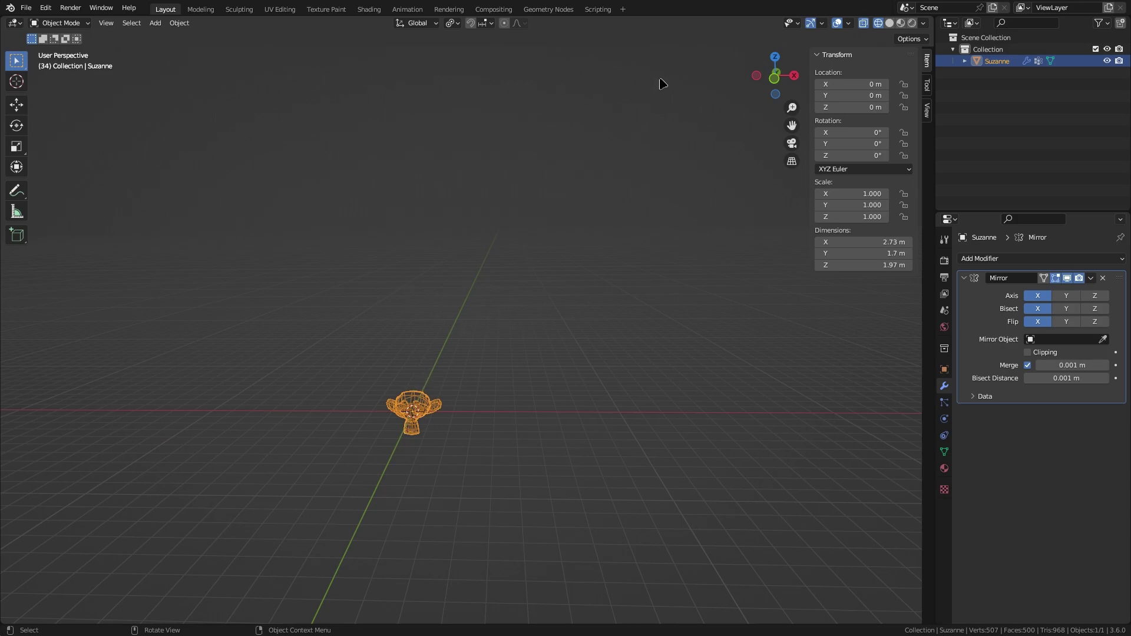
key("Tab")
key("Tab")
key("Tab")
key("g")
right_click(425, 424)
key("a")
key("g")
left_click(580, 176)
- Look for the moved monkey mesh relative to the world origin, in both Object Mode and Edit Mode
scroll(584, 244, "down", 3)
key("Tab")
scroll(575, 308, "up", 2)
scroll(570, 310, "down", 3)
middle_click_drag(541, 276, 521, 285)
middle_click_drag(485, 452, 288, 464, "shift")
scroll(365, 409, "down", 6)
scroll(508, 297, "down", 7)
middle_click_drag(537, 269, 528, 468, "shift")
middle_click_drag(527, 468, 520, 483)
scroll(520, 483, "up", 8)
middle_click_drag(542, 303, 543, 418, "shift")
middle_click_drag(543, 418, 545, 393)
left_click_drag(547, 393, 570, 360, "alt+shift")
scroll(565, 394, "down", 1)
key("Tab")
scroll(472, 479, "up", 3)
left_click_drag(471, 479, 540, 354, "alt+shift")
key("KP_Decimal")
scroll(539, 363, "down", 6)
key("Tab")
scroll(529, 391, "down", 6)
left_click_drag(487, 354, 517, 364, "alt")
scroll(517, 365, "up", 1)
- Turn off Flip X in the Mirror modifier and compare the two mirrored heads across the origin
left_click(1046, 323)
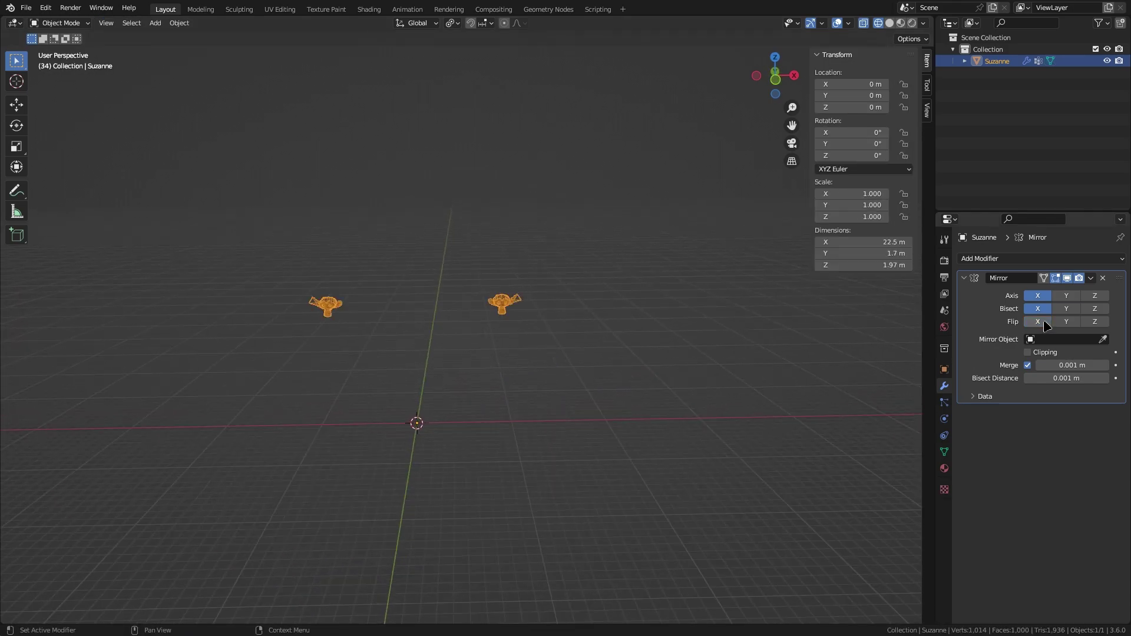
scroll(451, 321, "up", 5)
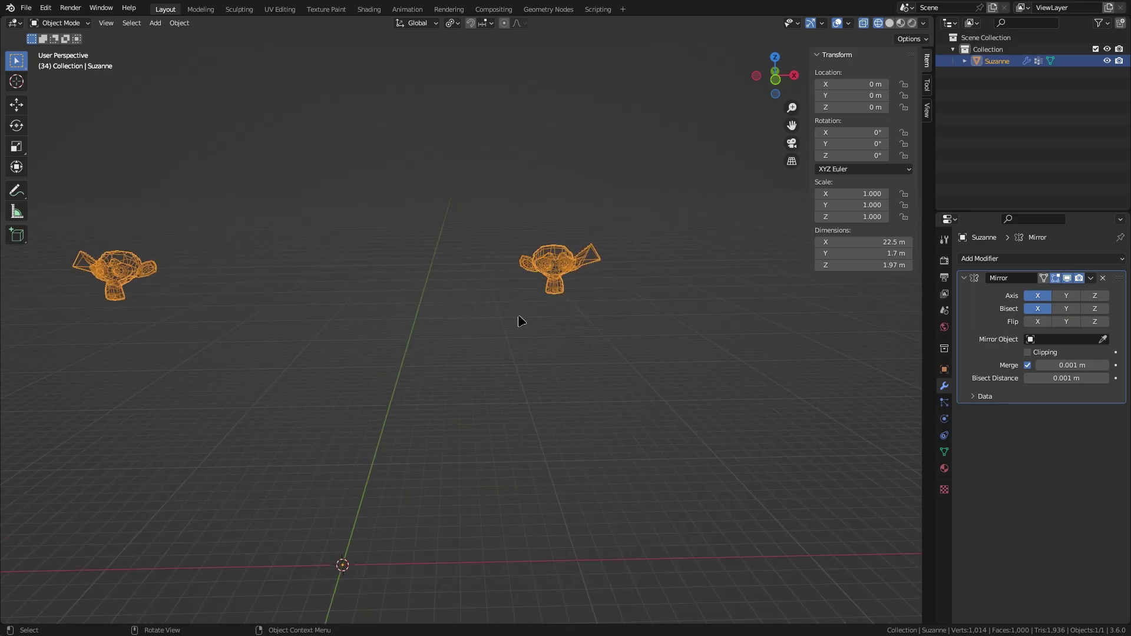
middle_click_drag(504, 303, 568, 352, "shift")
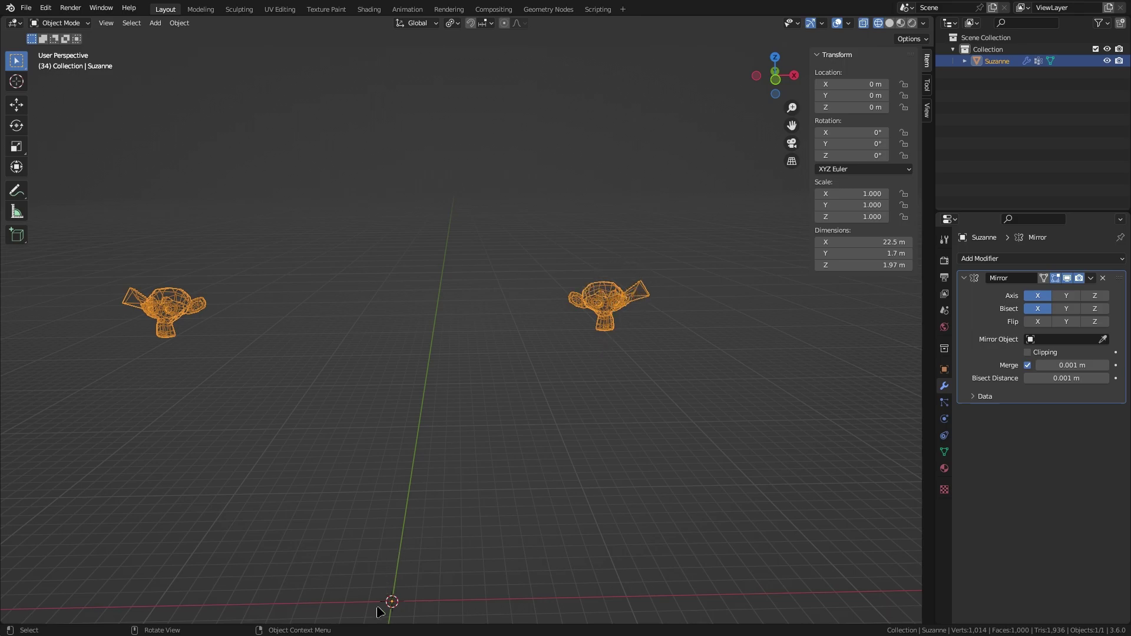
scroll(638, 335, "up", 3)
middle_click_drag(747, 306, 520, 412, "shift")
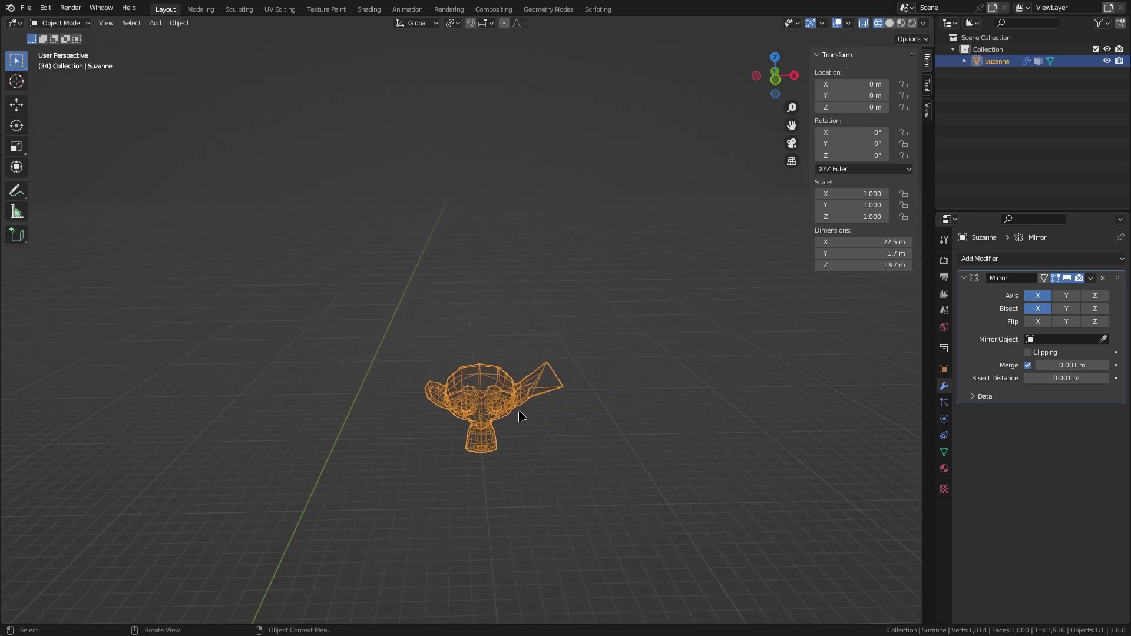
- Snap the 3D cursor to the selected monkey mesh in Edit Mode, and return to Object Mode
scroll(520, 414, "up", 3)
key("Tab")
middle_click_drag(525, 470, 497, 376)
right_click(496, 370)
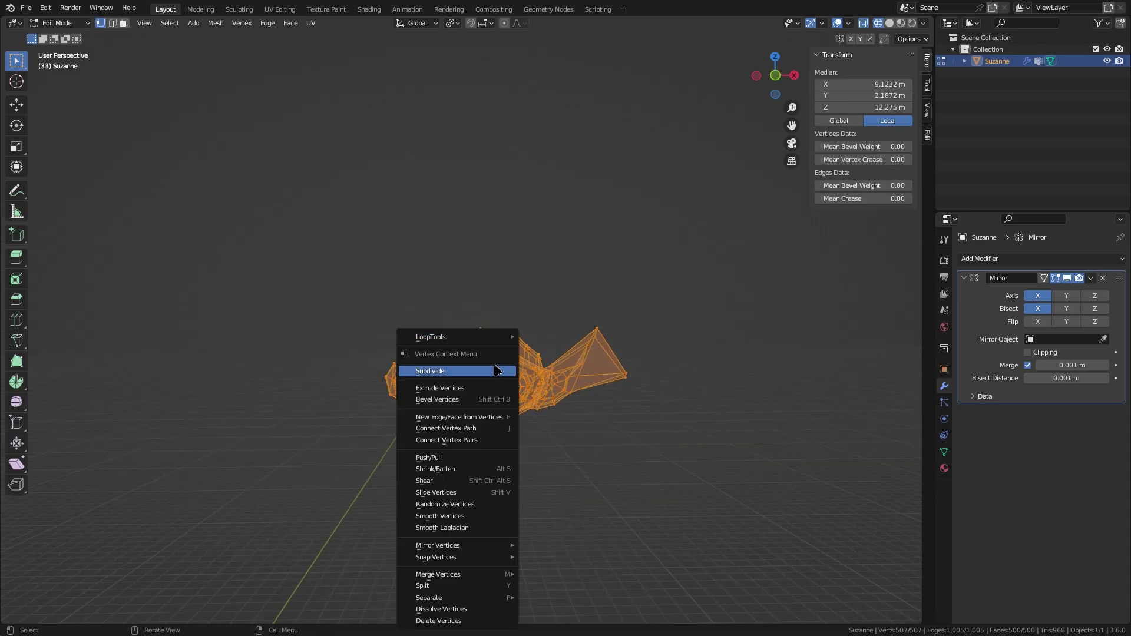
key("shift+s")
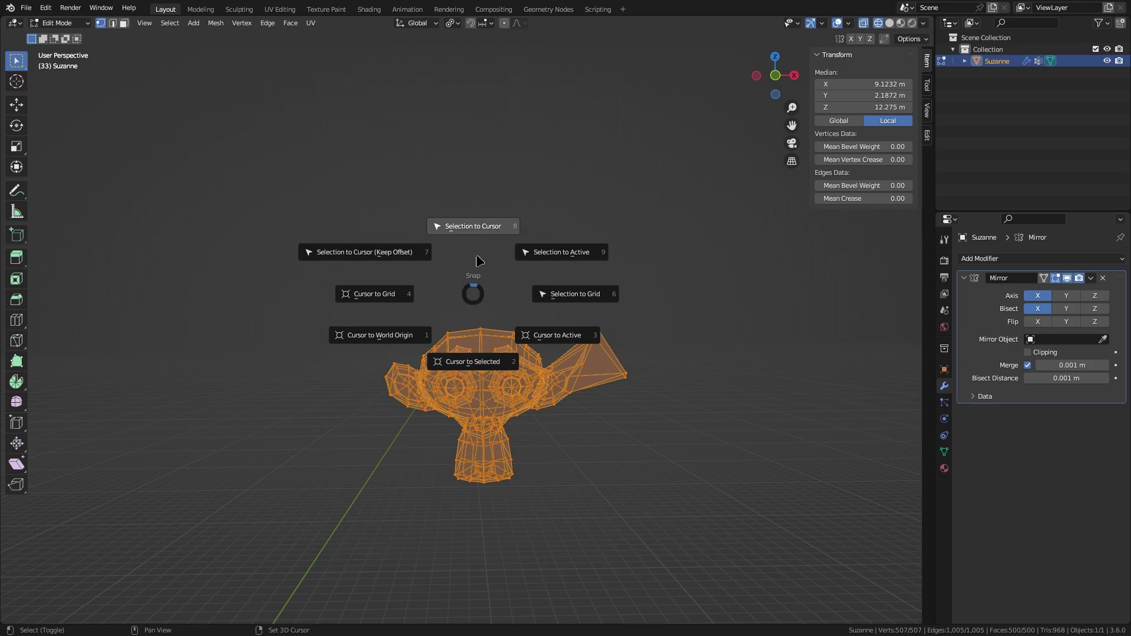
left_click(492, 362)
key("Tab")
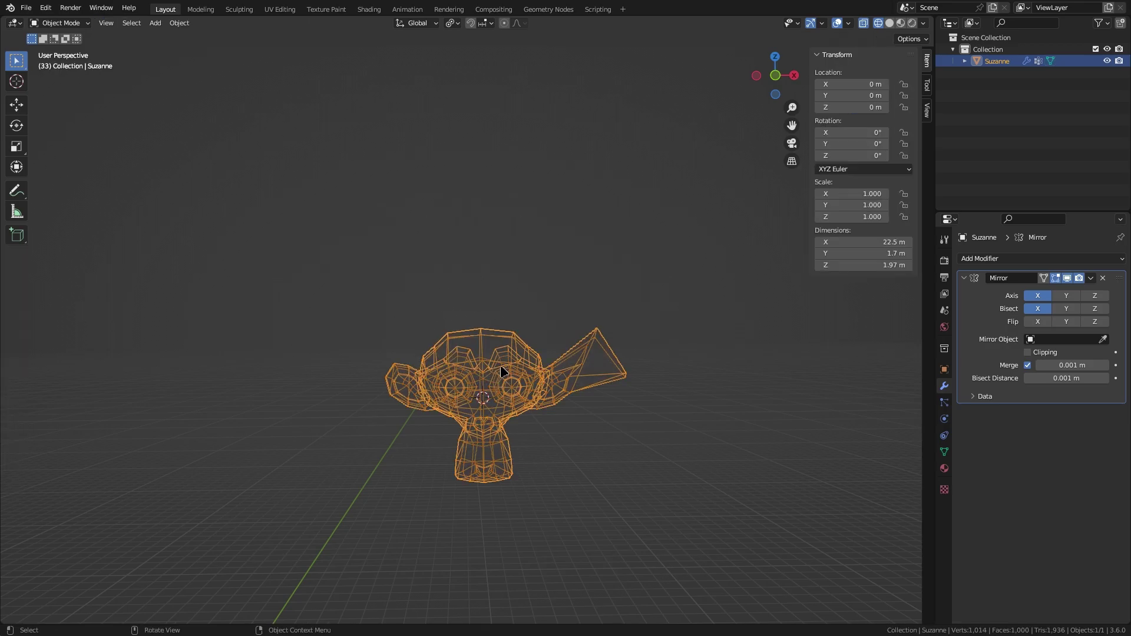
- Add a Plain Axes empty at the 3D cursor and scale it up to about 2.27
key("shift+a")
mouse_move(469, 484)
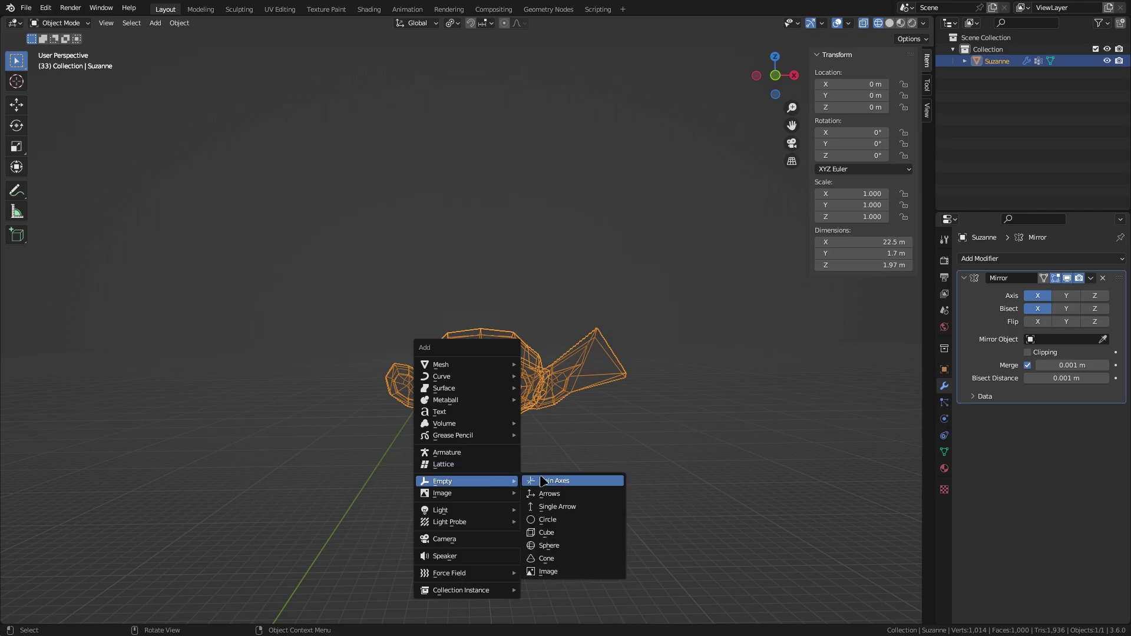
left_click(570, 486)
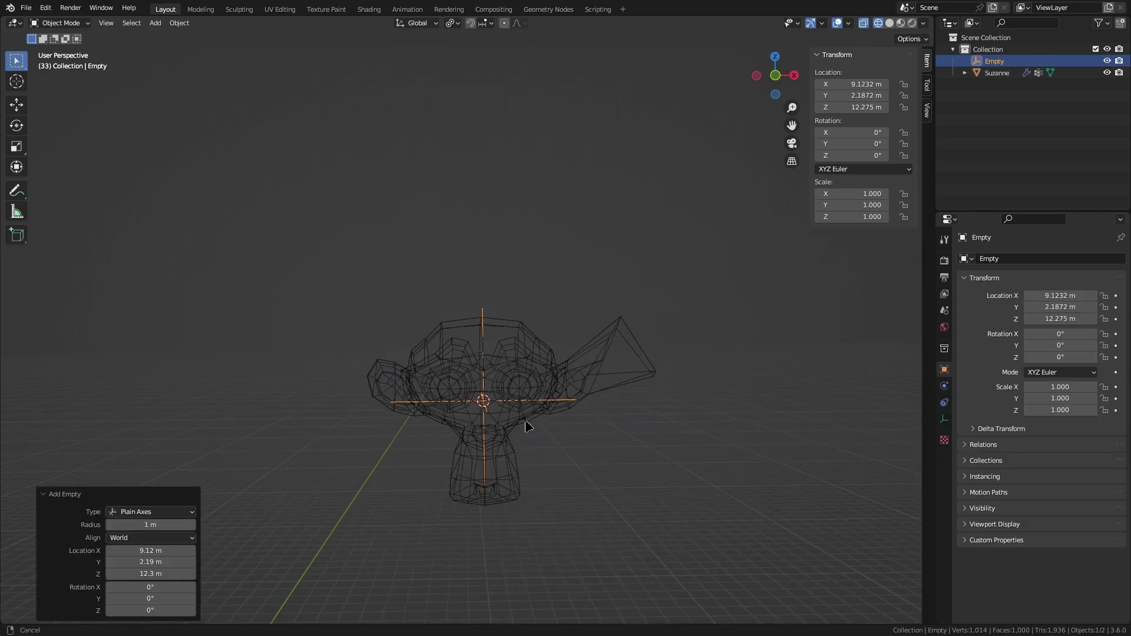
key("s")
left_click(727, 338)
middle_click_drag(727, 338, 501, 247)
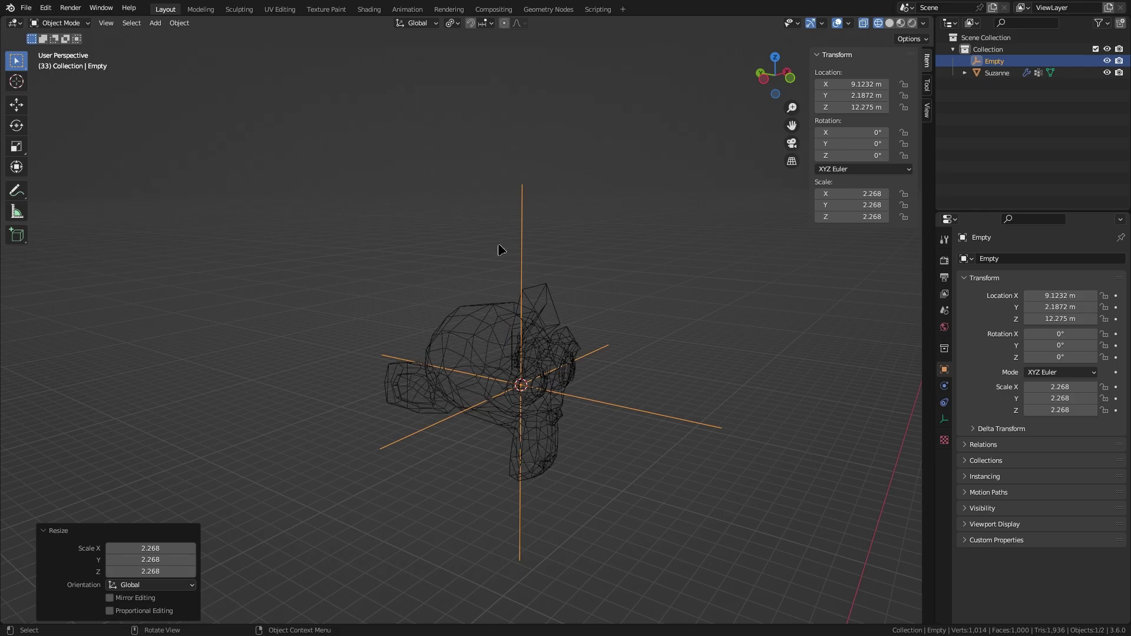
key("s")
left_click(607, 289)
middle_click_drag(598, 326, 538, 336)
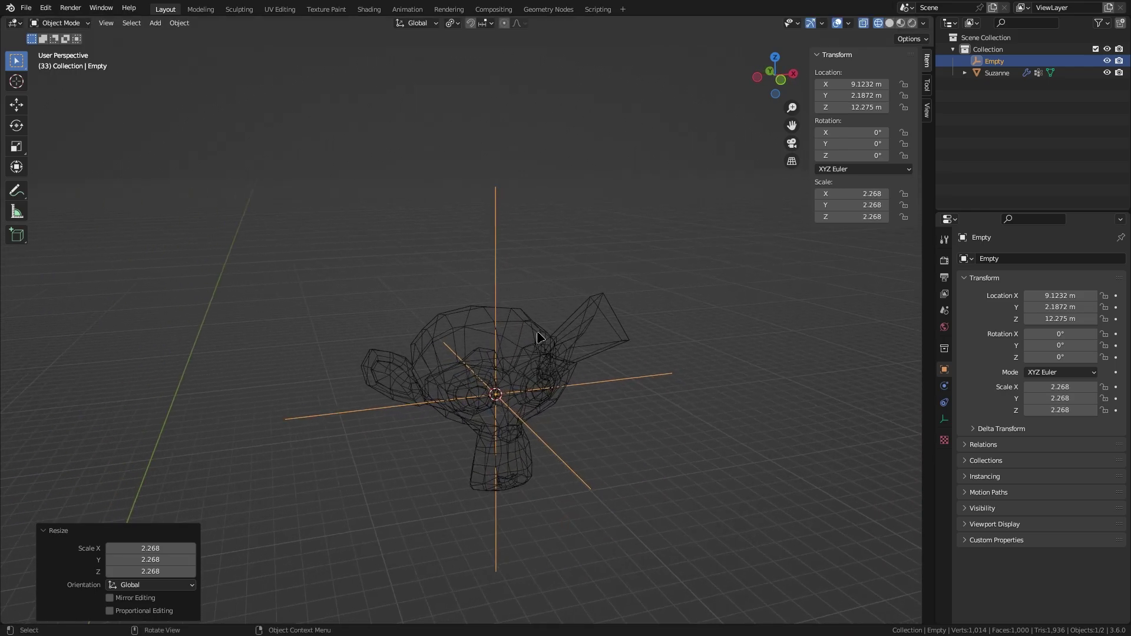
- Set the empty as the Mirror Object in the monkey head's Mirror modifier
left_click(538, 336)
left_click(1102, 339)
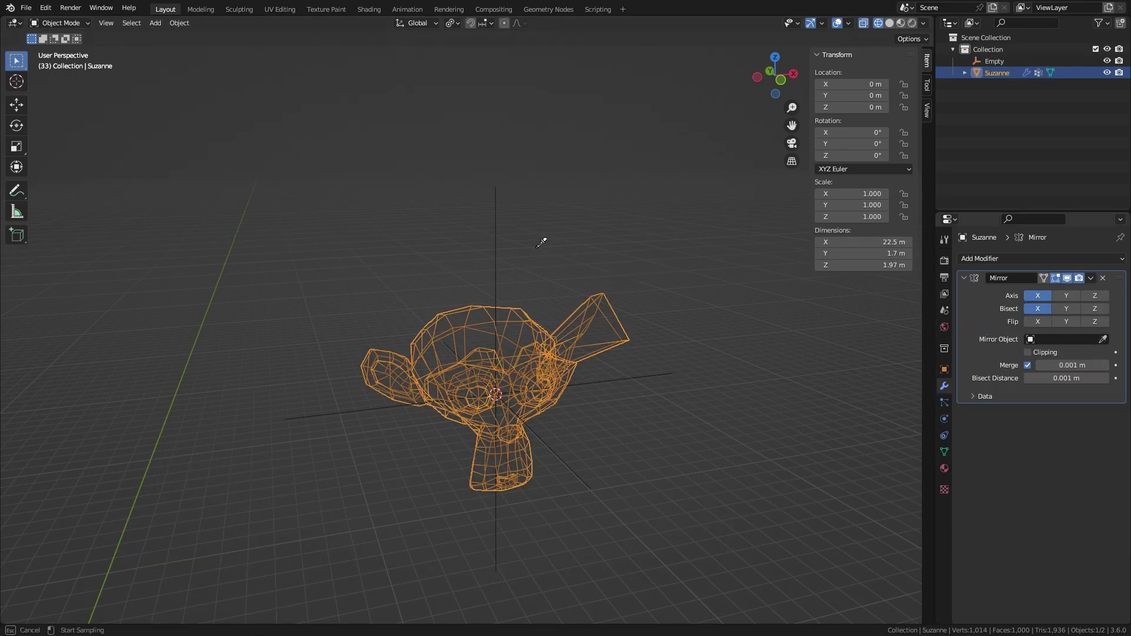
left_click(495, 191)
middle_click_drag(552, 303, 569, 347)
- Move the empty about -0.43 m along the X axis and switch the viewport to solid shading
left_click(626, 394)
key("g")
key("x")
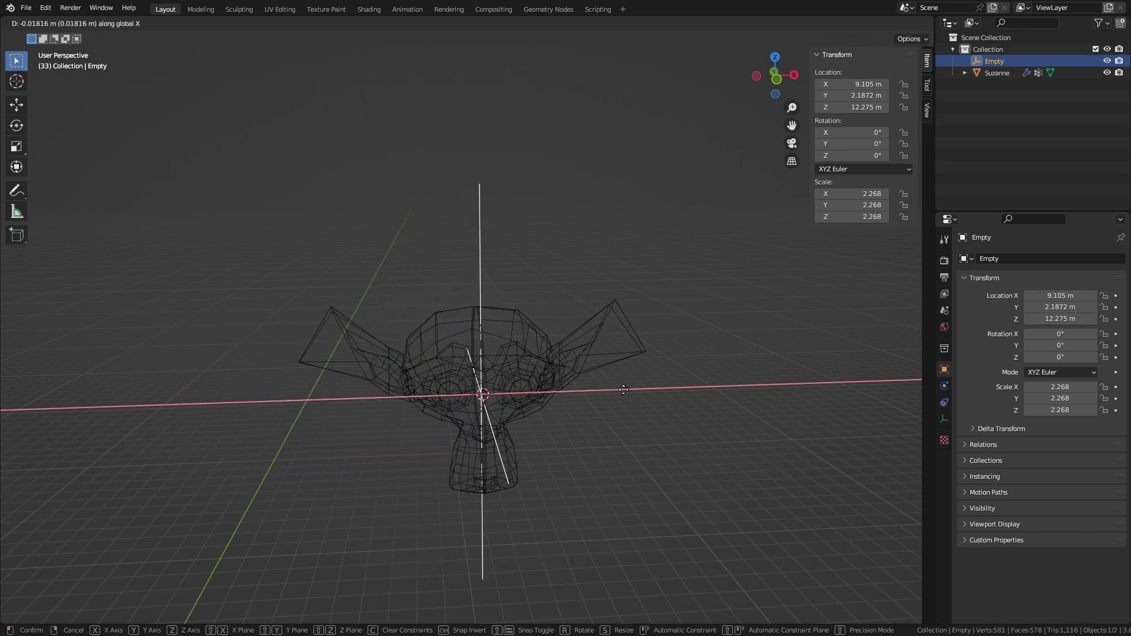
left_click(482, 396)
key("z")
left_click(542, 396)
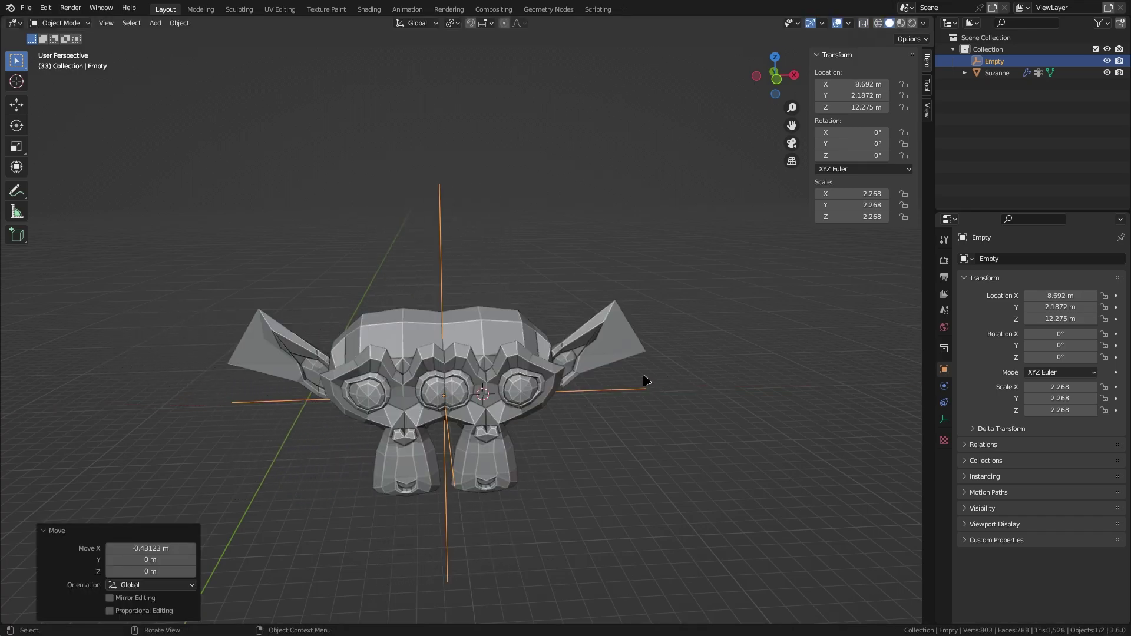
- Set the monkey head's Mirror merge distance to 0.588 m and bisect distance to 0.954 m, and expand the modifier's Data options
key("g")
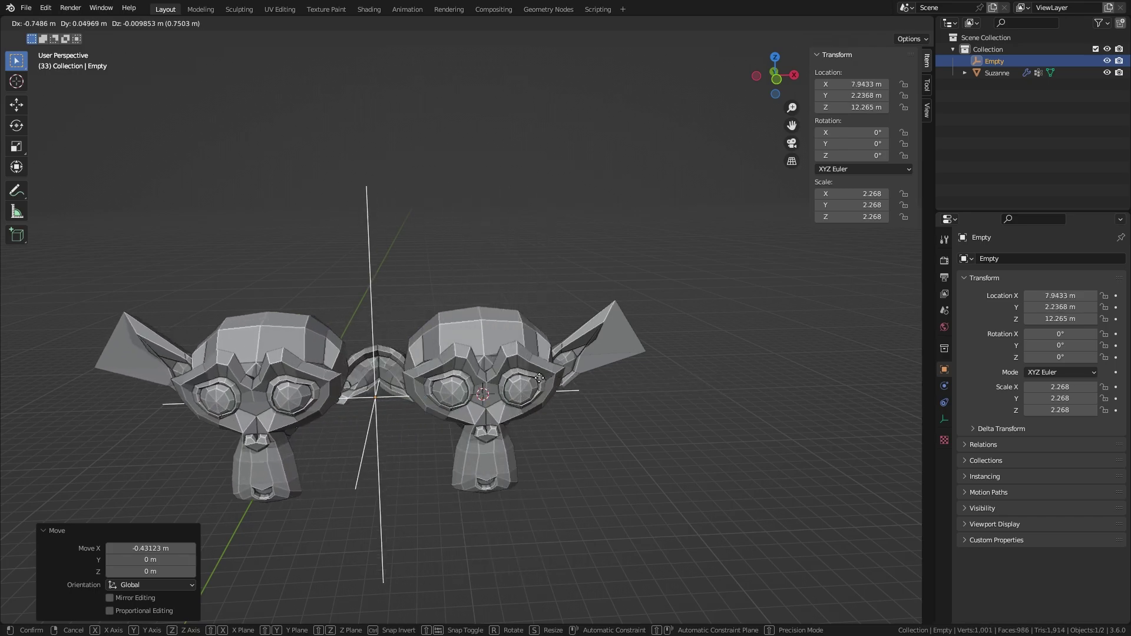
key("Escape")
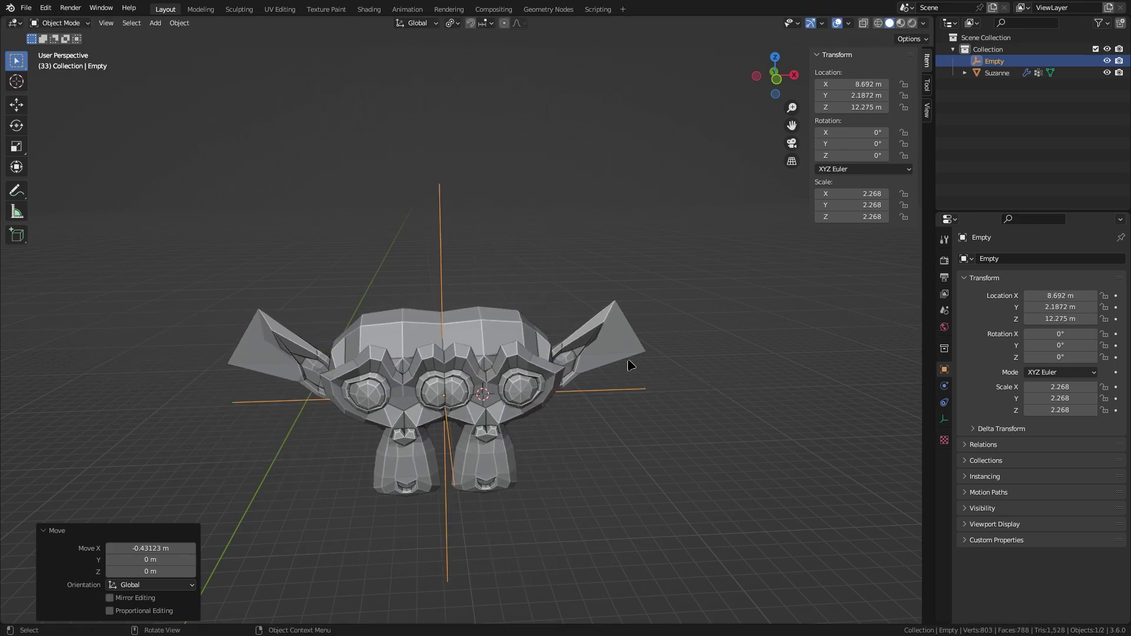
left_click(524, 366)
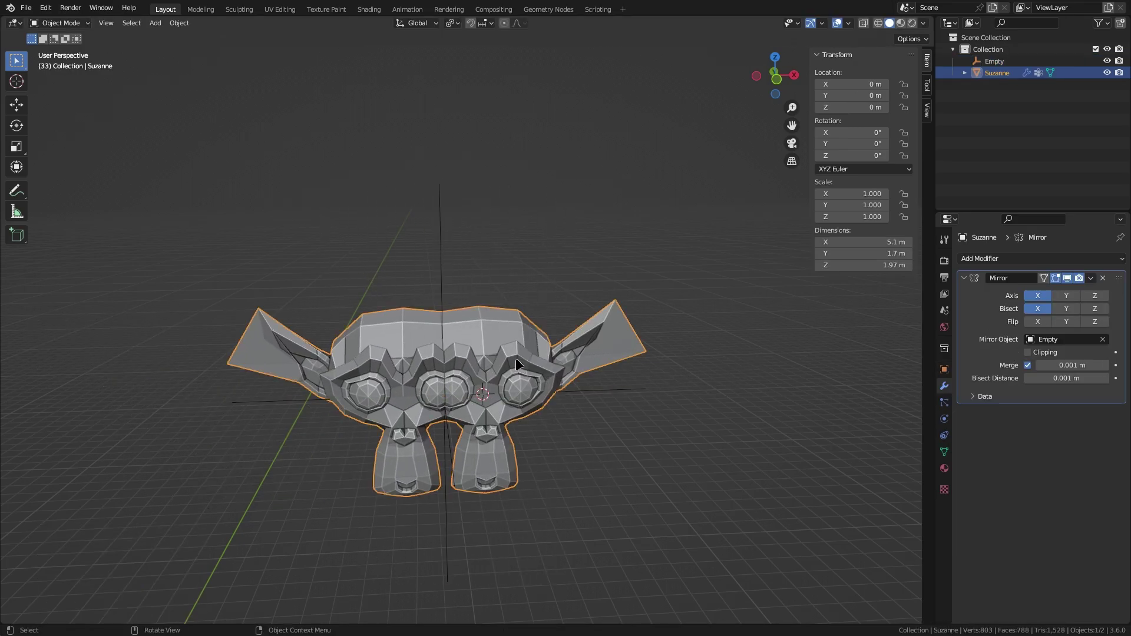
left_click_drag(1060, 365, 1108, 378)
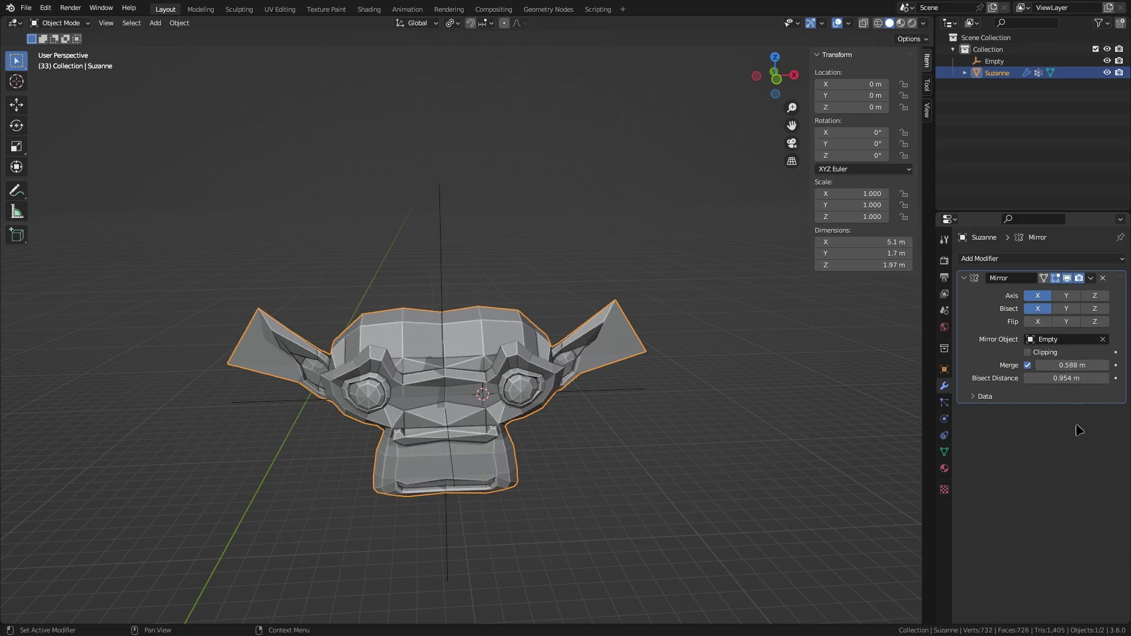
left_click(976, 398)
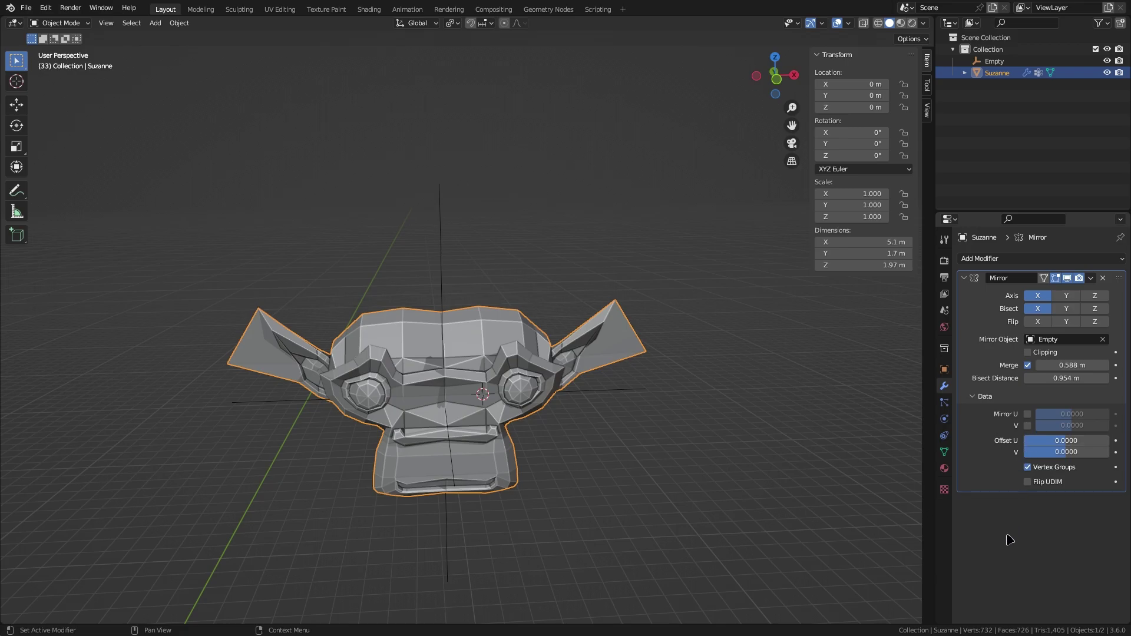
- Remove the Mirror modifier and delete both the monkey head and the empty
left_click(1102, 279)
scroll(467, 361, "down", 5)
left_click_drag(597, 266, 381, 487)
key("x")
left_click(380, 491)
- Reset the 3D cursor to the world origin and add a 2 m cube there
middle_click_drag(380, 494, 550, 286, "shift")
key("shift+a")
key("shift+c")
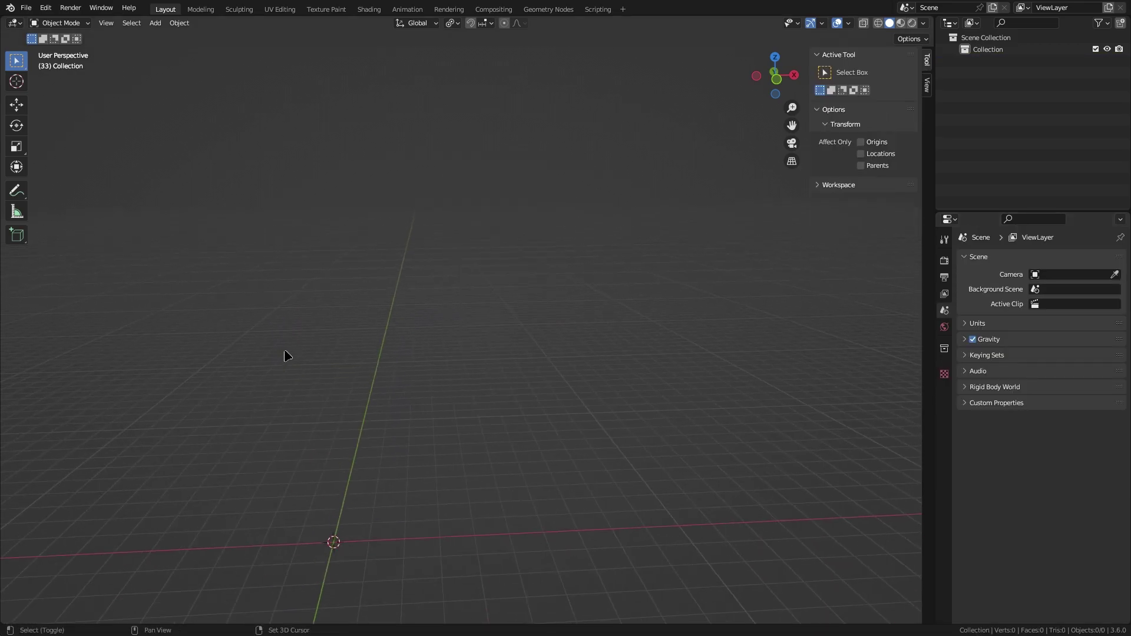
key("shift+a")
mouse_move(284, 238)
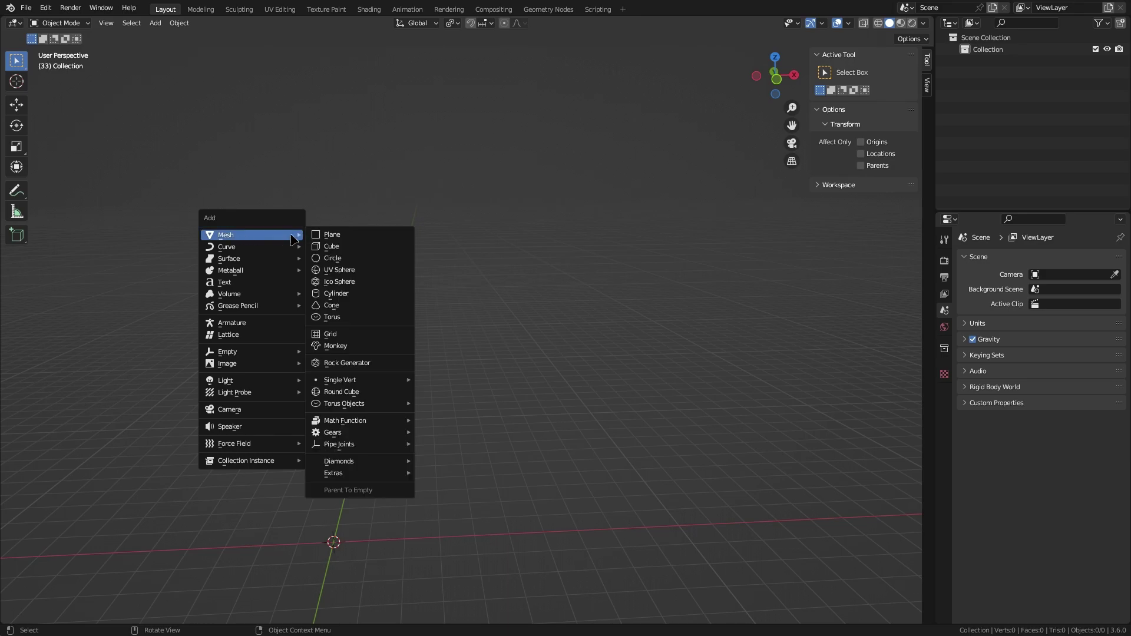
left_click(338, 246)
key("KP_Decimal")
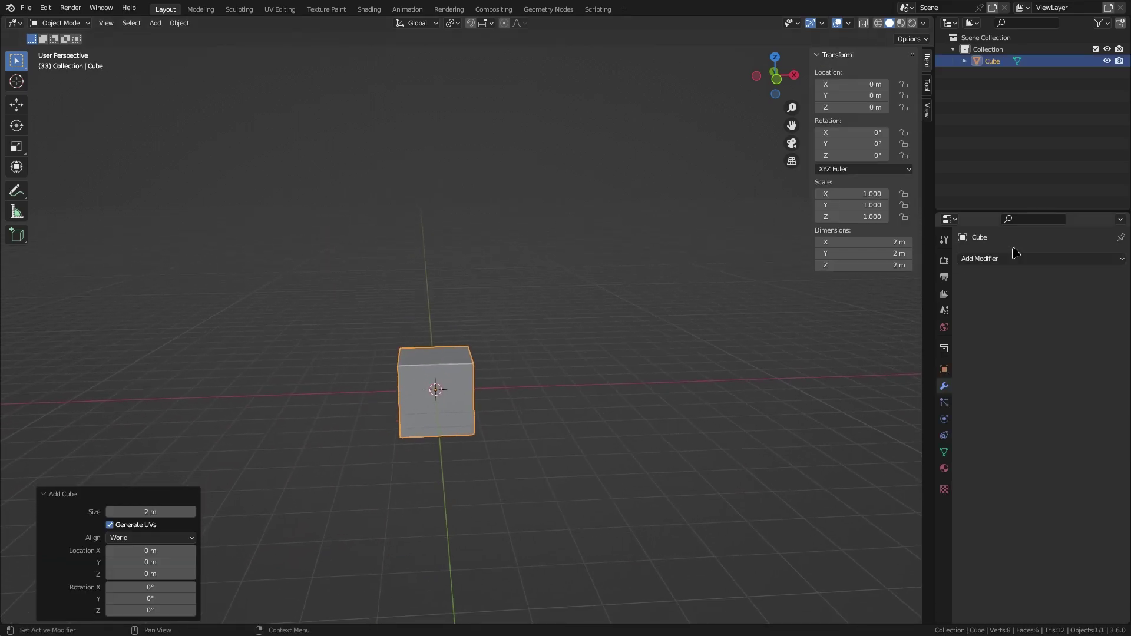
- Add a Multiresolution modifier to the cube and look through its Shape, Generate and Advanced options
left_click(1013, 258)
left_click(930, 407)
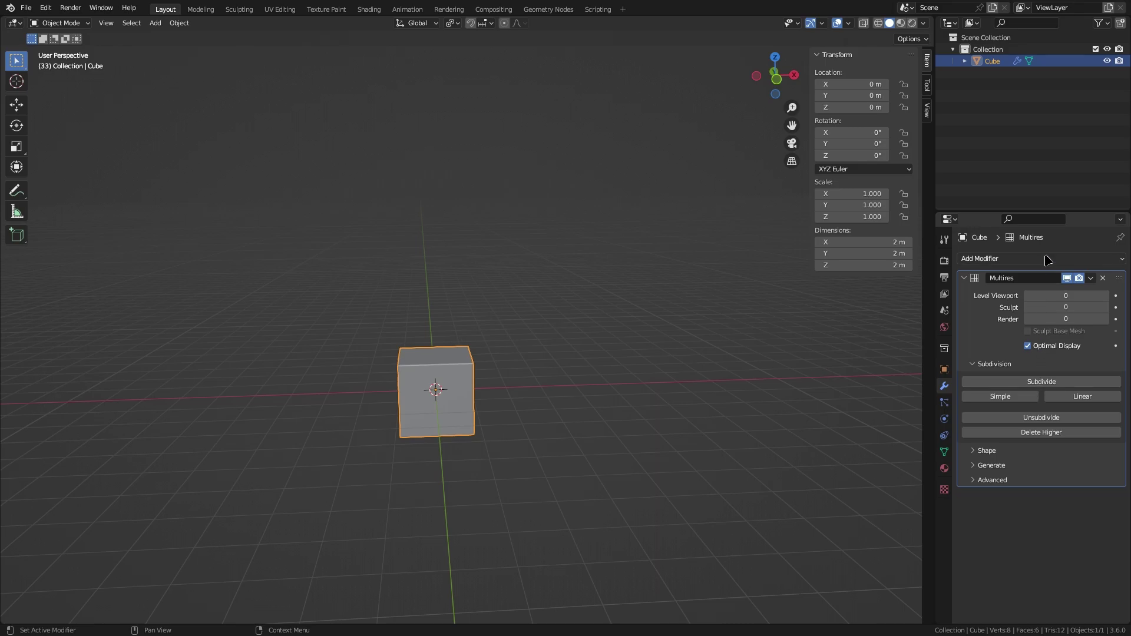
left_click(969, 258)
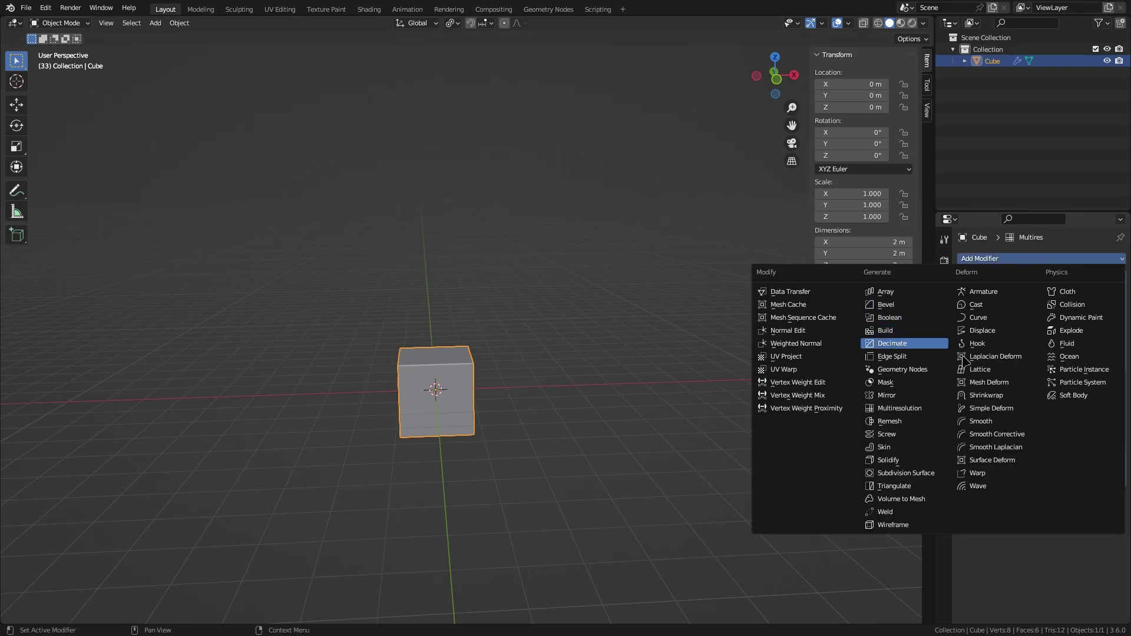
left_click(976, 451)
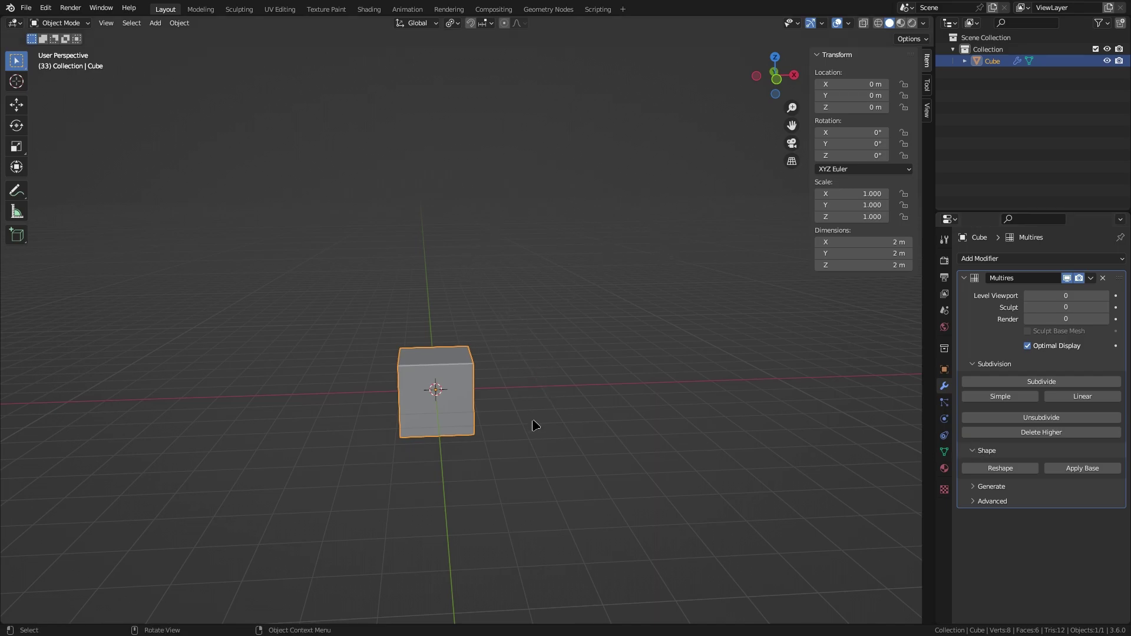
left_click(984, 486)
left_click(979, 488)
left_click(977, 502)
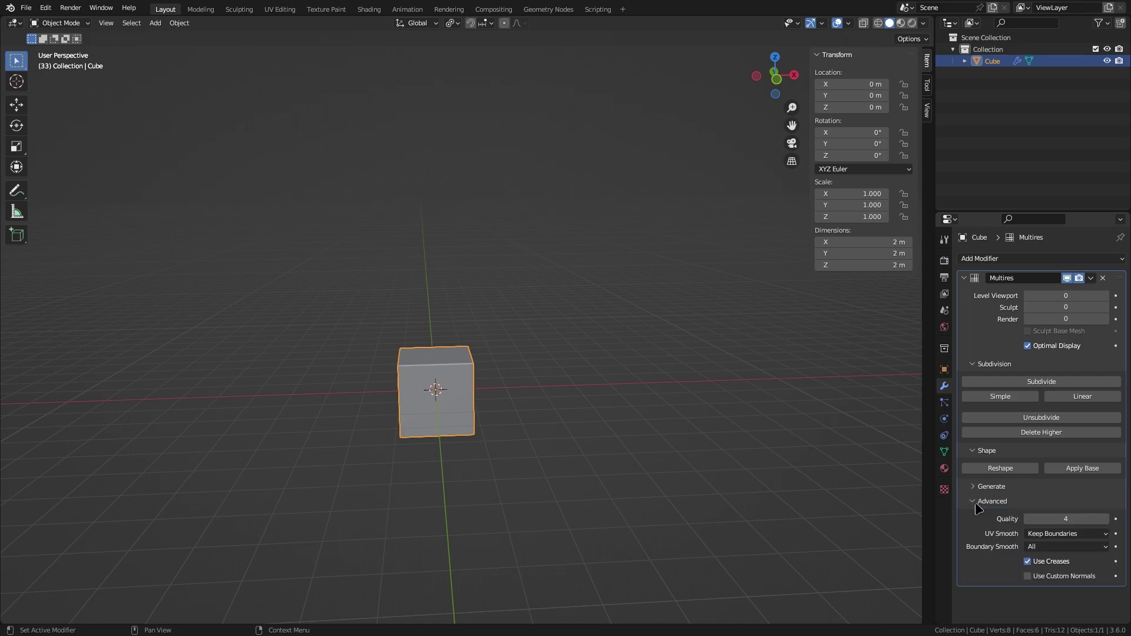
left_click(977, 503)
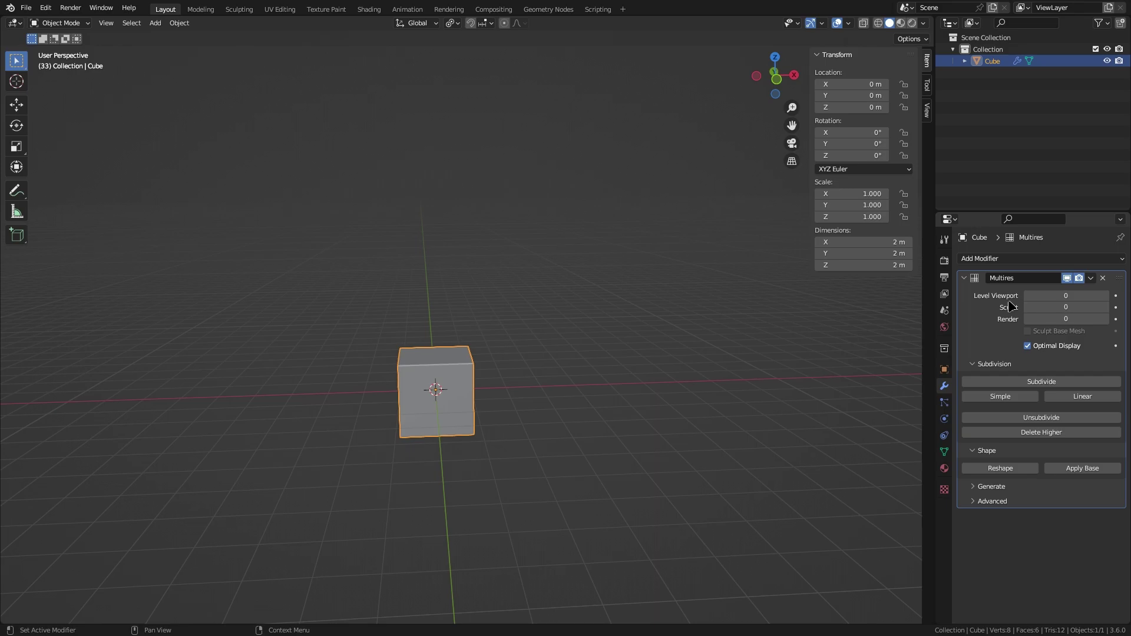
- Replace the cube's Multiresolution modifier with a Remesh modifier
left_click(1103, 278)
left_click(1078, 259)
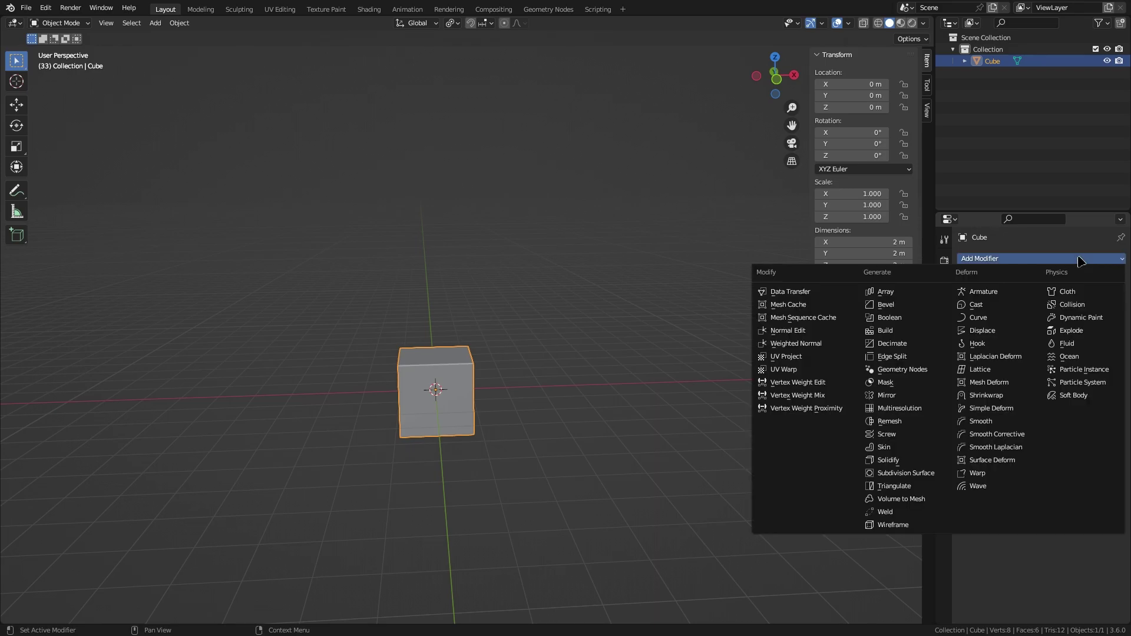
left_click(928, 424)
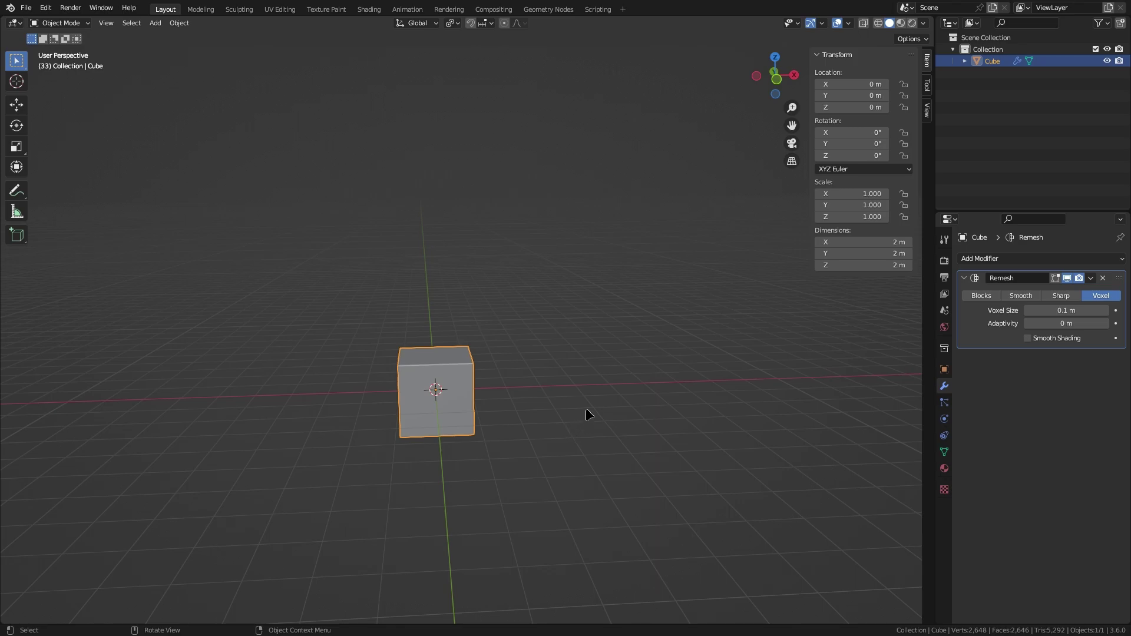
scroll(471, 319, "up", 4)
scroll(511, 426, "up", 1)
middle_click_drag(509, 426, 619, 312, "shift")
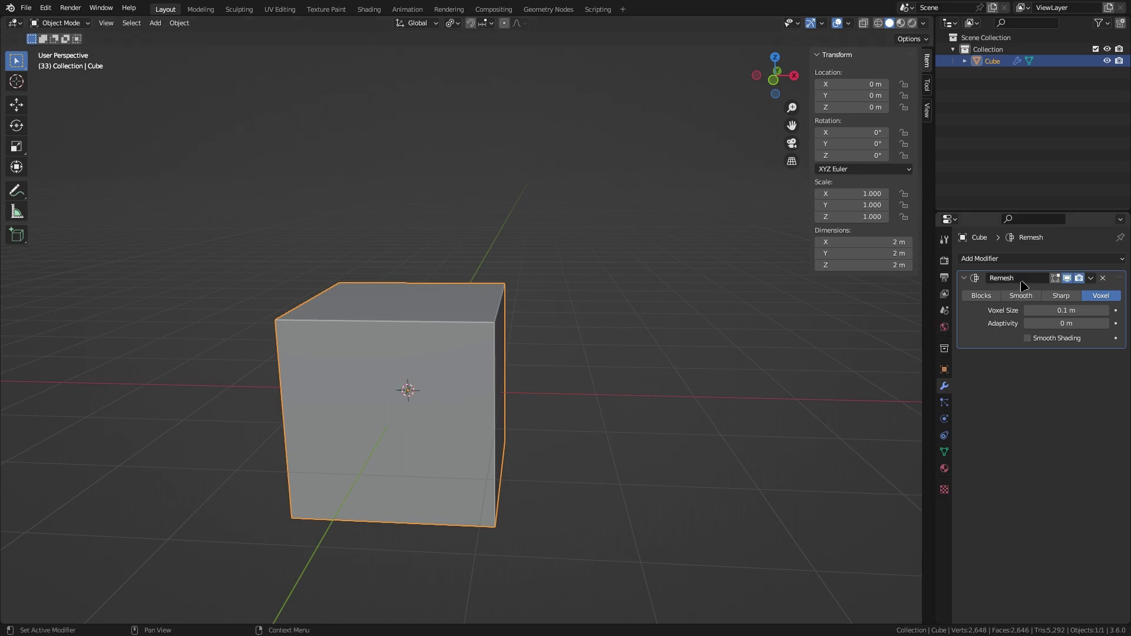
- Add a level 3 Subdivision modifier above Remesh, and compare the mesh with Remesh's viewport display off and on
key("ctrl+3")
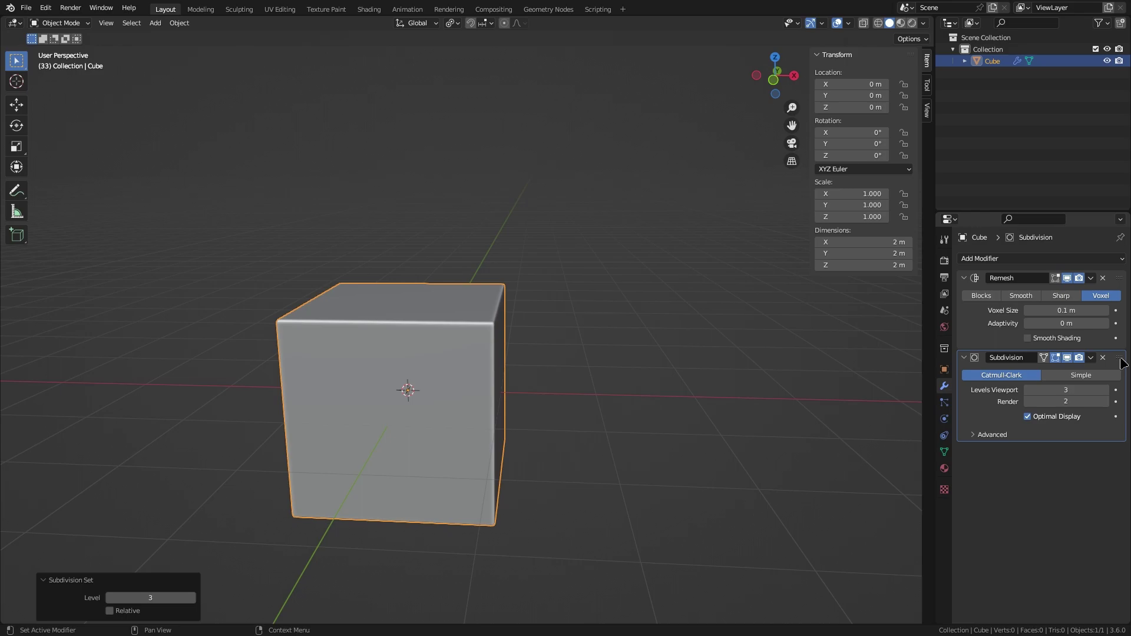
left_click_drag(1122, 362, 1111, 265)
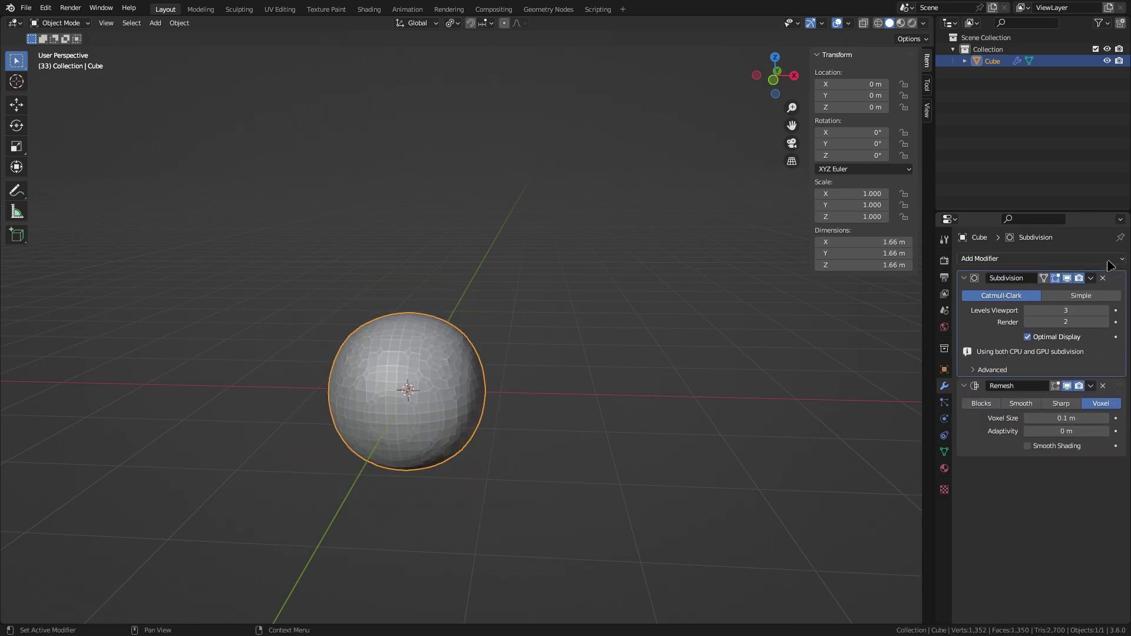
scroll(443, 446, "up", 5)
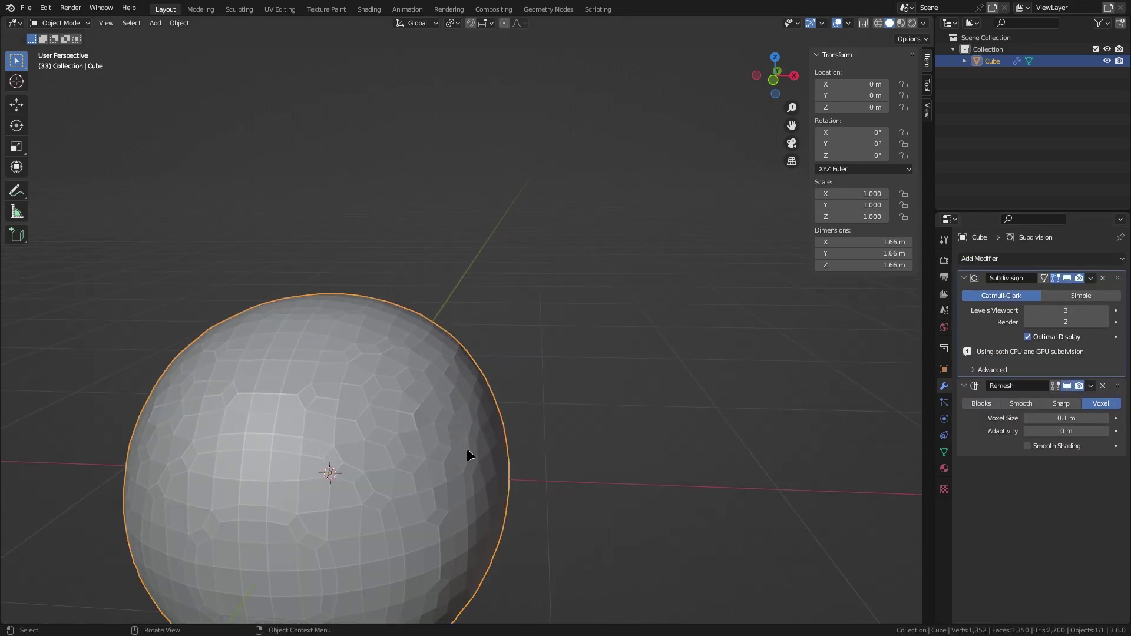
middle_click_drag(465, 512, 495, 465, "shift")
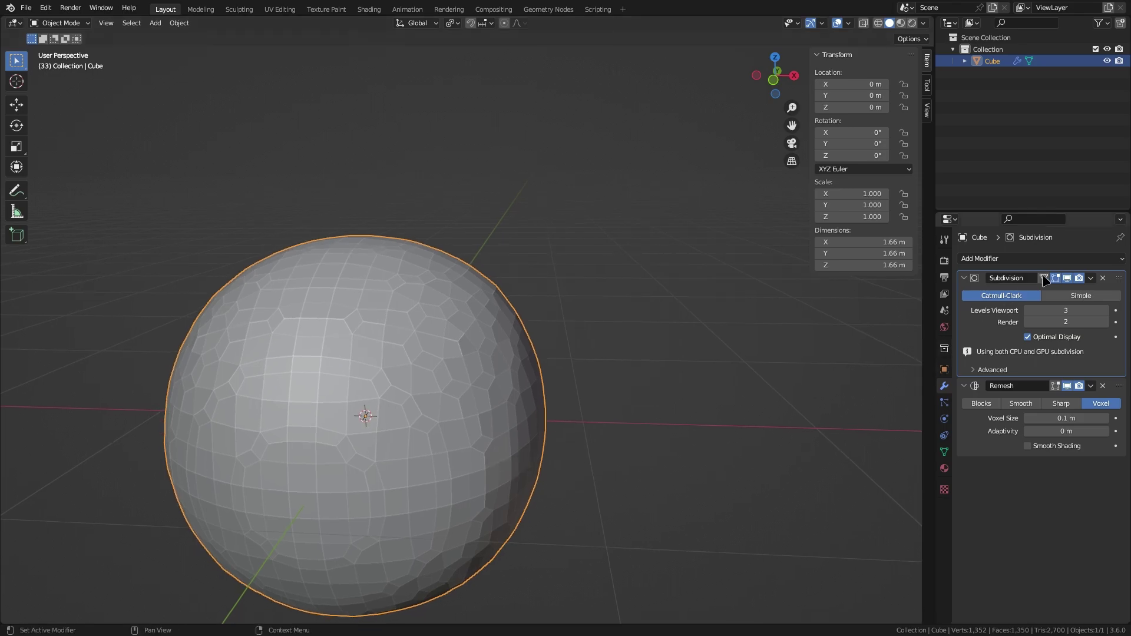
left_click(1067, 385)
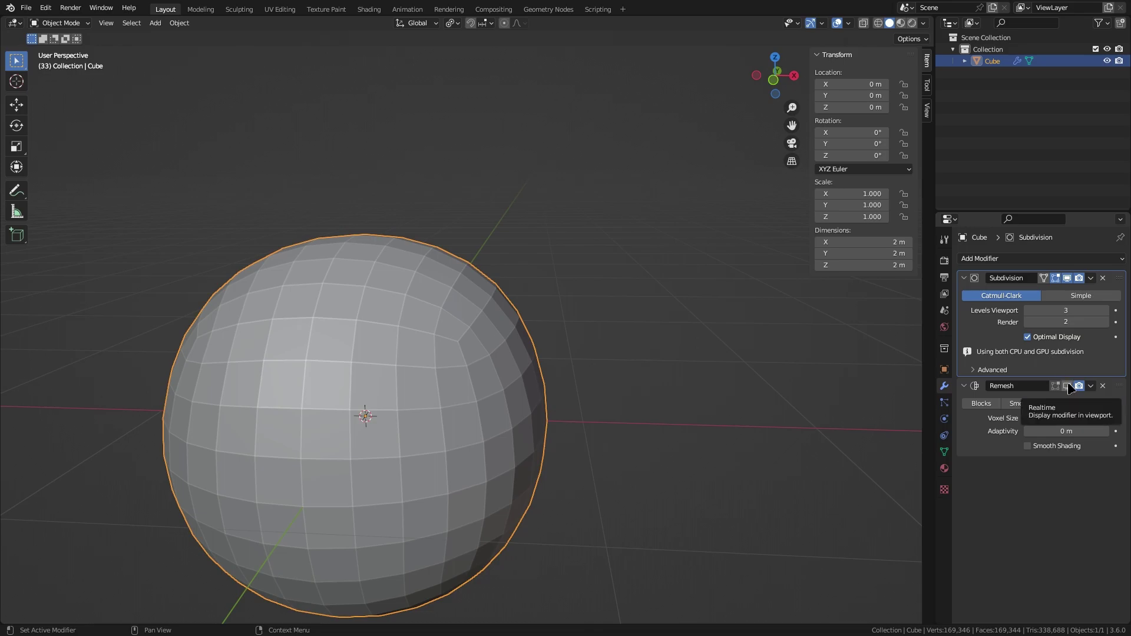
left_click(1066, 386)
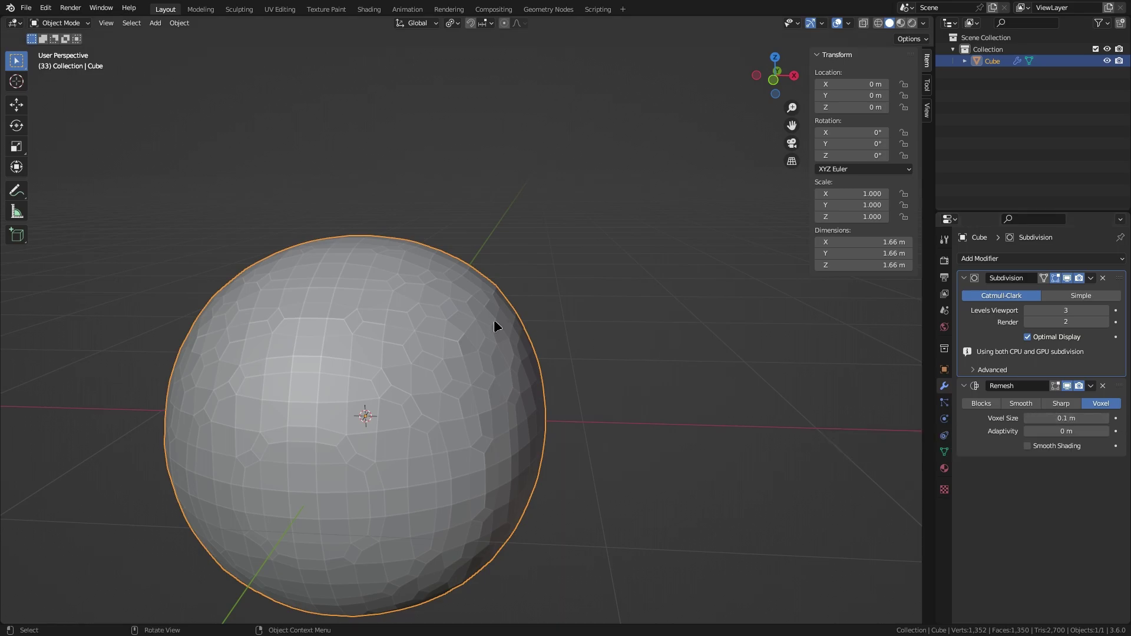
- Add a second cube scaled to 0.374 and move it up beside the remeshed sphere's upper edge
scroll(497, 325, "down", 4)
middle_click_drag(573, 254, 504, 306, "shift")
key("shift+a")
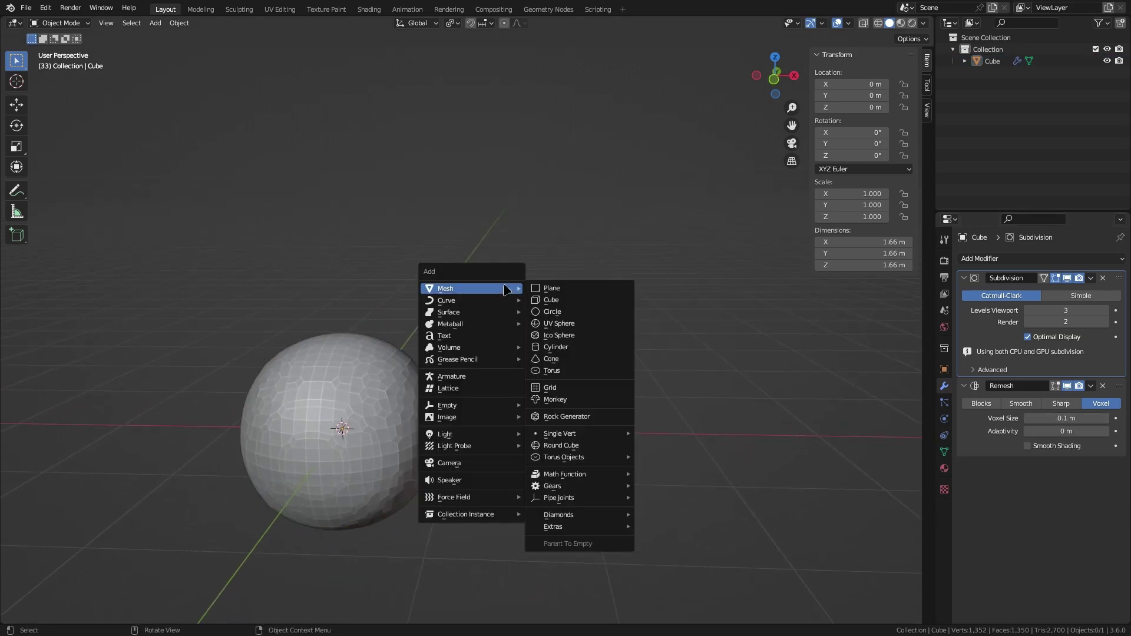
left_click(548, 301)
key("s")
left_click(455, 383)
key("g")
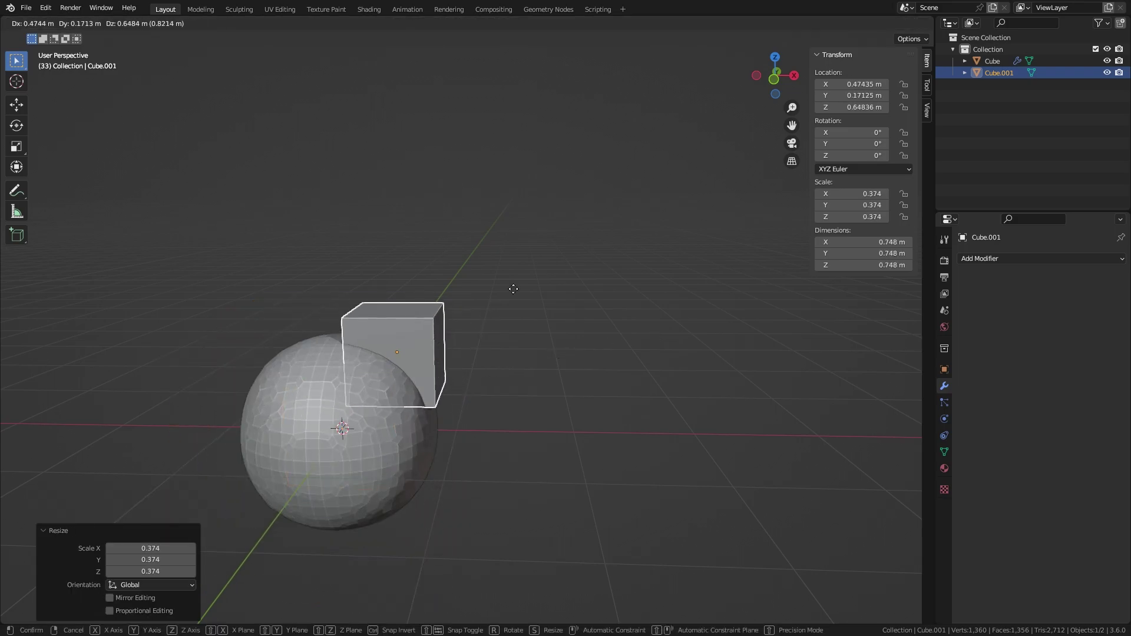
left_click(538, 254)
- Set the Remesh voxel size of the sphere to 0.01 m
scroll(427, 411, "up", 2)
left_click(319, 442)
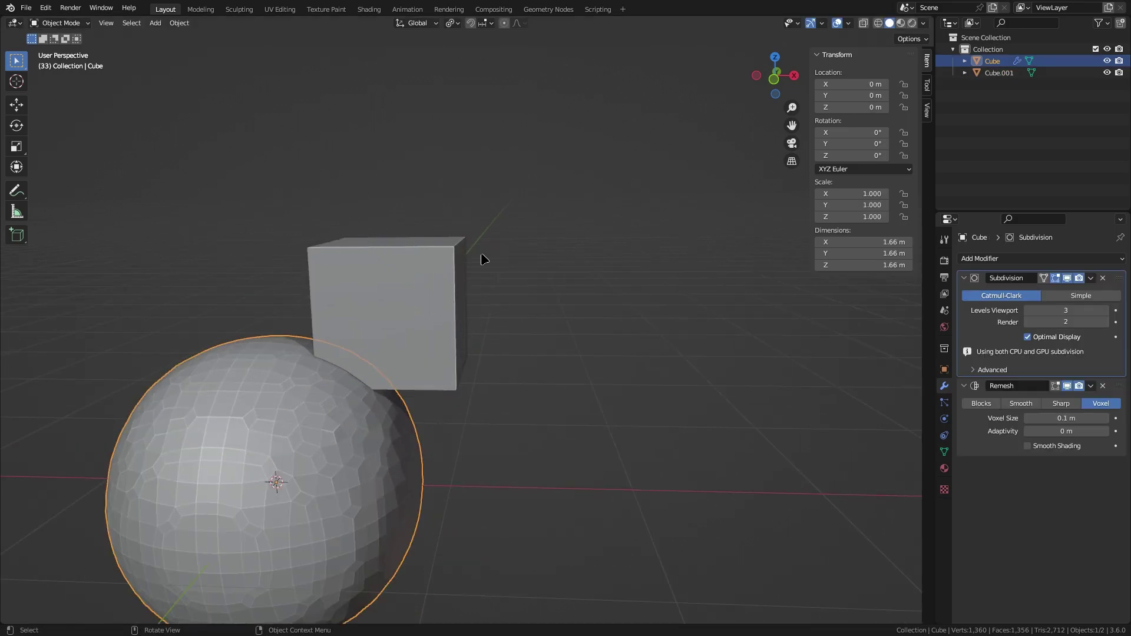
left_click(440, 263)
left_click(277, 396)
scroll(238, 424, "up", 3)
middle_click_drag(236, 465, 455, 353, "shift")
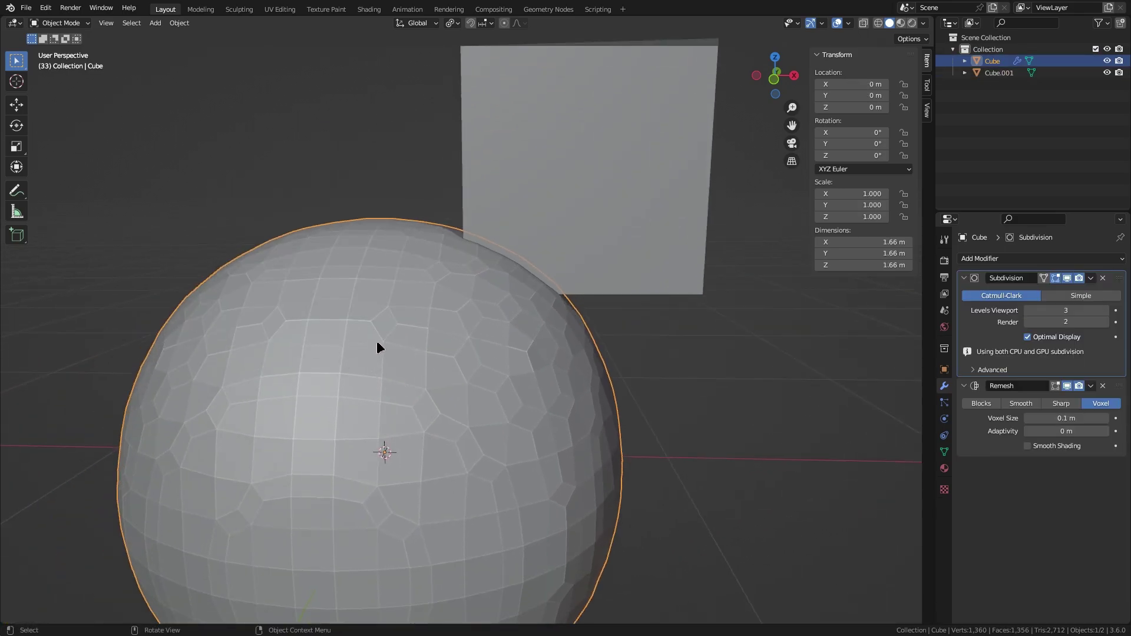
left_click_drag(1066, 418, 966, 403)
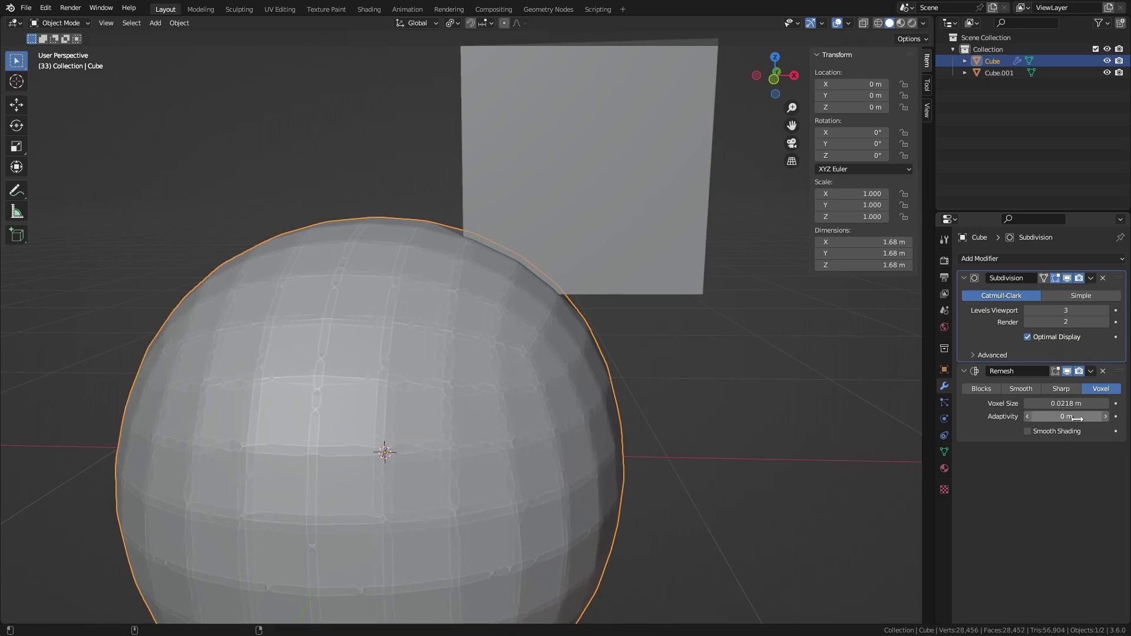
left_click(1080, 403)
key("BackSpace")
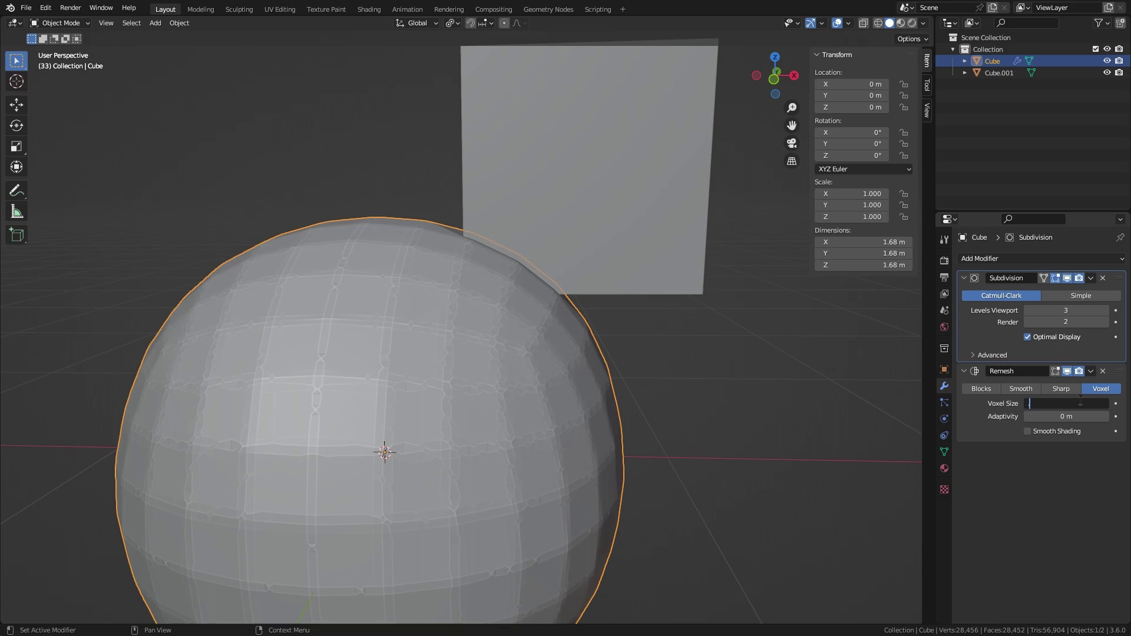
type(".01")
key("Return")
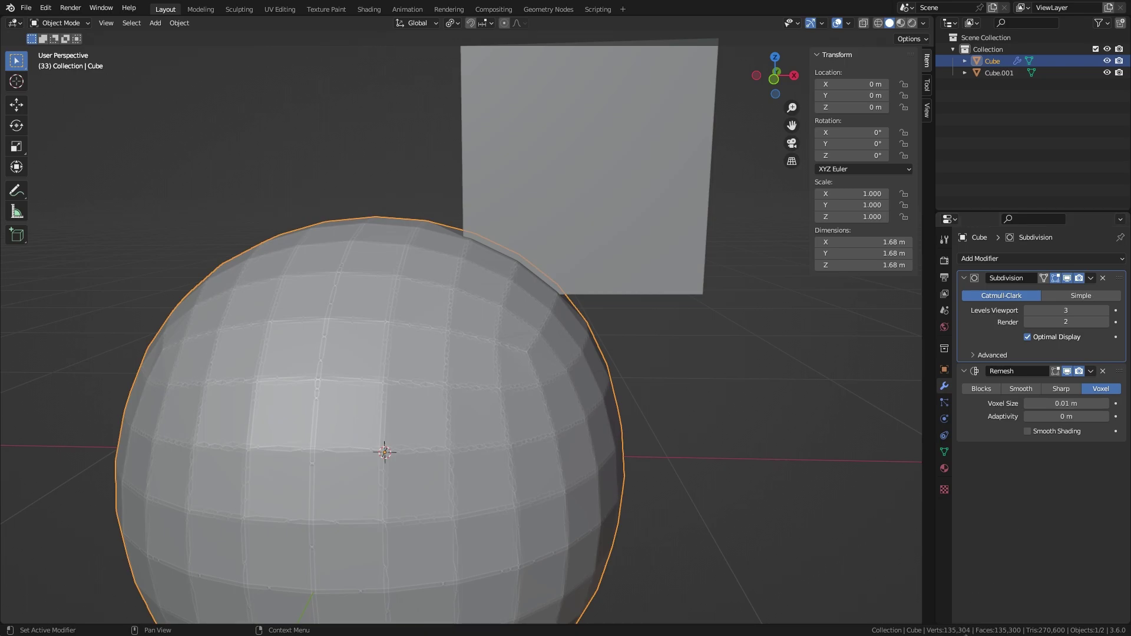
- Inspect the fine voxel mesh up close and switch the sphere's Remesh mode to Blocks
scroll(457, 337, "up", 3)
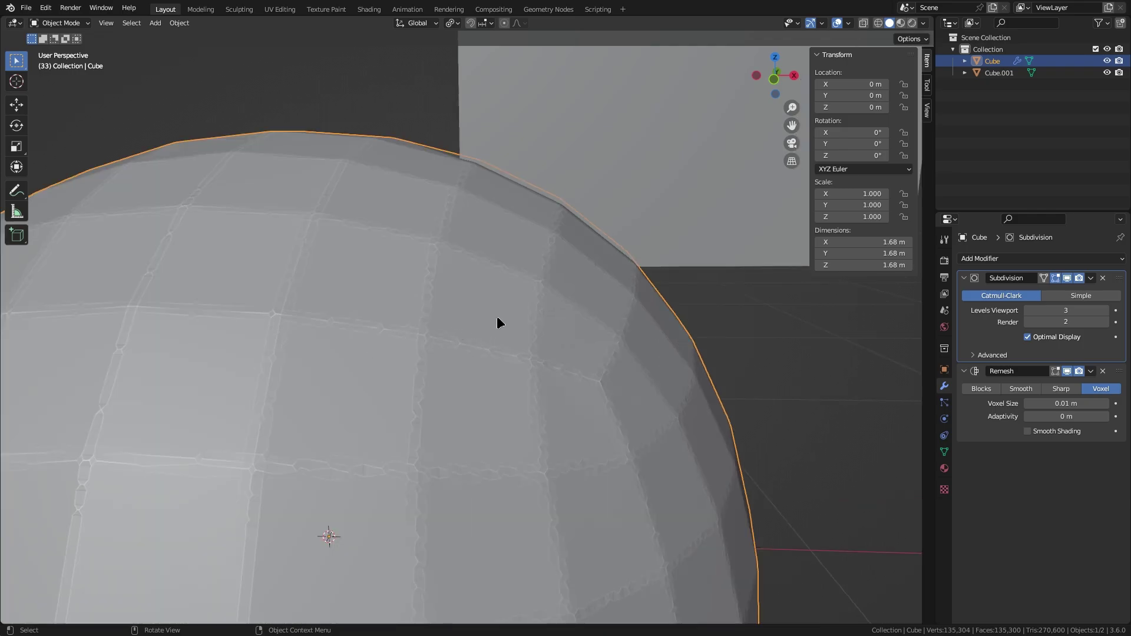
scroll(497, 318, "down", 5)
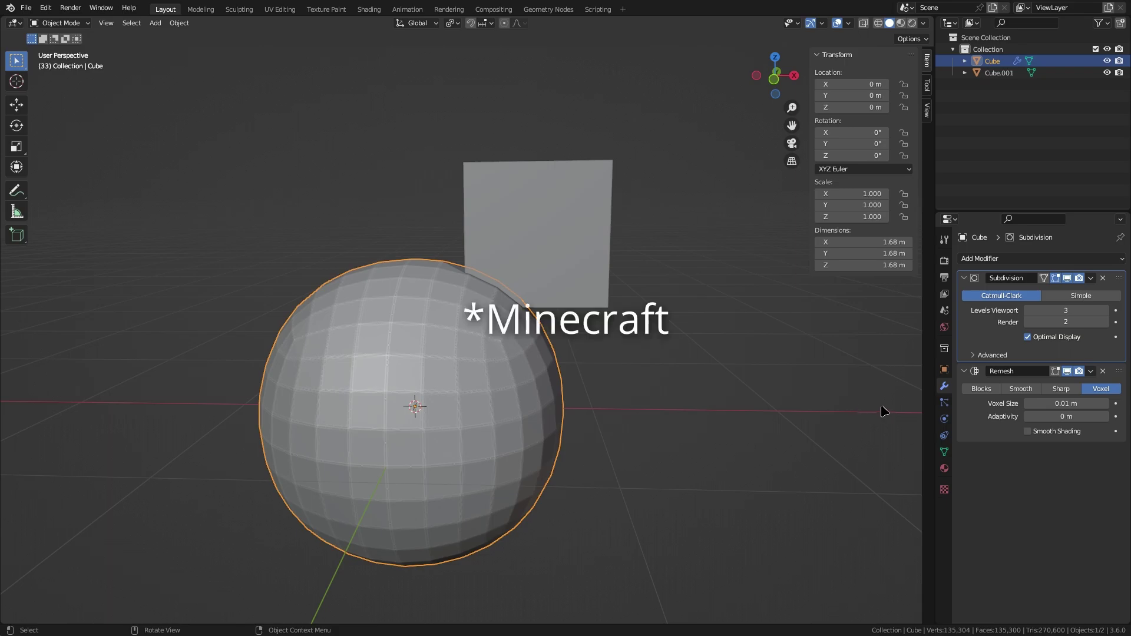
left_click(980, 389)
middle_click_drag(377, 374, 444, 379)
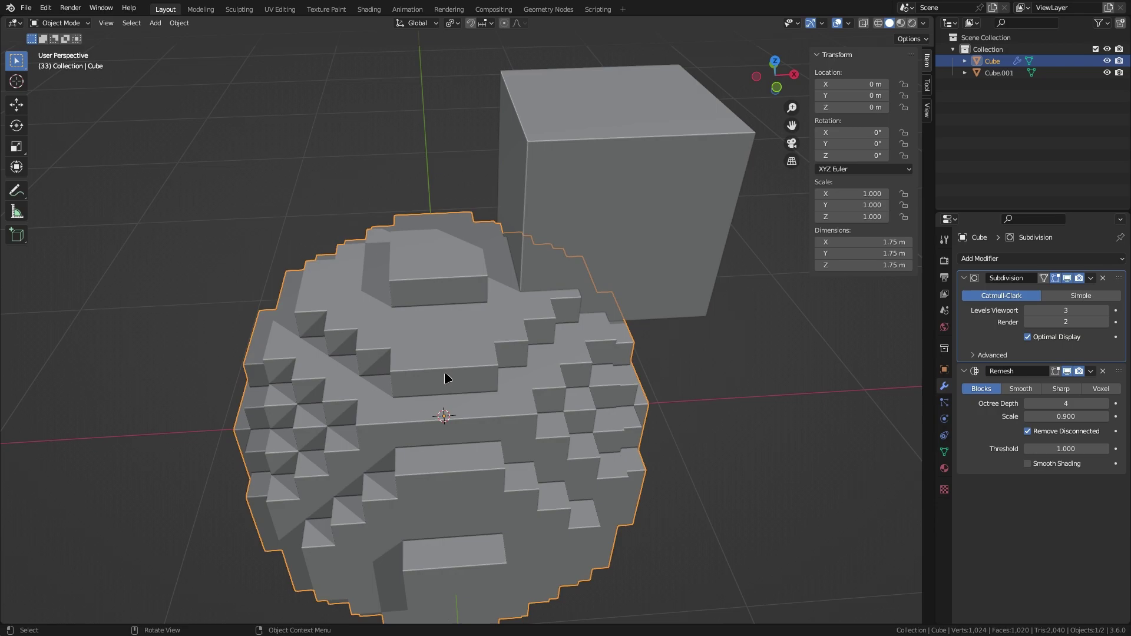
- Delete the blocky remeshed sphere and the small cube
scroll(445, 379, "down", 5)
key("Delete")
left_click(517, 292)
key("Delete")
- Add a monkey mesh to the empty scene
key("shift+a")
mouse_move(508, 298)
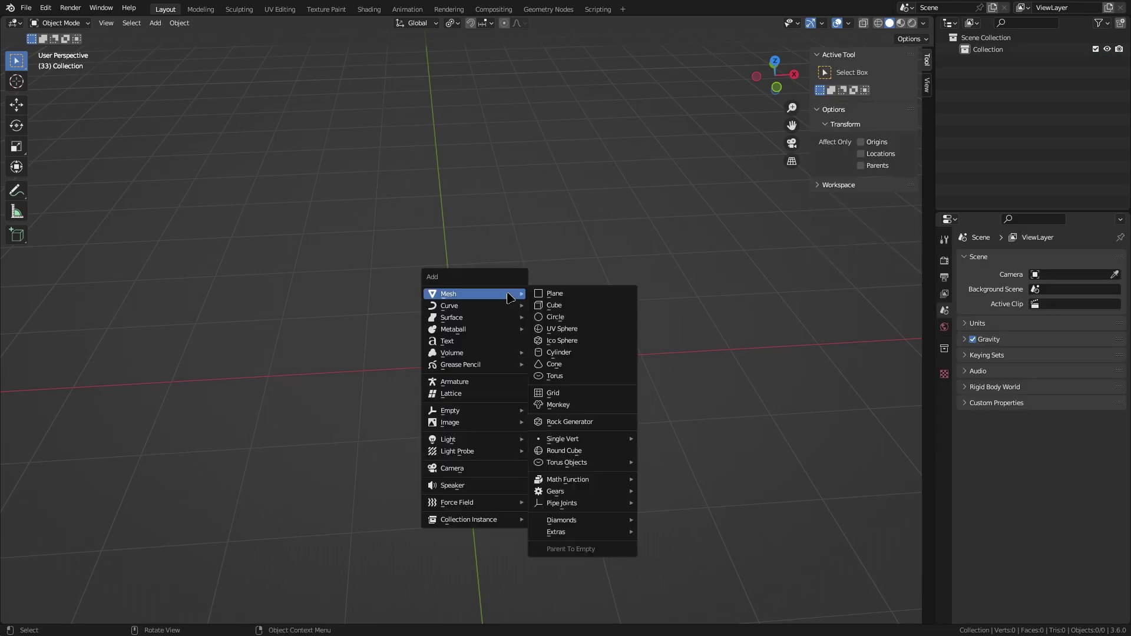
left_click(557, 404)
scroll(526, 360, "up", 3)
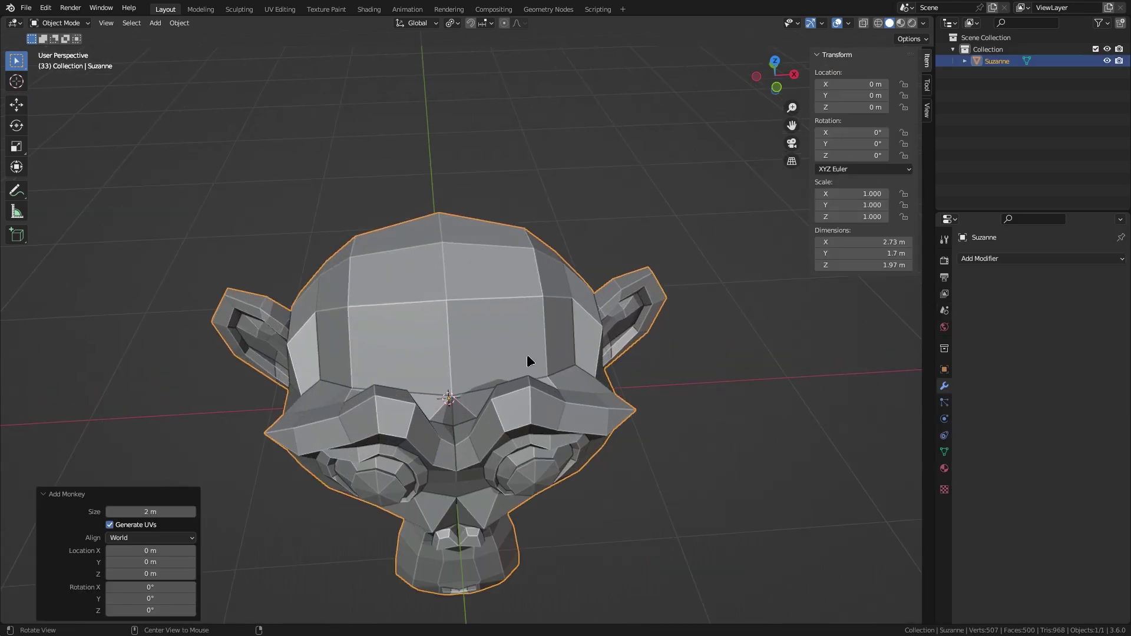
middle_click_drag(524, 354, 524, 306)
- Add a Remesh modifier to the monkey in Blocks mode with an Octree Depth of 7
left_click(979, 259)
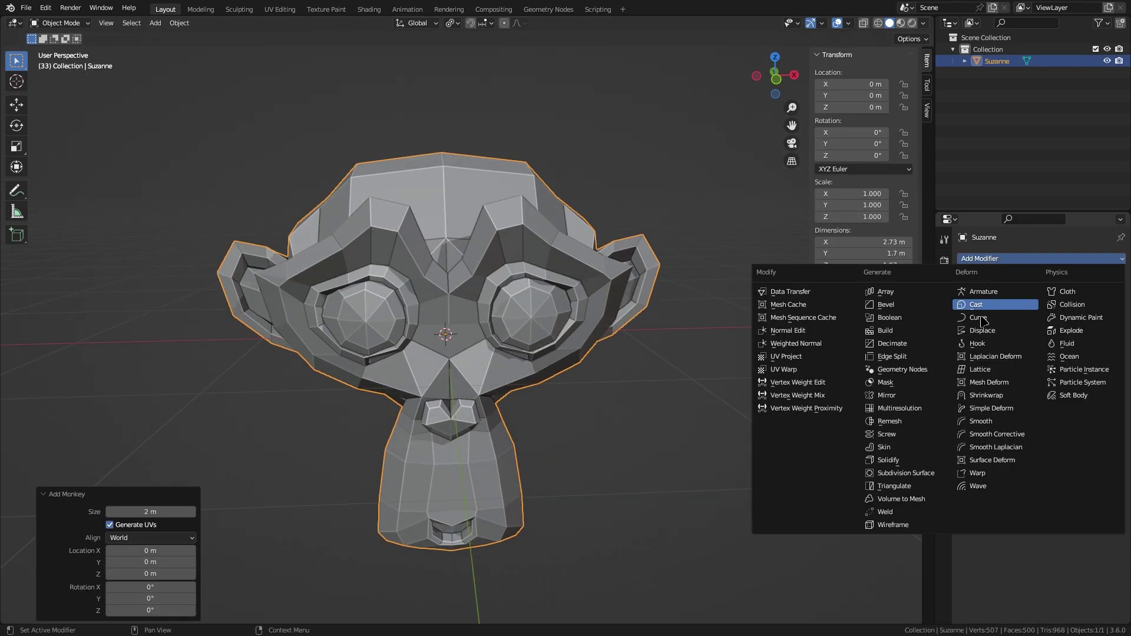
left_click(891, 425)
left_click(981, 295)
middle_click_drag(777, 321, 533, 272)
left_click_drag(1066, 311, 1075, 311)
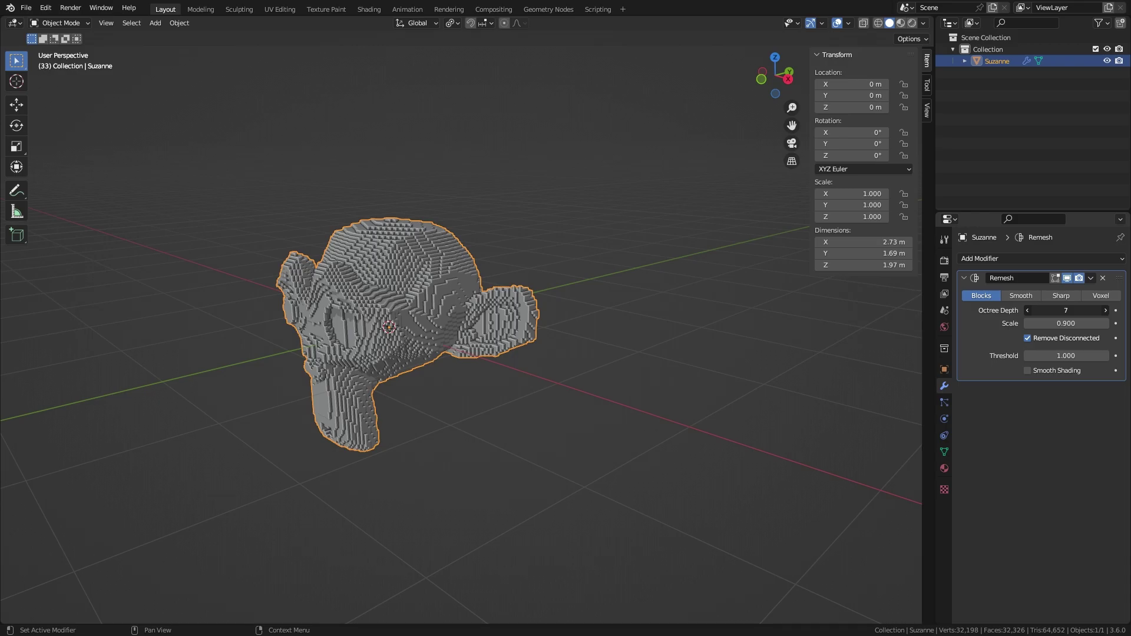
- Set the monkey's Remesh scale to 0.889 and disable Remove Disconnected
key("KP_1")
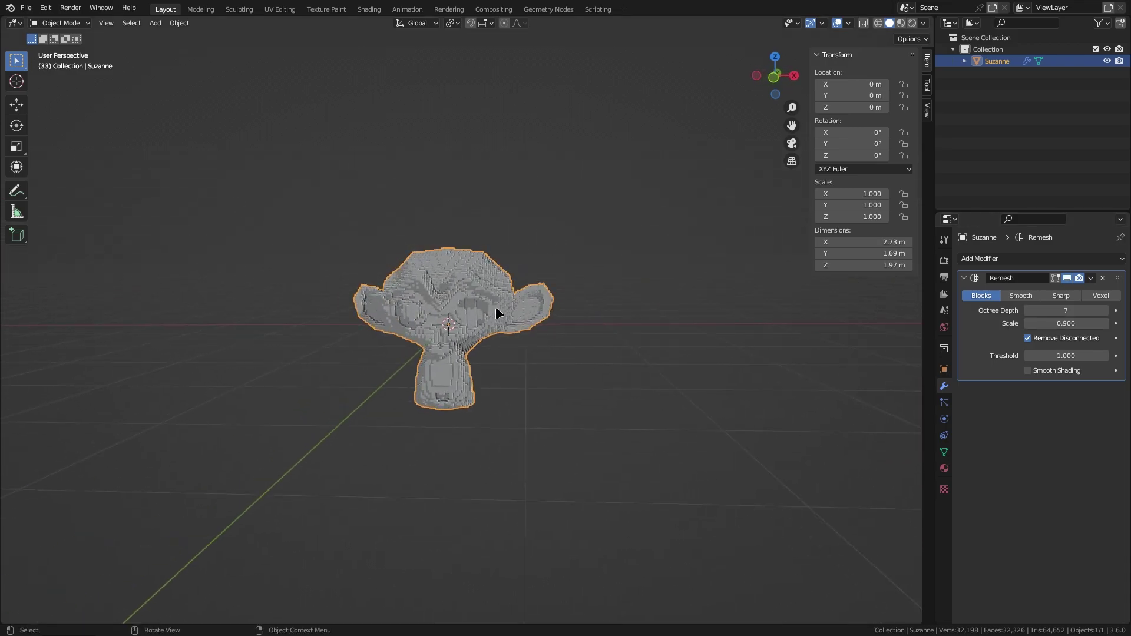
scroll(498, 312, "up", 3)
middle_click_drag(492, 279, 503, 372)
scroll(462, 298, "up", 3)
middle_click_drag(504, 353, 414, 309)
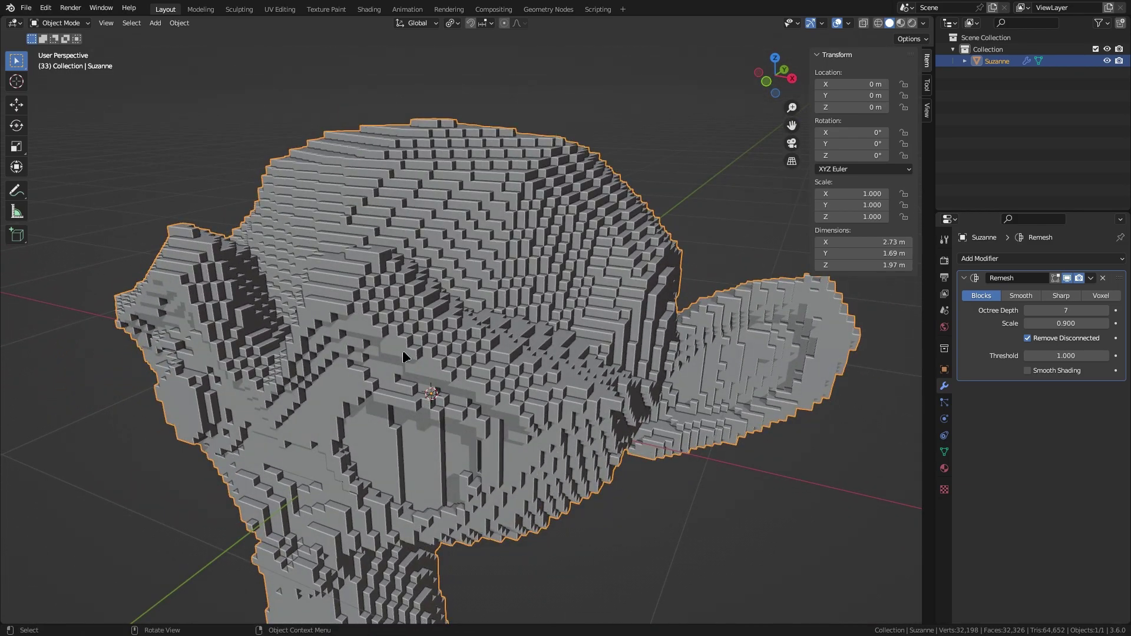
middle_click_drag(448, 402, 473, 337, "shift")
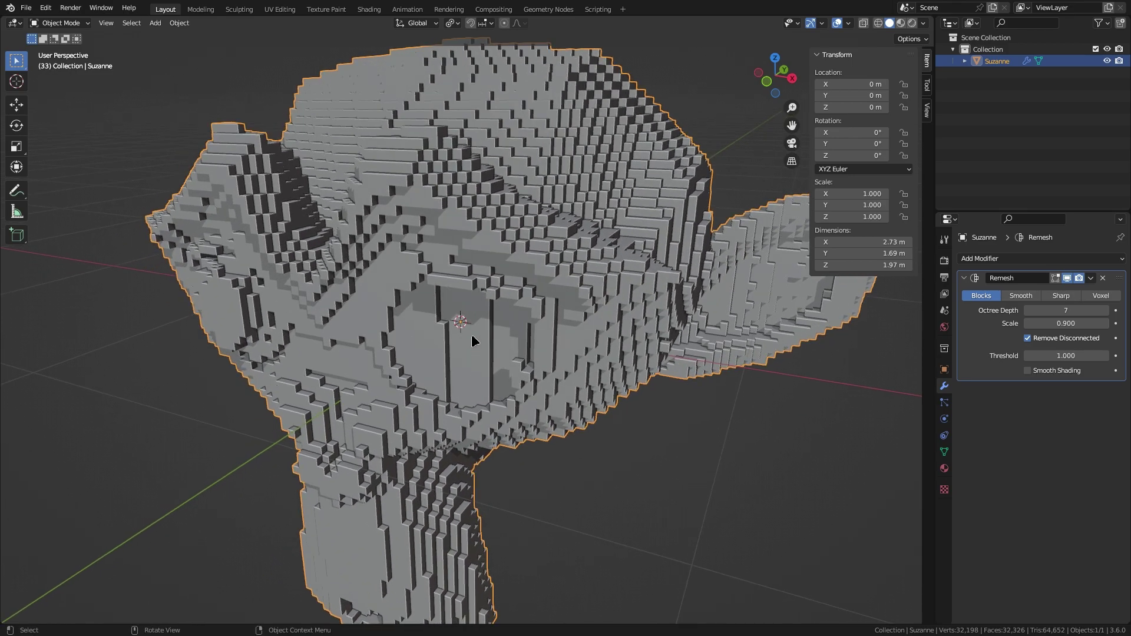
left_click_drag(1060, 323, 1054, 340)
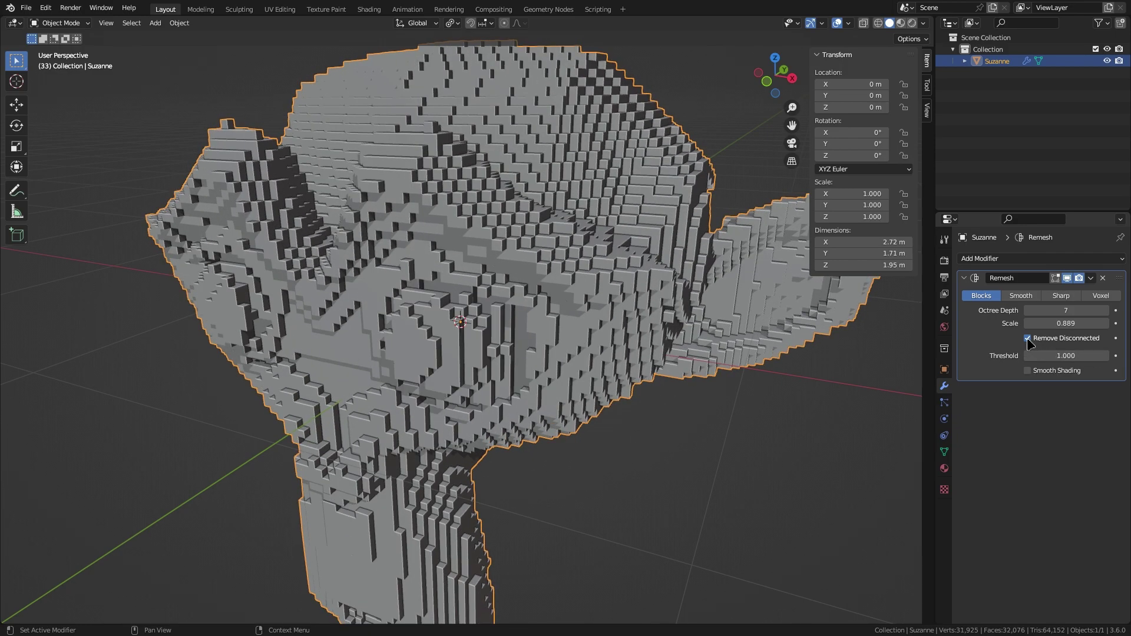
left_click(1028, 340)
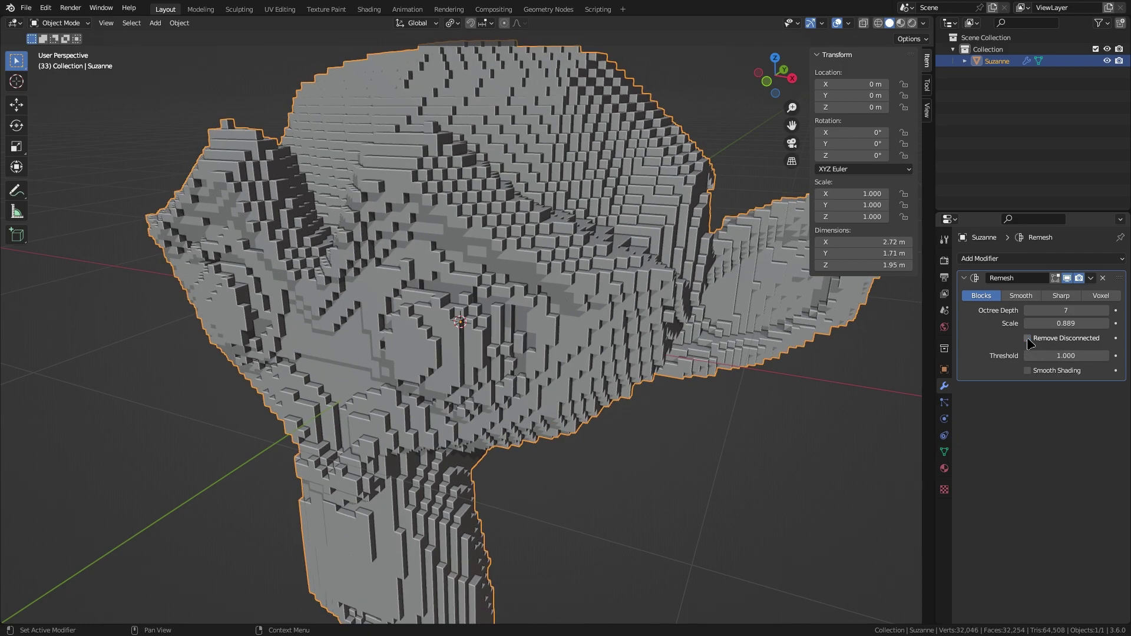
mouse_move(1053, 351)
left_mouse_down()
mouse_move(975, 352)
mouse_move(1054, 352)
left_mouse_up()
- Turn the Remesh smooth shading on and off again, and switch the Remesh mode to Smooth
left_click(1028, 370)
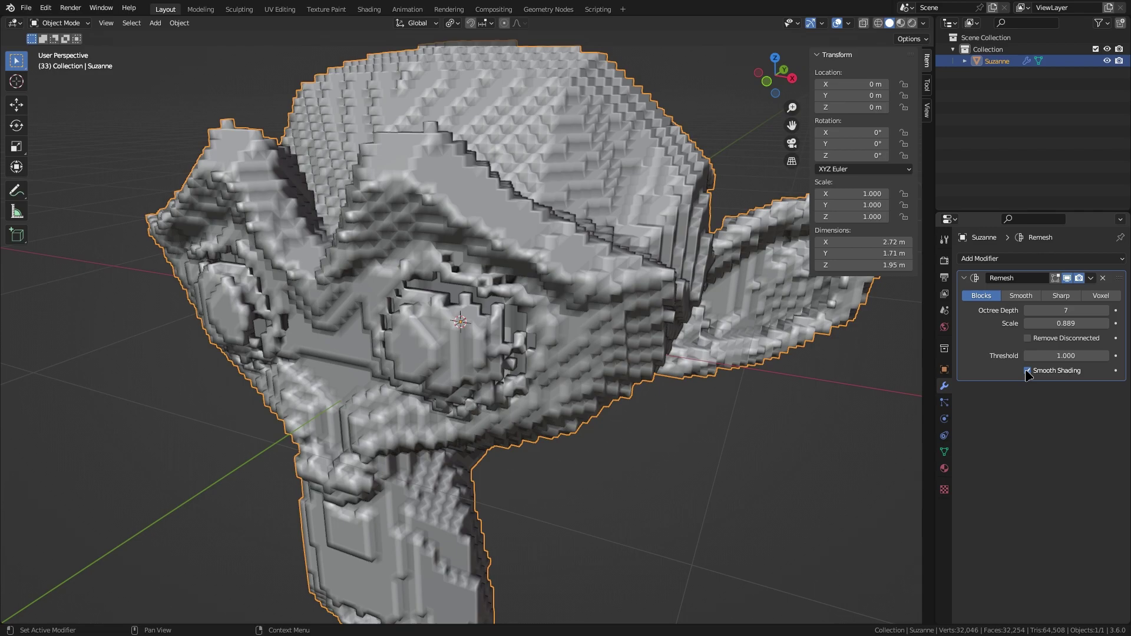
left_click(1028, 370)
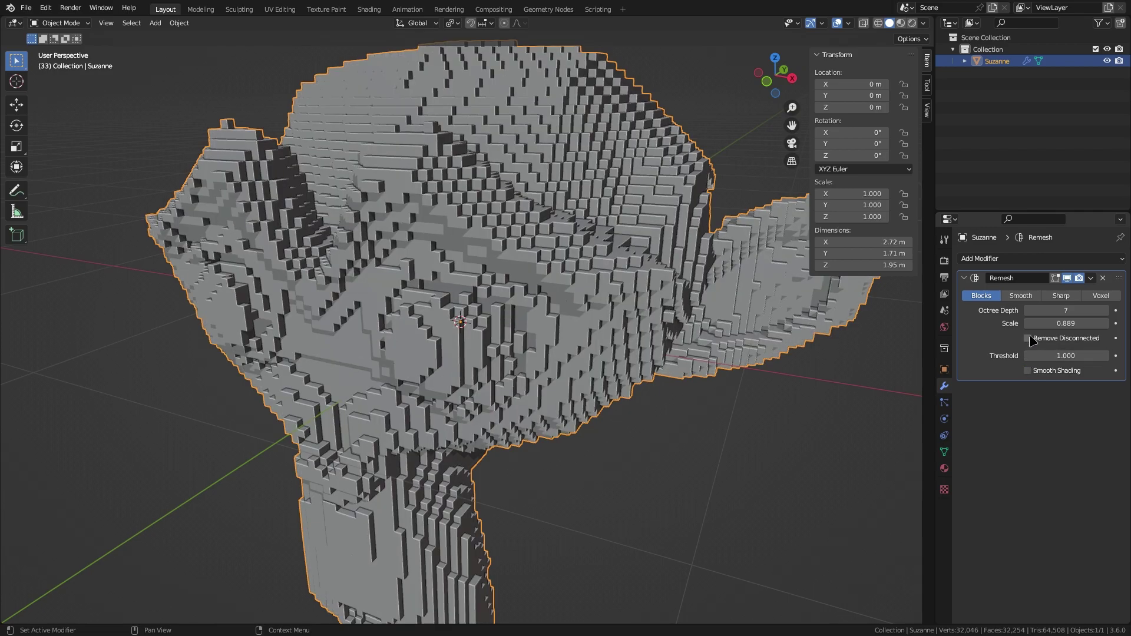
left_click(1020, 296)
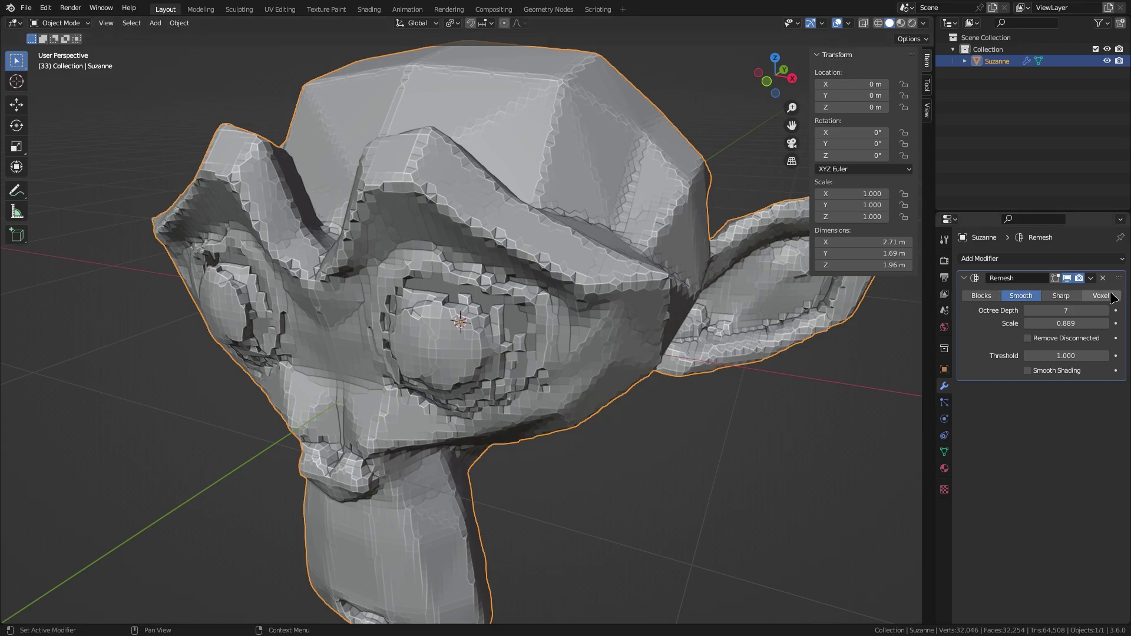
scroll(438, 262, "up", 5)
scroll(436, 221, "down", 8)
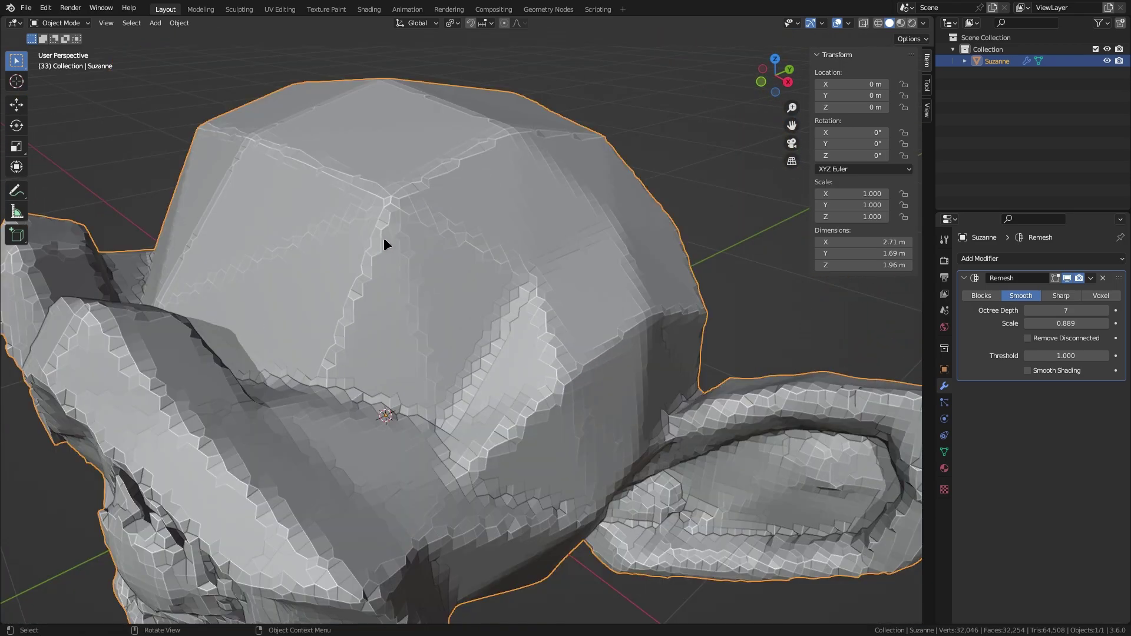
middle_click_drag(384, 238, 499, 230)
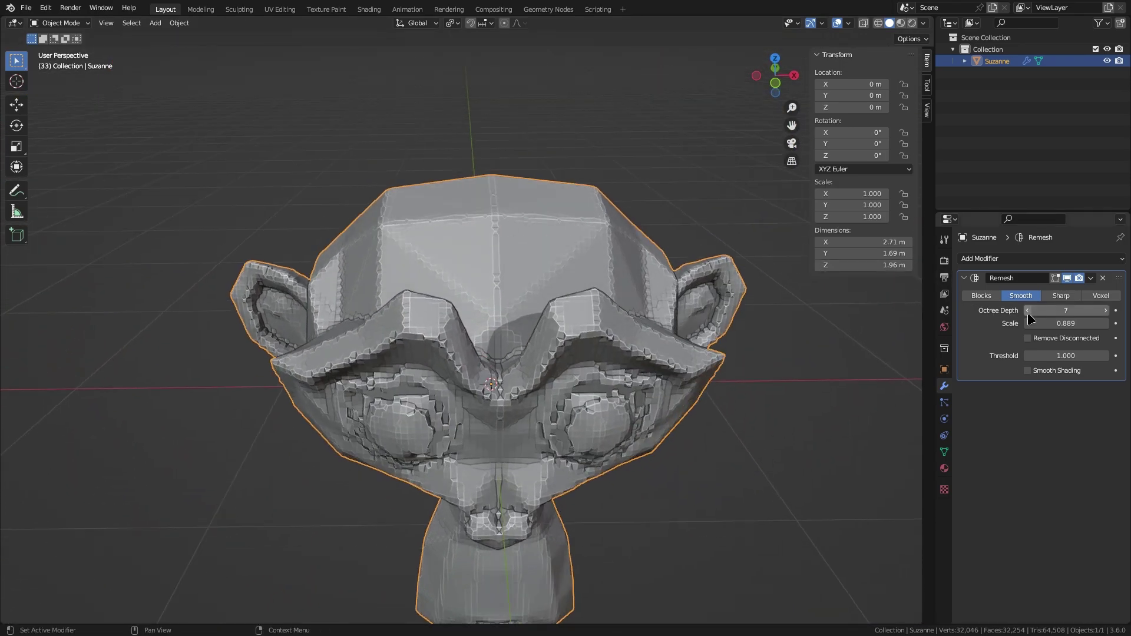
- Switch the Remesh mode to Sharp and inspect the monkey's face up close
left_click(1061, 295)
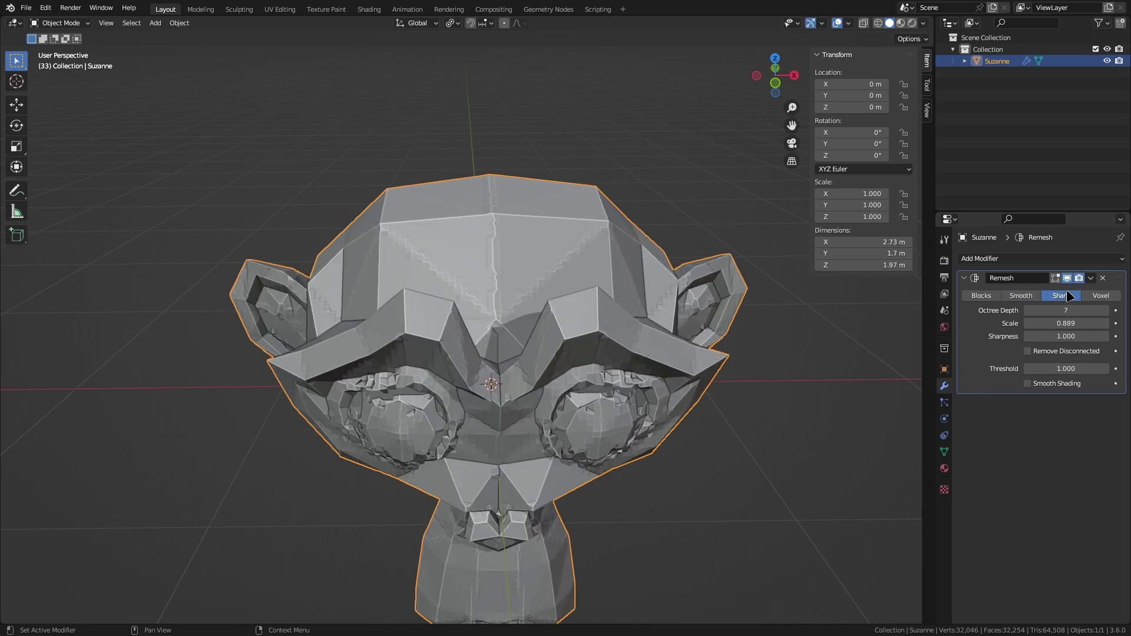
scroll(623, 303, "up", 4)
scroll(623, 299, "up", 1)
middle_click_drag(643, 312, 586, 242, "shift")
scroll(585, 242, "down", 2)
scroll(587, 245, "down", 5)
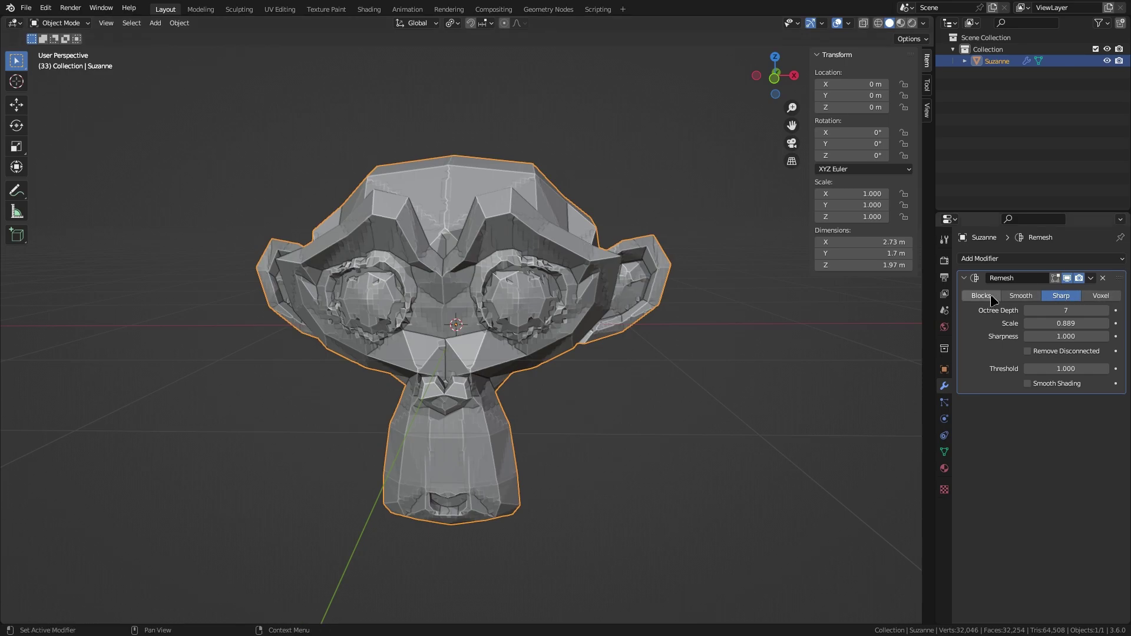
- Remove the Remesh modifier and delete the monkey
left_click(1103, 278)
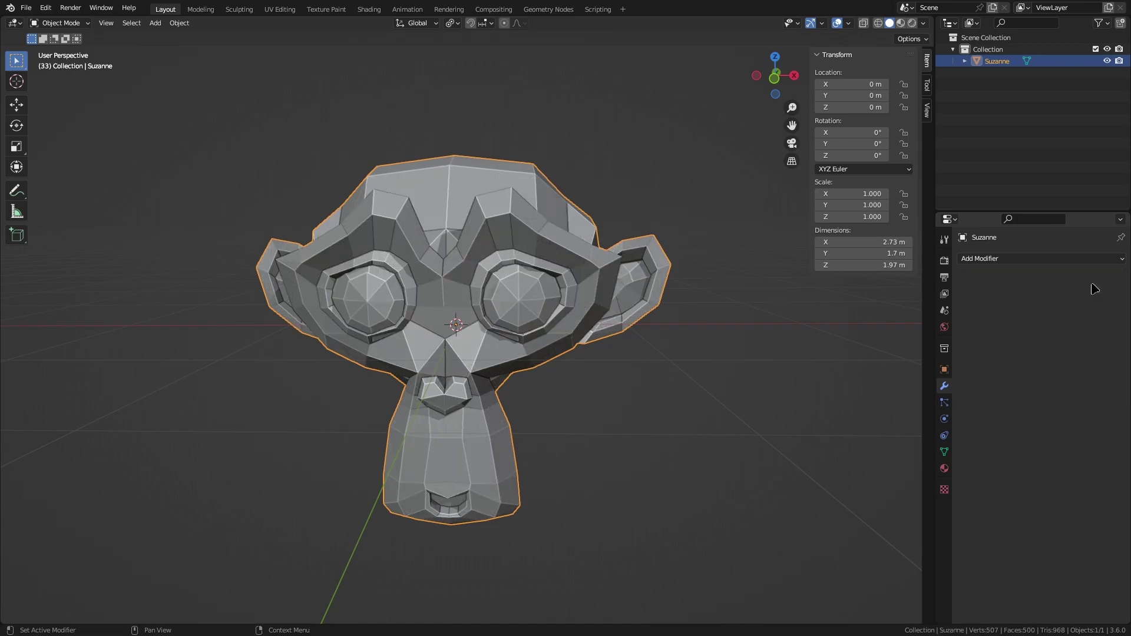
left_click(1052, 264)
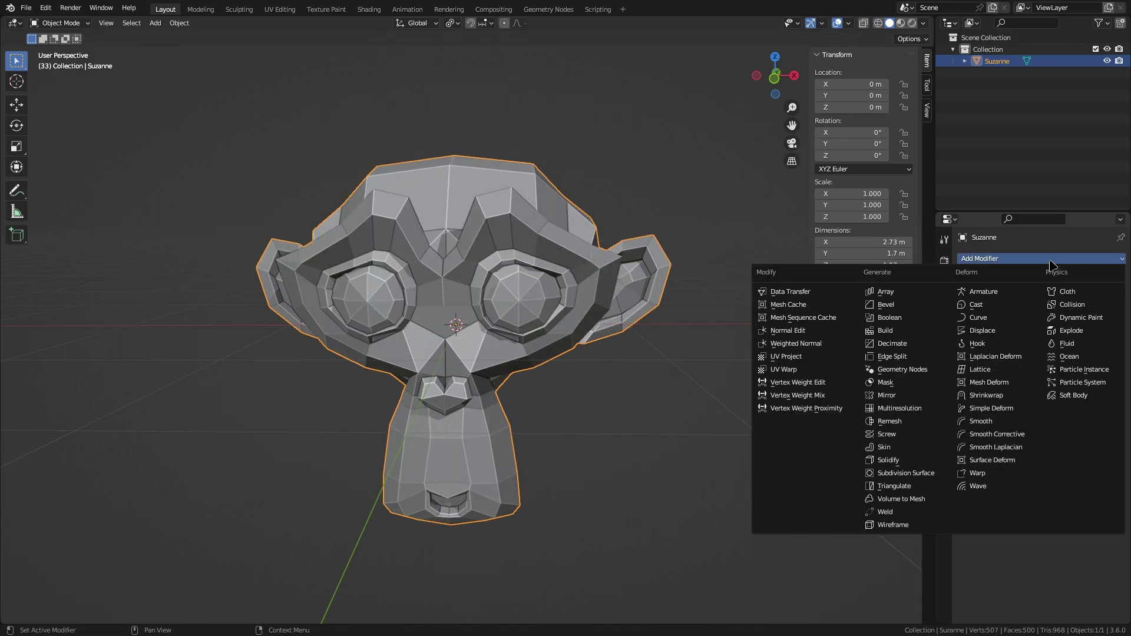
key("Delete")
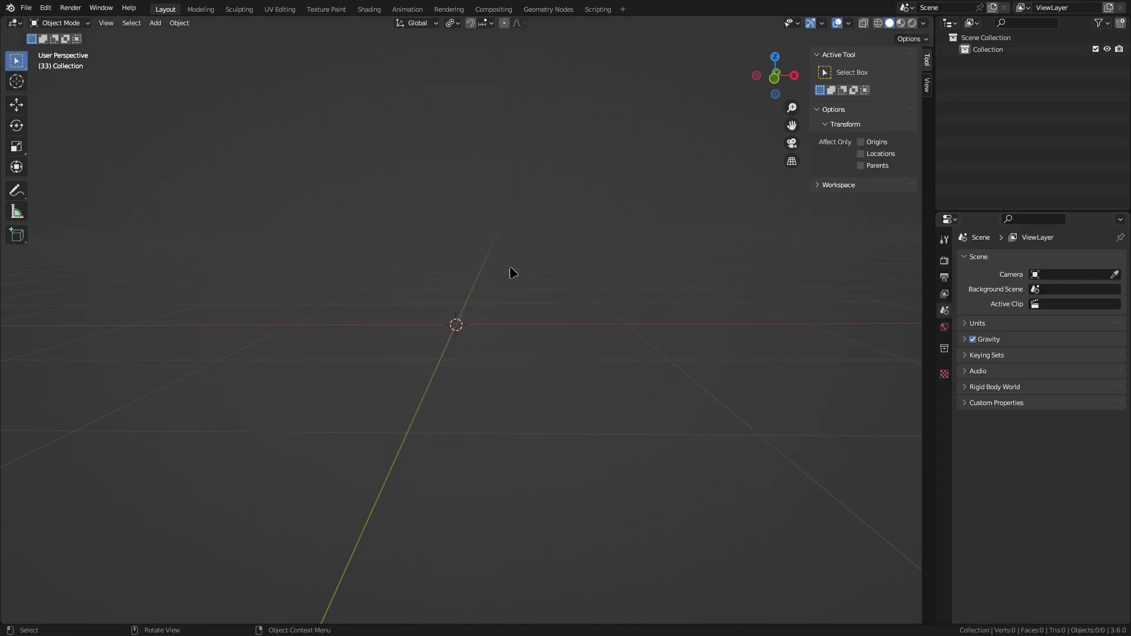
- Add a cube at the world origin
middle_click_drag(431, 344, 489, 383)
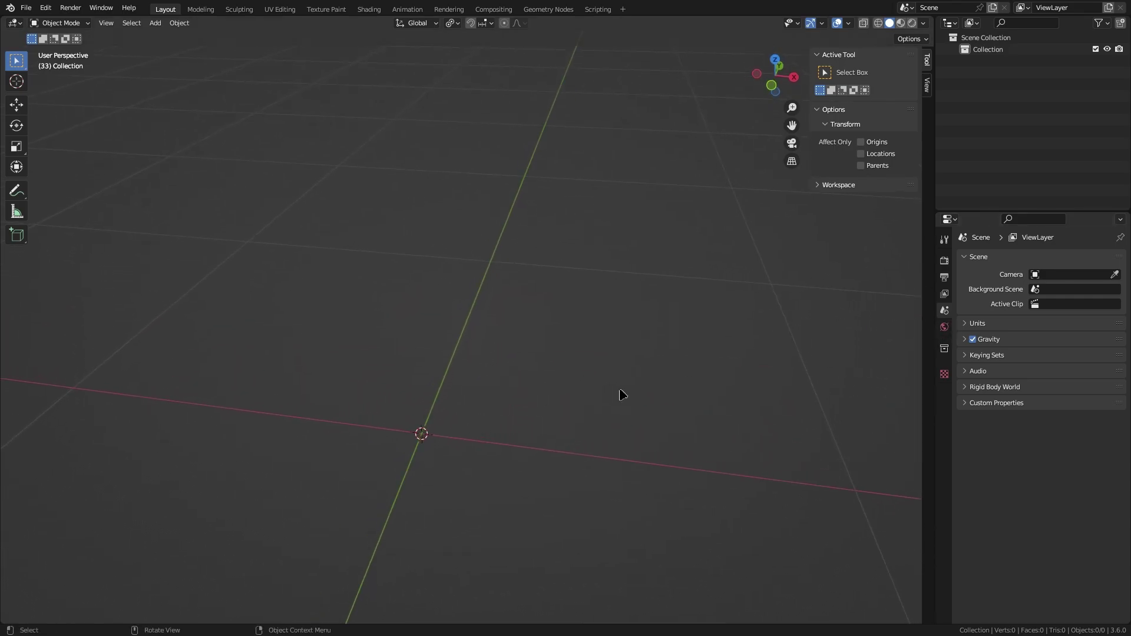
key("shift+a")
mouse_move(448, 402)
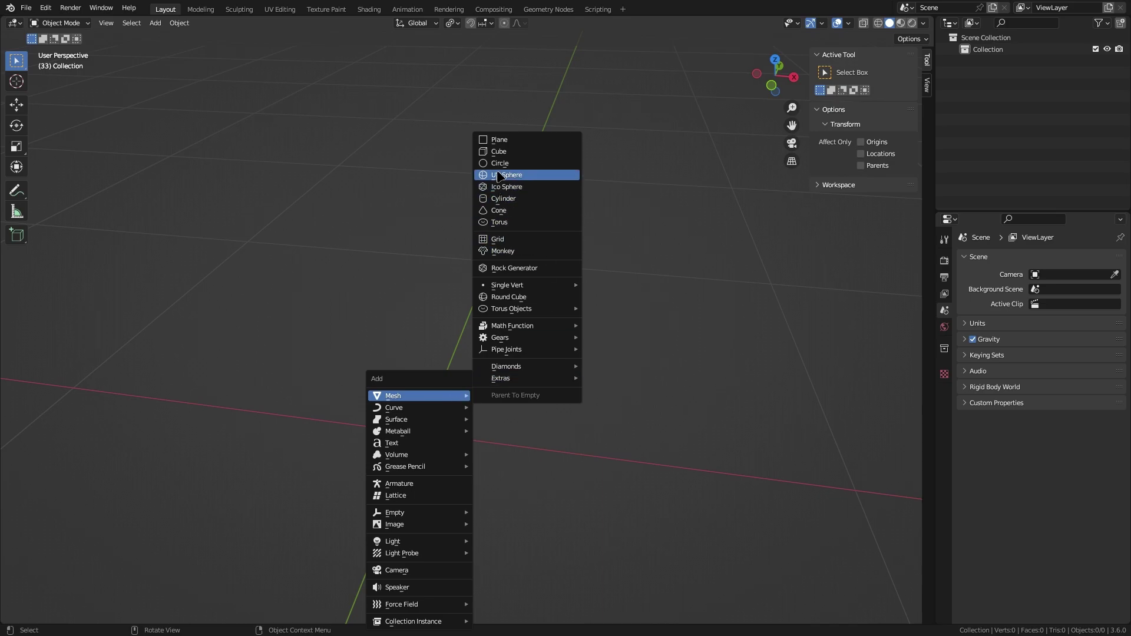
left_click(504, 152)
scroll(431, 406, "down", 5)
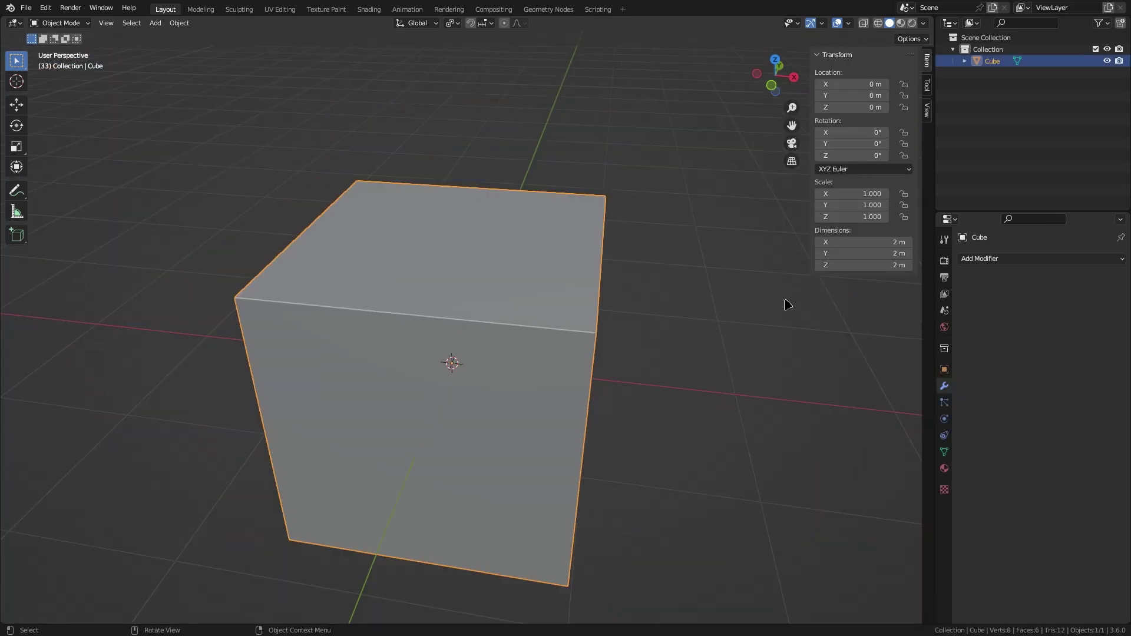
- Add a Screw modifier to the cube
left_click(1003, 259)
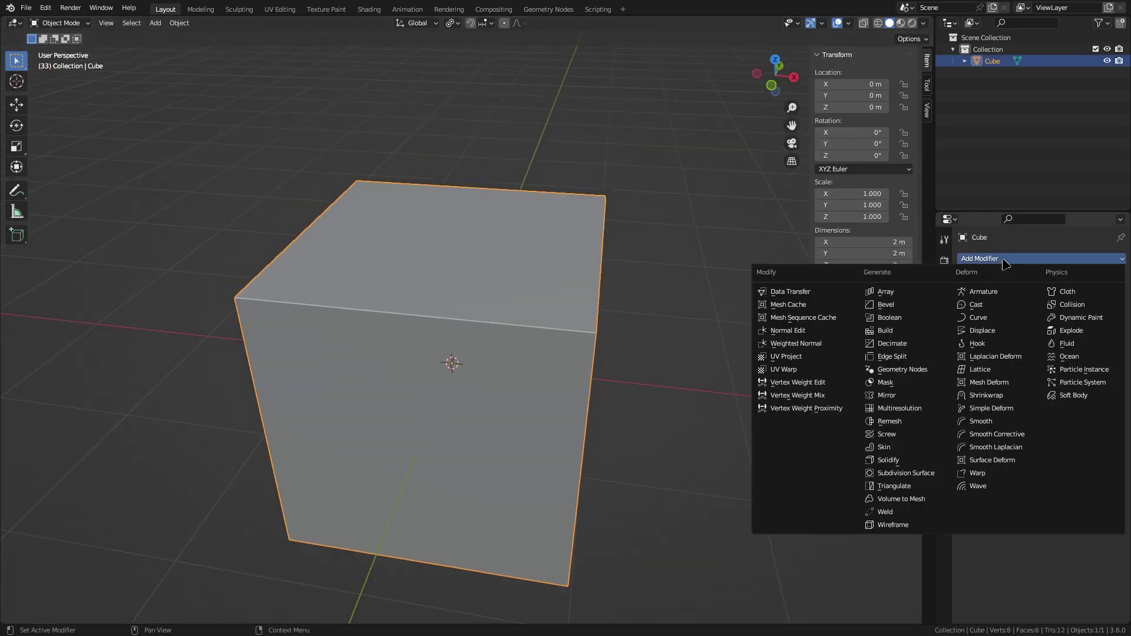
left_click(904, 439)
scroll(436, 342, "down", 3)
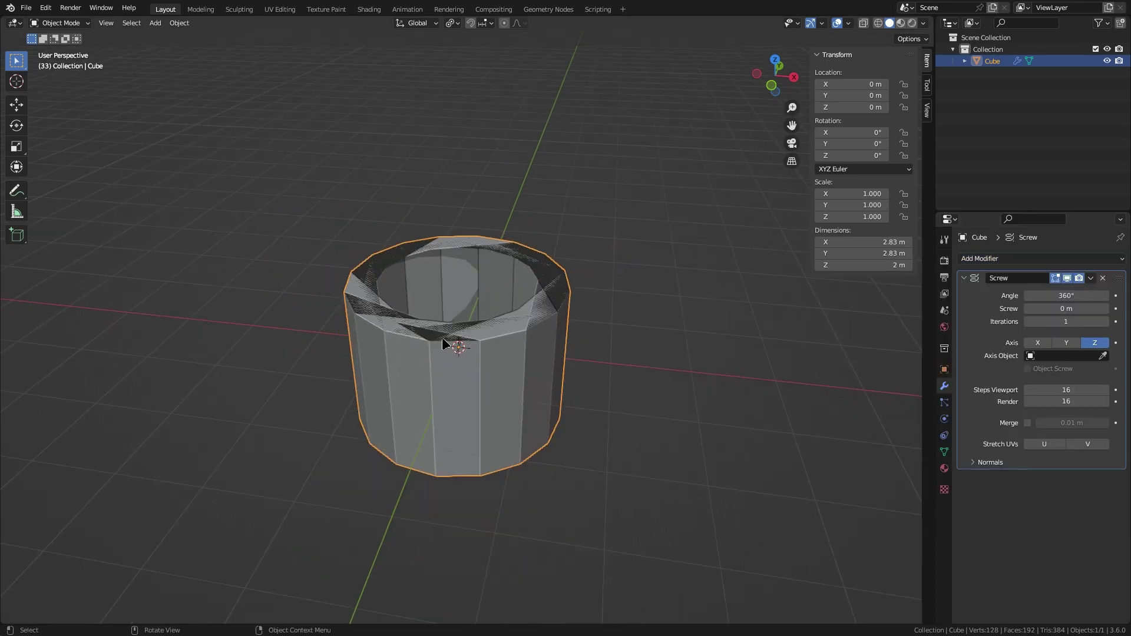
middle_click_drag(510, 392, 575, 318)
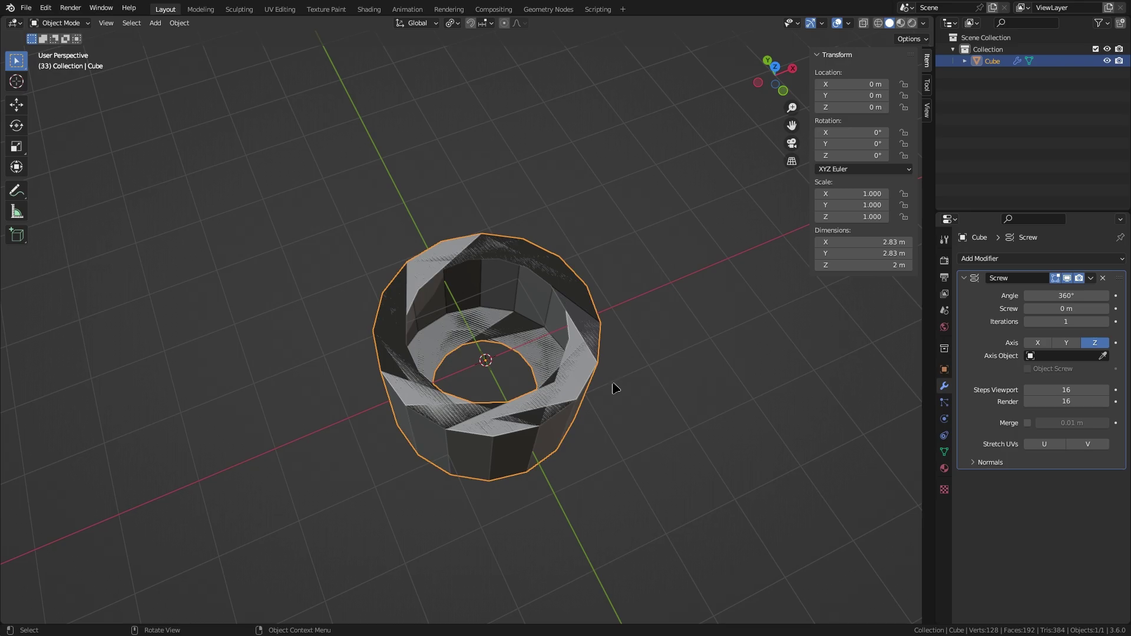
key("x")
left_click(598, 414)
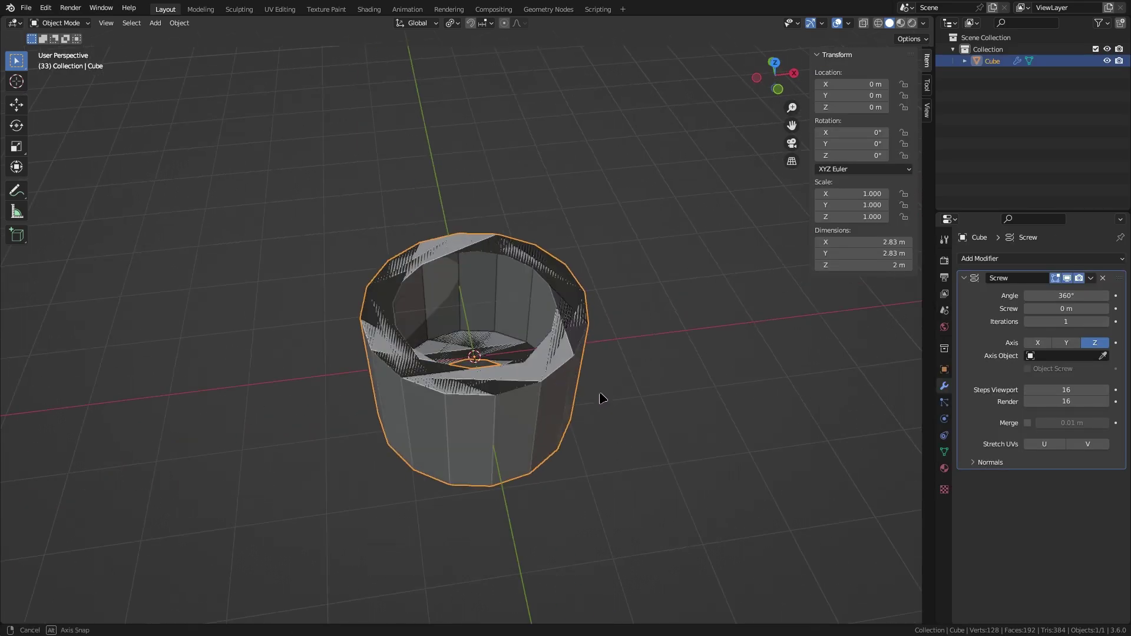
- Delete all of the cube's edges except one upper edge in Edit Mode and return to Object Mode
scroll(553, 351, "up", 2)
left_click_drag(569, 333, 545, 323, "alt")
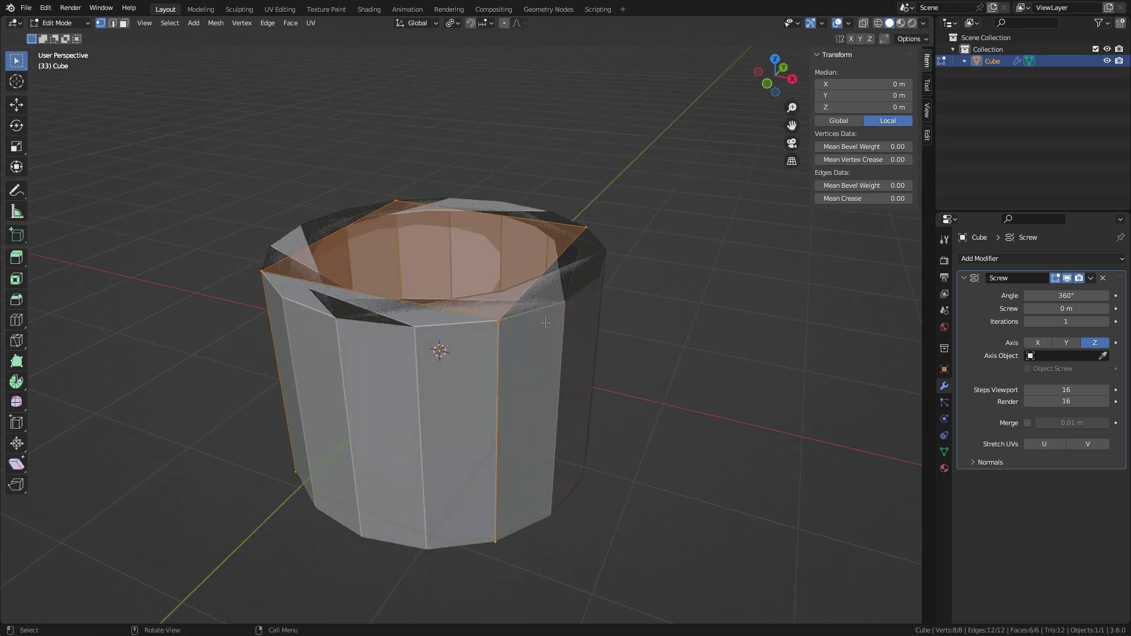
key("2")
left_click(598, 263)
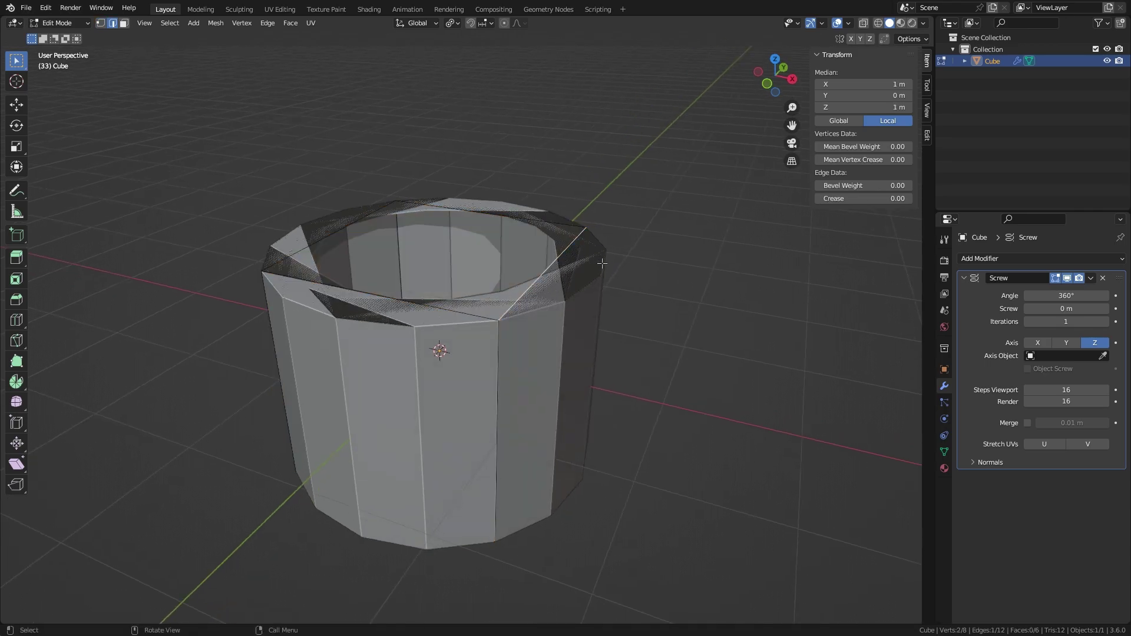
left_click(602, 263, "ctrl")
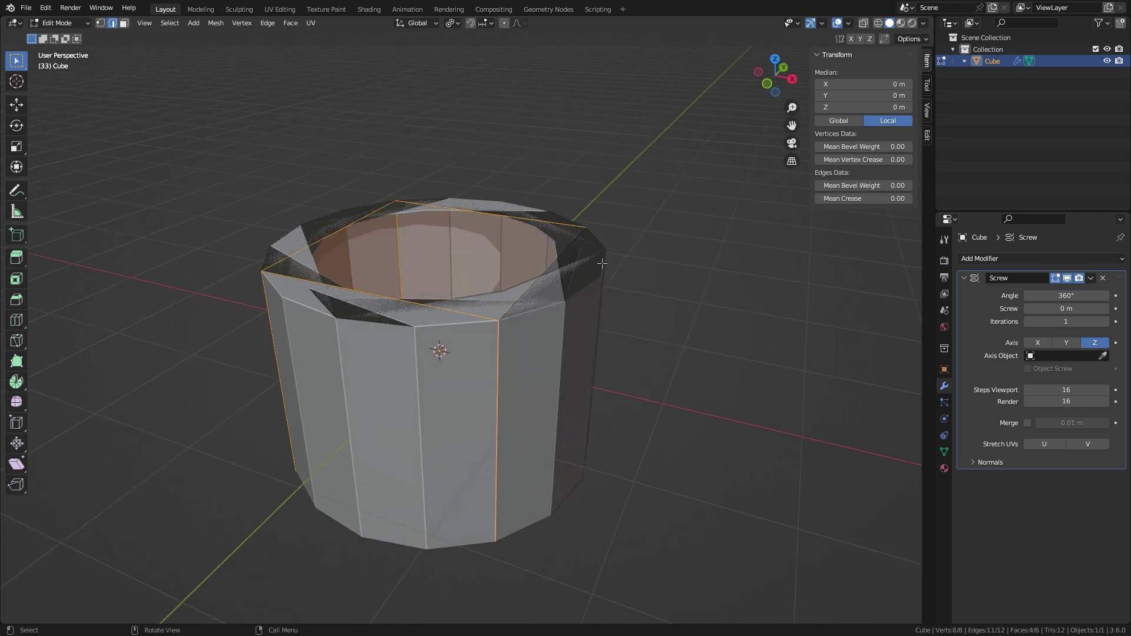
key("x")
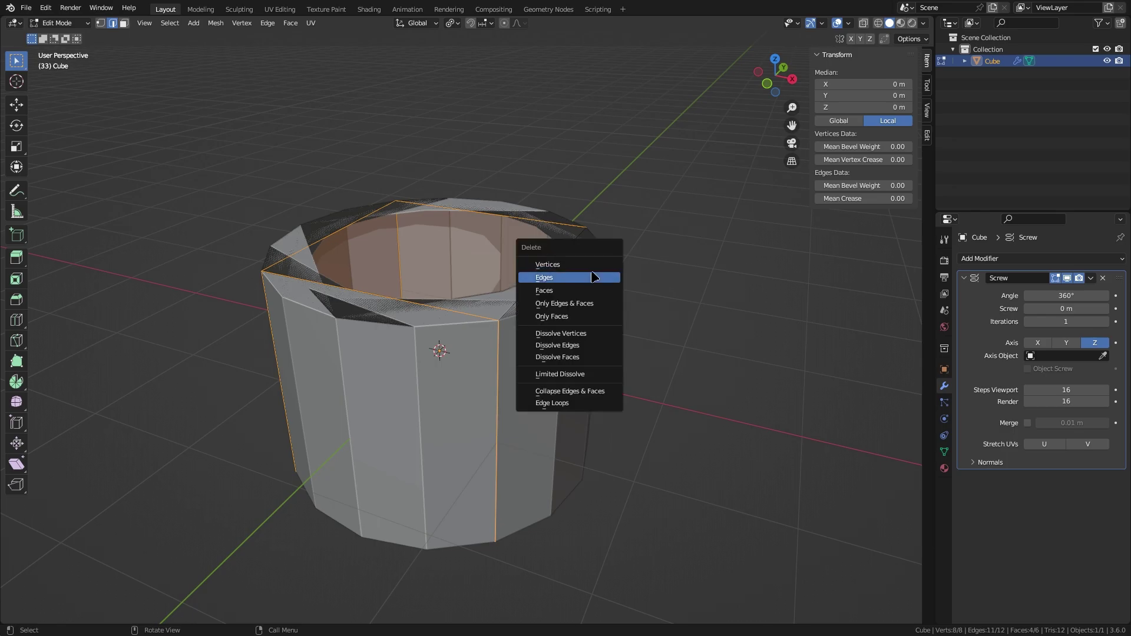
left_click(591, 275)
key("Tab")
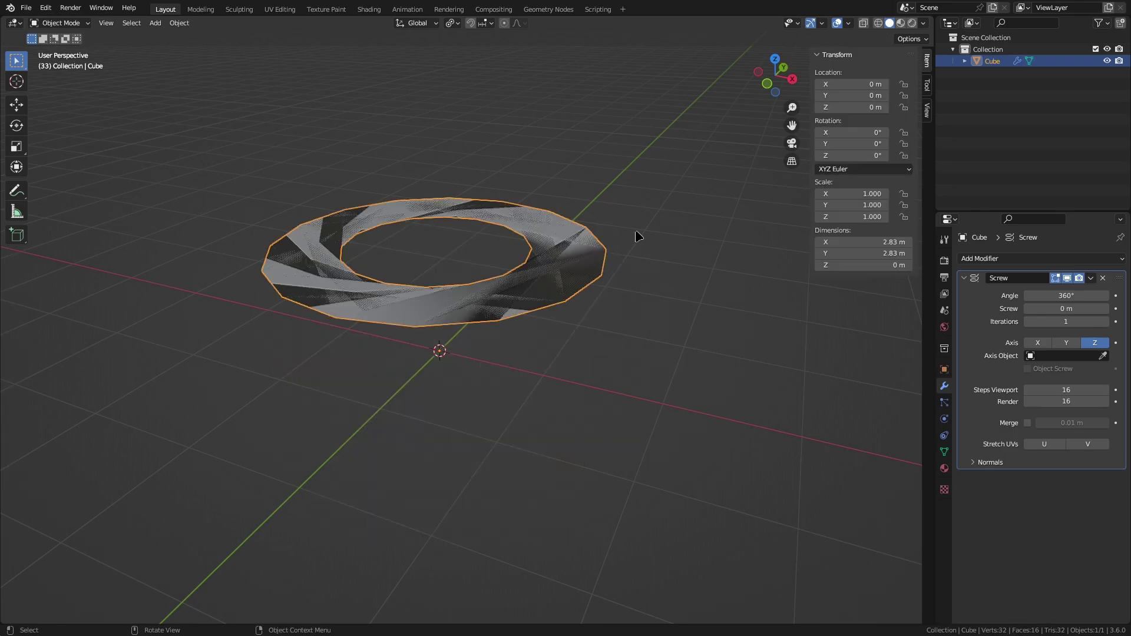
- Set the Screw modifier's axis to Y and its Screw offset to 6.7 m
left_click(1072, 348)
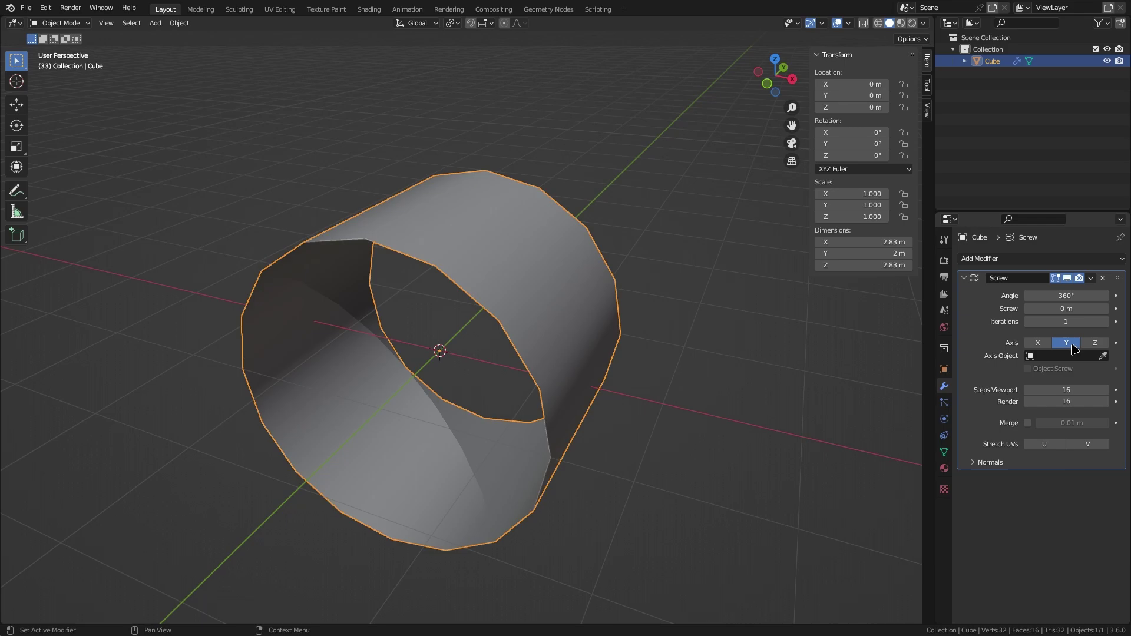
middle_click_drag(409, 270, 482, 265)
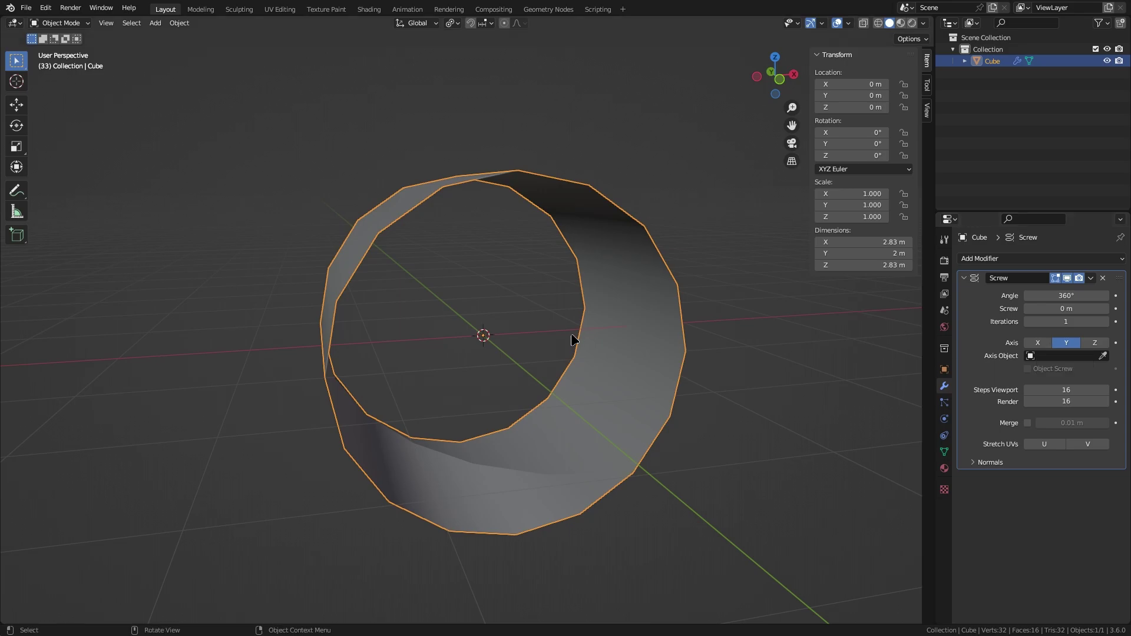
left_click_drag(1066, 308, 1109, 309)
left_click(1034, 260)
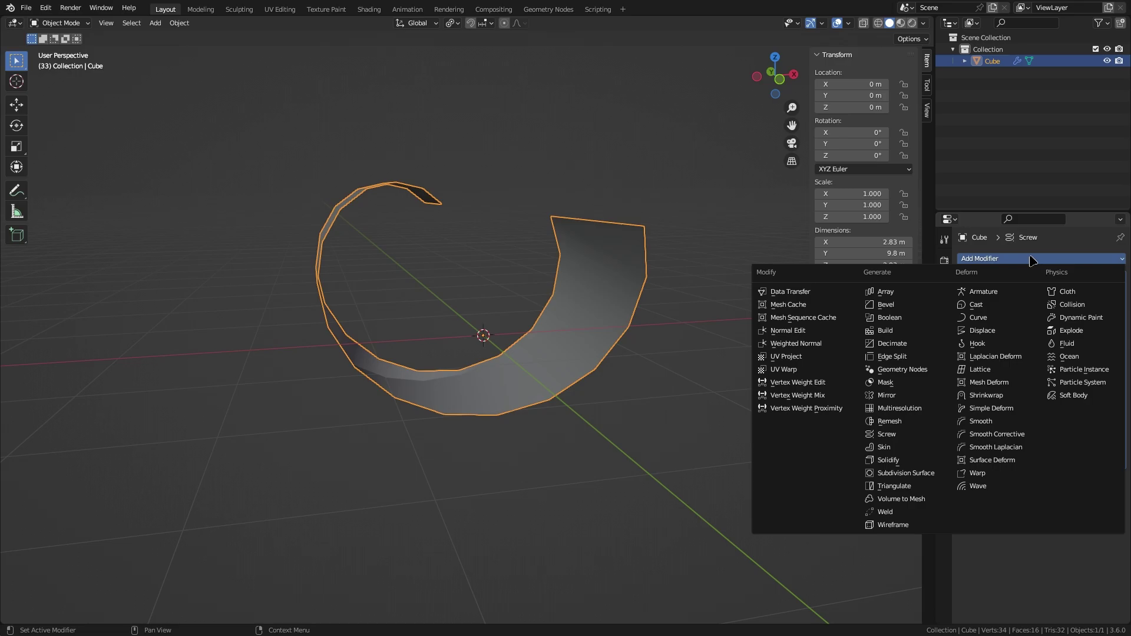
middle_click_drag(560, 341, 655, 304)
mouse_move(1054, 308)
left_mouse_down()
mouse_move(1007, 309)
mouse_move(1050, 308)
left_mouse_up()
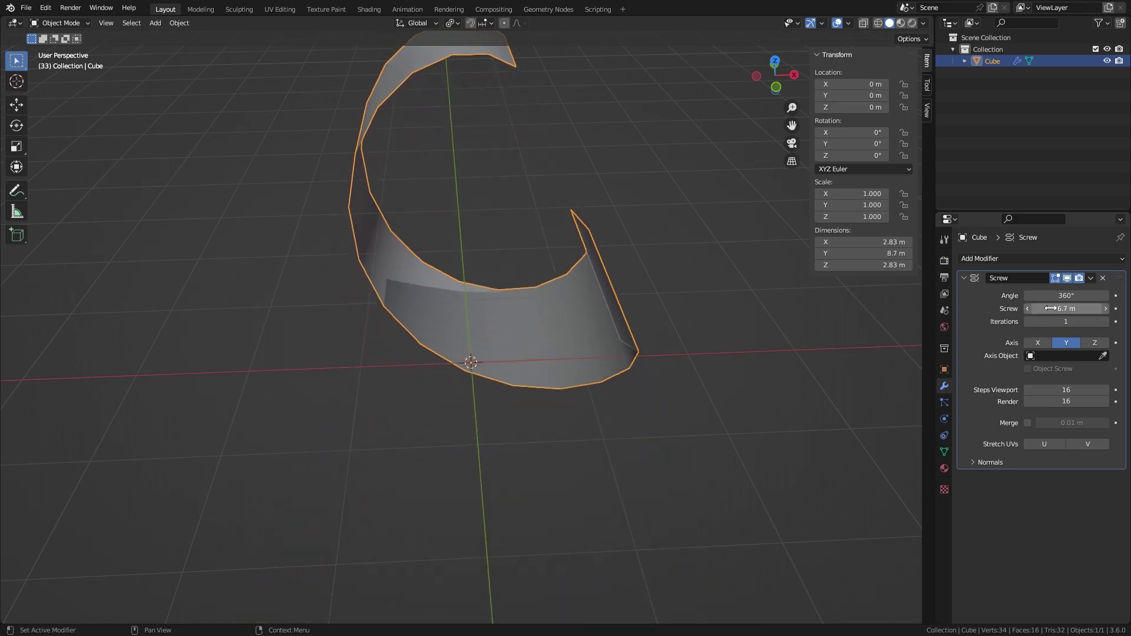
- Set the Screw modifier's Iterations to 6 and its Screw offset to 3.7 m
left_click(1105, 321)
left_click(1105, 321)
scroll(412, 277, "down", 4)
middle_click_drag(411, 277, 497, 270)
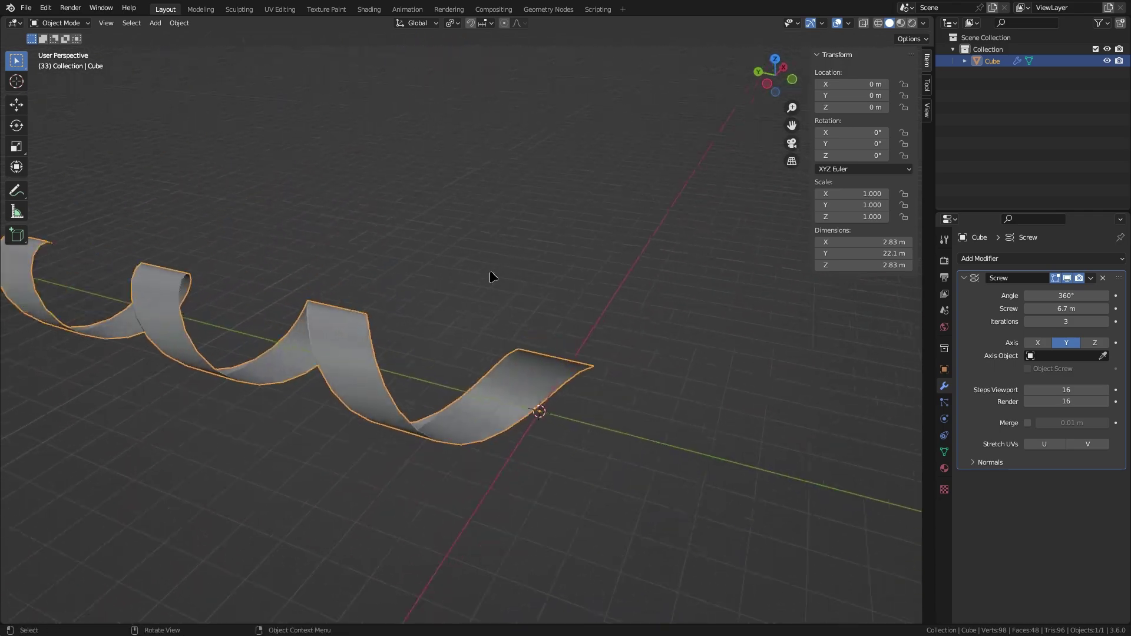
scroll(497, 269, "down", 4)
left_click(1100, 321)
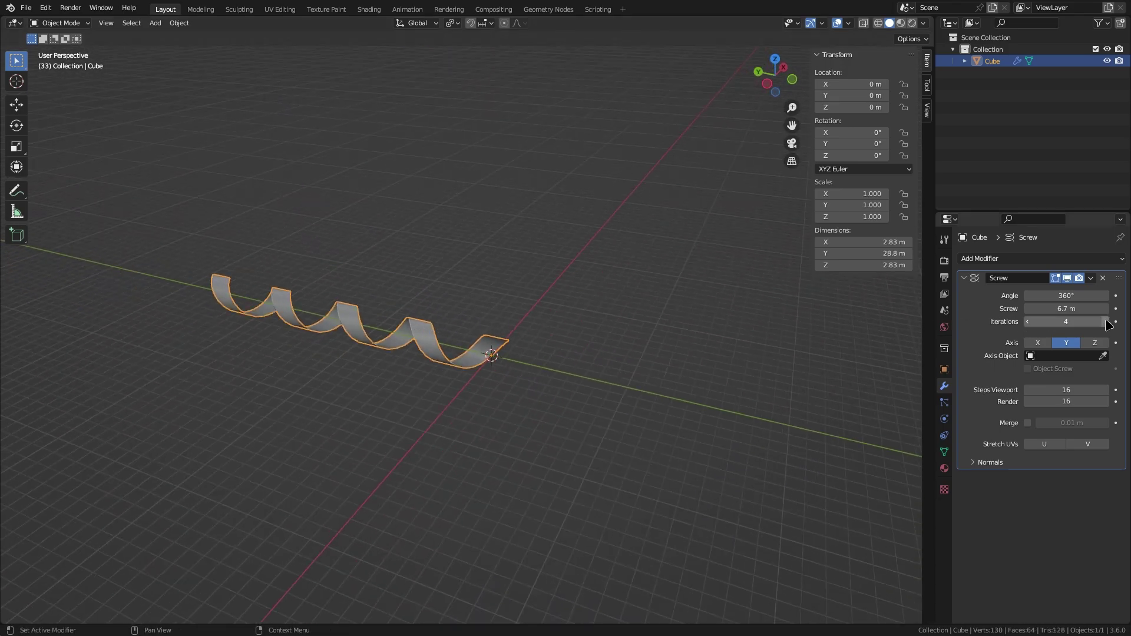
left_click(1101, 321)
left_click(1101, 321)
left_click_drag(1087, 309, 1007, 308)
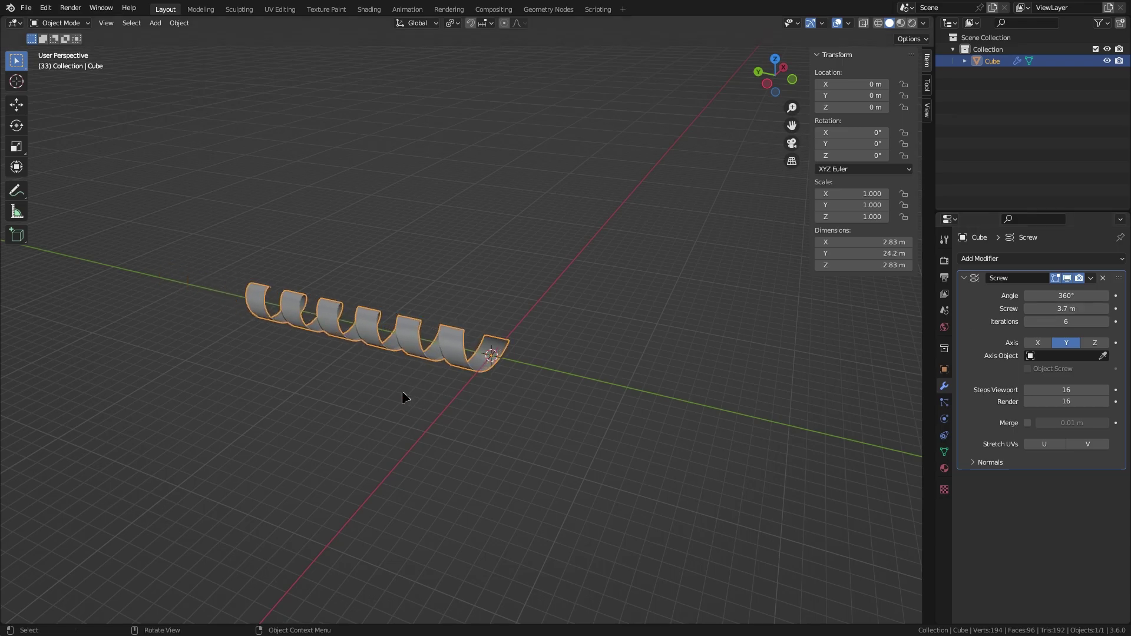
- Examine the spiral's coils along the Y axis from both ends and up close
scroll(400, 383, "up", 3)
middle_click_drag(397, 372, 498, 405)
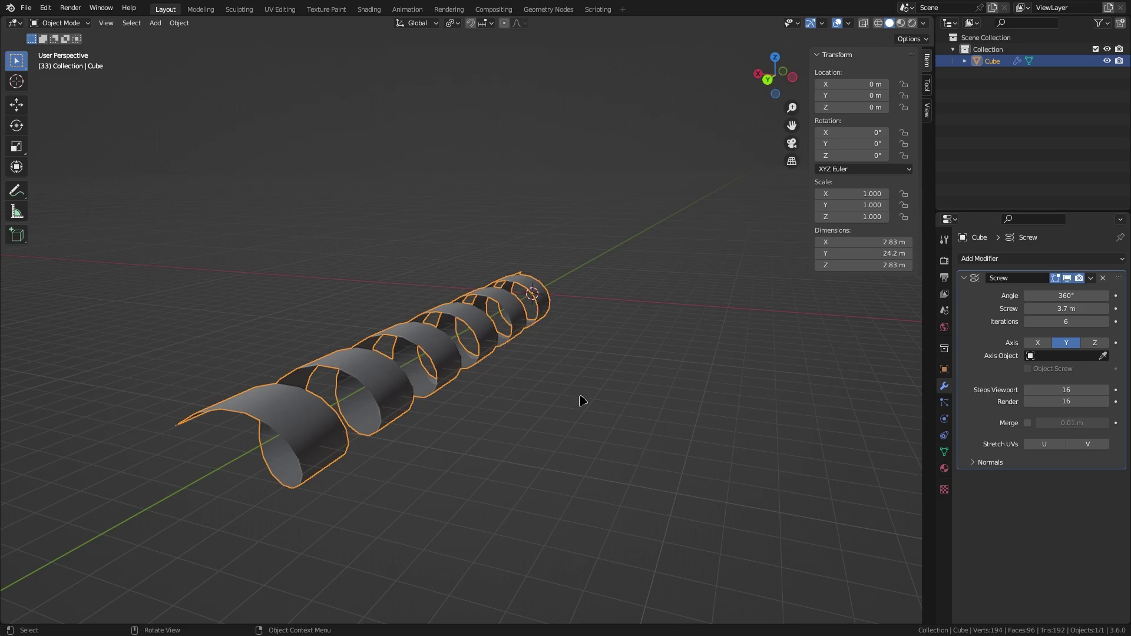
left_click_drag(632, 329, 738, 362, "alt")
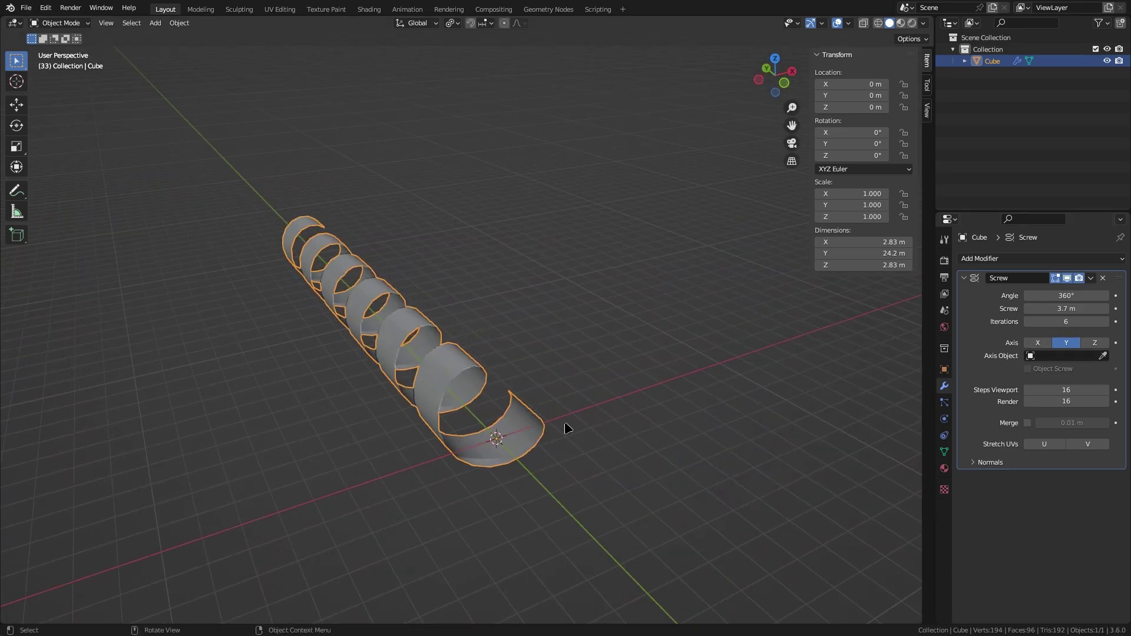
scroll(450, 414, "up", 3)
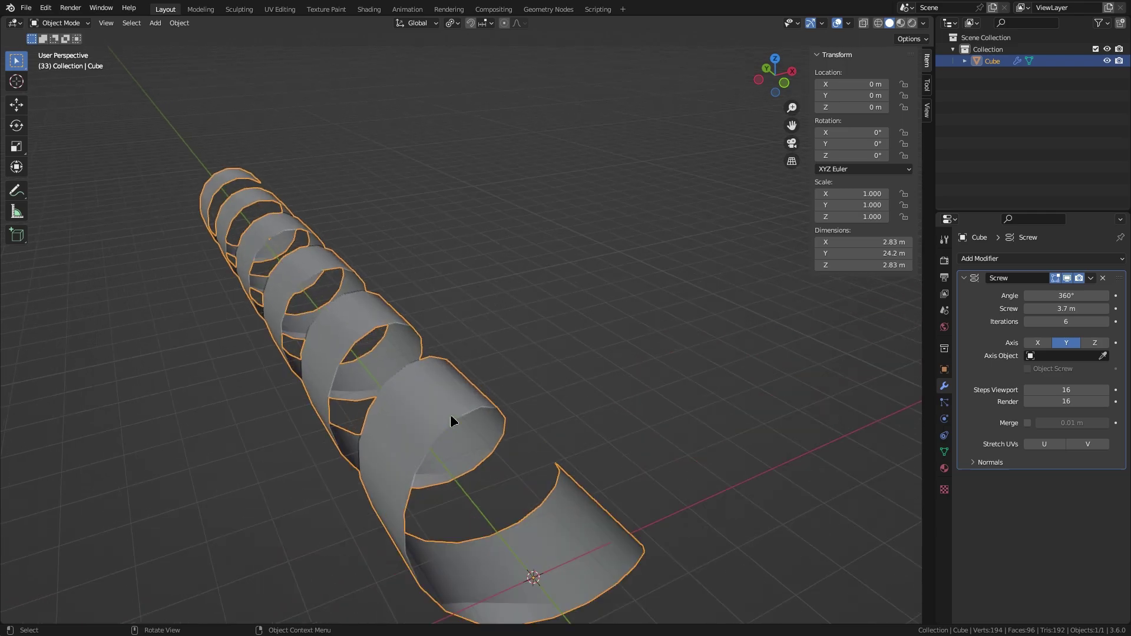
scroll(253, 424, "down", 2)
middle_click_drag(357, 432, 419, 416)
scroll(489, 392, "down", 2)
middle_click_drag(529, 350, 502, 361)
- Add a plain-axes Empty at the world origin
left_click(524, 342)
key("shift+a")
mouse_move(505, 455)
left_click(564, 454)
scroll(422, 412, "up", 2)
- Assign the Empty as the Axis Object of the spiral's Screw modifier
left_click(421, 412)
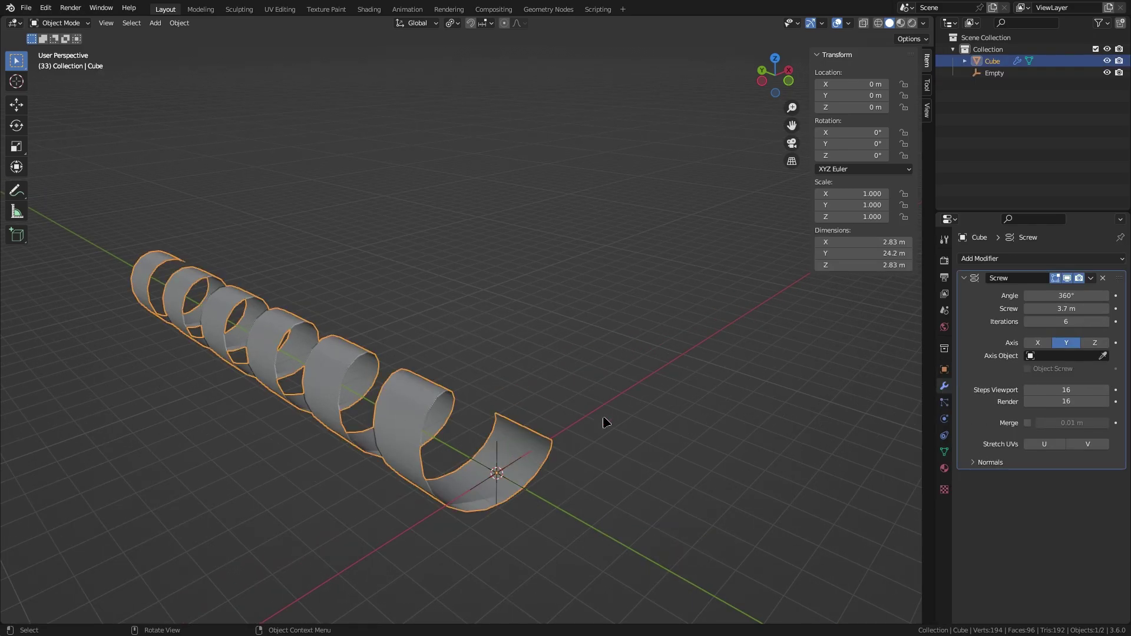
left_click(1103, 356)
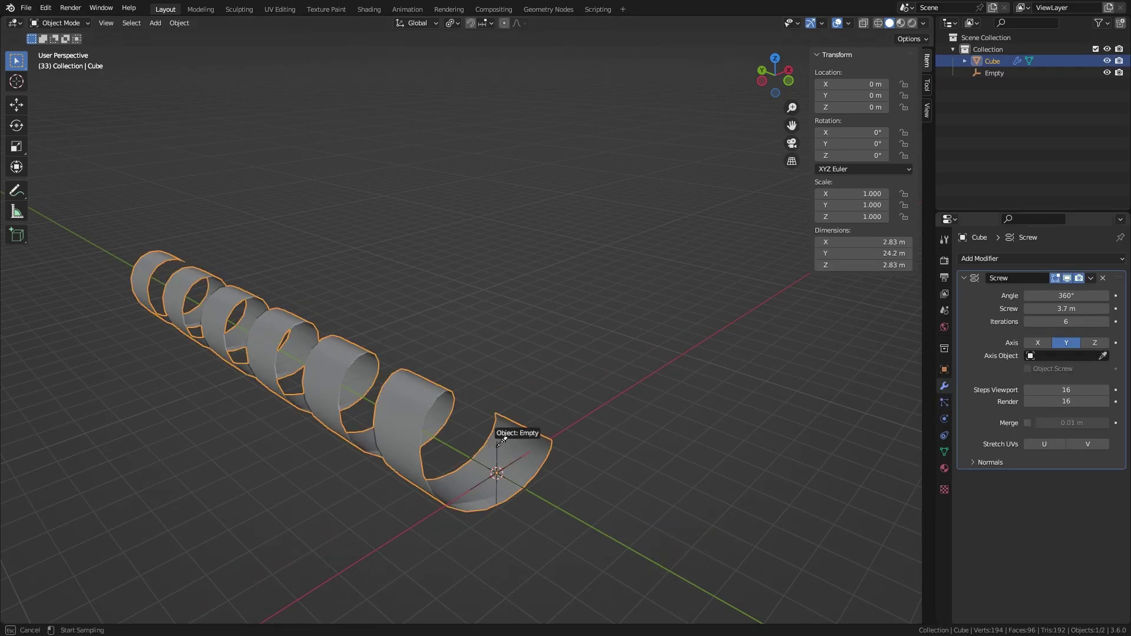
left_click(498, 445)
- Try to move the Empty that serves as the screw's axis object away from the origin
left_click(497, 457)
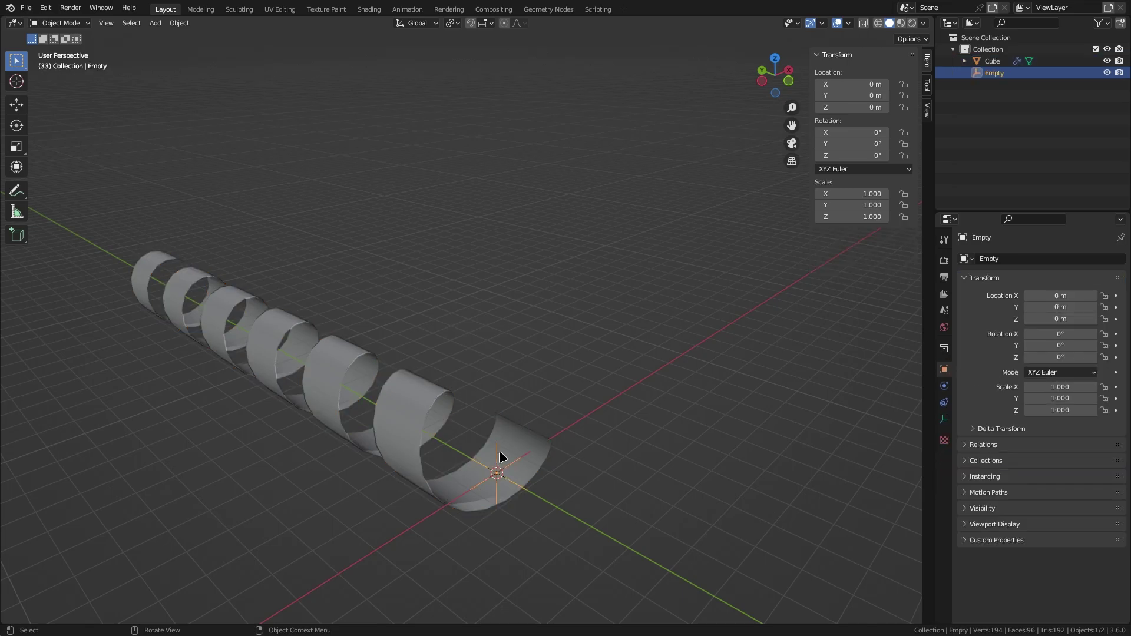
middle_click_drag(497, 457, 550, 444)
key("g")
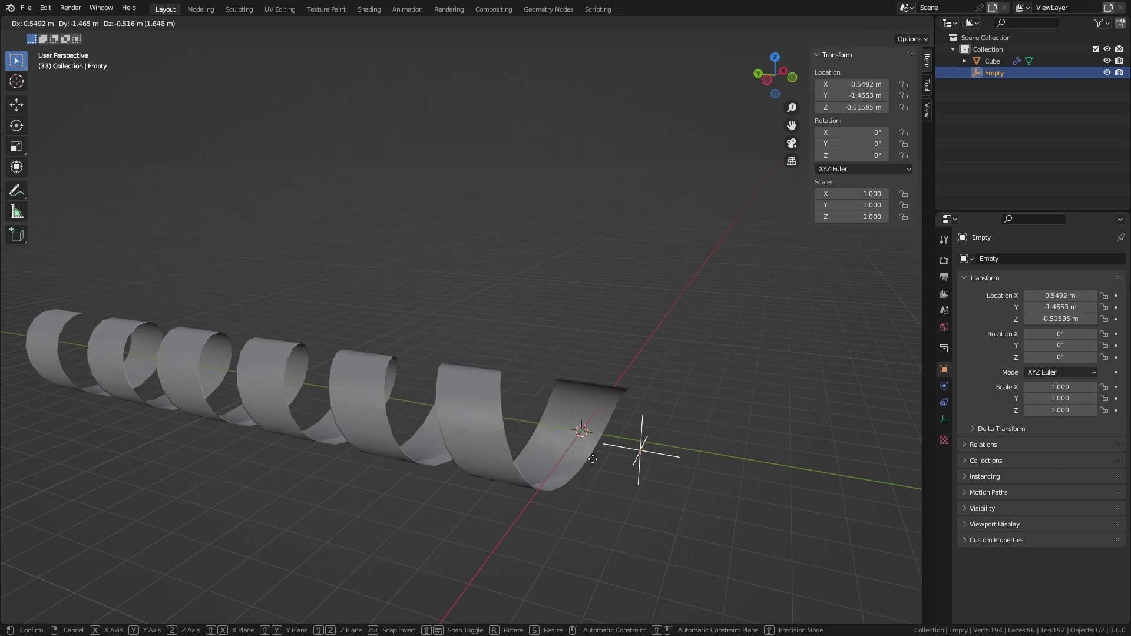
right_click(532, 372)
- Set the Screw modifier's Angle to 283° on the spiral
middle_click_drag(432, 378, 539, 373)
left_click(538, 373)
scroll(538, 373, "up", 2)
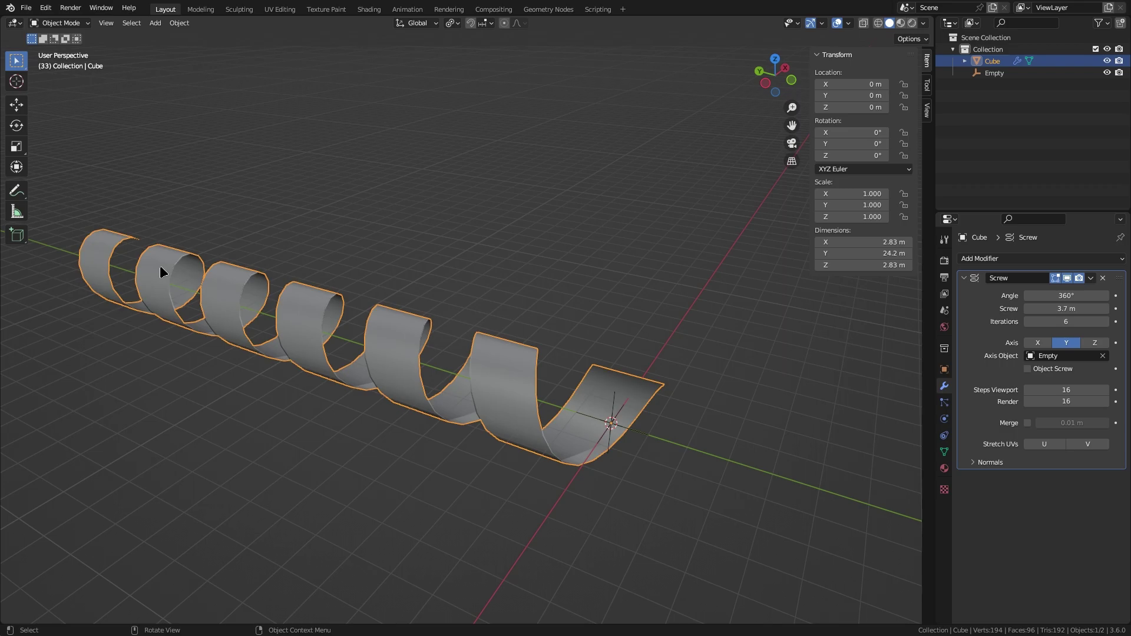
left_click(989, 259)
mouse_move(1063, 295)
left_mouse_down()
mouse_move(1111, 295)
mouse_move(1063, 295)
mouse_move(1087, 295)
left_mouse_up()
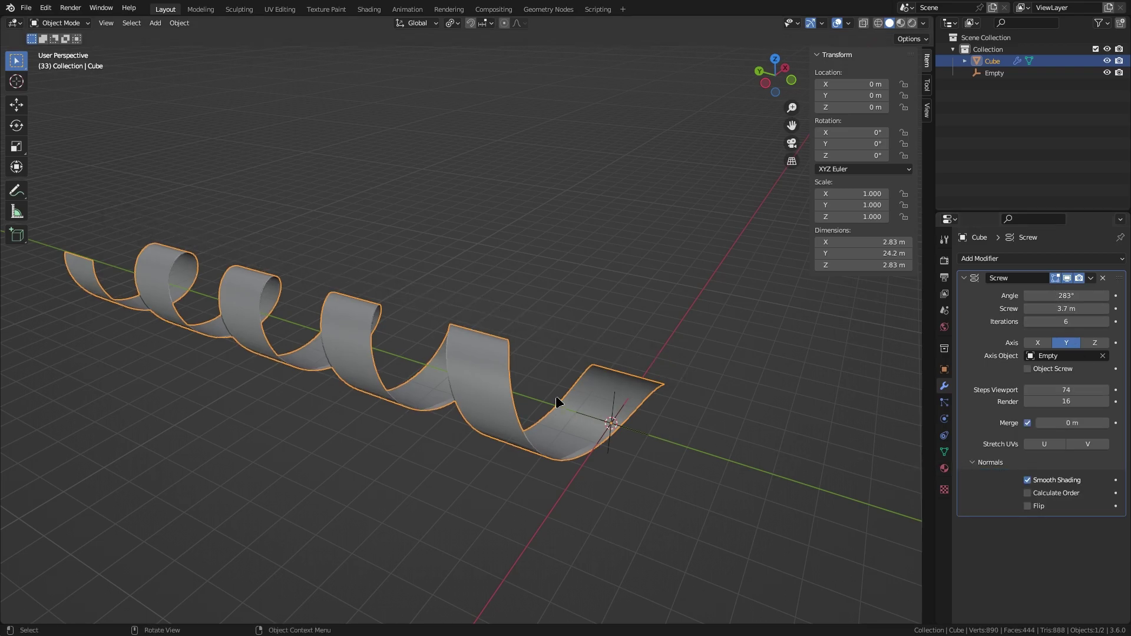
- Remove the Screw modifier and delete both the spiral object and the Empty
left_click(1103, 277)
left_click(1095, 259)
left_click_drag(825, 375, 603, 556)
key("Delete")
- Add a new cube at the world origin and give it a Skin modifier
key("shift+a")
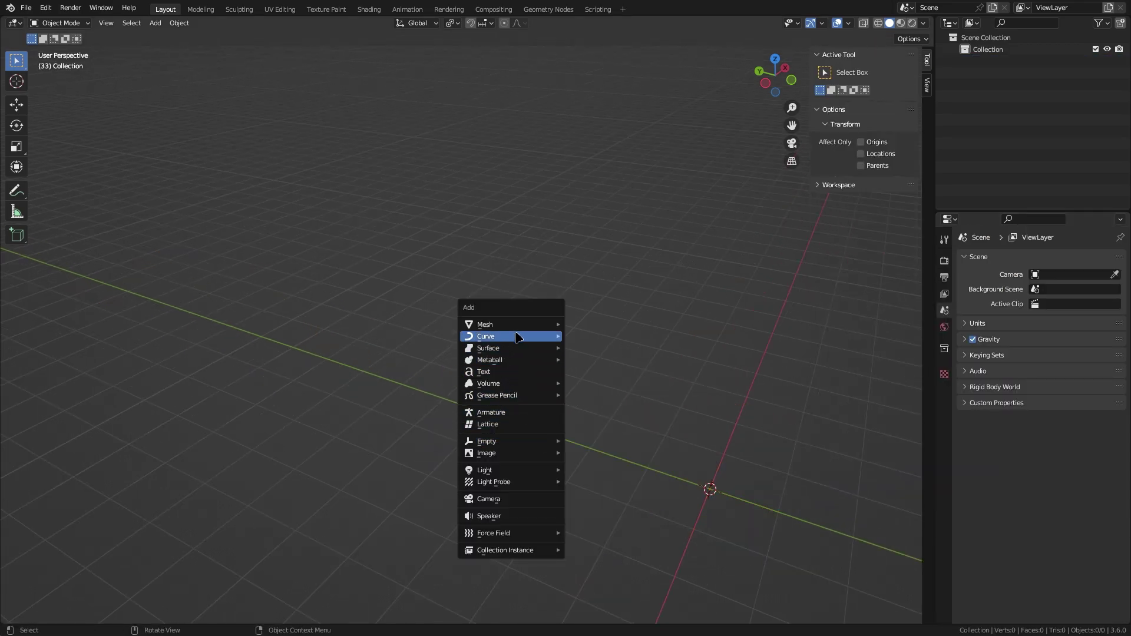
mouse_move(521, 332)
left_click(610, 337)
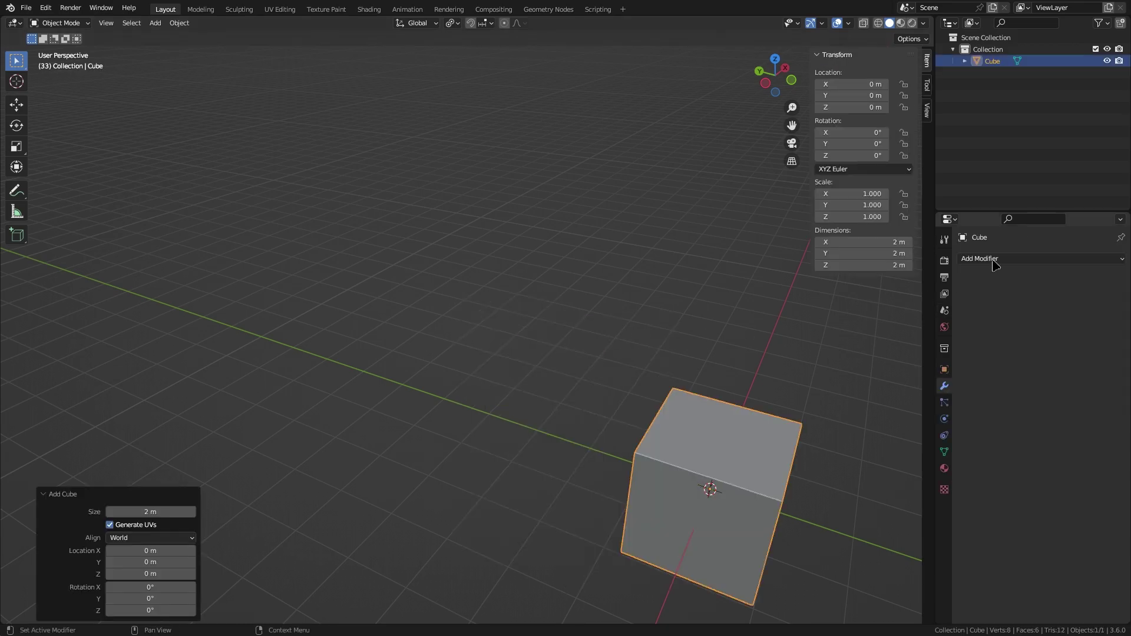
left_click(1018, 257)
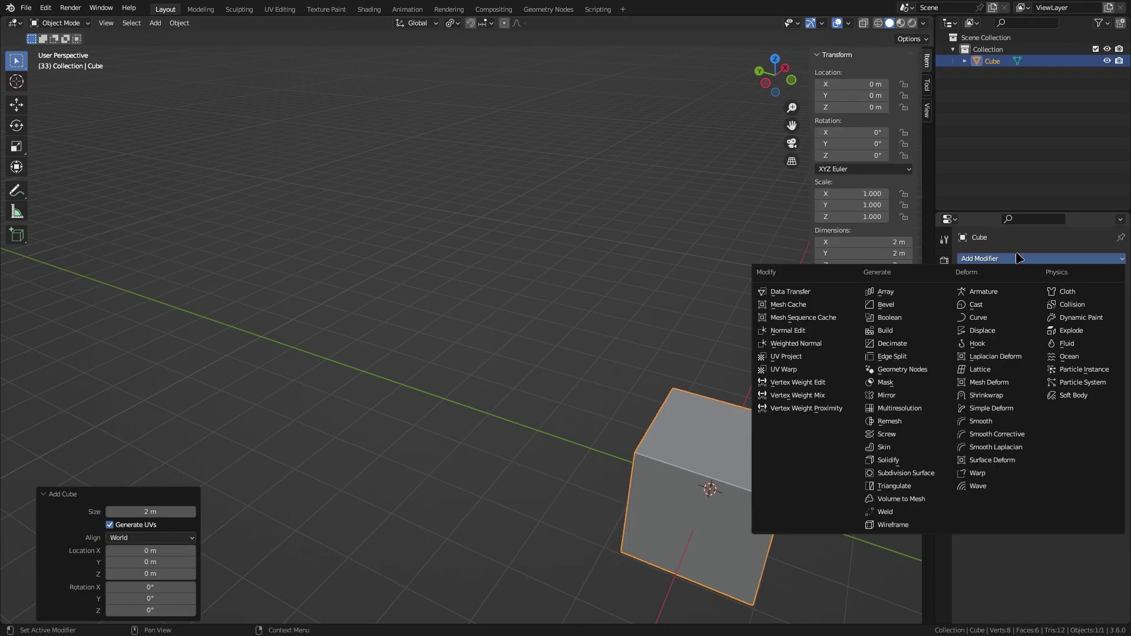
left_click(908, 447)
middle_click_drag(651, 467, 471, 394)
scroll(439, 405, "up", 3)
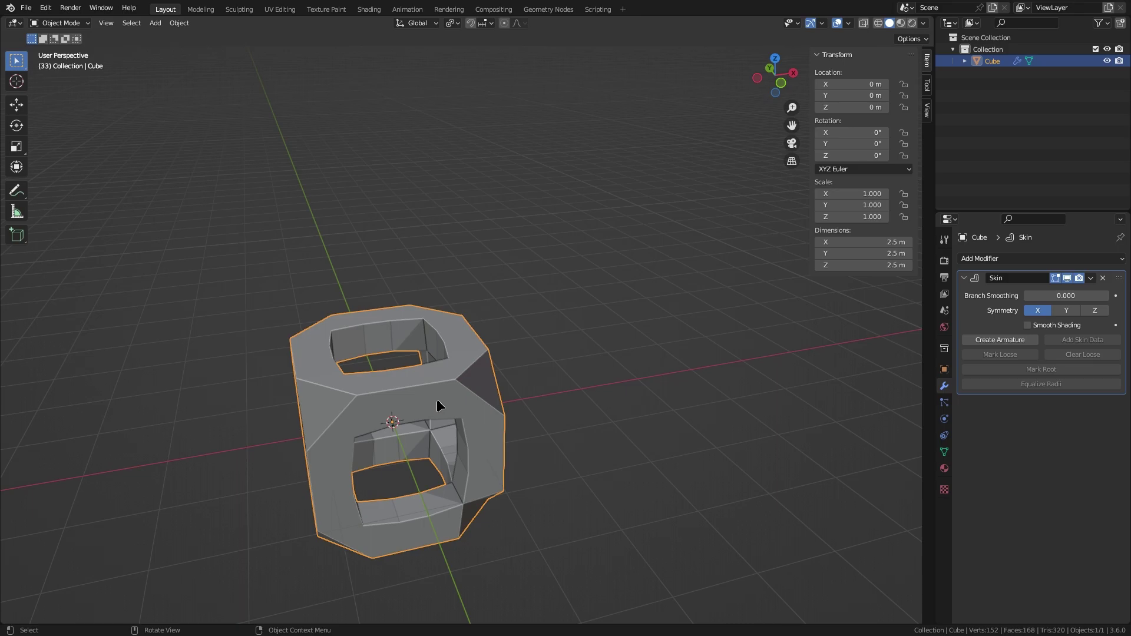
- Inspect the original cube inside the skin as a wireframe in Edit Mode, and return to Object Mode with solid shading
key("Tab")
mouse_move(458, 399)
middle_mouse_down()
mouse_move(689, 388)
mouse_move(498, 417)
middle_mouse_up()
key("z")
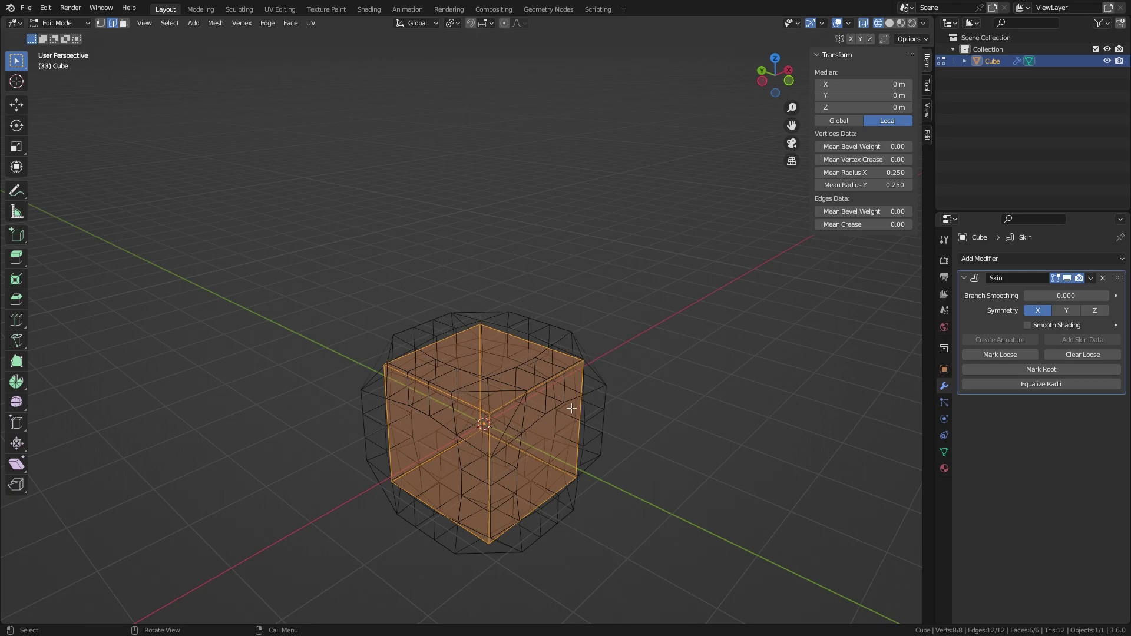
key("Tab")
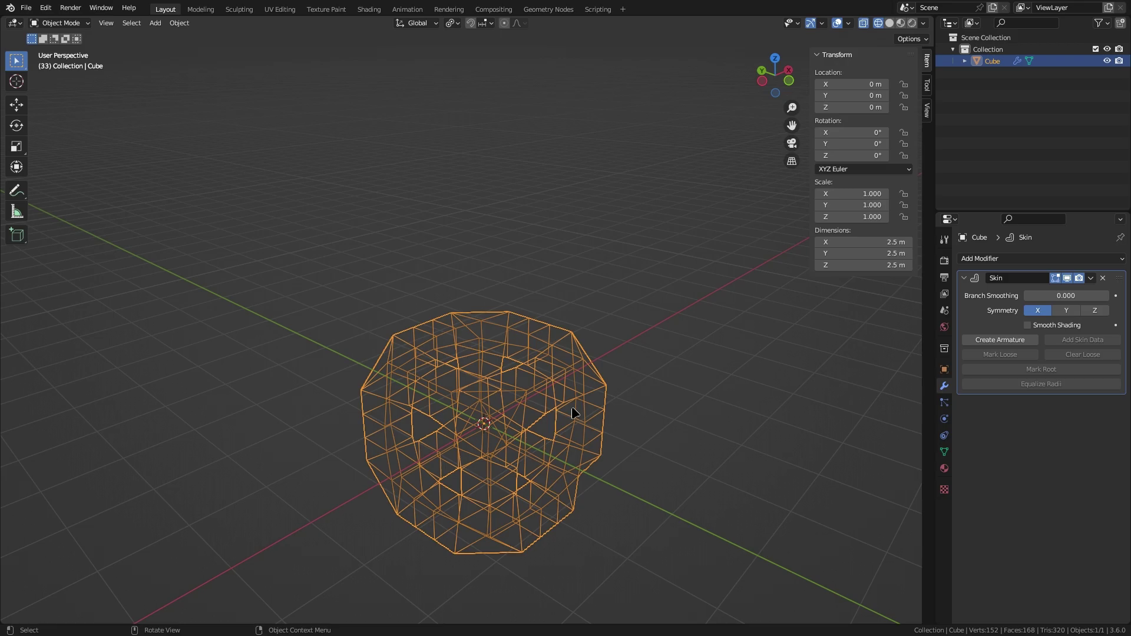
key("z")
- Examine the skinned cube frame and its openings from several angles
scroll(642, 408, "up", 2)
middle_click_drag(566, 408, 523, 411)
middle_click_drag(98, 373, 289, 358, "shift")
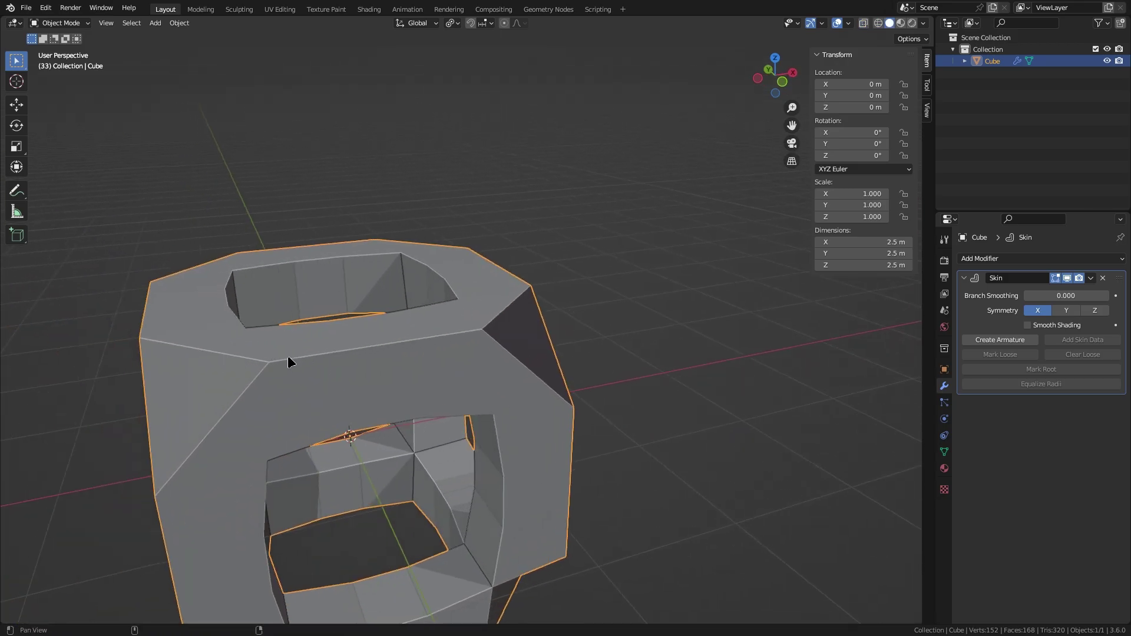
scroll(407, 356, "down", 2)
middle_click_drag(396, 361, 466, 389)
middle_click_drag(658, 411, 561, 385, "shift")
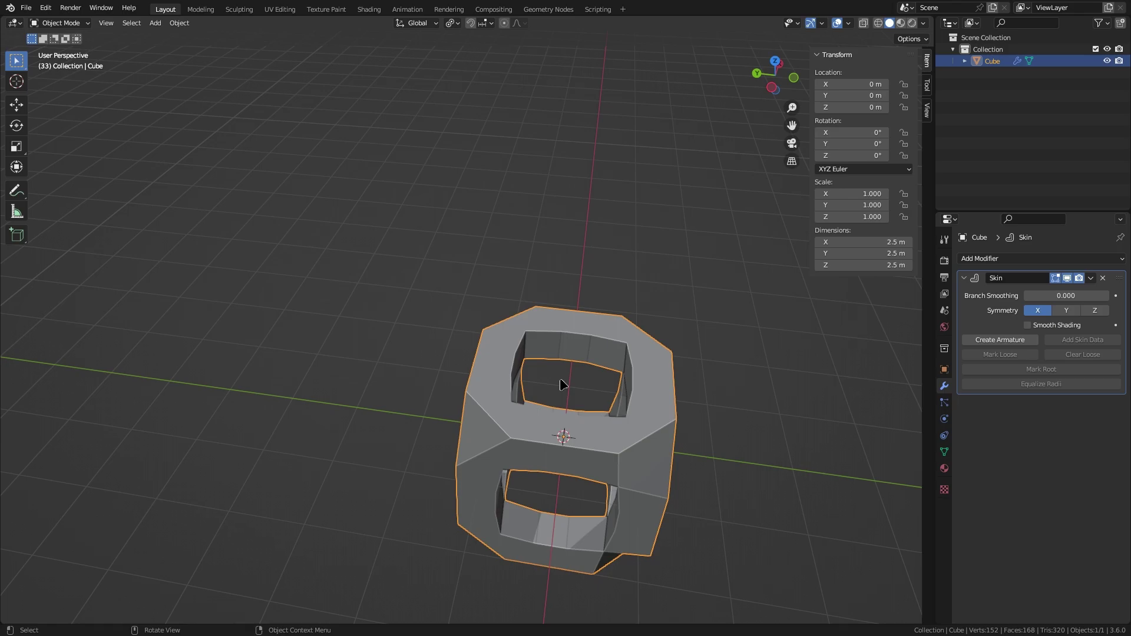
middle_click_drag(607, 454, 791, 363)
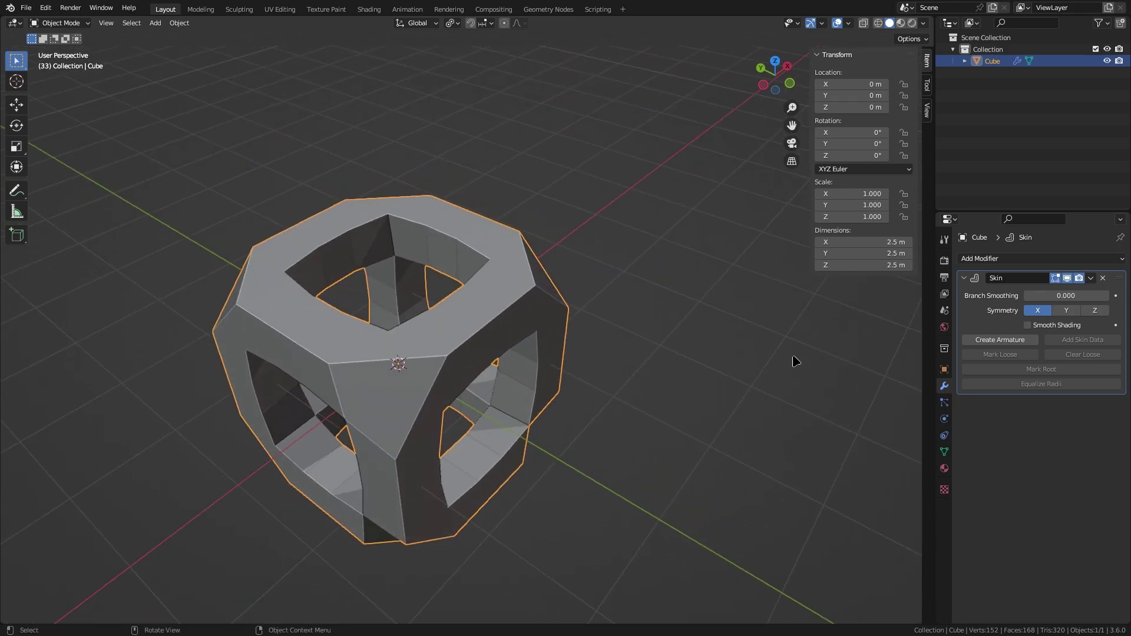
- Try Y and Z symmetry on the Skin modifier and leave symmetry off on all three axes
left_click(1066, 310)
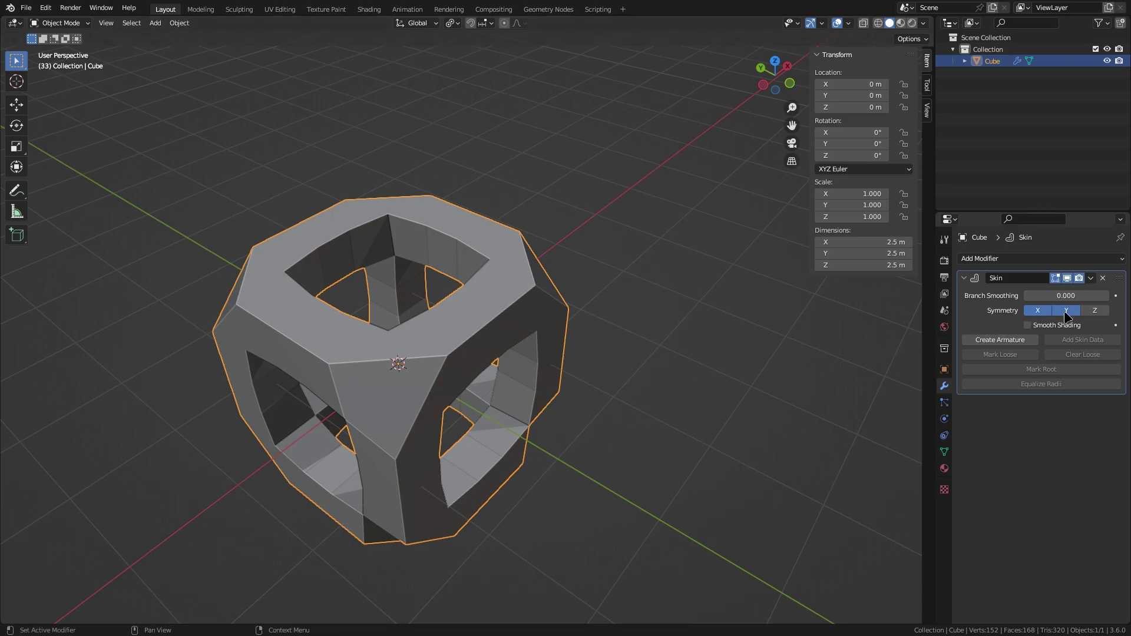
left_click(1097, 311)
left_click(1038, 312)
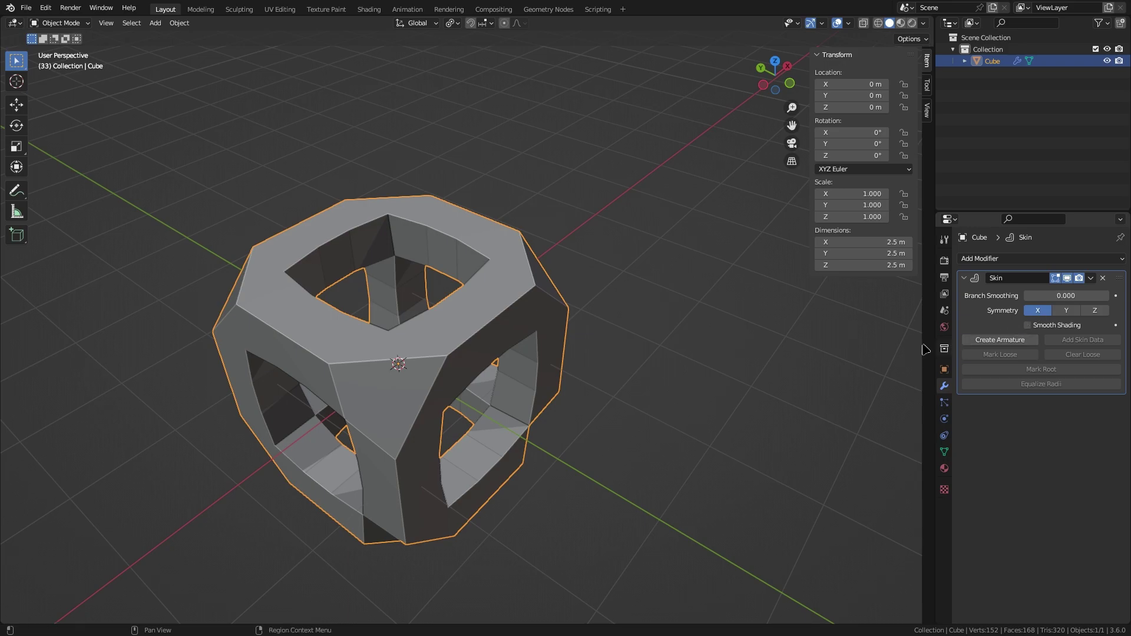
left_click(1038, 311)
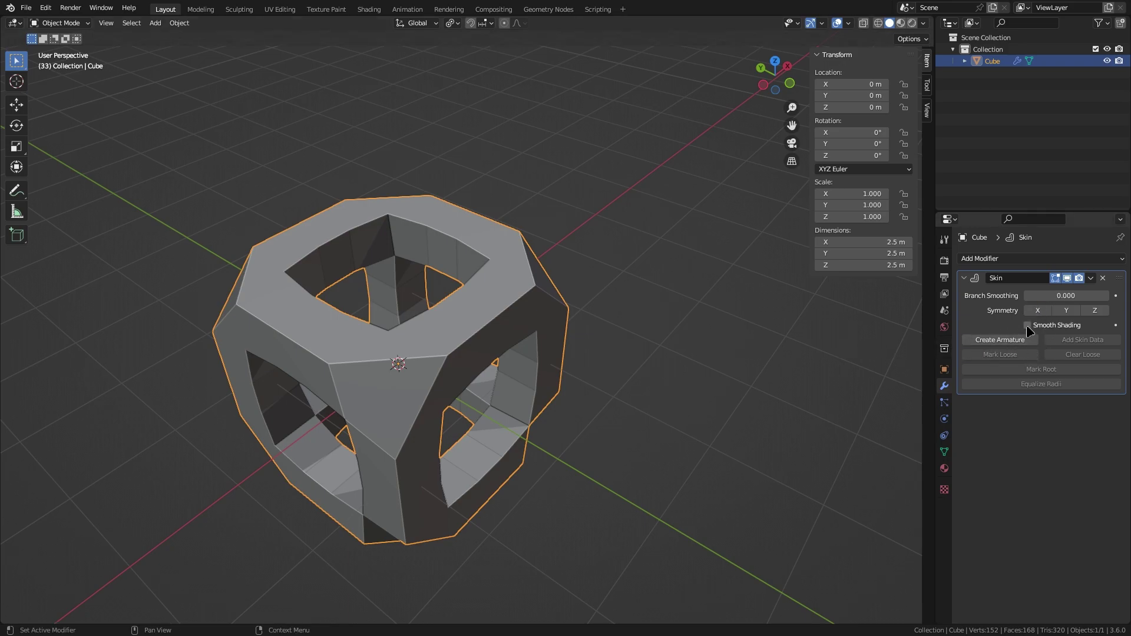
- Switch the Skin modifier's Smooth Shading on and back off, and set Branch Smoothing to 1.000
left_click(1027, 325)
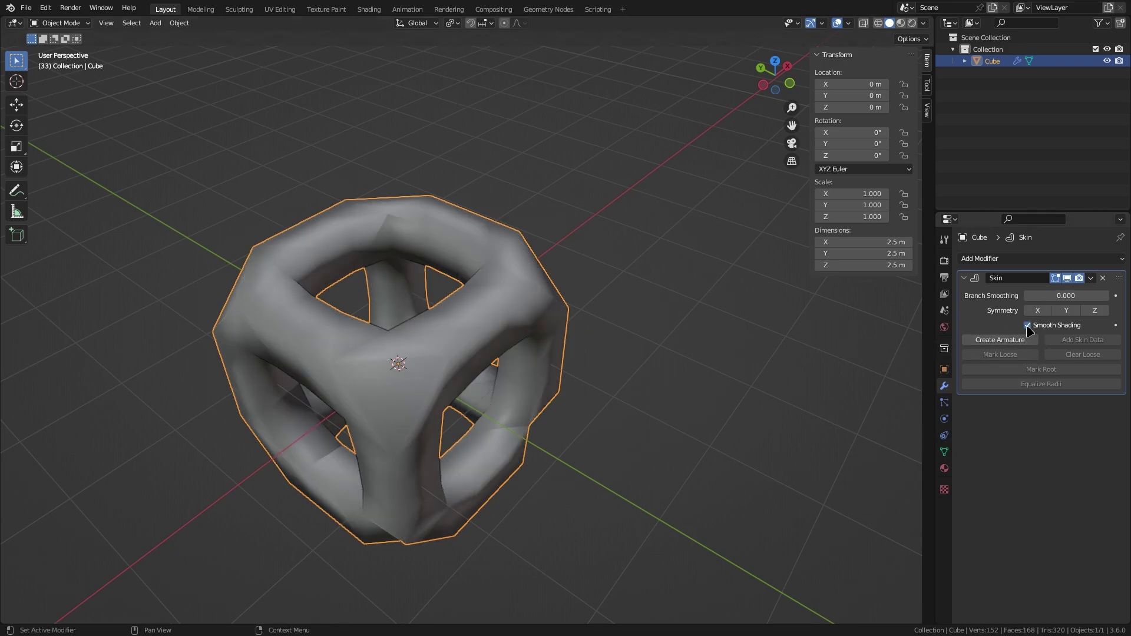
left_click(1026, 325)
mouse_move(1037, 295)
left_mouse_down()
mouse_move(1107, 296)
mouse_move(1024, 295)
mouse_move(1109, 296)
left_mouse_up()
scroll(460, 389, "down", 2)
scroll(460, 389, "up", 2)
middle_click_drag(379, 408, 538, 397)
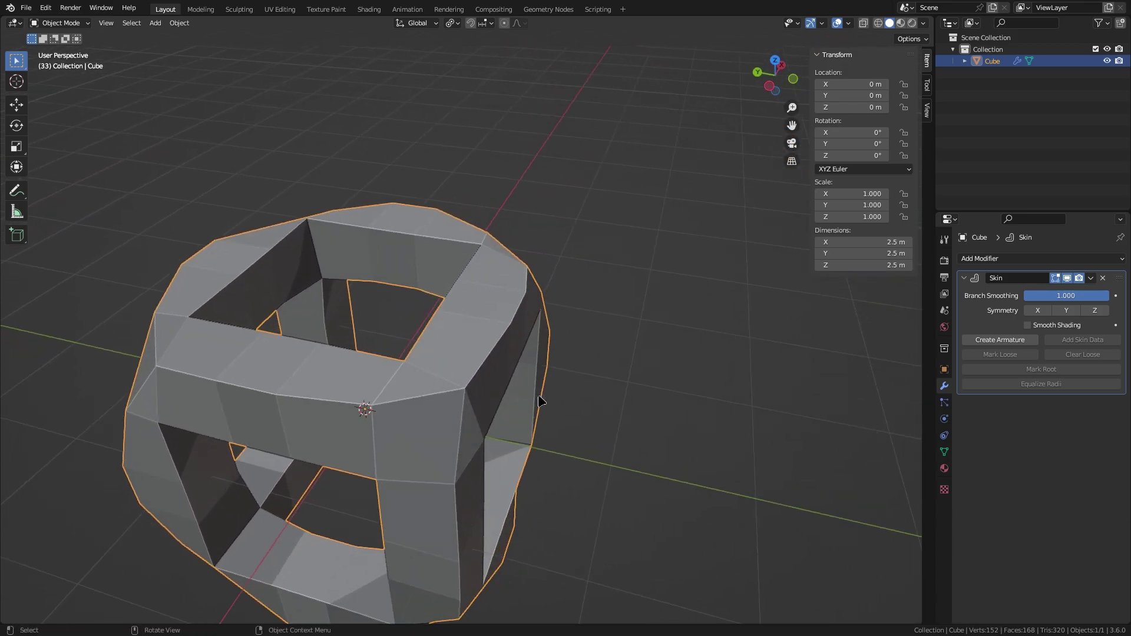
- Create an armature from the Skin modifier and try moving it off the cube
left_click(1007, 346)
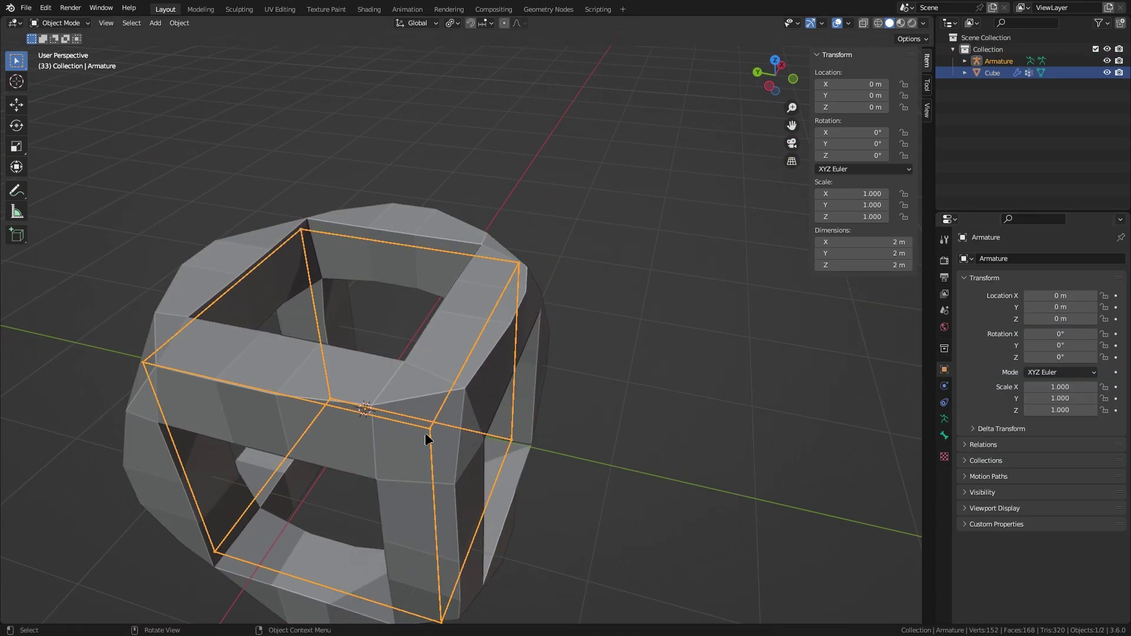
scroll(419, 422, "down", 2)
key("g")
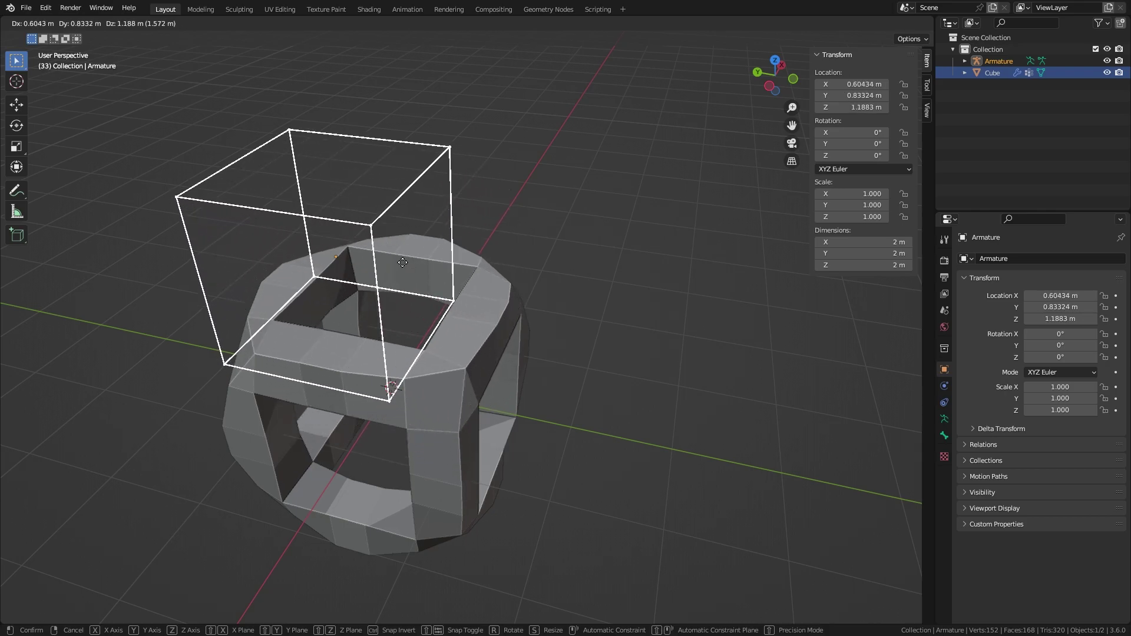
right_click(402, 263)
- Try to move an upper corner joint of the armature in Edit Mode
scroll(451, 276, "up", 2)
middle_click_drag(498, 280, 442, 333)
scroll(416, 361, "up", 3)
middle_click_drag(417, 406, 419, 403, "shift")
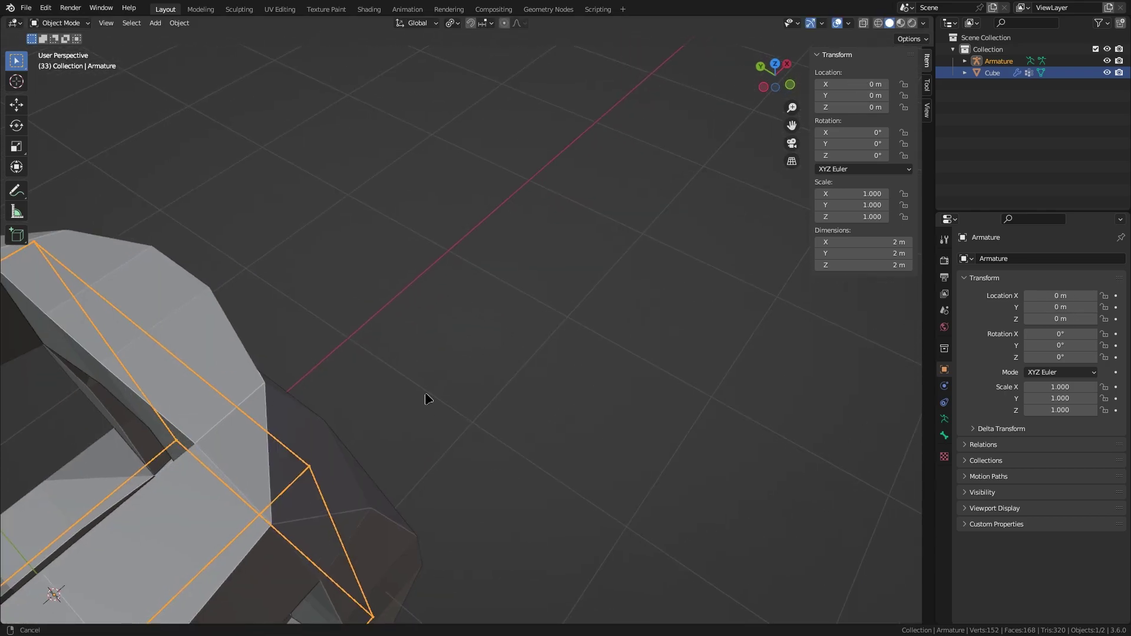
scroll(462, 351, "down", 2)
key("Tab")
scroll(454, 341, "down", 3)
key("g")
left_click(445, 259)
left_click(447, 320)
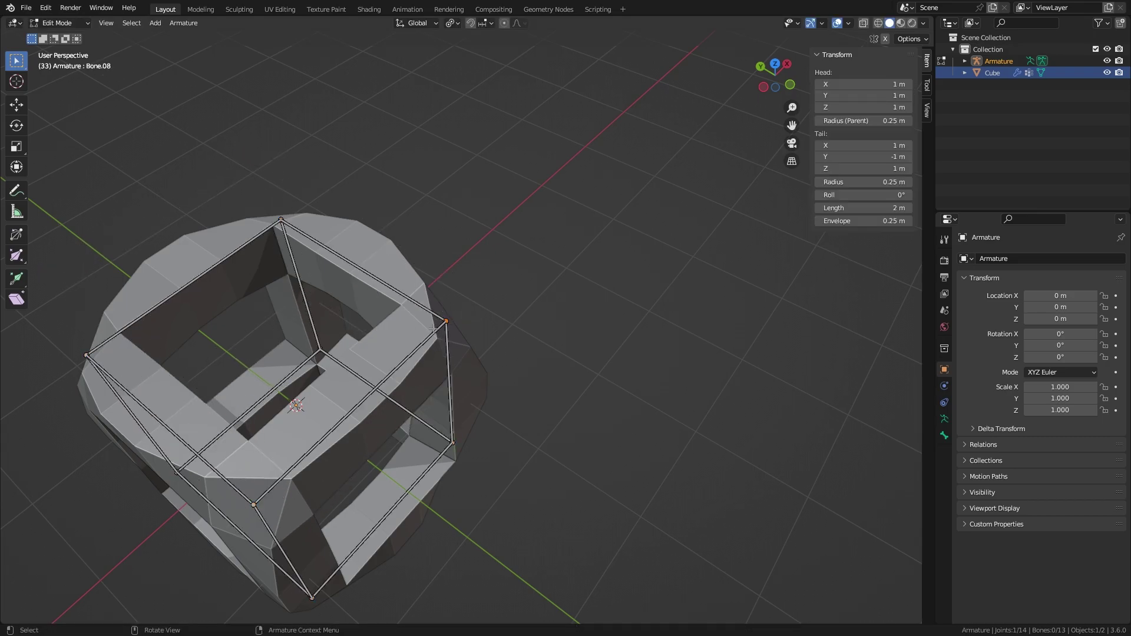
- Select an upper bone of the armature and try to move it in Edit Mode
left_click(433, 329)
key("g")
right_click(478, 261)
scroll(444, 340, "down", 3)
key("Tab")
scroll(444, 339, "up", 3)
key("Tab")
- Switch the armature to Pose Mode and try rotating the selected upper bone
key("ctrl+Tab")
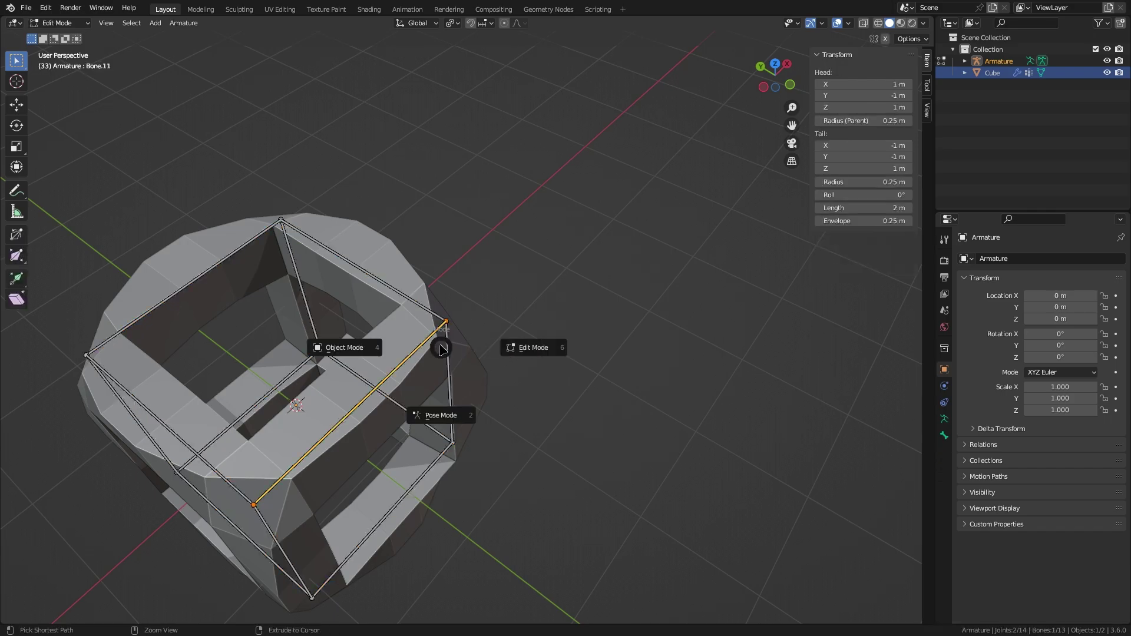
left_click(449, 410)
middle_click_drag(472, 337, 512, 252)
key("r")
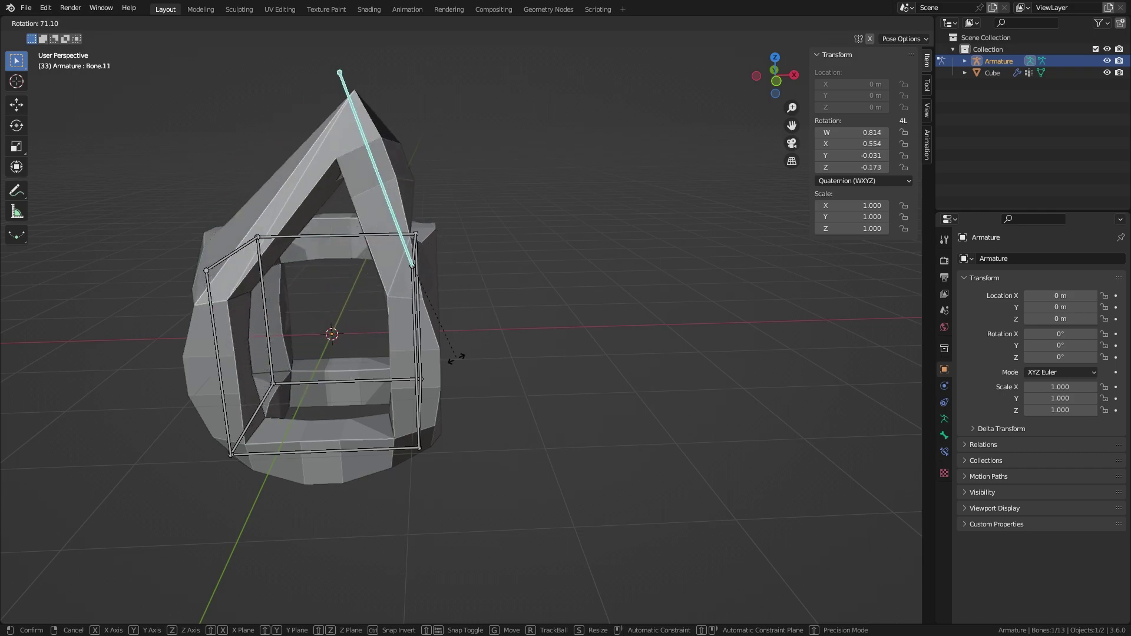
right_click(451, 255)
- Select the neighbouring upper bone and examine how the armature sits inside the skinned cube
left_click_drag(443, 318, 504, 380, "alt")
left_click(546, 353)
left_click_drag(560, 355, 590, 376, "alt+shift")
scroll(655, 397, "up", 1)
left_click_drag(661, 423, 604, 382, "alt+shift")
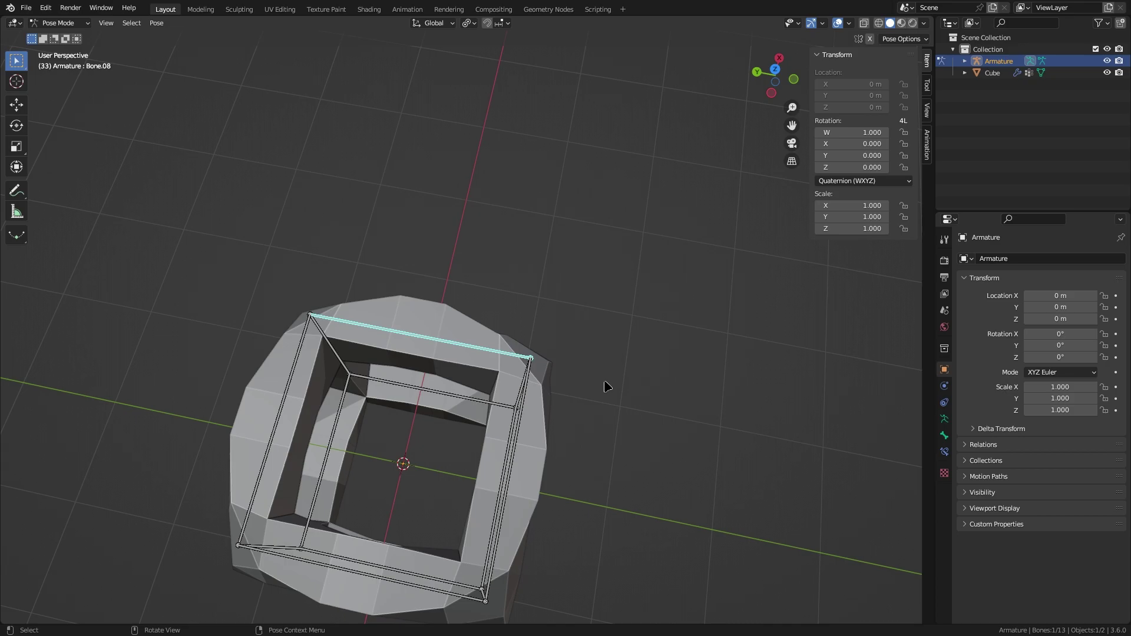
middle_click_drag(557, 413, 432, 362)
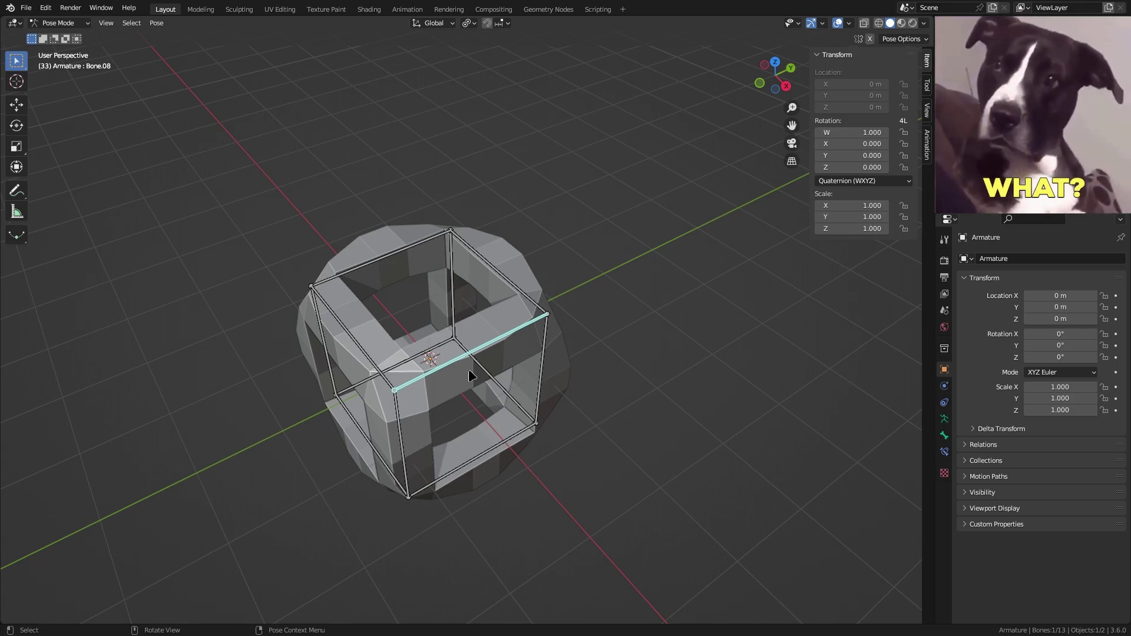
- Delete all of the armature's bones in Edit Mode and return to Object Mode
middle_click_drag(468, 370, 528, 363)
key("Tab")
key("a")
key("Delete")
key("Tab")
key("ctrl+Tab")
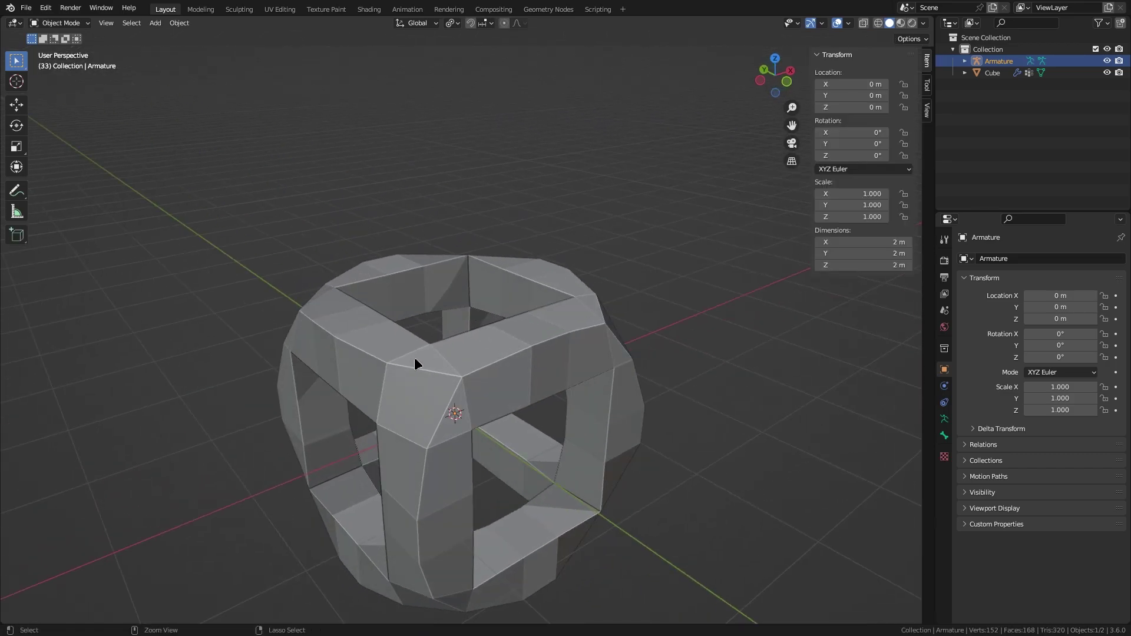
- Remove the Armature and Skin modifiers from the cube
left_click(441, 356)
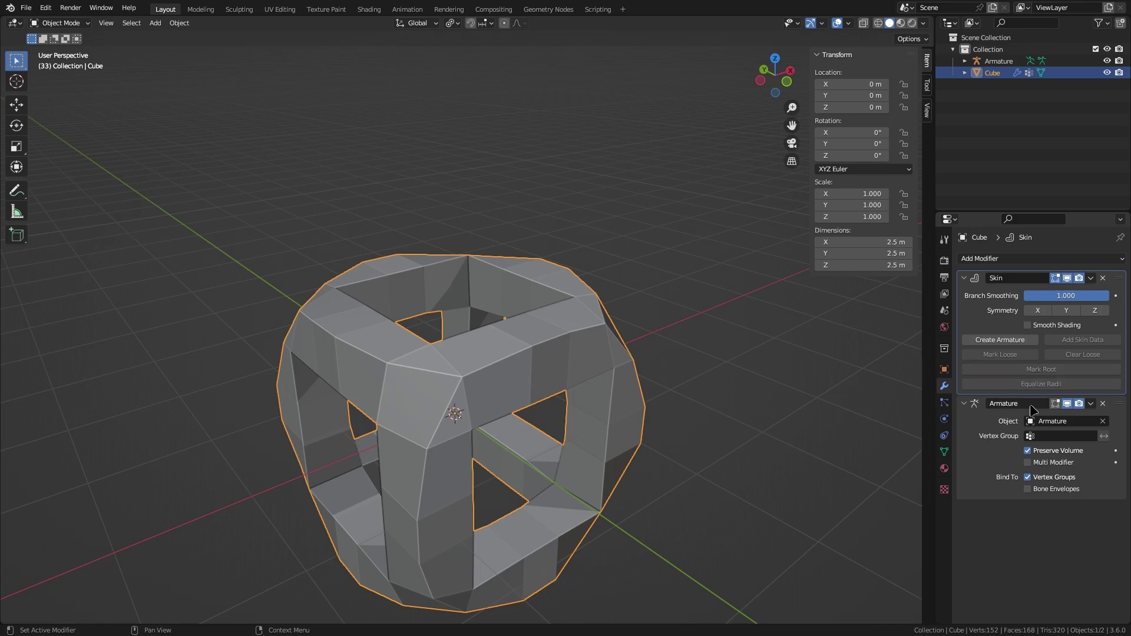
left_click(1103, 403)
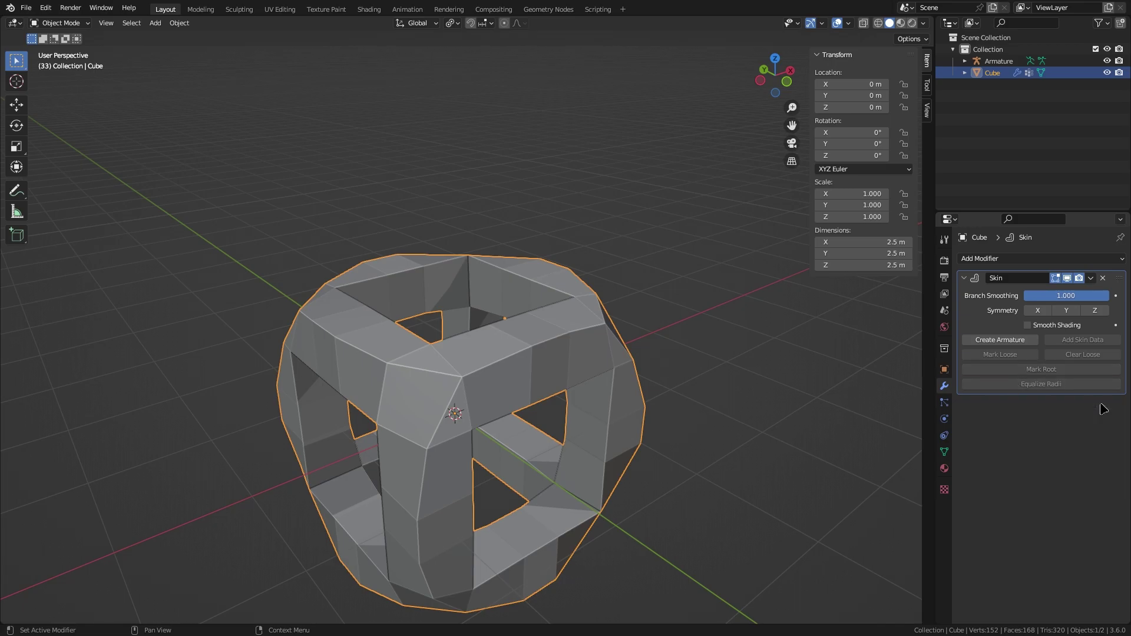
left_click(1103, 278)
- Add a Solidify modifier to the cube and set its Offset to 1.0000
left_click(1030, 260)
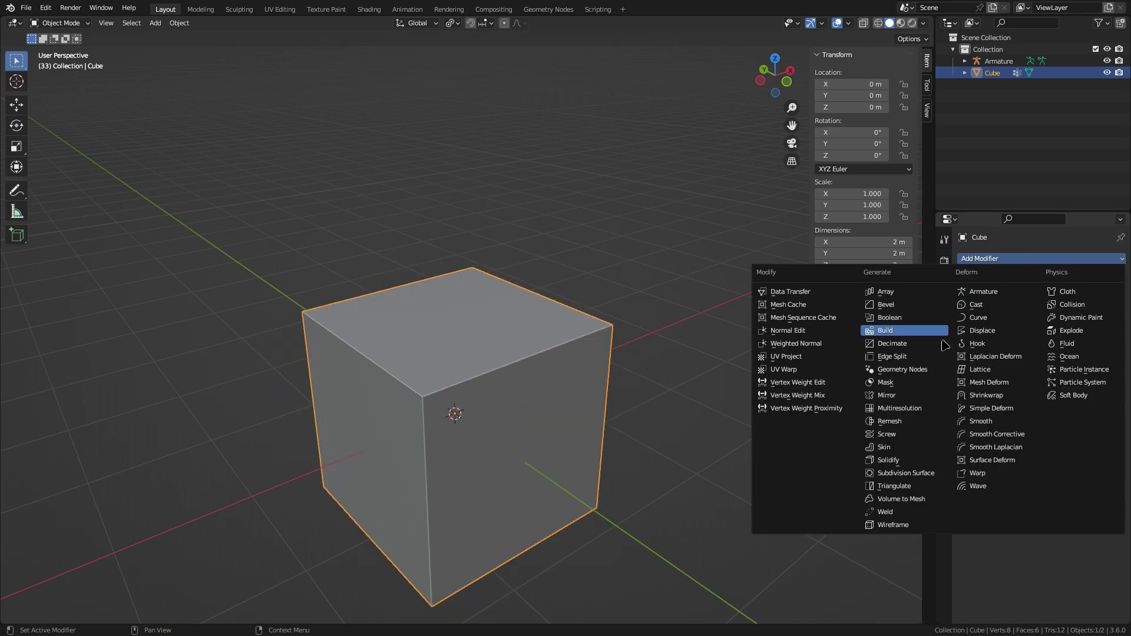
left_click(912, 462)
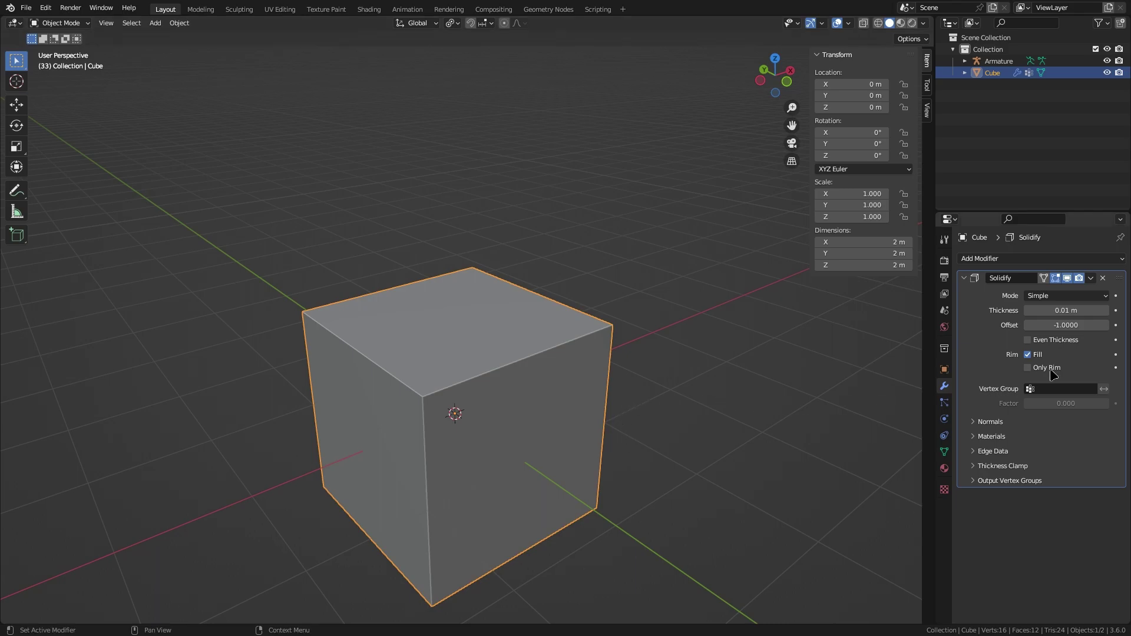
left_click_drag(1069, 325, 1125, 325)
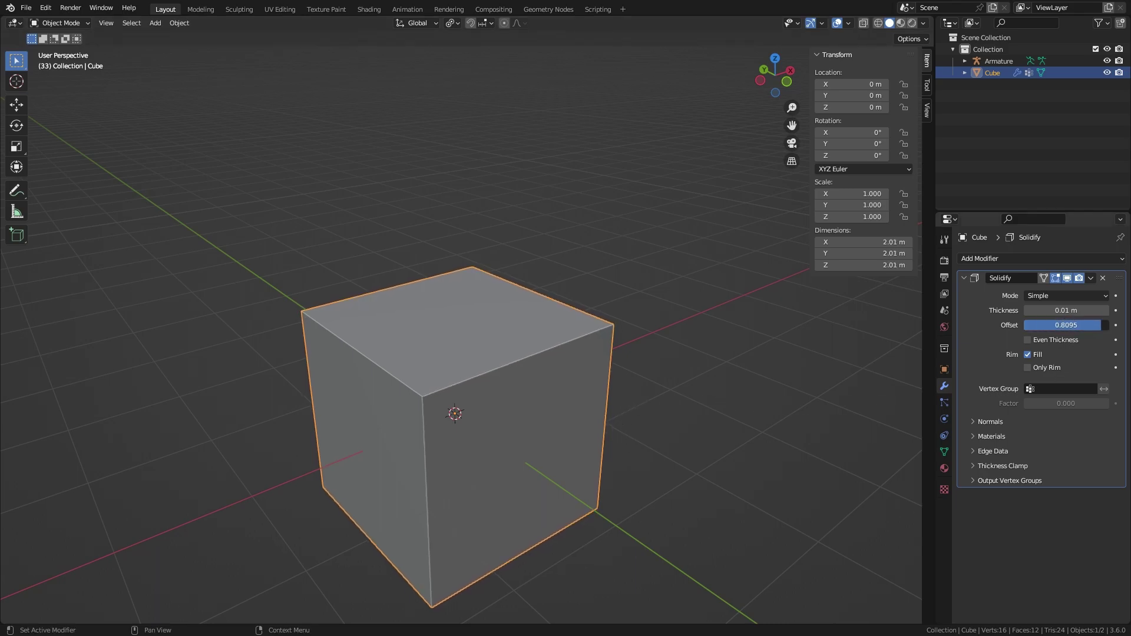
- Delete the cube's side face on the positive X side in Edit Mode and return to Object Mode
key("Tab")
middle_click_drag(538, 419, 524, 422)
key("3")
middle_click_drag(666, 391, 545, 480)
left_click(545, 480)
key("x")
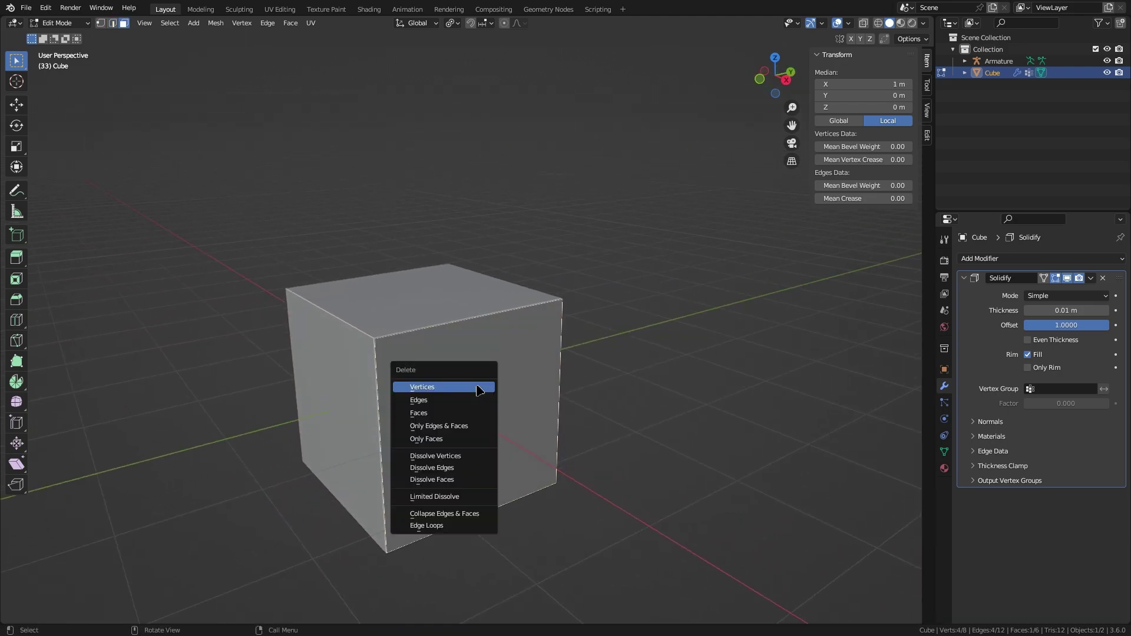
left_click(429, 413)
middle_click_drag(429, 413, 481, 380)
key("Tab")
- Raise the Solidify thickness to 0.05 m and on to 0.13 m while viewing the rim of the open side
scroll(480, 380, "up", 10)
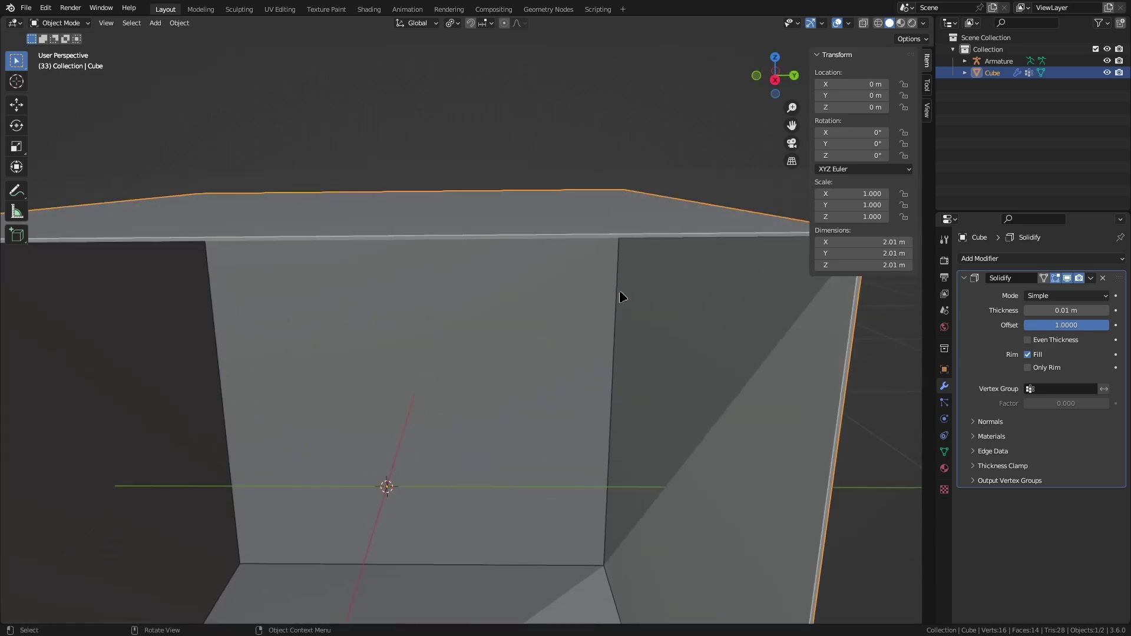
middle_click_drag(620, 292, 532, 326, "shift")
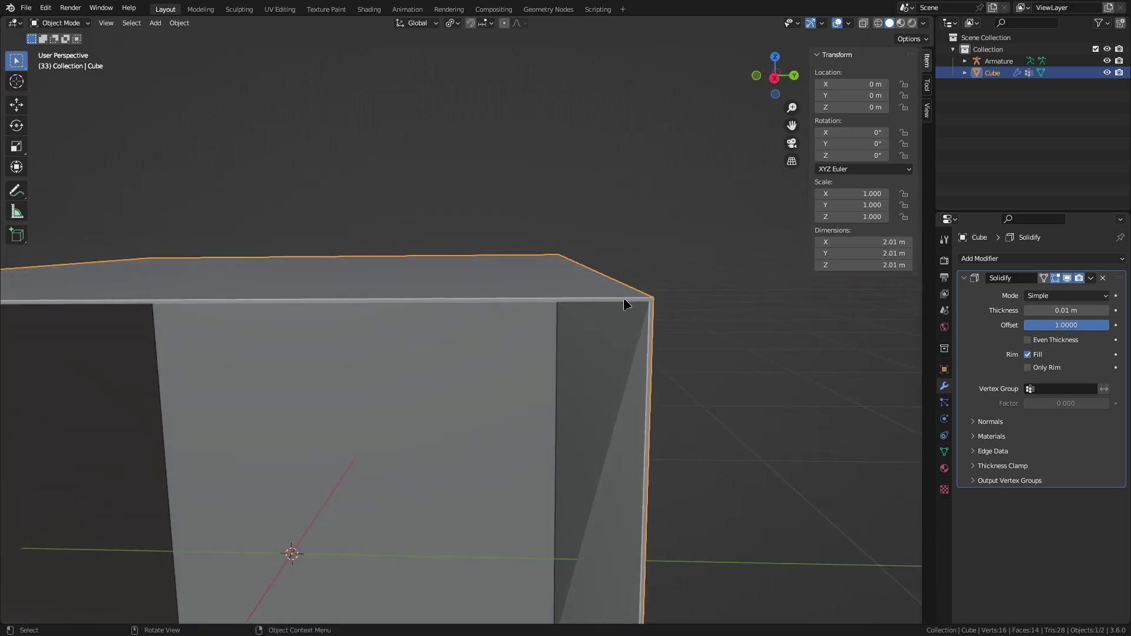
left_click_drag(1046, 314, 1107, 325)
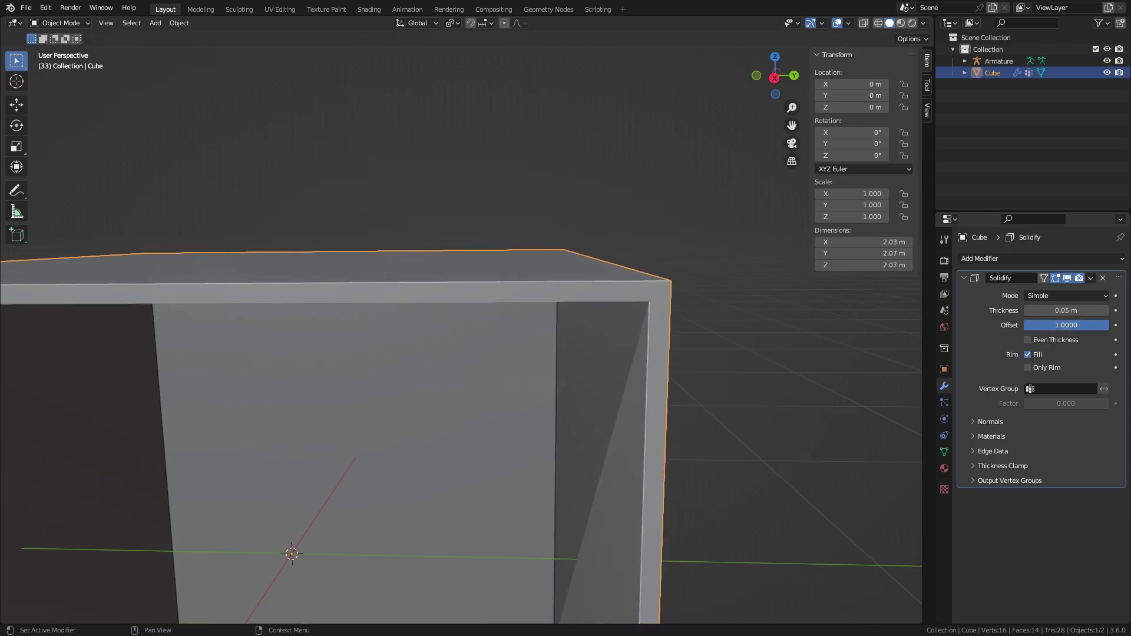
scroll(487, 346, "down", 3)
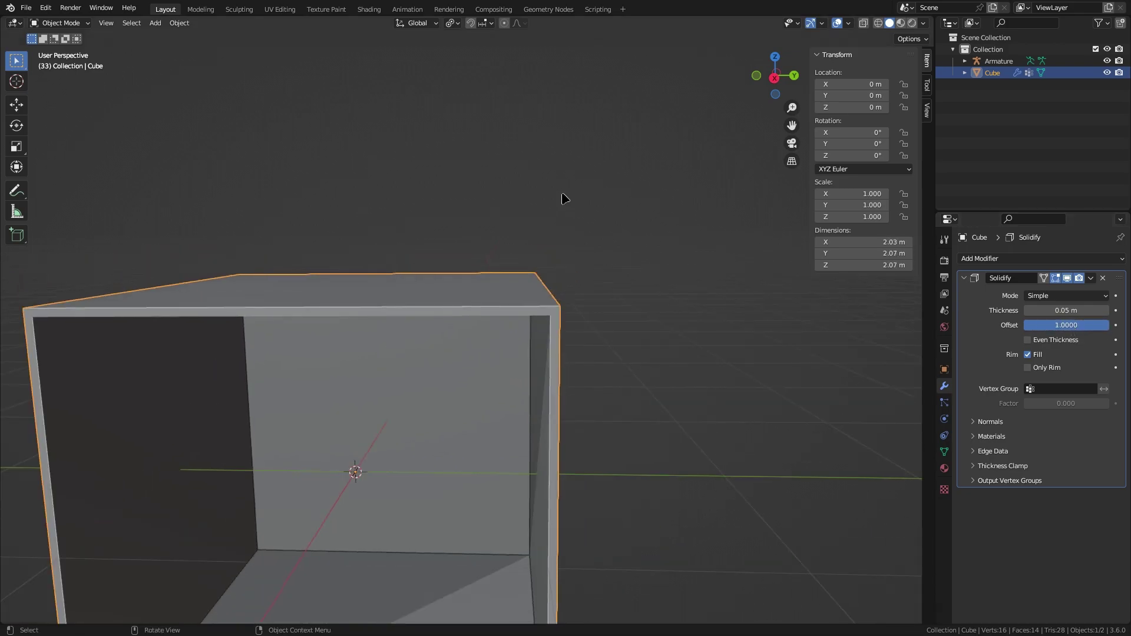
mouse_move(1102, 325)
left_mouse_down()
mouse_move(1025, 325)
mouse_move(1046, 310)
mouse_move(1086, 311)
mouse_move(1047, 310)
mouse_move(1061, 325)
mouse_move(1108, 325)
left_mouse_up()
- Switch Even Thickness on and off to compare the walls, leaving it enabled
left_click(1028, 340)
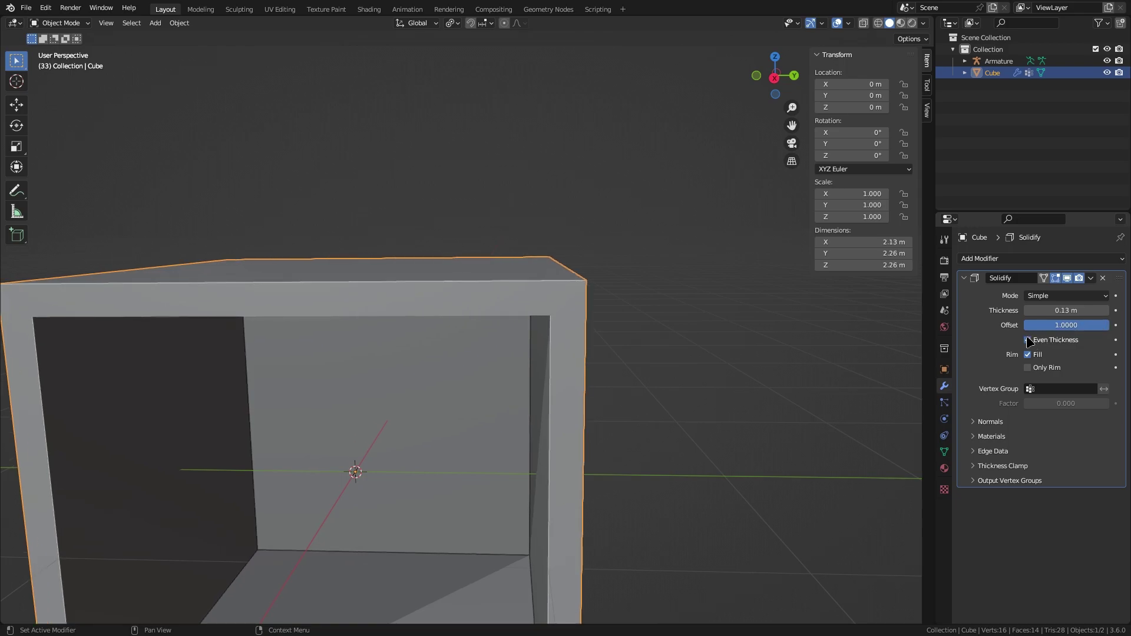
middle_click_drag(599, 343, 467, 321)
left_click(1028, 340)
left_click(1030, 342)
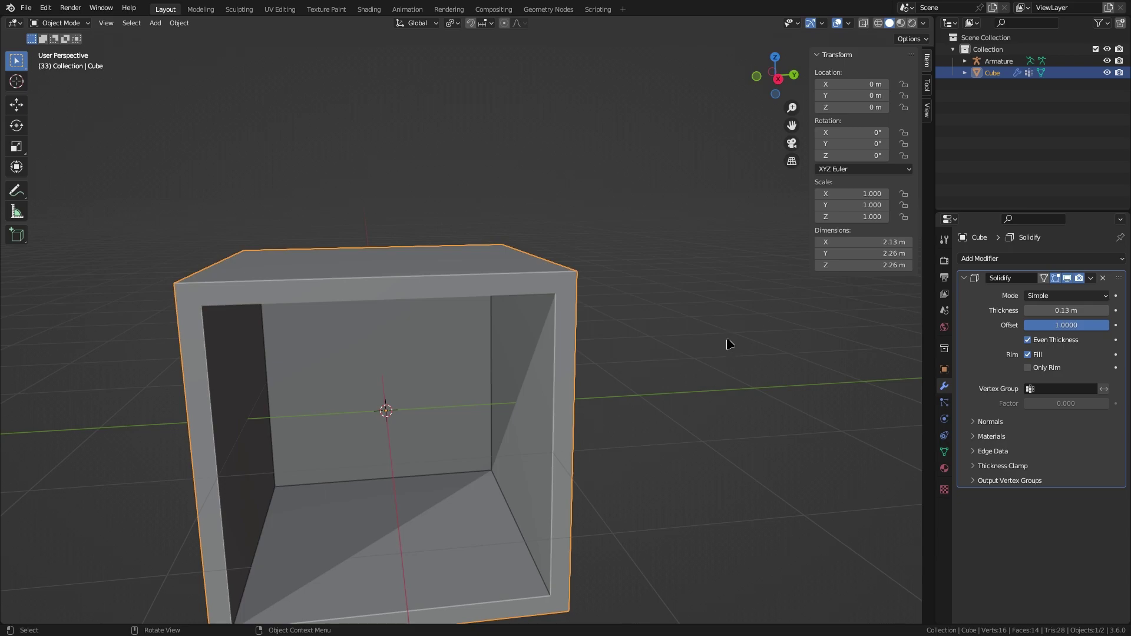
- Turn the rim Fill off and back on, enable Only Rim, and inspect the open cube
left_click(1028, 354)
scroll(514, 278, "up", 4)
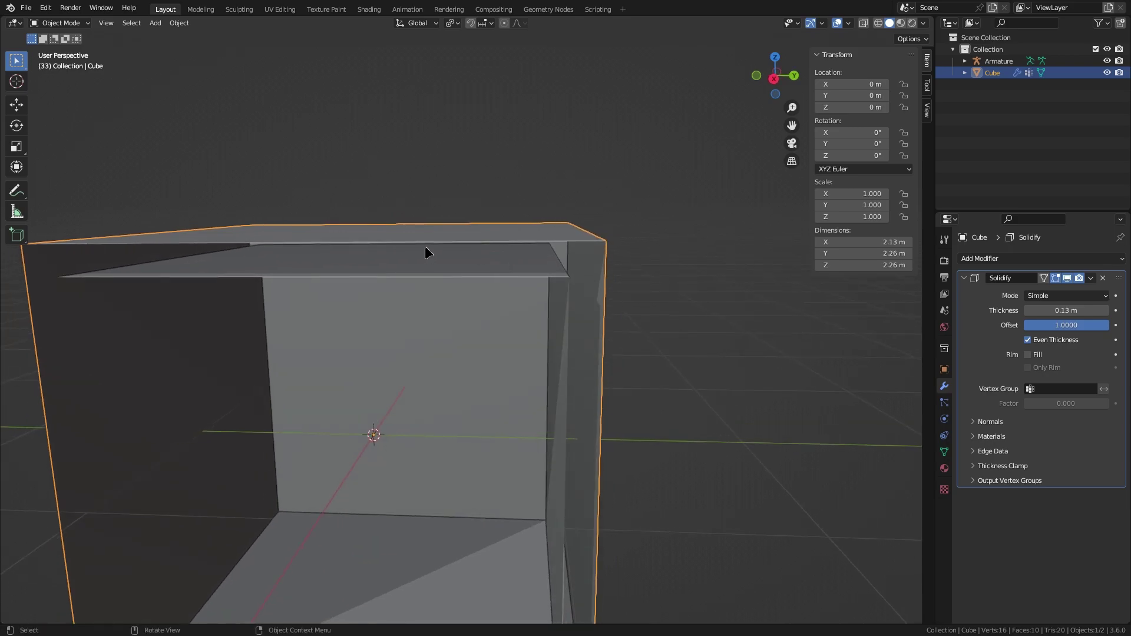
left_click(1030, 354)
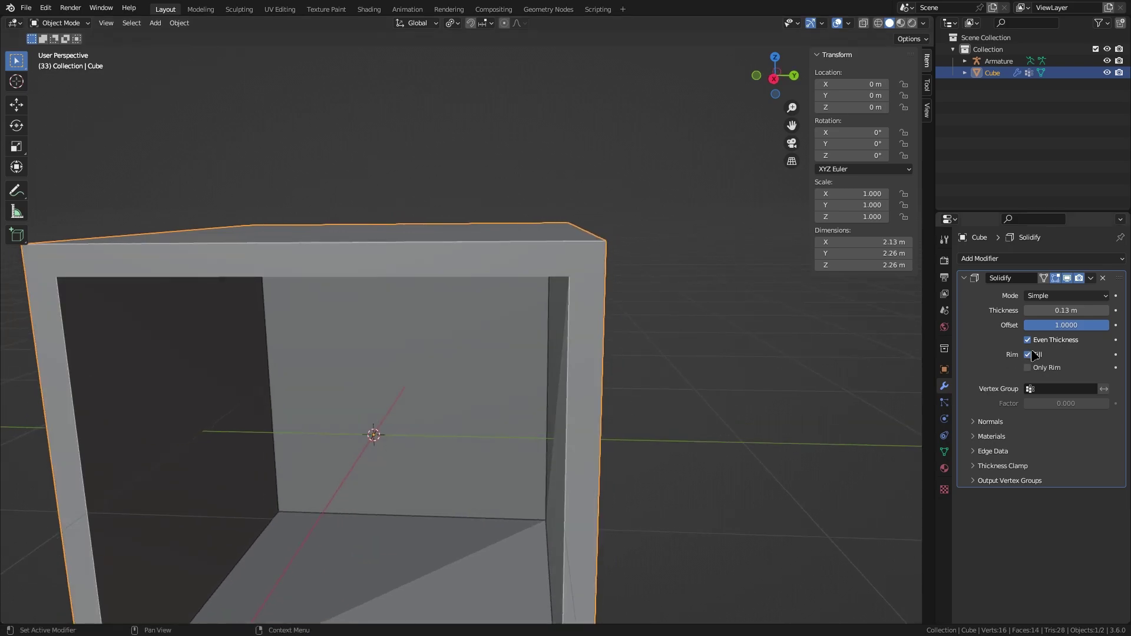
left_click(1028, 367)
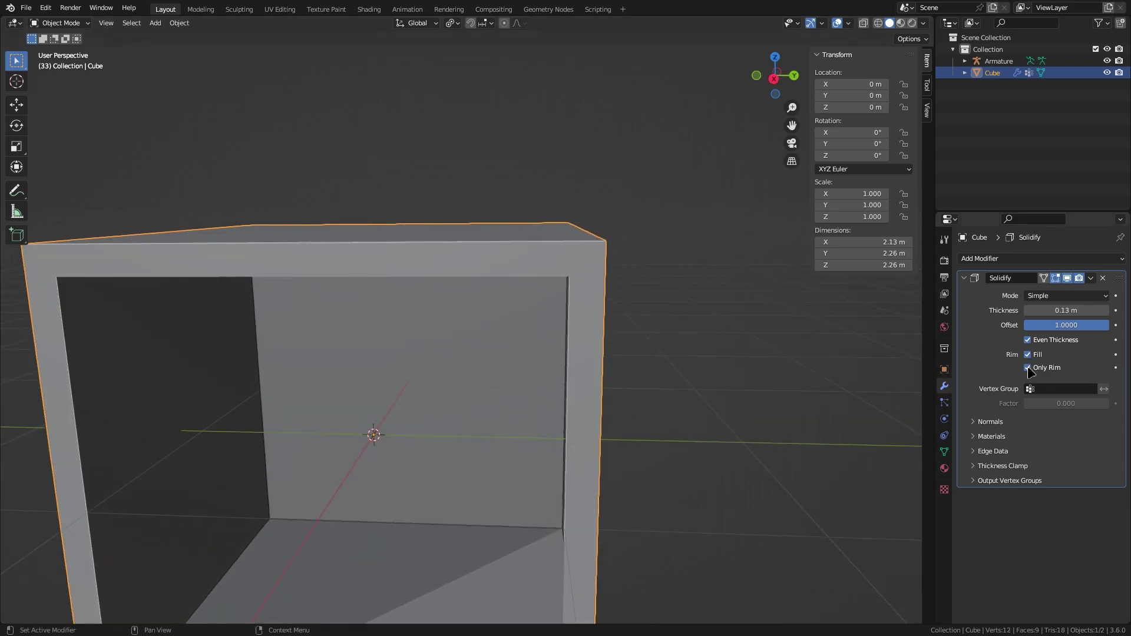
scroll(427, 321, "down", 3)
middle_click_drag(424, 317, 367, 301)
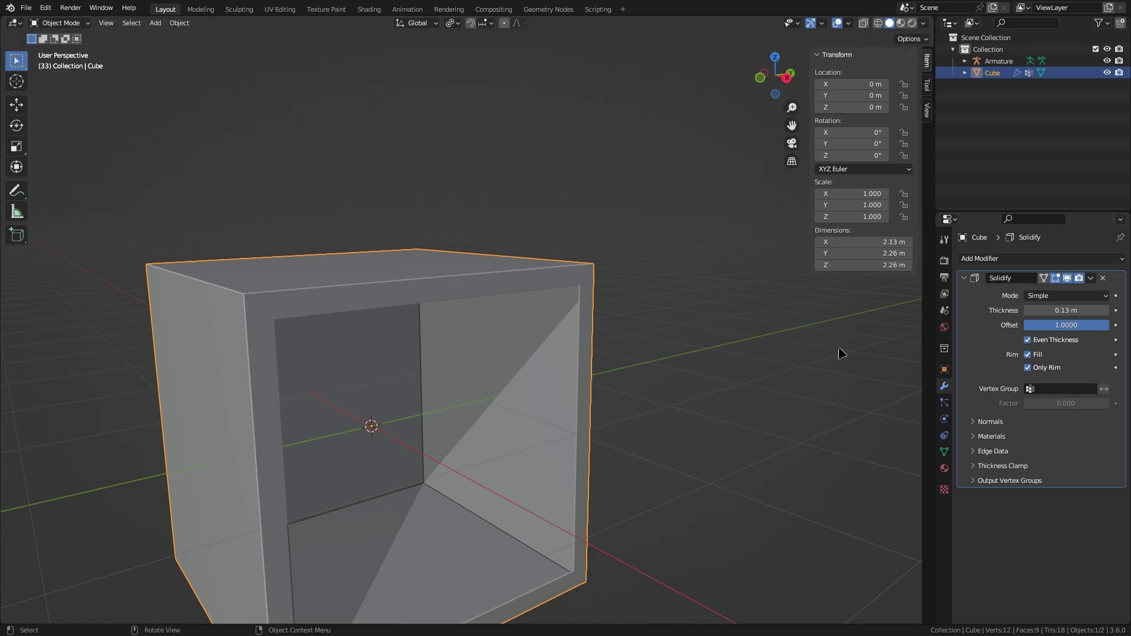
- Enter Edit Mode with wireframe shading and select the cube's side face on the positive Y side
scroll(520, 290, "down", 2)
key("Tab")
middle_click_drag(520, 289, 568, 327)
key("z")
left_click(407, 319)
middle_click_drag(408, 320, 510, 334)
left_click(522, 426)
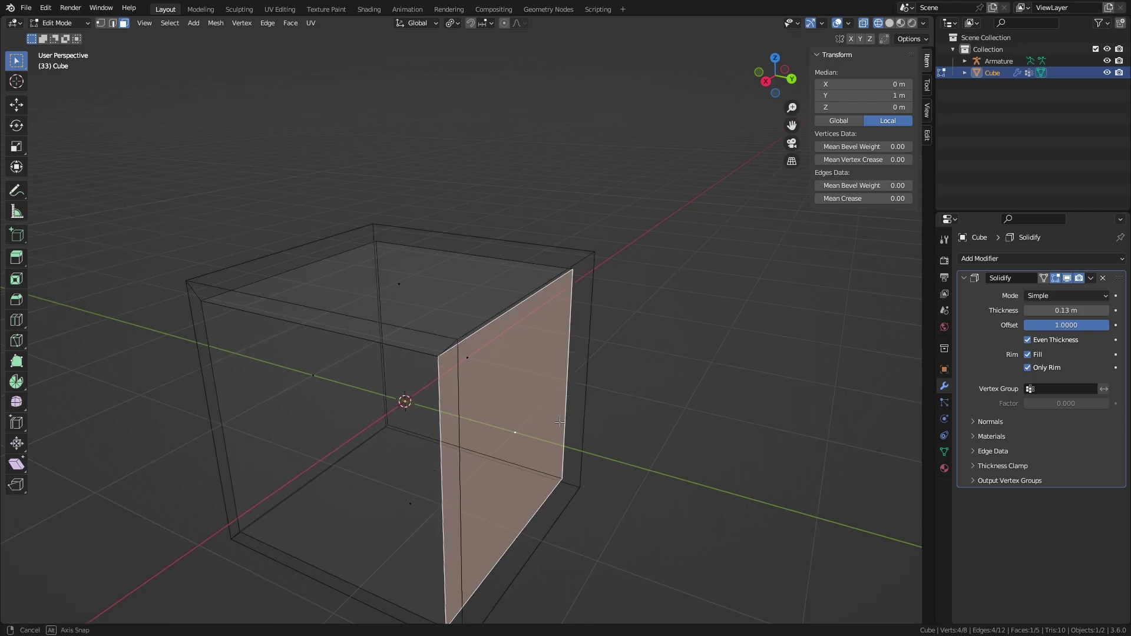
middle_click_drag(521, 426, 673, 399)
- Delete all of the cube's leftover bone vertex groups
left_click(944, 452)
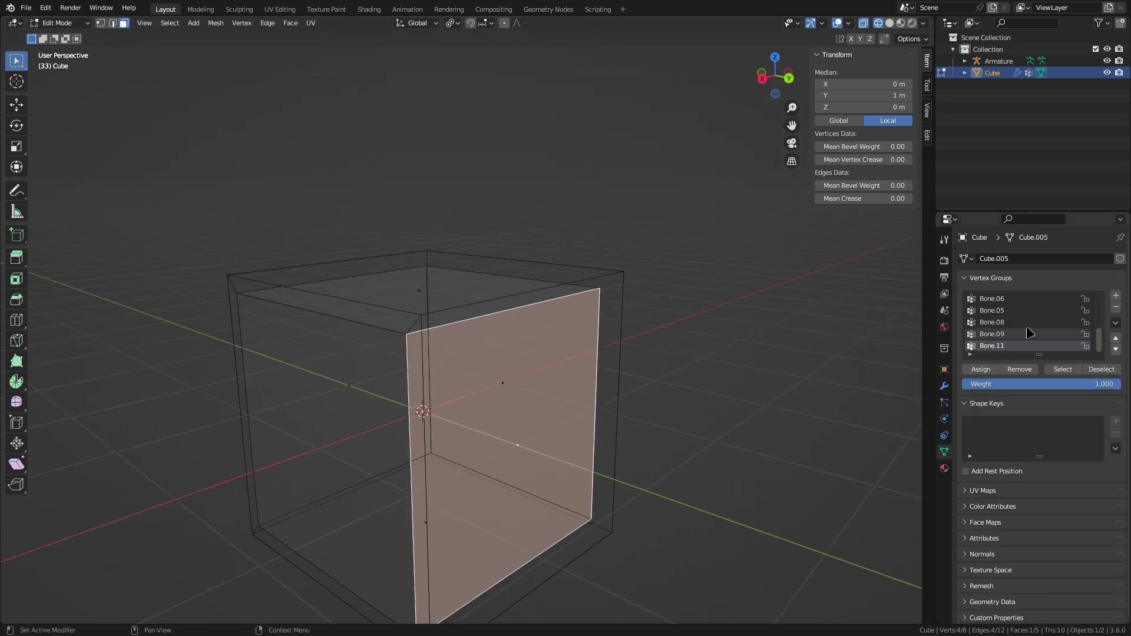
left_click(1116, 323)
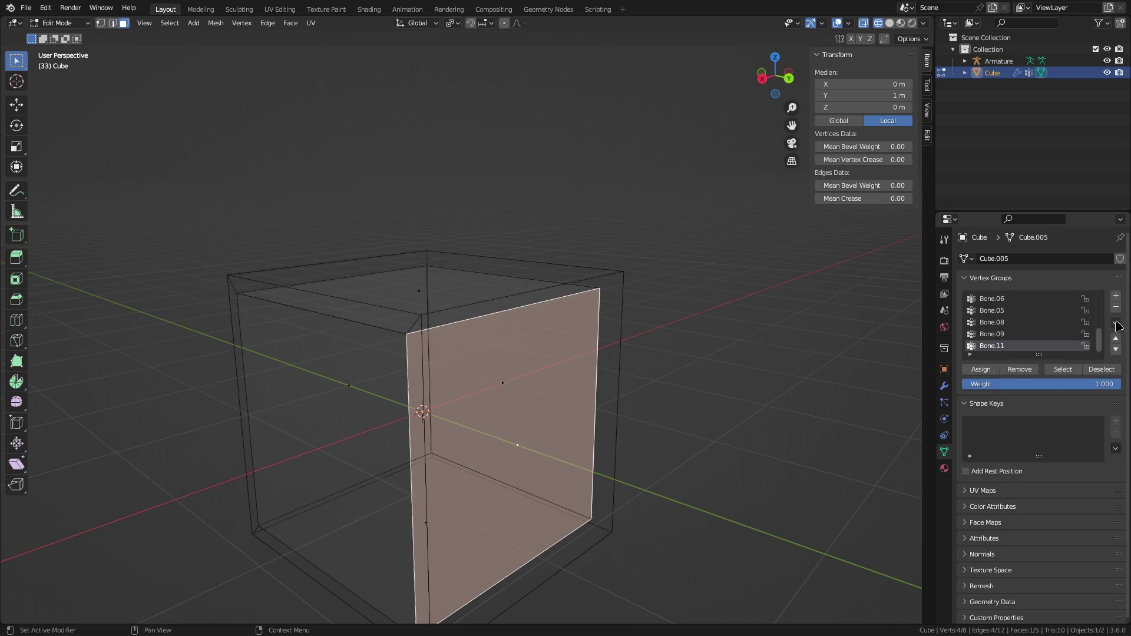
left_click(1116, 324)
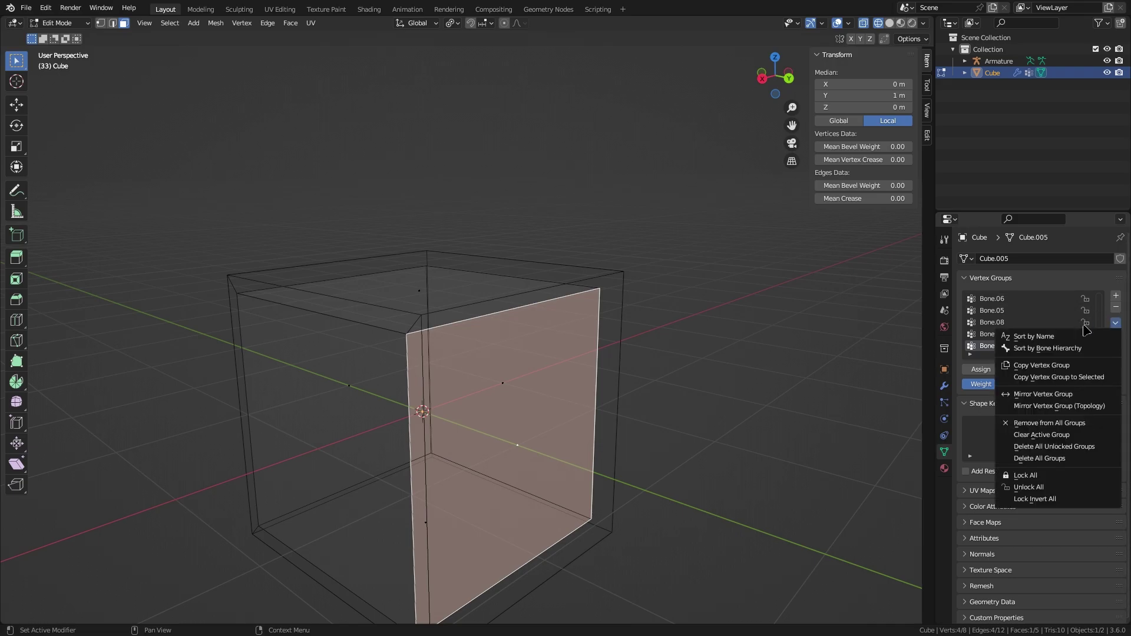
left_click(1069, 459)
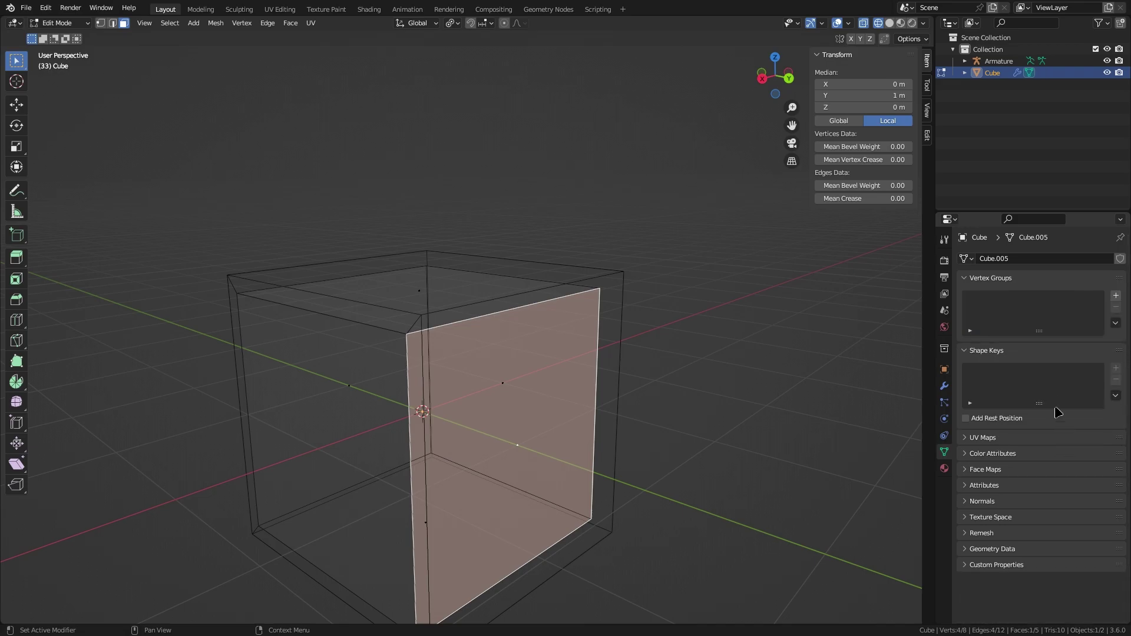
- Assign the selected face to a new vertex group and return to Object Mode with solid shading
left_click(1116, 295)
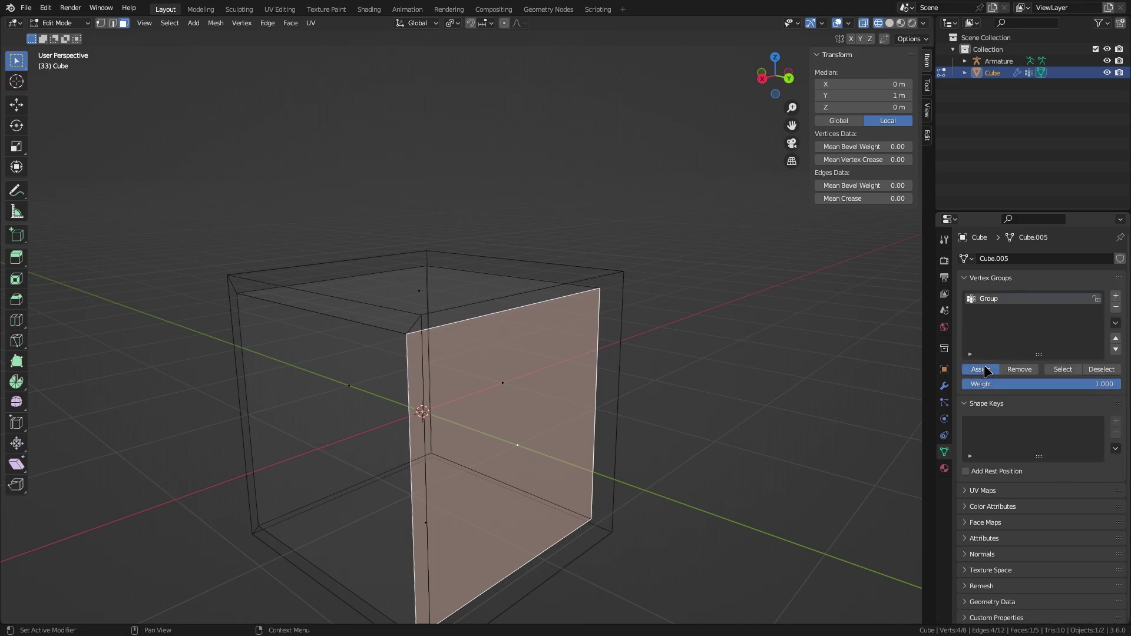
scroll(522, 384, "down", 1)
middle_click_drag(523, 385, 537, 382)
key("Tab")
scroll(530, 380, "up", 1)
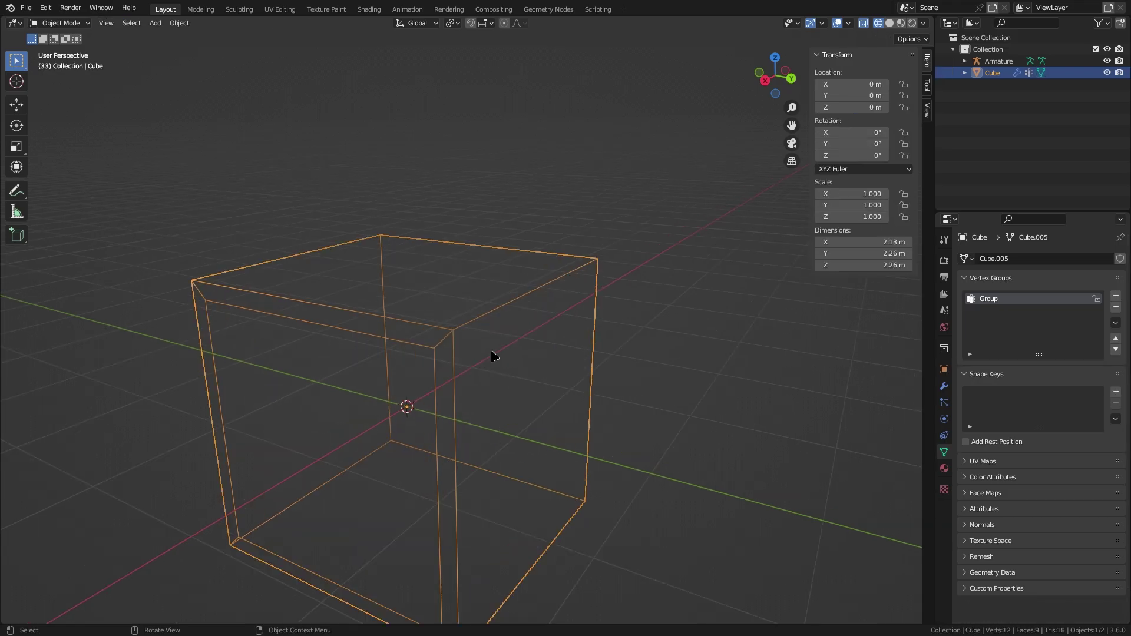
key("z")
left_click(545, 371)
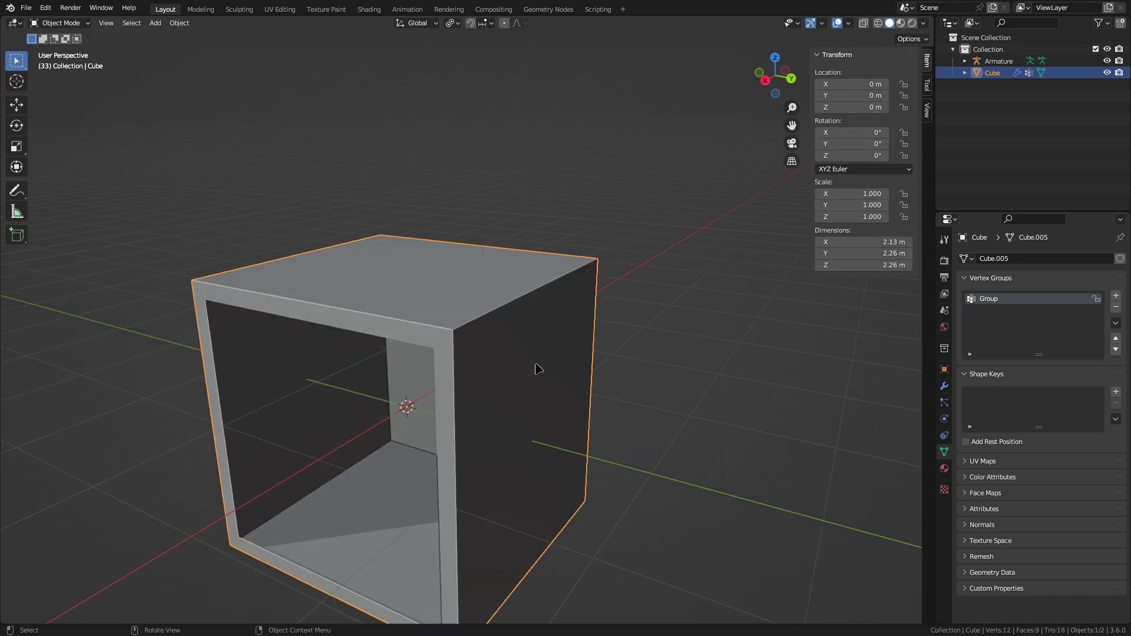
- Set the Solidify modifier's vertex group to Group and inspect the rim's thickness around the open side
left_click(944, 385)
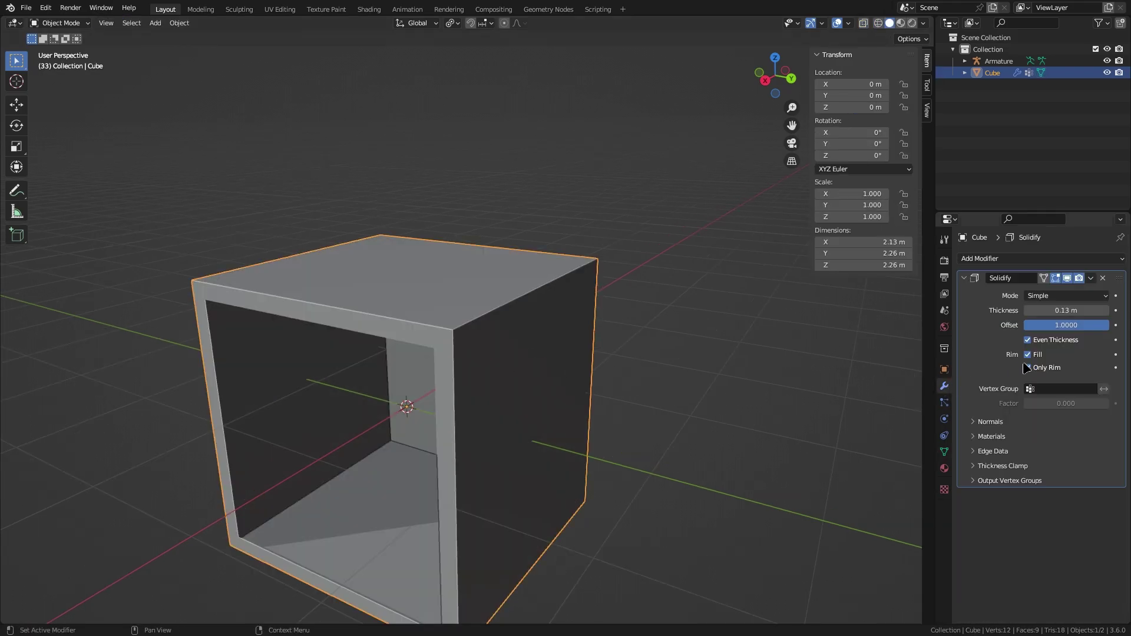
left_click(1046, 389)
left_click(1005, 407)
mouse_move(442, 407)
middle_mouse_down()
mouse_move(432, 407)
mouse_move(523, 280)
mouse_move(588, 298)
mouse_move(507, 318)
mouse_move(526, 253)
mouse_move(495, 242)
mouse_move(596, 260)
mouse_move(589, 277)
mouse_move(658, 238)
mouse_move(677, 278)
mouse_move(674, 250)
mouse_move(689, 232)
mouse_move(717, 247)
mouse_move(666, 371)
mouse_move(670, 318)
mouse_move(684, 306)
mouse_move(457, 351)
mouse_move(645, 298)
mouse_move(545, 308)
mouse_move(551, 326)
mouse_move(619, 320)
mouse_move(507, 309)
middle_mouse_up()
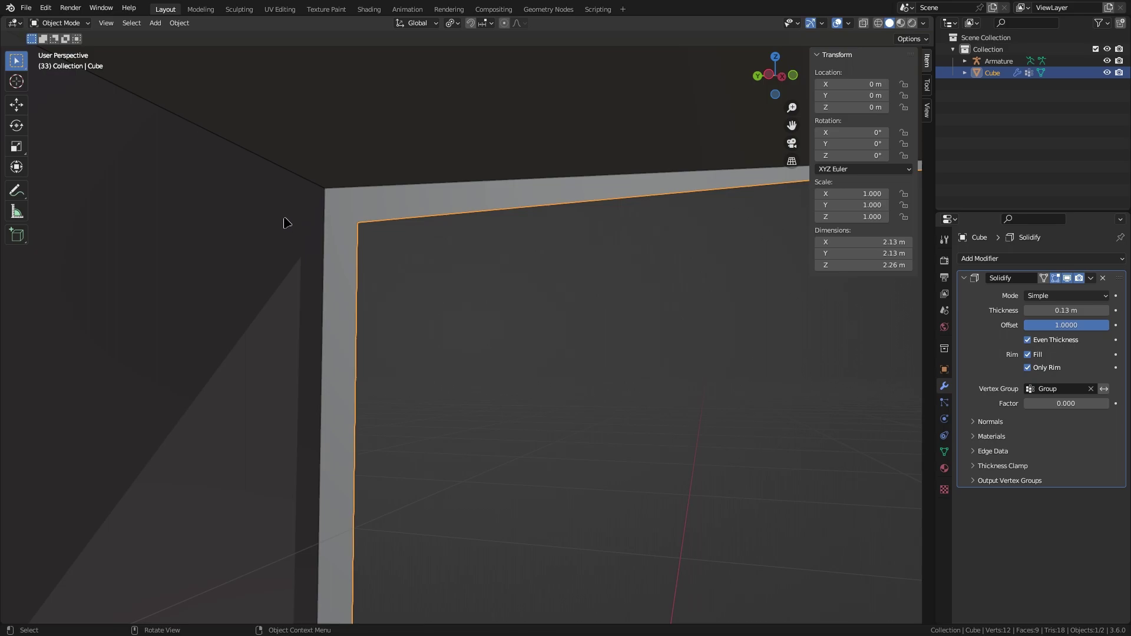
scroll(371, 229, "down", 7)
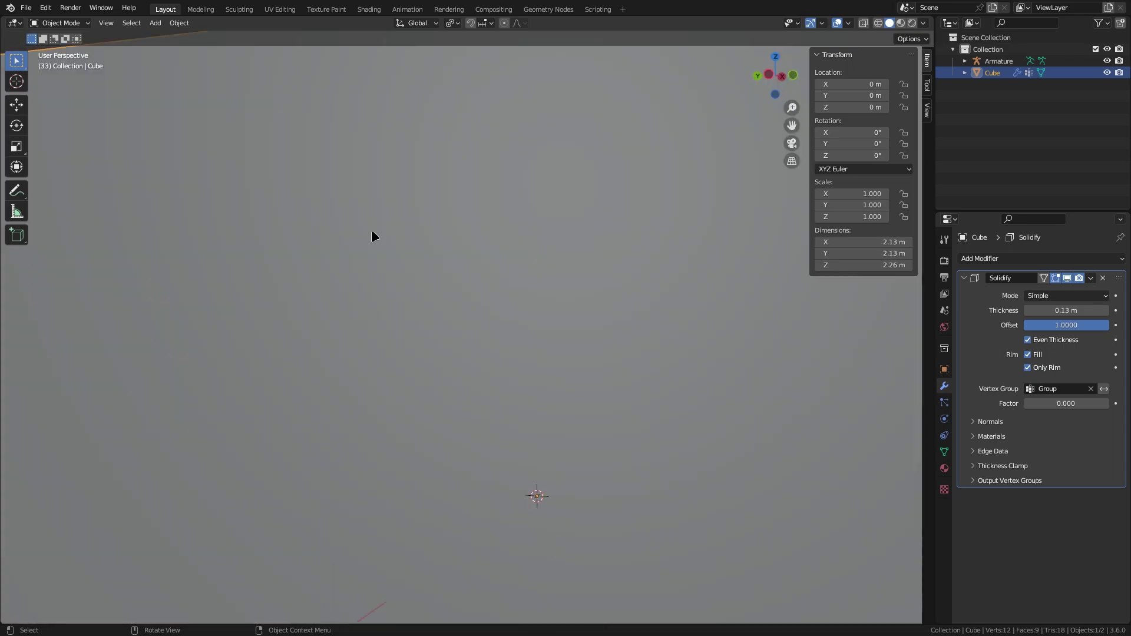
scroll(316, 344, "down", 4)
middle_click_drag(381, 379, 628, 399)
scroll(578, 356, "up", 5)
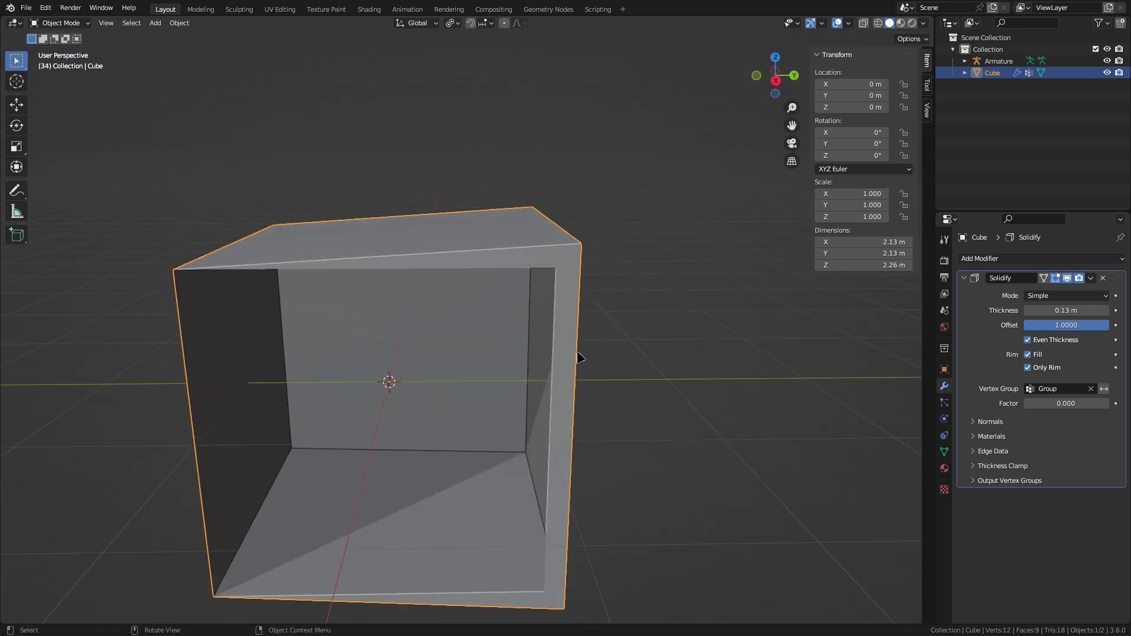
middle_click_drag(588, 340, 715, 323)
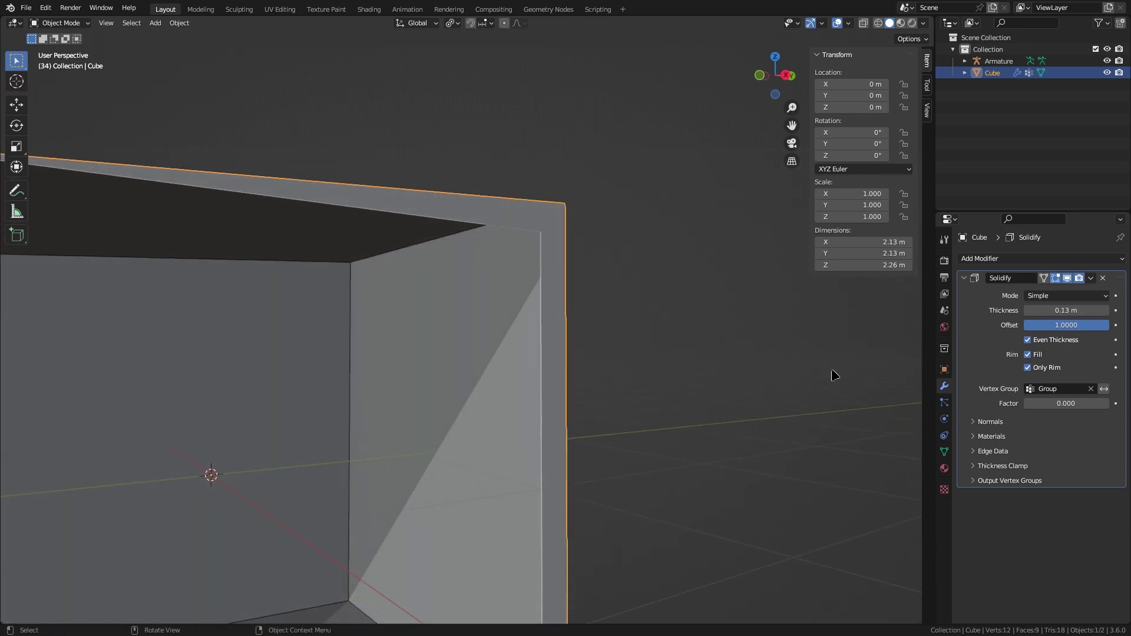
- Disable Only Rim on the Solidify modifier and view the cube from its open side
left_click(1028, 367)
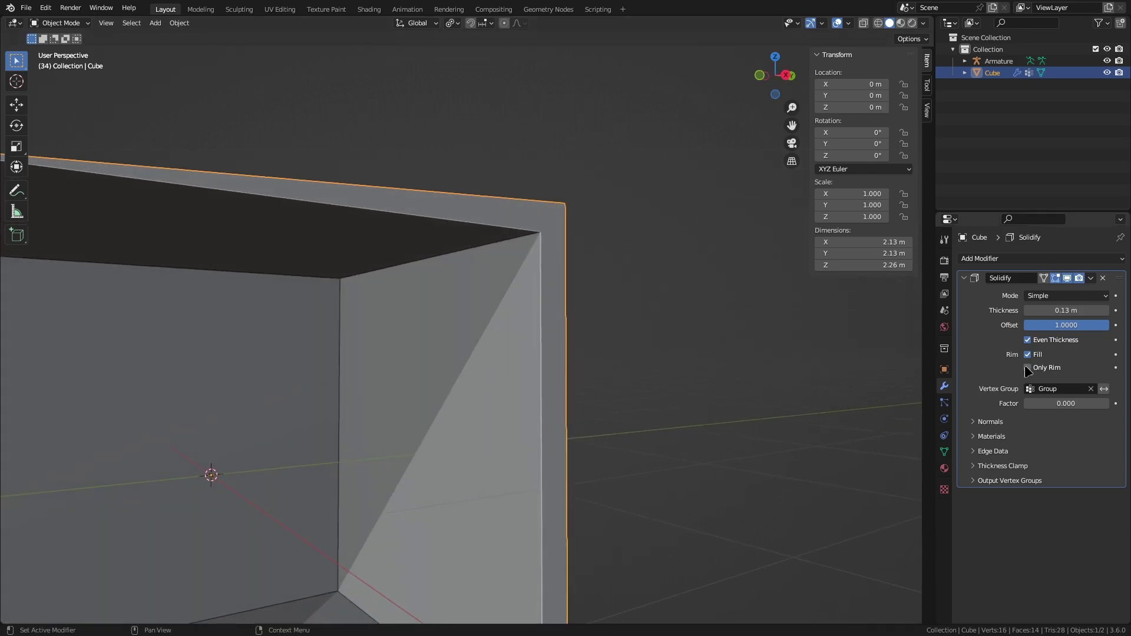
scroll(435, 376, "down", 3)
middle_click_drag(436, 376, 469, 387)
scroll(373, 412, "down", 3)
scroll(469, 387, "down", 3)
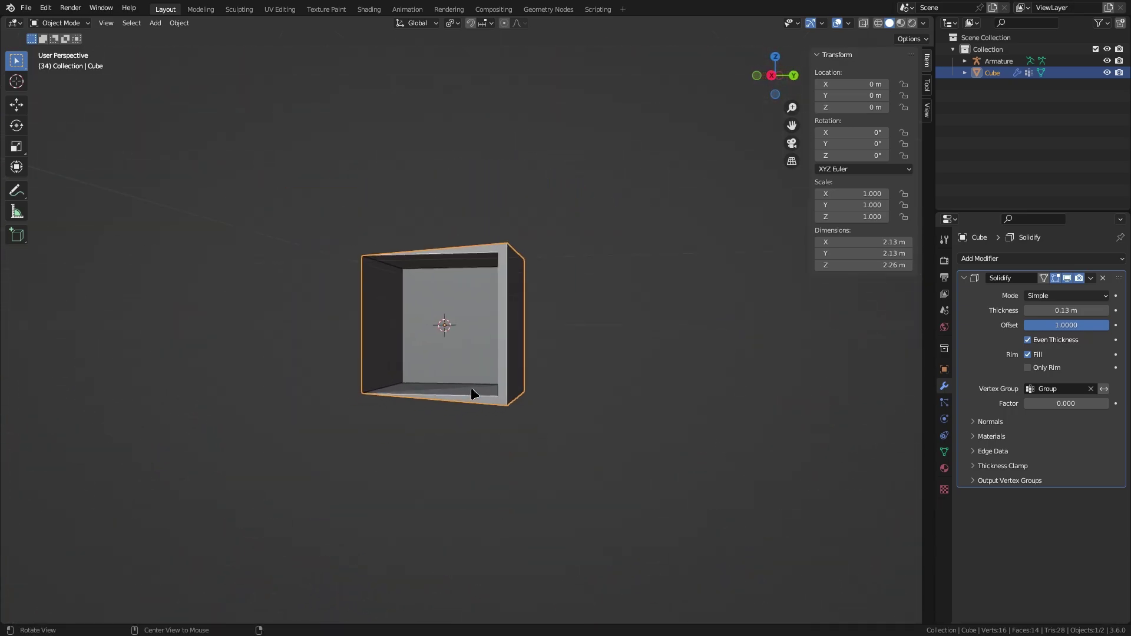
left_click_drag(468, 389, 478, 383, "alt")
scroll(446, 358, "up", 3)
left_click_drag(436, 335, 495, 357, "alt")
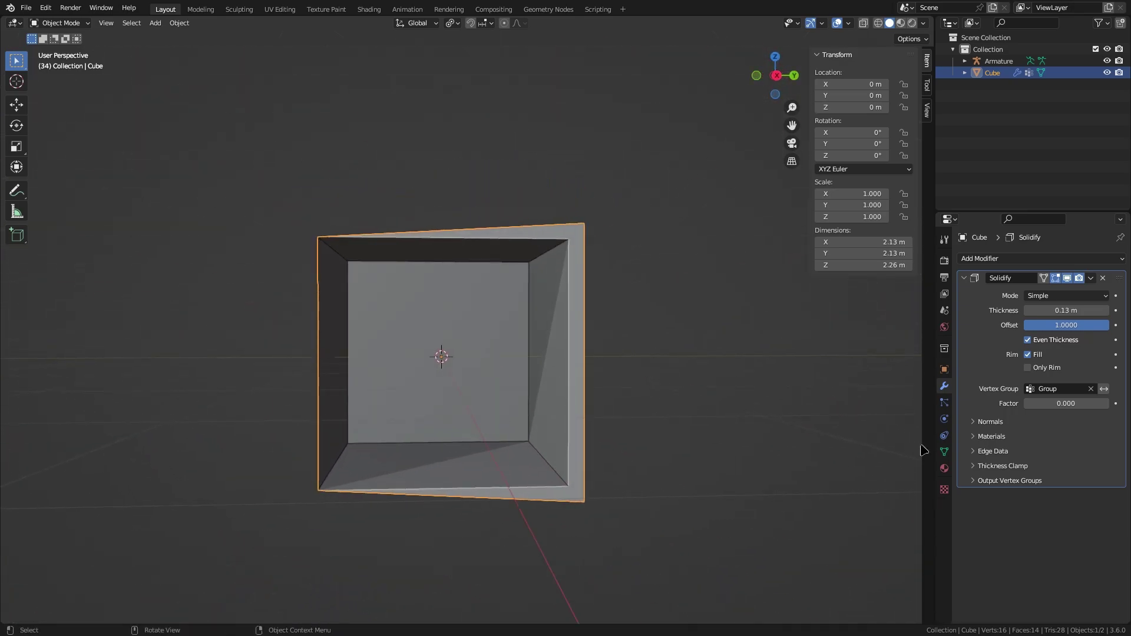
- Set the vertex group Factor to 0.340 and expand the Solidify modifier's Normals settings
left_click_drag(1065, 405, 1096, 405)
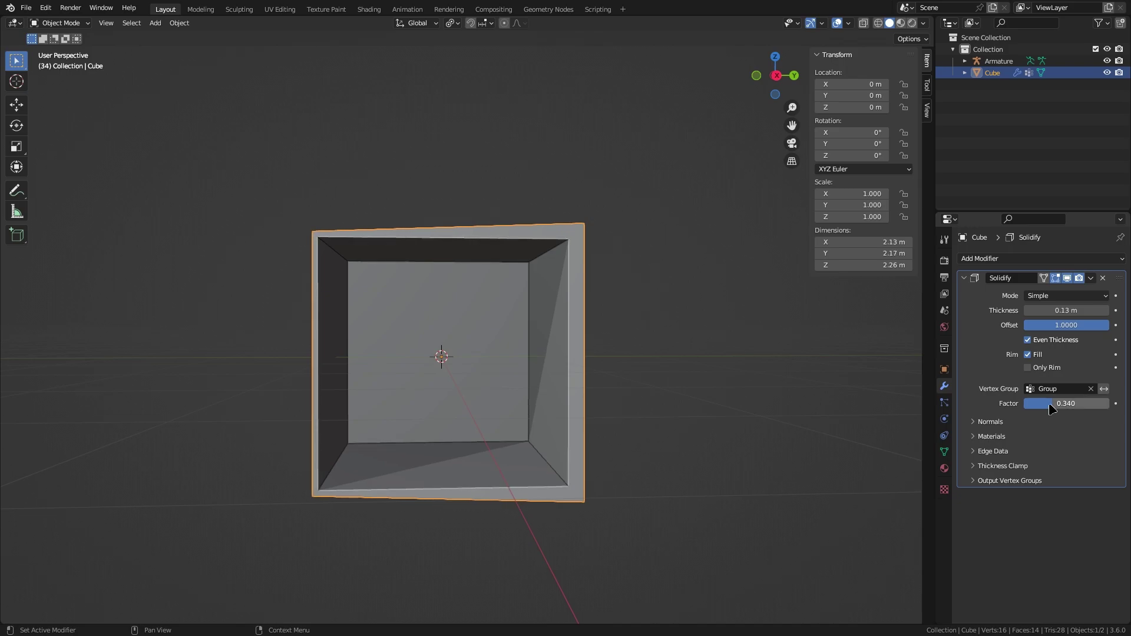
left_click(980, 422)
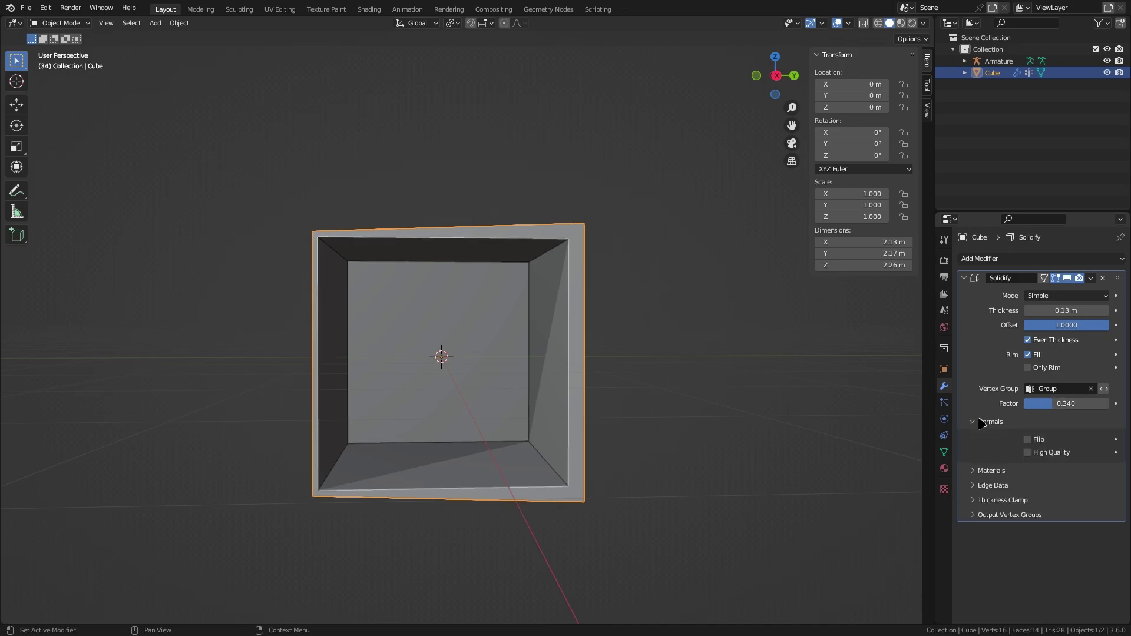
middle_click_drag(538, 361, 606, 330)
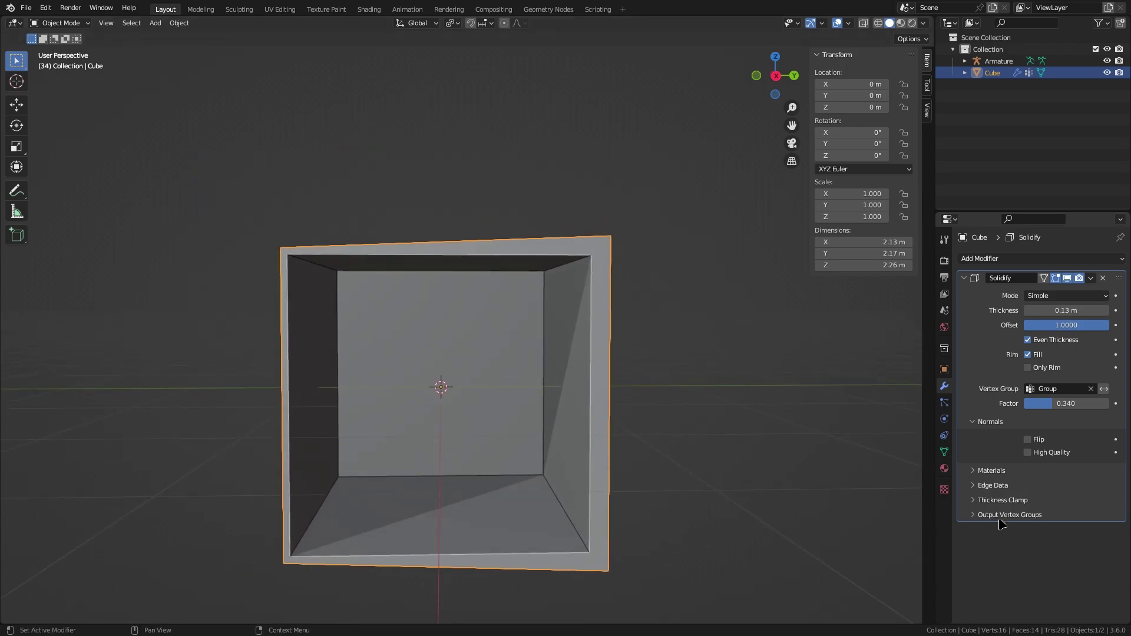
- Toggle High Quality normals on the Solidify modifier on and off and look at its Materials settings
left_click(1028, 454)
left_click(1028, 453)
left_click(980, 473)
left_click(980, 473)
- Expand the Solidify modifier's Edge Data settings and inspect the open cube's rim and interior from several angles
left_click(980, 487)
mouse_move(1025, 502)
left_mouse_down()
mouse_move(1109, 502)
mouse_move(1024, 502)
left_mouse_up()
middle_click_drag(484, 325, 580, 357)
scroll(584, 356, "up", 2)
middle_click_drag(526, 318, 518, 362, "shift")
scroll(704, 425, "up", 1)
middle_click_drag(704, 426, 678, 350, "shift")
middle_click_drag(678, 350, 535, 363)
scroll(536, 363, "down", 2)
middle_click_drag(443, 383, 518, 414)
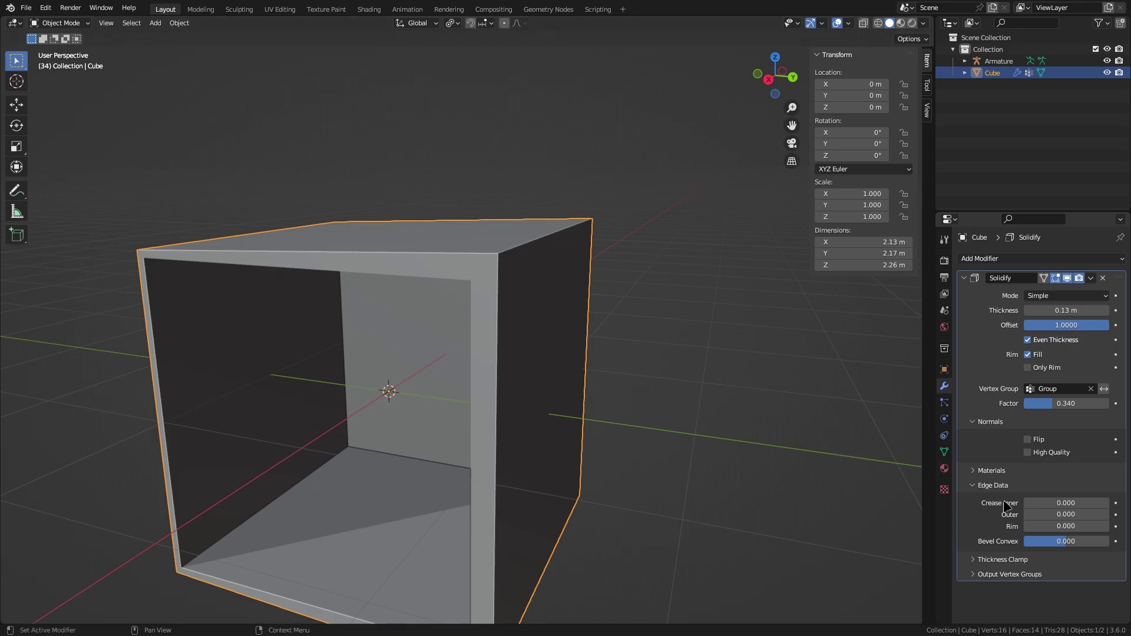
- Set the Solidify modifier's Rim crease to 0.347 and disable the rim Fill
left_click(1070, 526)
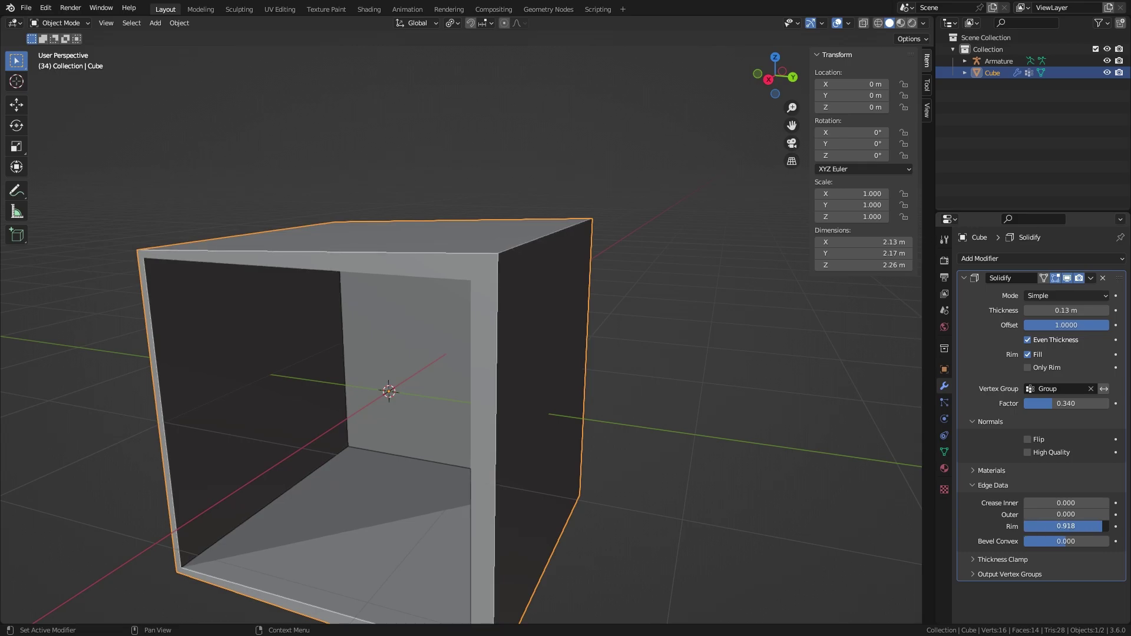
left_click_drag(1071, 526, 1052, 526)
left_click(1027, 355)
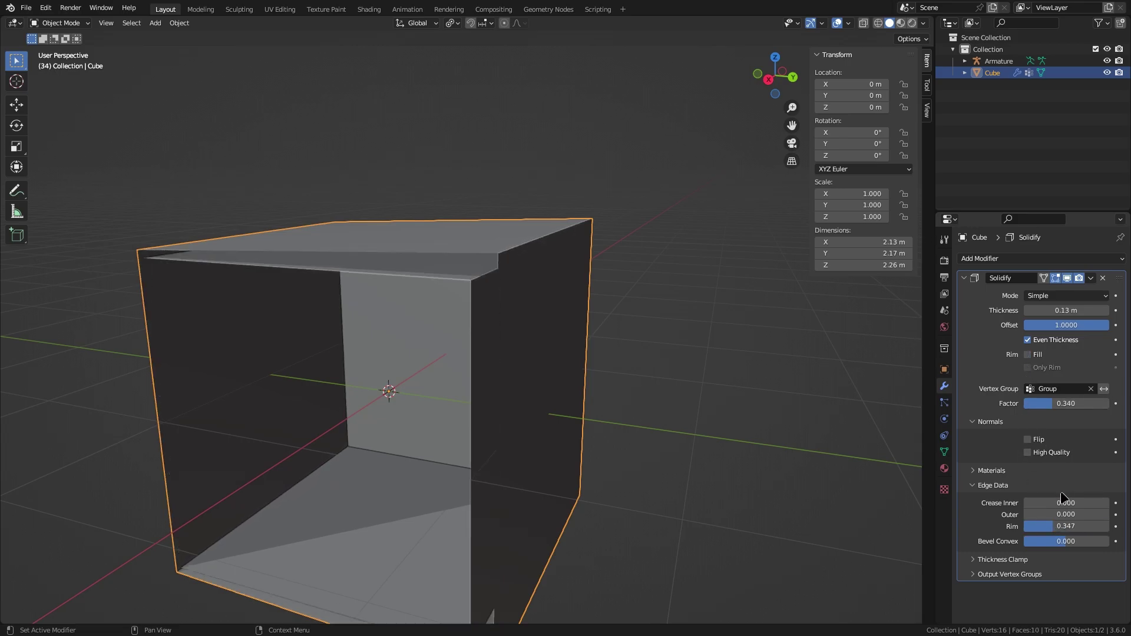
- Lower the Solidify Rim crease to 0.088, return it to 0, and try an Outer crease of 0.320
left_click(1065, 526)
mouse_move(1053, 526)
left_mouse_down()
mouse_move(1103, 526)
mouse_move(1031, 526)
left_mouse_up()
scroll(412, 388, "up", 1)
scroll(415, 390, "up", 1)
middle_click_drag(510, 397, 555, 372)
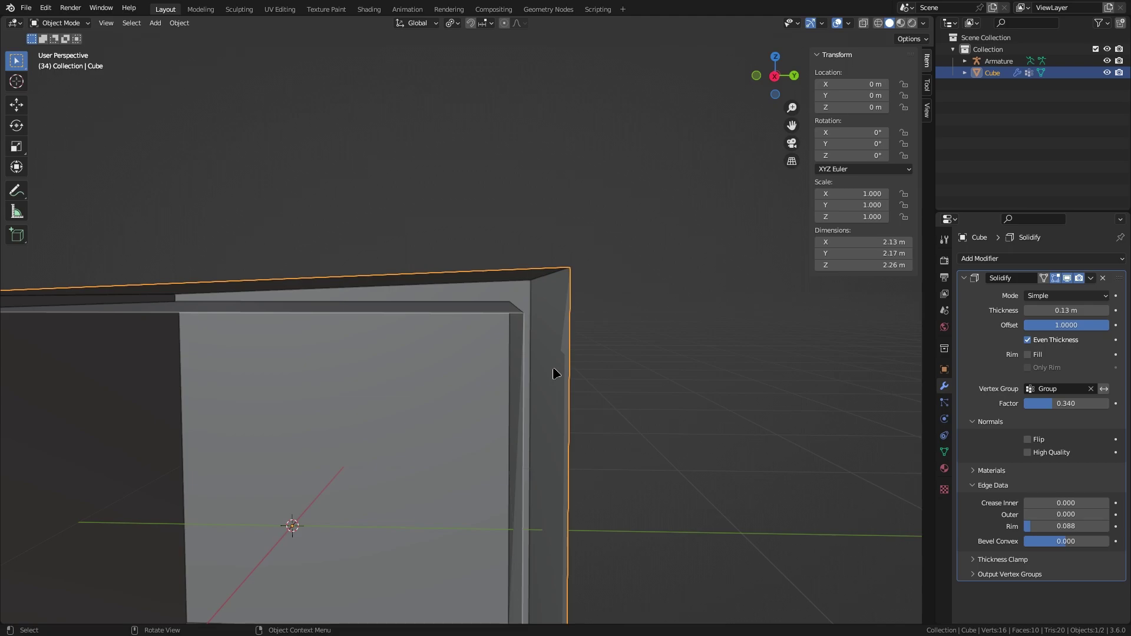
mouse_move(1048, 528)
left_mouse_down()
mouse_move(1080, 528)
mouse_move(1026, 528)
left_mouse_up()
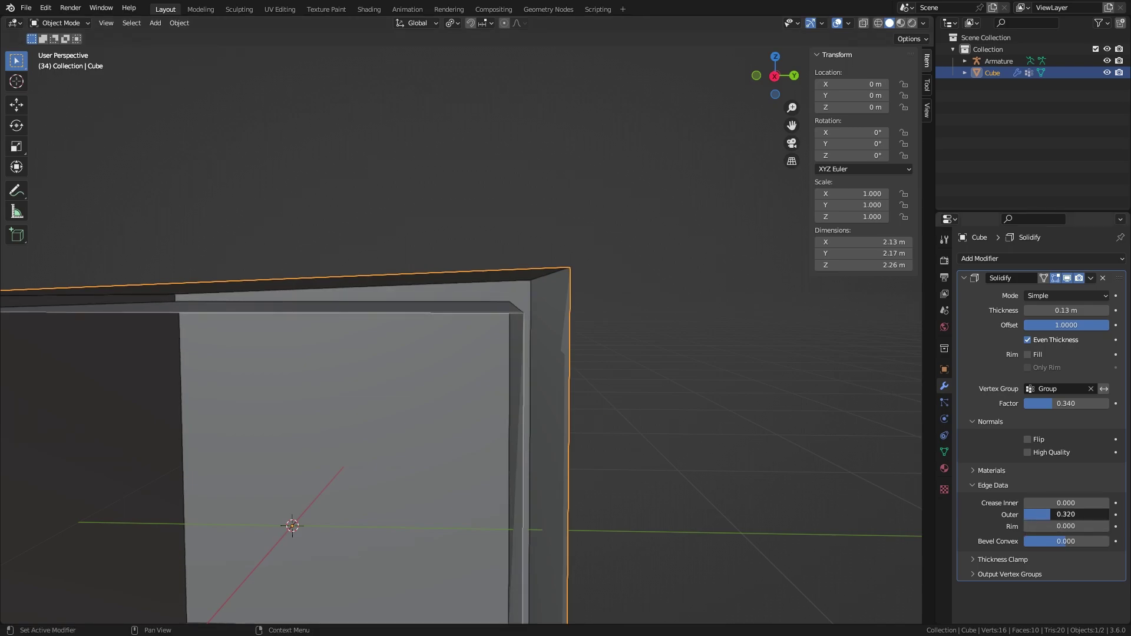
- Look through the Solidify modifier's Thickness Clamp and Output Vertex Groups settings and collapse them again
left_click(973, 486)
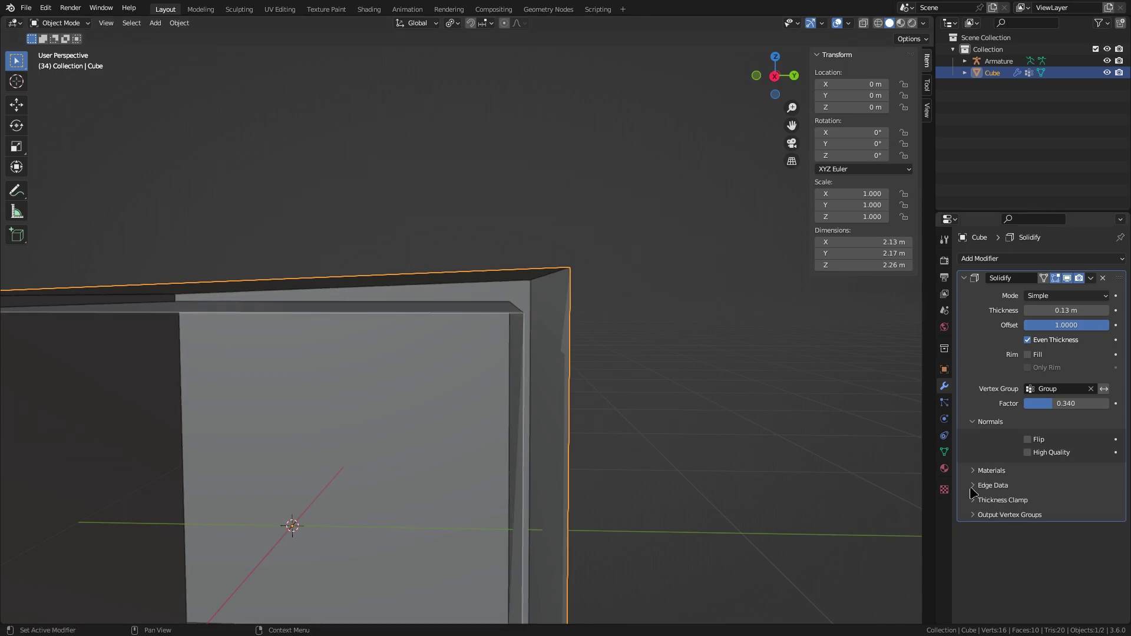
left_click(972, 501)
mouse_move(1047, 518)
left_mouse_down()
mouse_move(1129, 518)
mouse_move(1025, 521)
left_mouse_up()
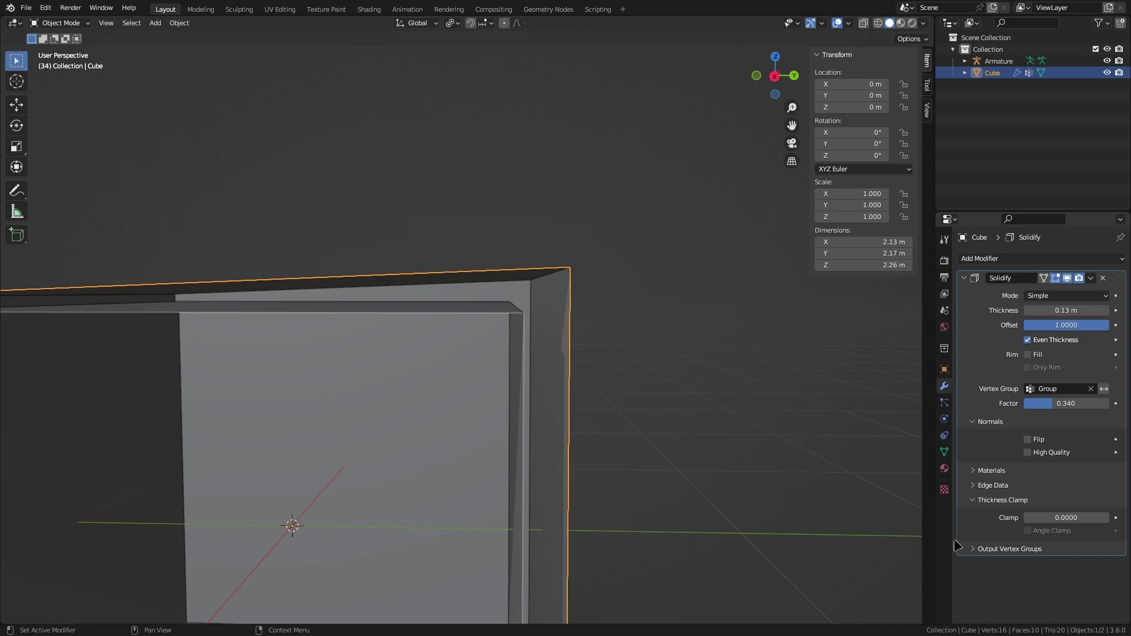
left_click(973, 549)
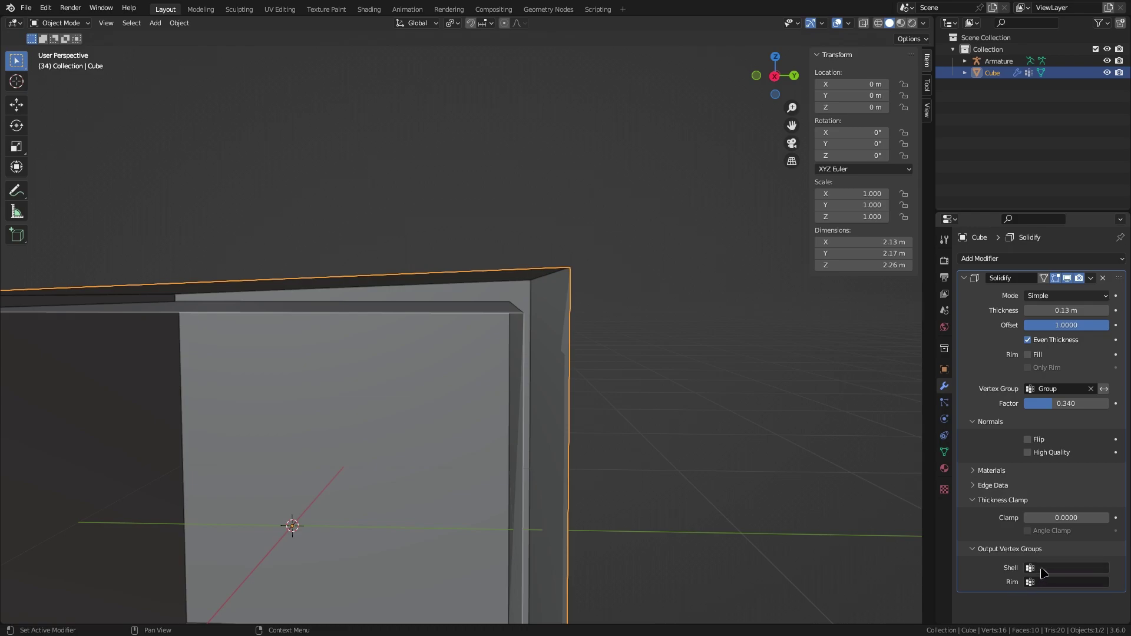
left_click(984, 550)
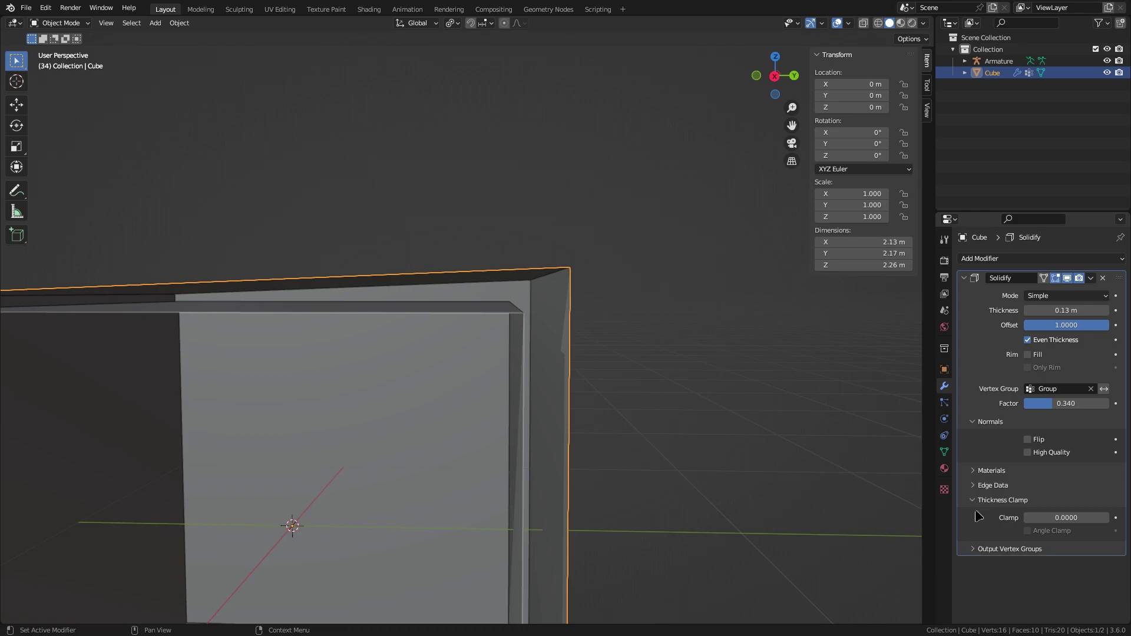
left_click(979, 501)
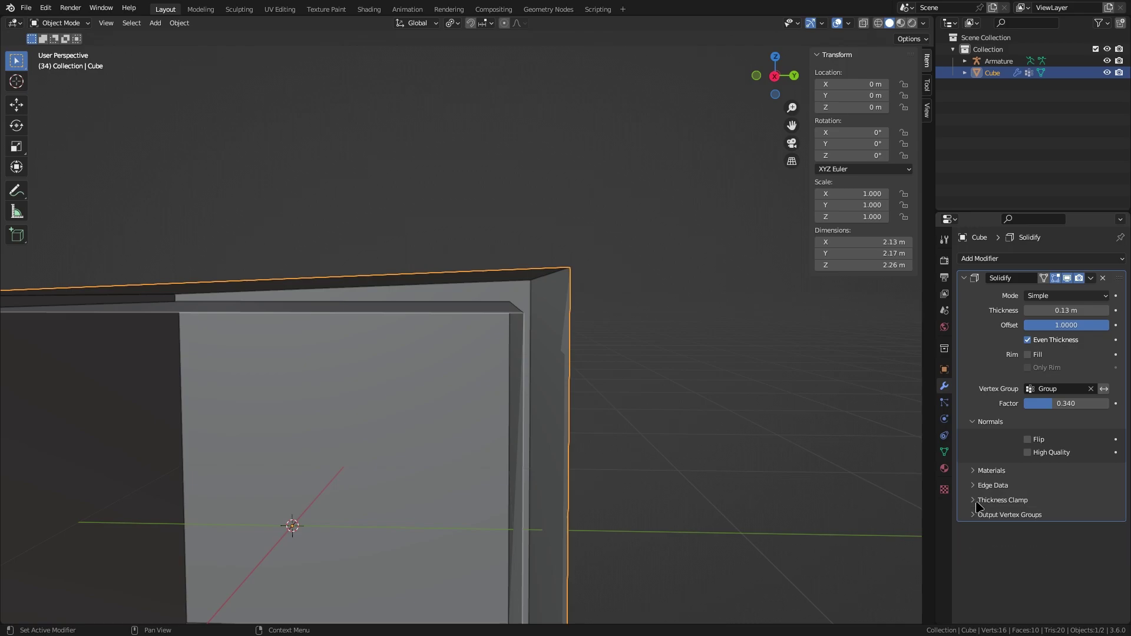
- Replace the Solidify modifier with a Subdivision Surface modifier and view the whole open cube
left_click(1102, 278)
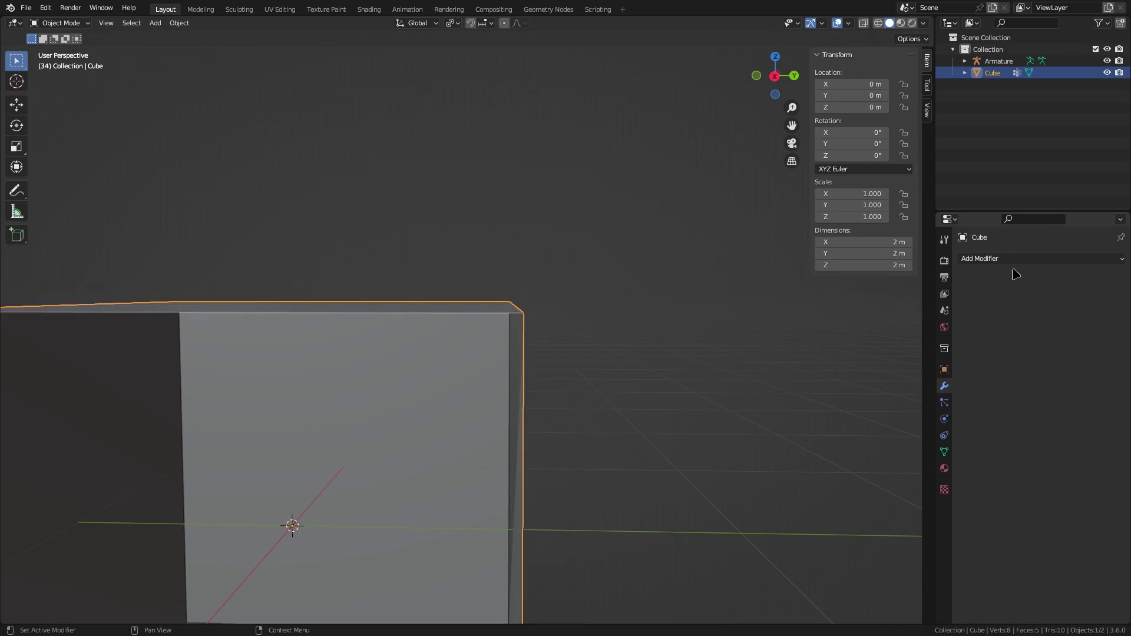
left_click(1058, 257)
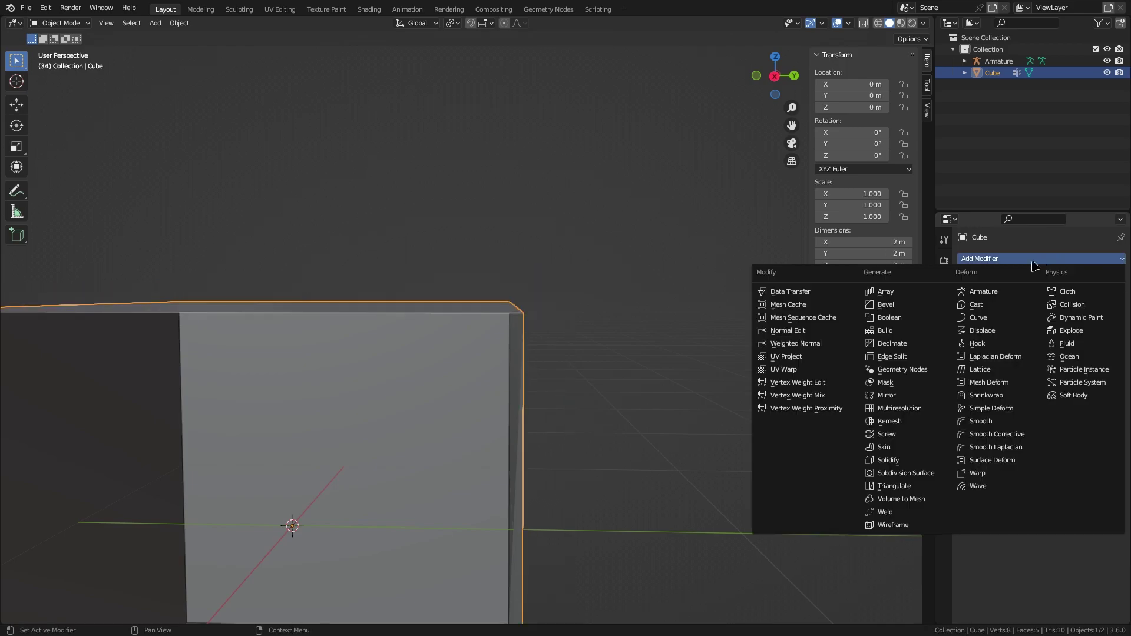
left_click(907, 473)
middle_click_drag(406, 542, 499, 426)
scroll(436, 508, "down", 3)
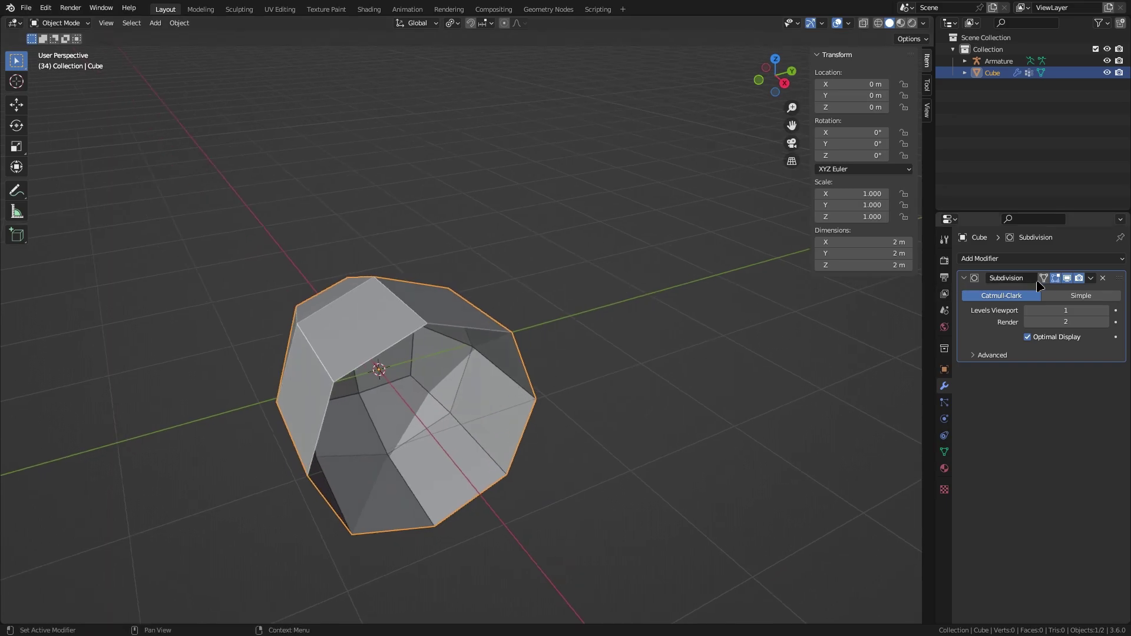
- Replace the Subdivision Surface modifier with a Triangulate modifier and preview the cube's triangles in wireframe shading
left_click(1103, 278)
left_click(1071, 260)
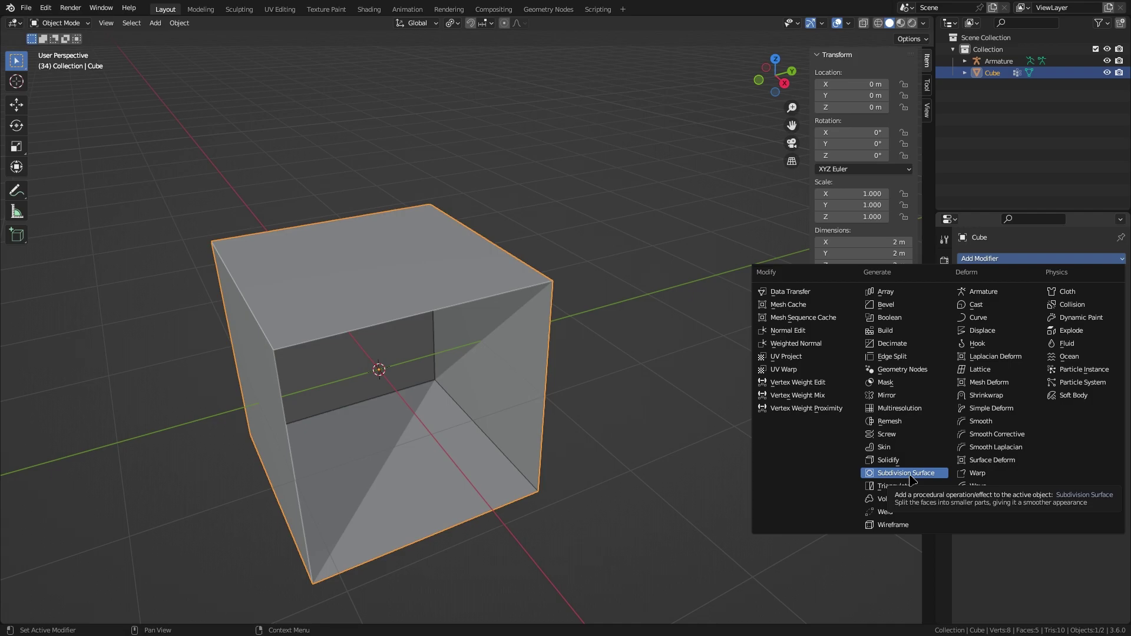
left_click(912, 487)
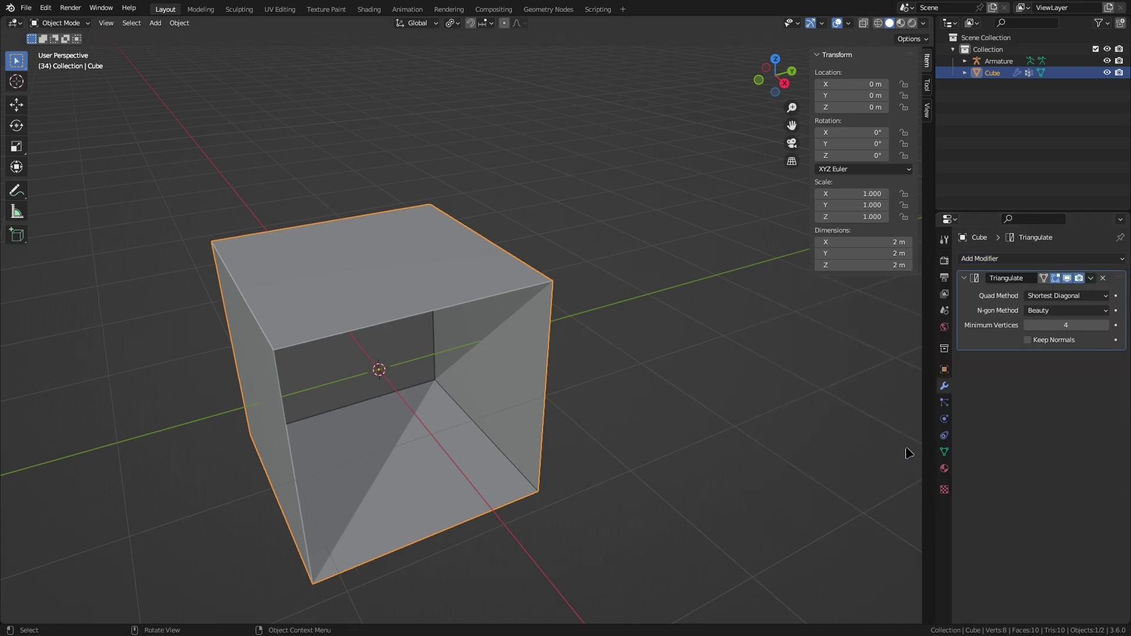
middle_click_drag(603, 398, 512, 319)
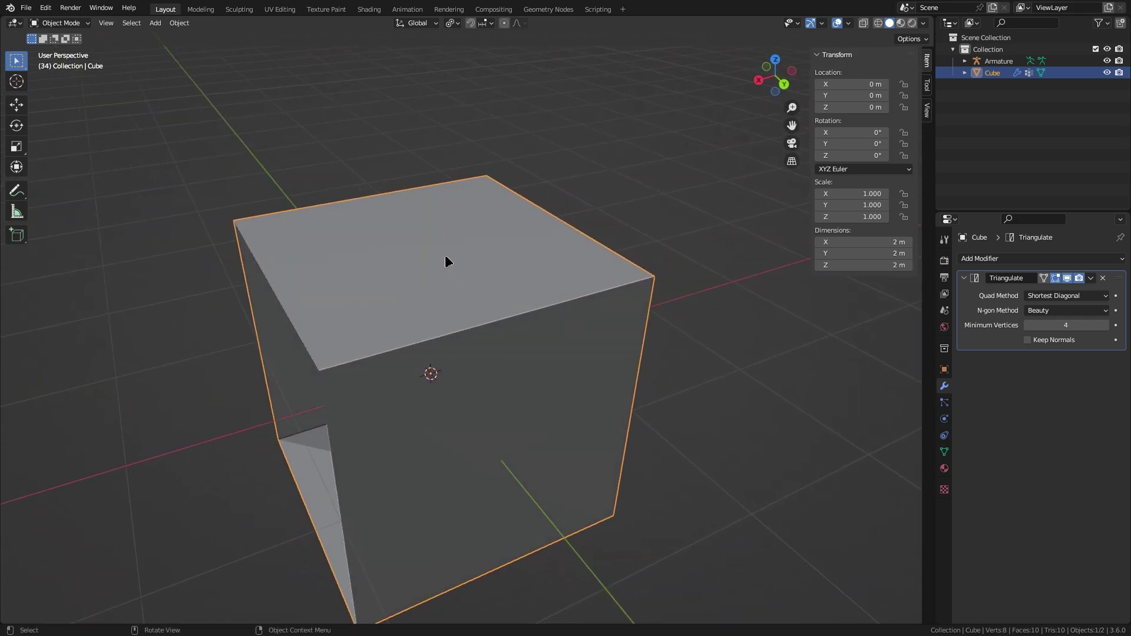
key("shift+z")
mouse_move(459, 264)
middle_mouse_down()
mouse_move(450, 263)
mouse_move(489, 285)
mouse_move(560, 284)
mouse_move(444, 329)
mouse_move(477, 285)
mouse_move(540, 278)
mouse_move(550, 265)
mouse_move(553, 328)
middle_mouse_up()
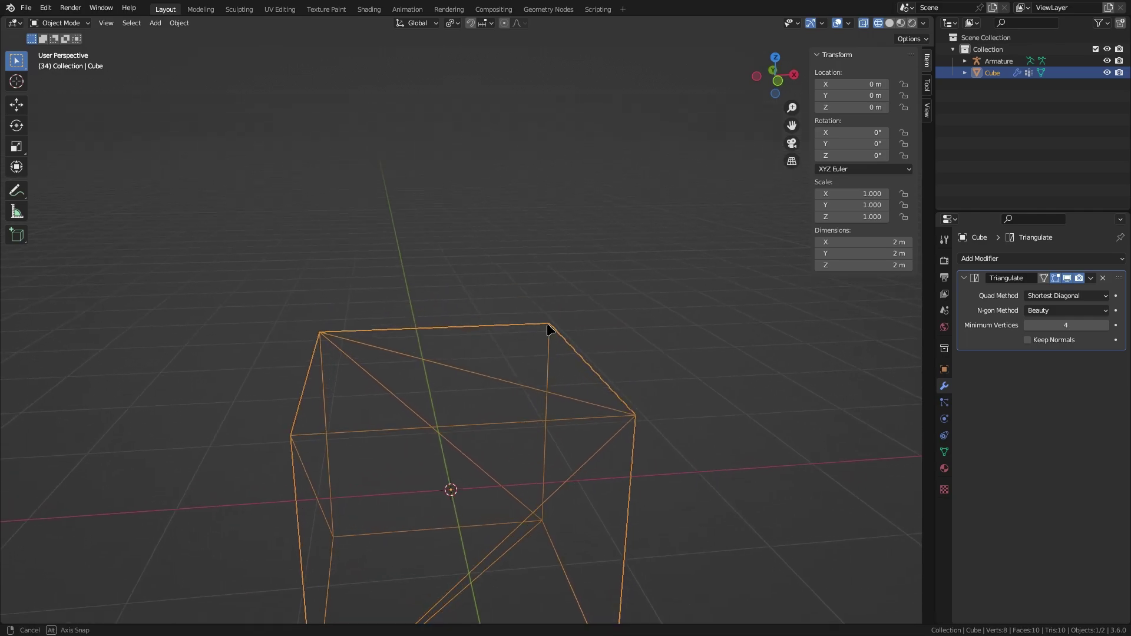
key("shift+z")
- Enable the wireframe overlay on the deselected cube and compare it with the Triangulate modifier's viewport display off and on
left_click(849, 23)
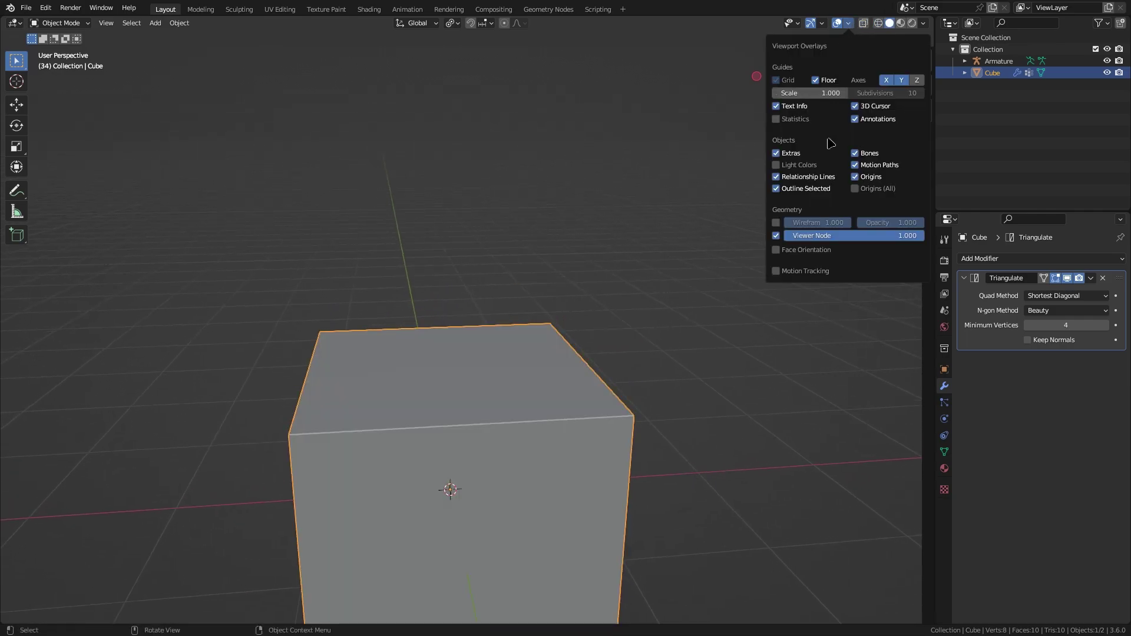
left_click(776, 224)
scroll(645, 358, "up", 2)
middle_click_drag(642, 360, 530, 353)
key("alt+a")
left_click(1067, 278)
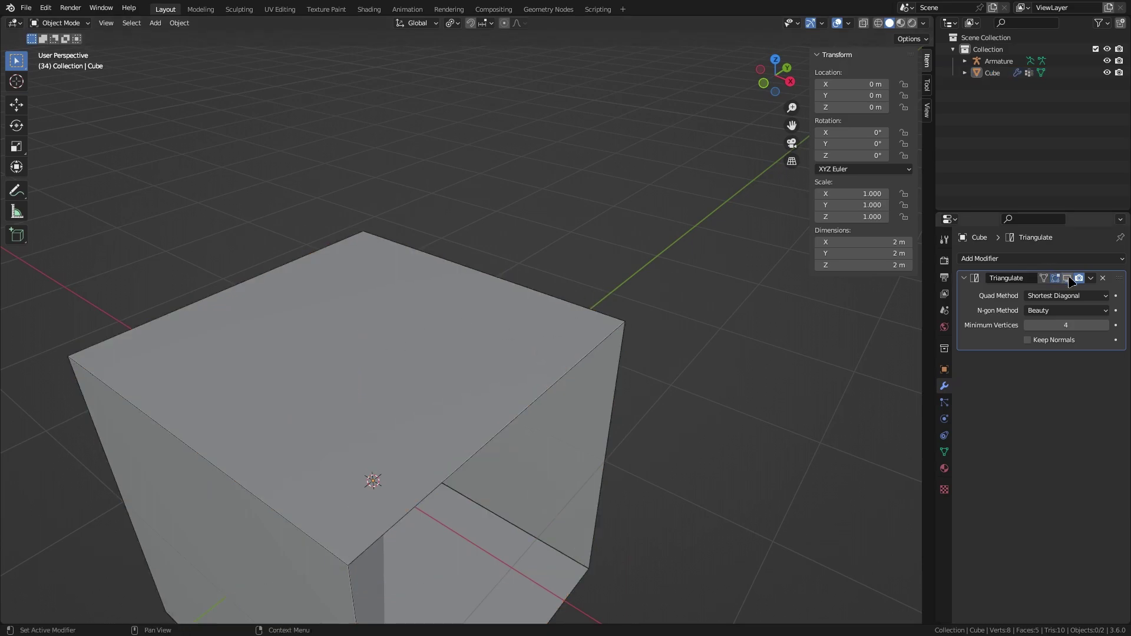
left_click(1067, 278)
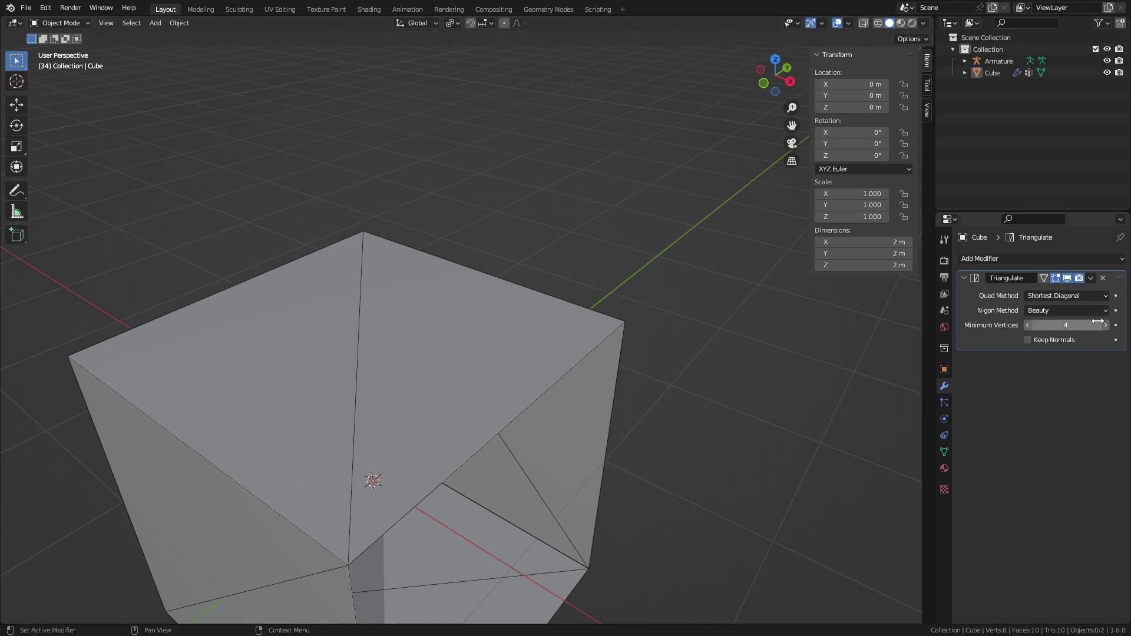
- Try the Fixed and Fixed Alternate quad methods on the Triangulate modifier
left_click(1082, 297)
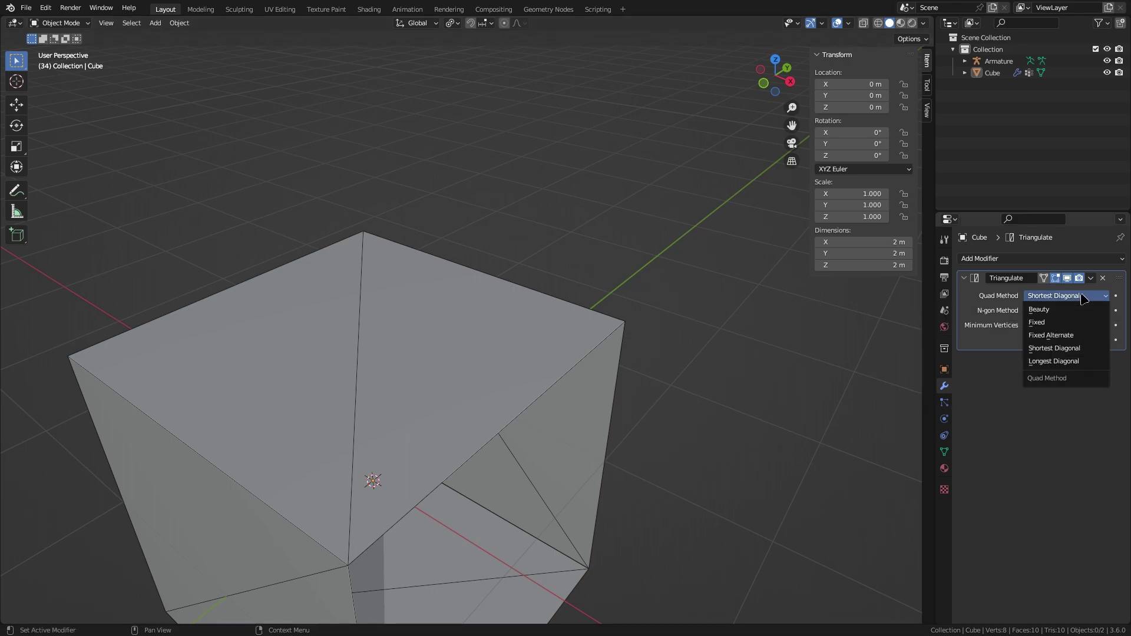
left_click(1021, 296)
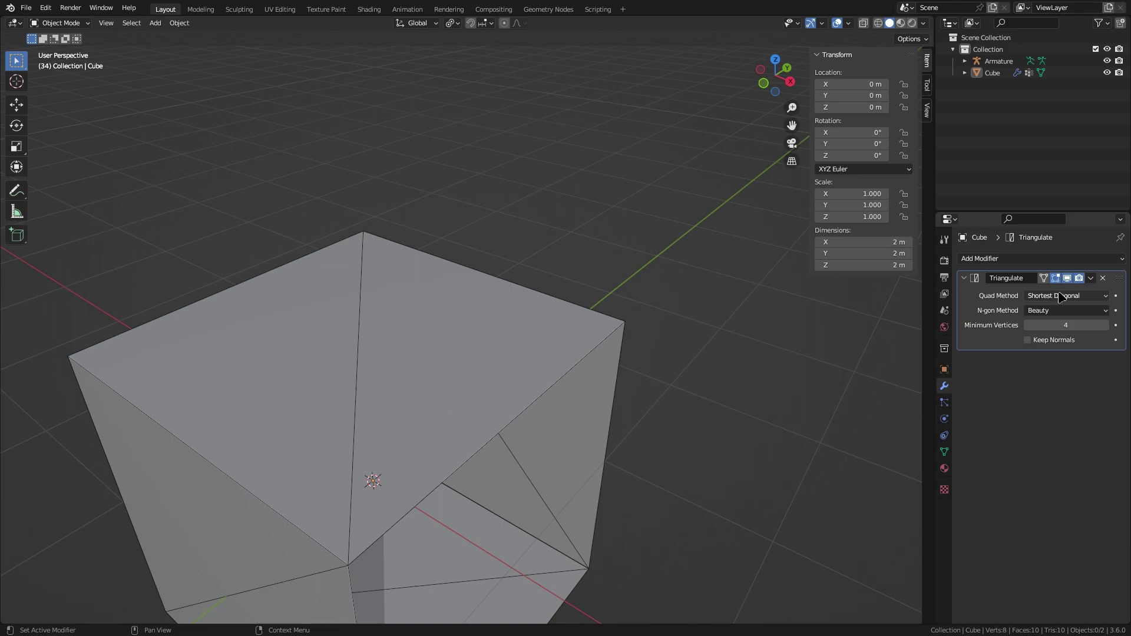
left_click(1060, 297)
left_click(1061, 325)
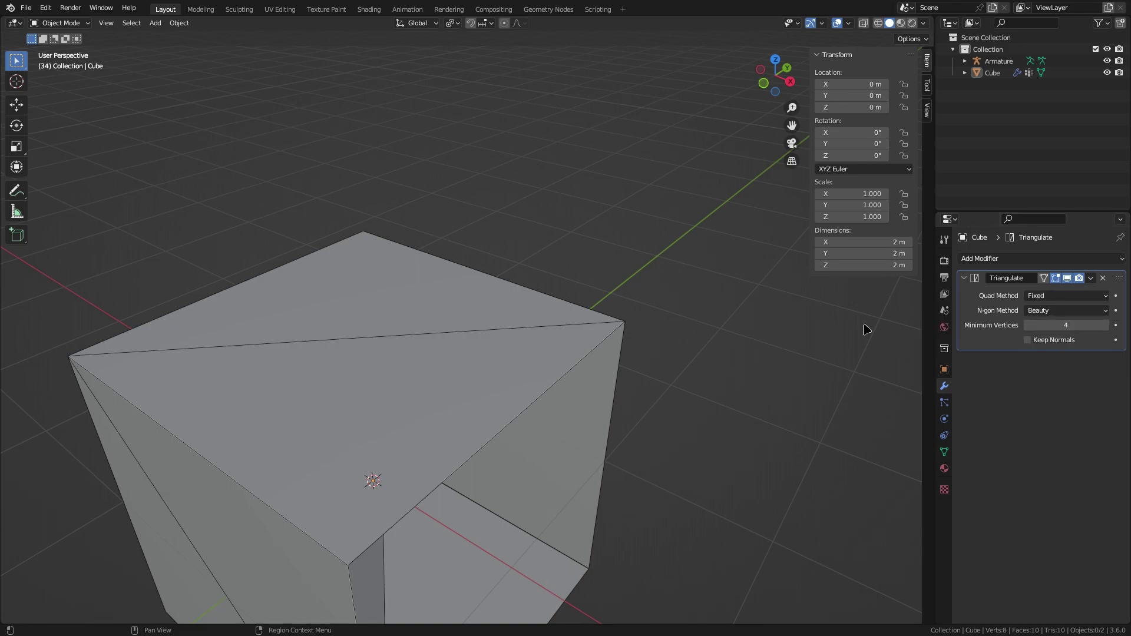
left_click(1060, 295)
left_click(1054, 335)
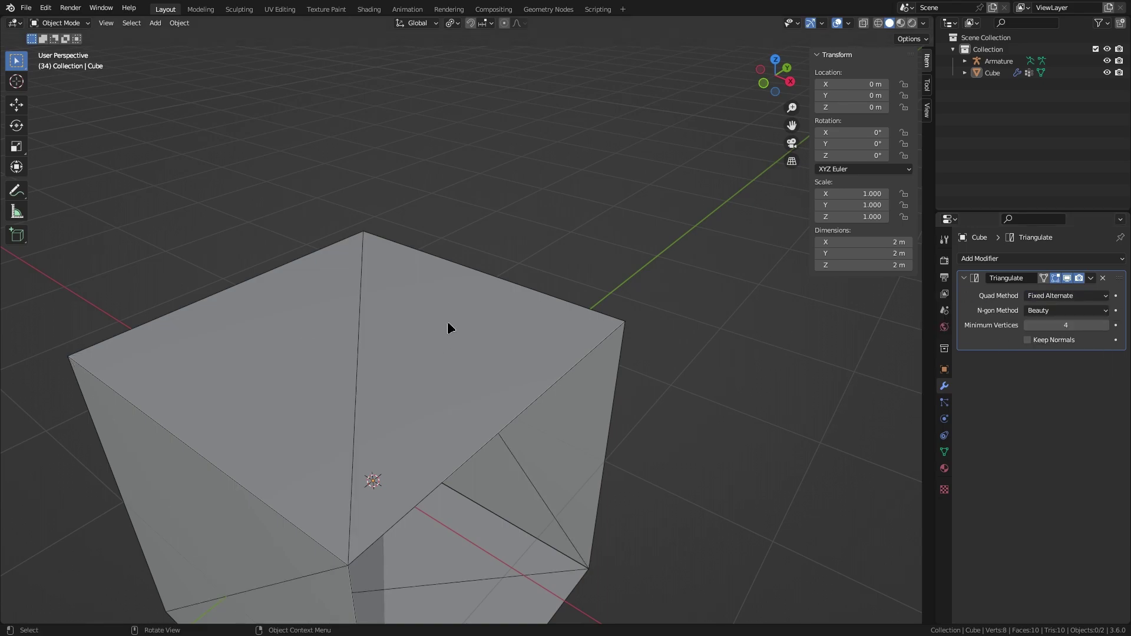
- Try Shortest Diagonal, set the Triangulate Quad Method to Beauty, and look at the N-gon Method options
left_click(1058, 296)
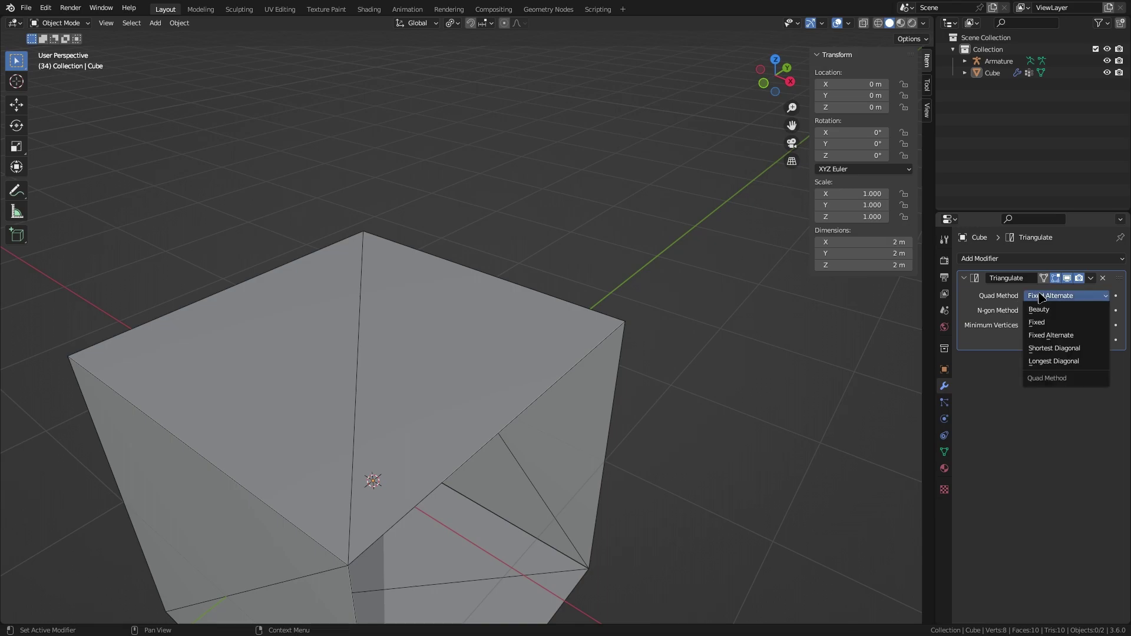
left_click(1067, 350)
left_click(1076, 297)
left_click(1066, 310)
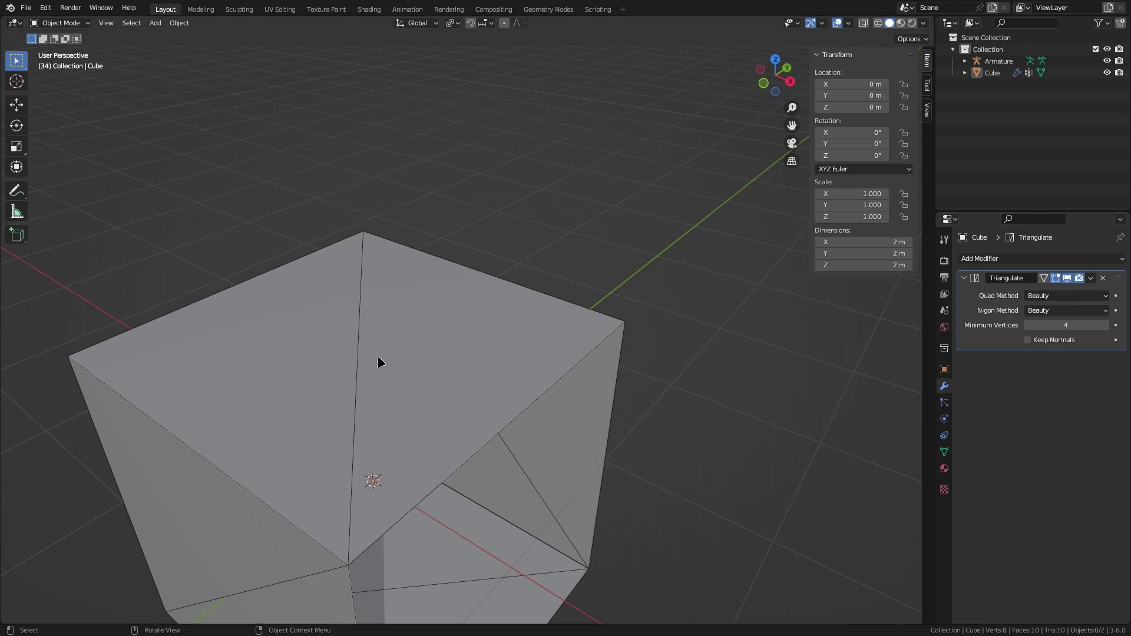
left_click(1055, 310)
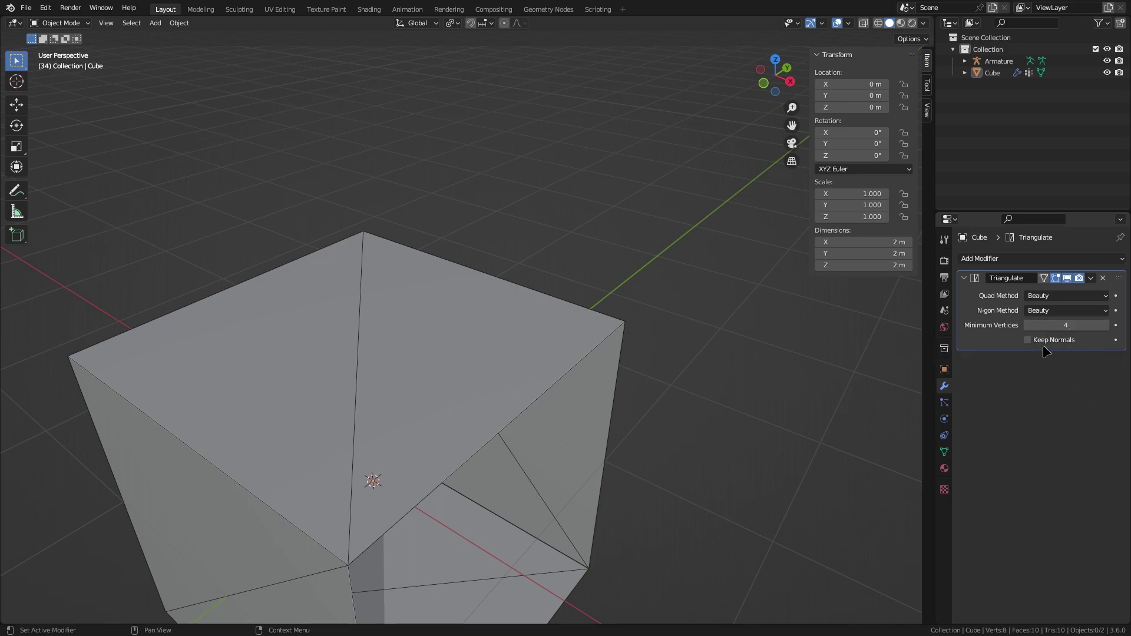
- Set the Triangulate modifier's Minimum Vertices to 5, return it to 4, and try to lower it further
left_click(1105, 325)
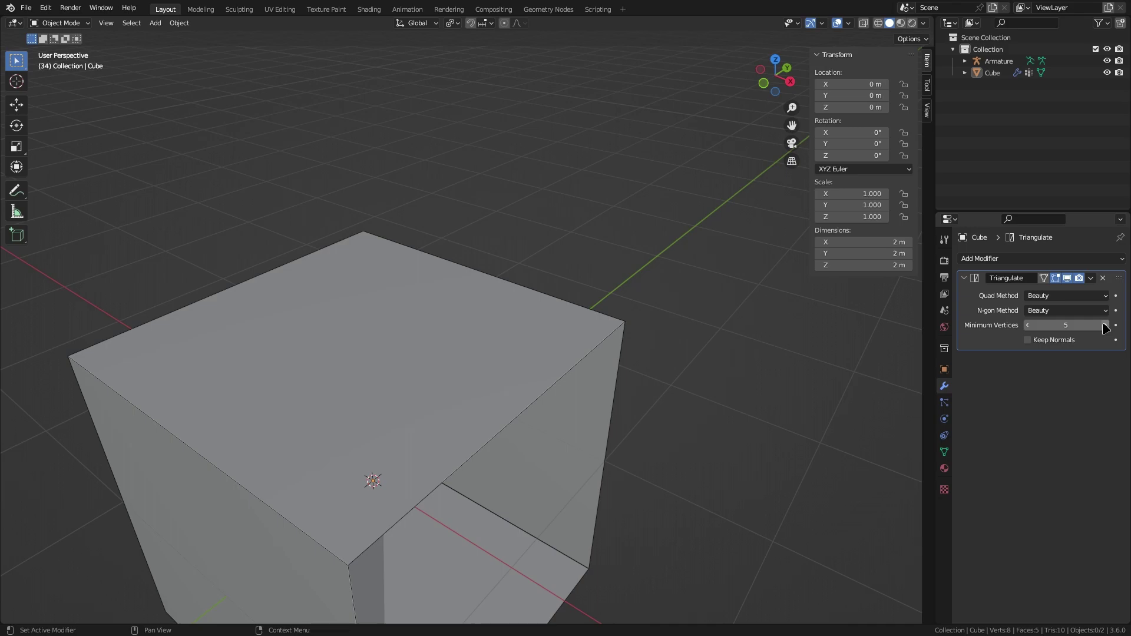
scroll(499, 407, "down", 4)
middle_click_drag(499, 408, 714, 283)
left_click(1028, 325)
scroll(405, 328, "up", 1)
middle_click_drag(404, 328, 527, 377)
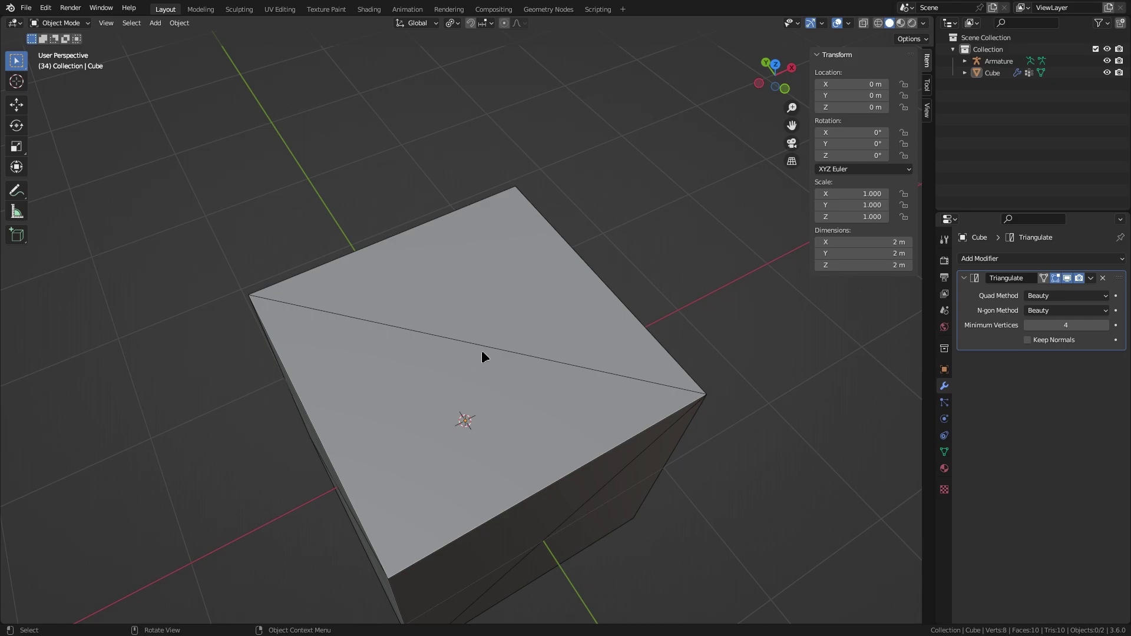
left_click(1026, 325)
left_click(1027, 325)
left_click(1026, 325)
mouse_move(1026, 325)
left_mouse_down()
mouse_move(1052, 324)
mouse_move(1026, 325)
left_mouse_up()
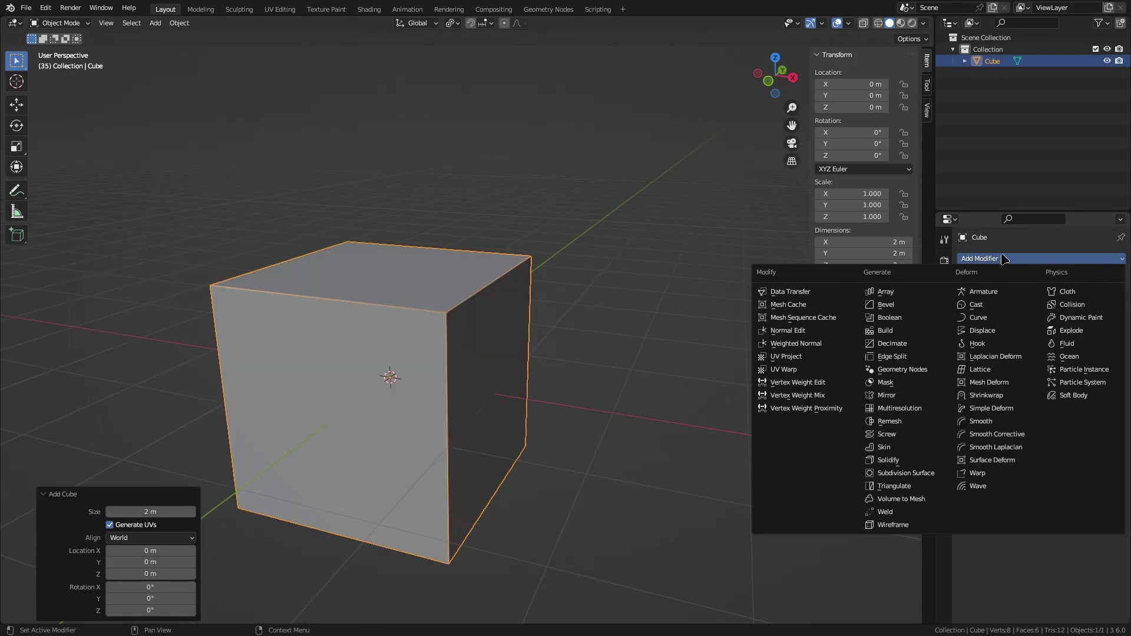
- Add a Volume to Mesh modifier to the new cube, look at the addable object types, and remove the modifier
left_click(917, 504)
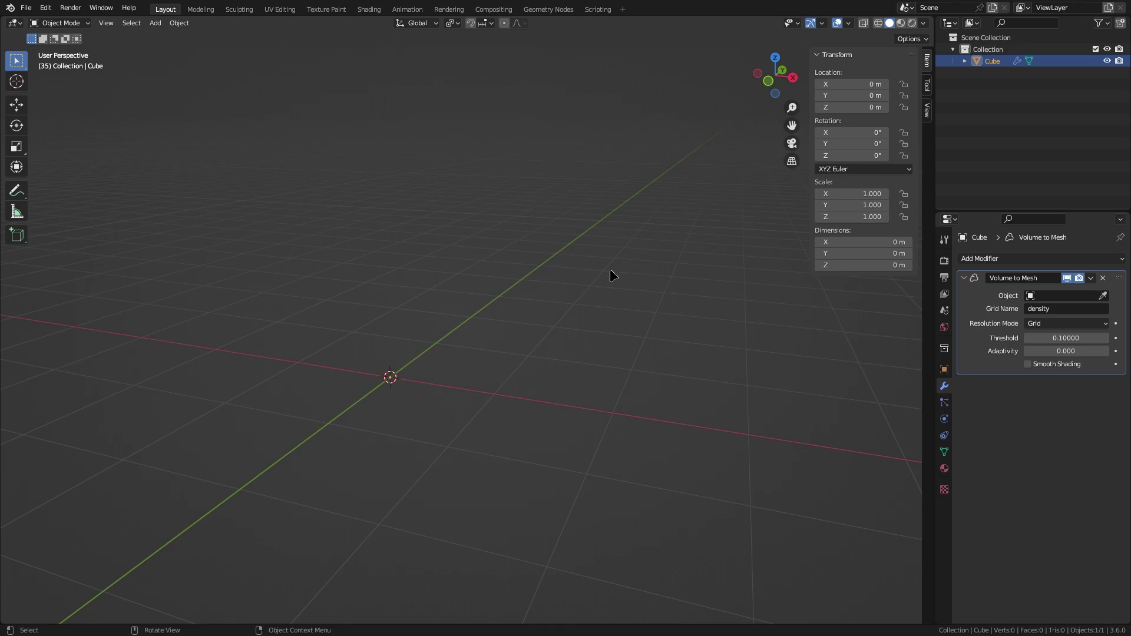
key("shift+a")
mouse_move(578, 331)
left_click(1103, 278)
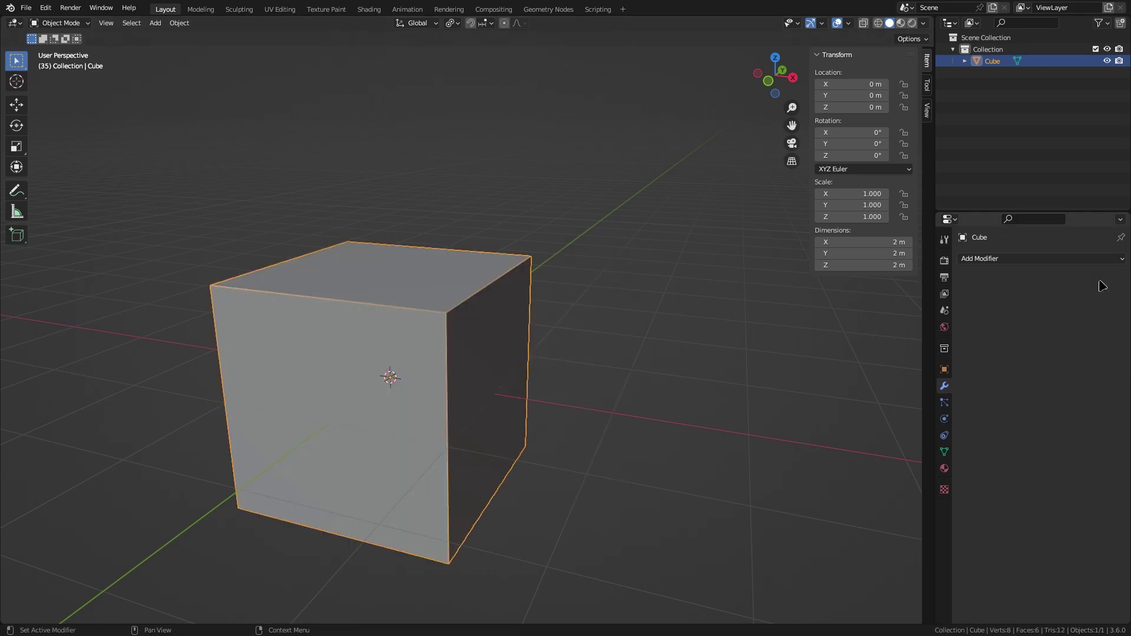
- Add an Edge Split modifier to the cube with an Edge Angle of 0° and apply it
left_click(1034, 261)
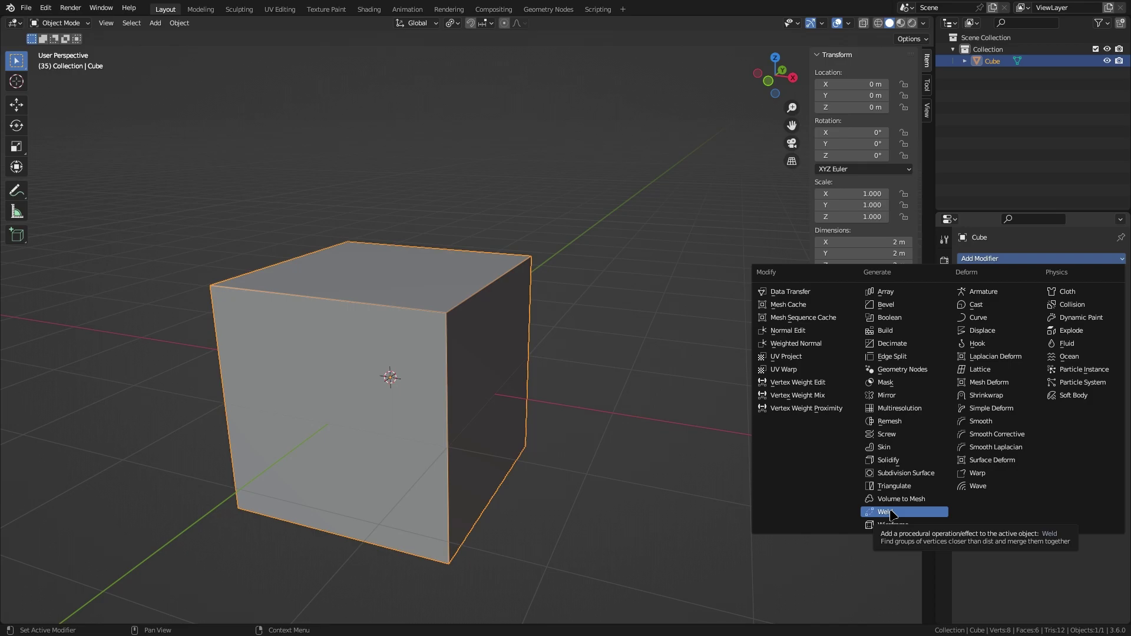
left_click(892, 357)
left_click_drag(1083, 295, 1054, 295)
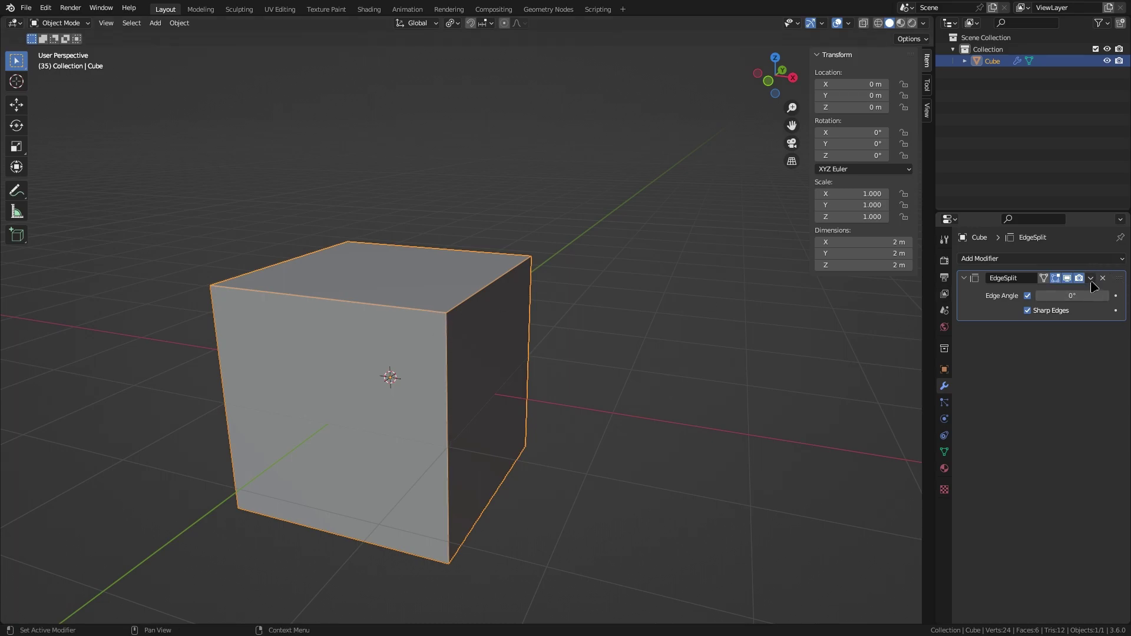
key("ctrl+a")
- Enter Edit Mode with face selection and try moving the cube's upper face and its positive X side face
key("Tab")
key("3")
left_click(378, 275)
key("g")
right_click(369, 169)
left_click(500, 365)
key("g")
right_click(534, 336)
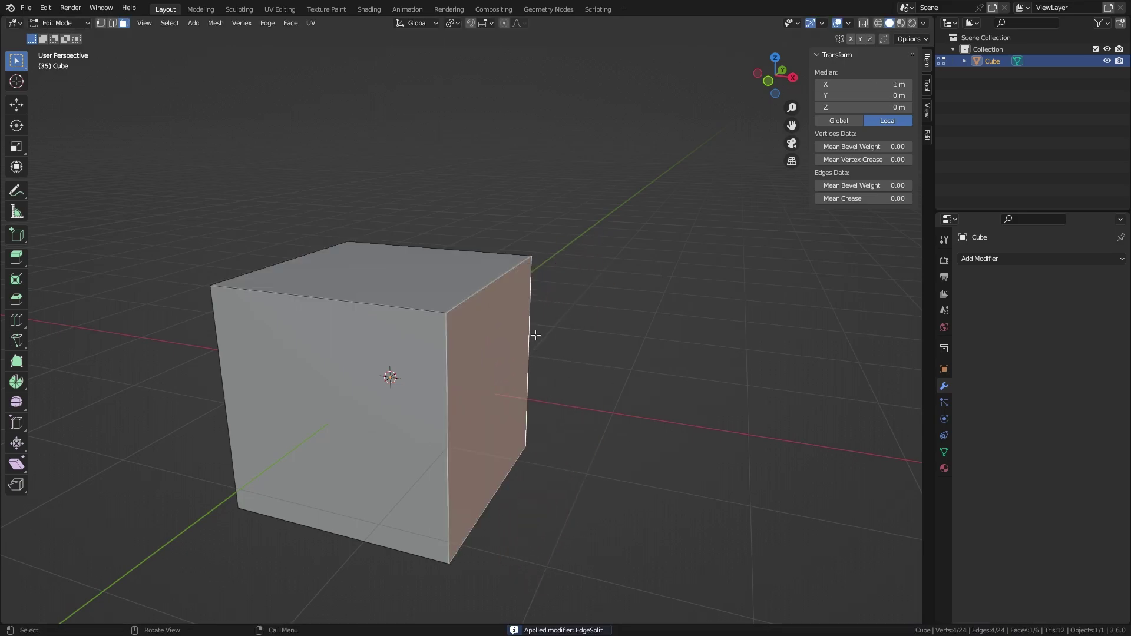
- Return to Object Mode, add a Weld modifier to the split cube and apply it
key("Tab")
left_click(991, 259)
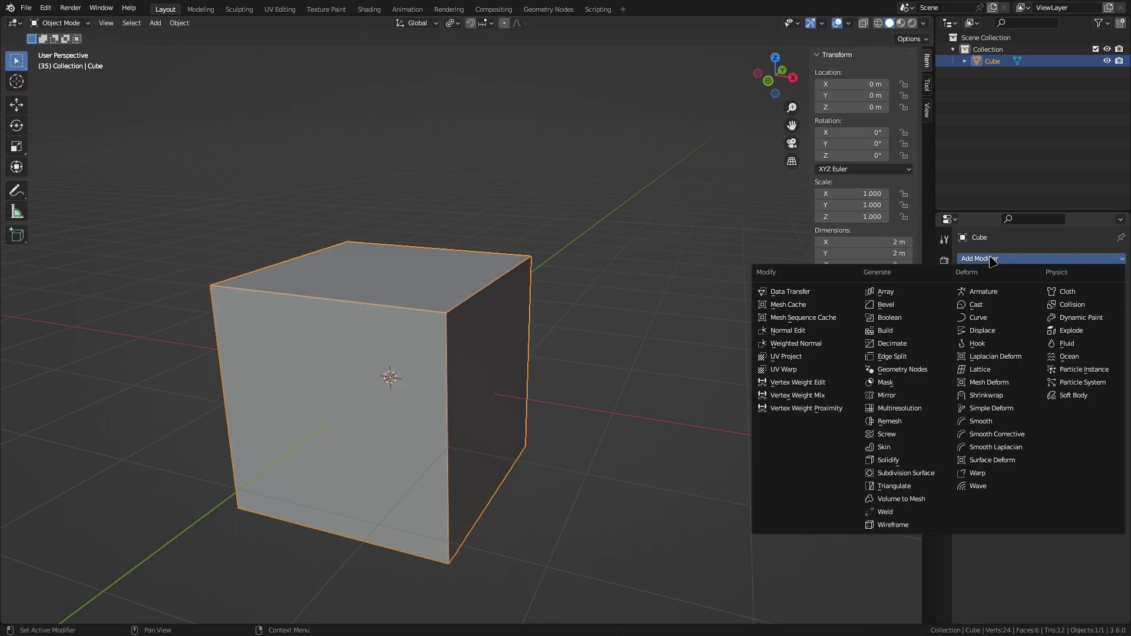
left_click(904, 512)
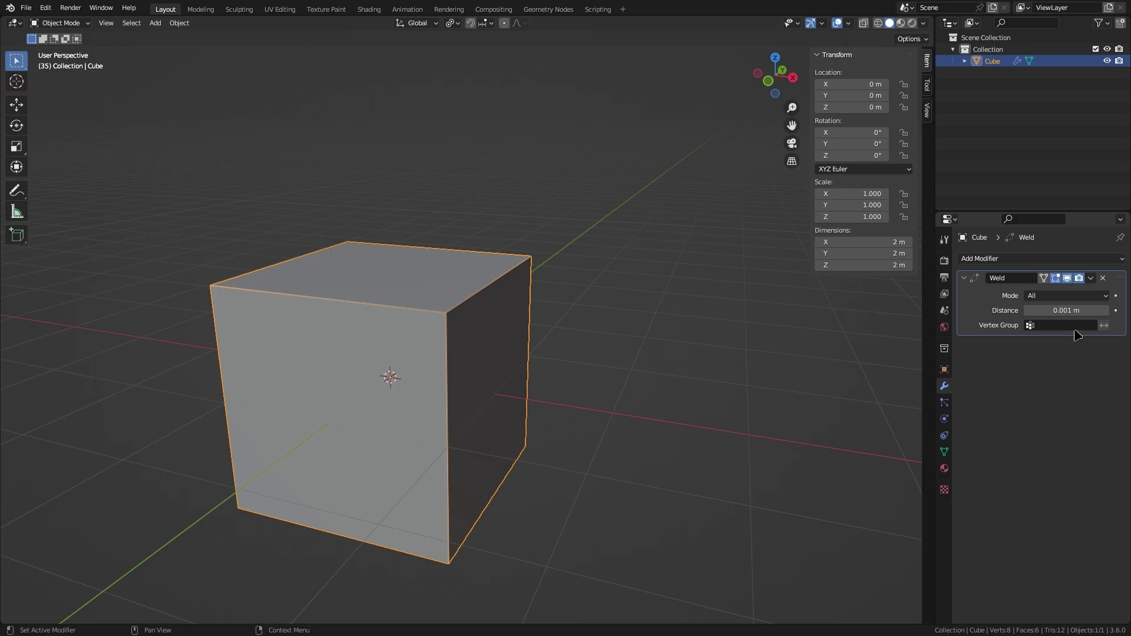
key("ctrl+a")
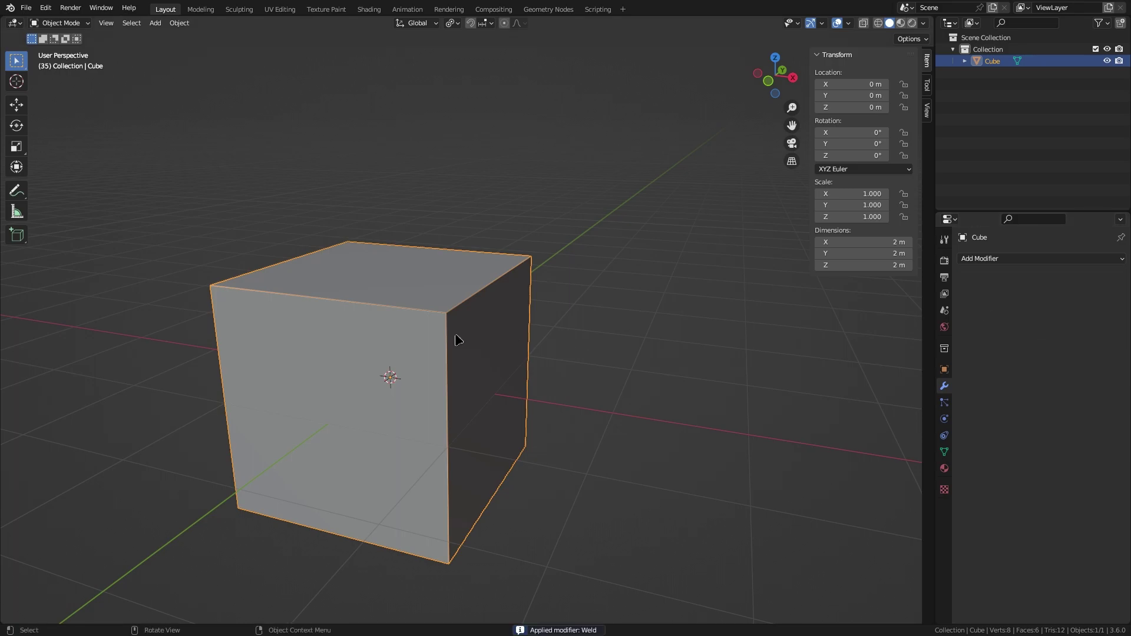
- In Edit Mode, try moving the welded cube's upper face along Z and its negative Y side face freely
key("Tab")
left_click(440, 273)
key("g")
key("z")
key("Escape")
left_click(502, 343)
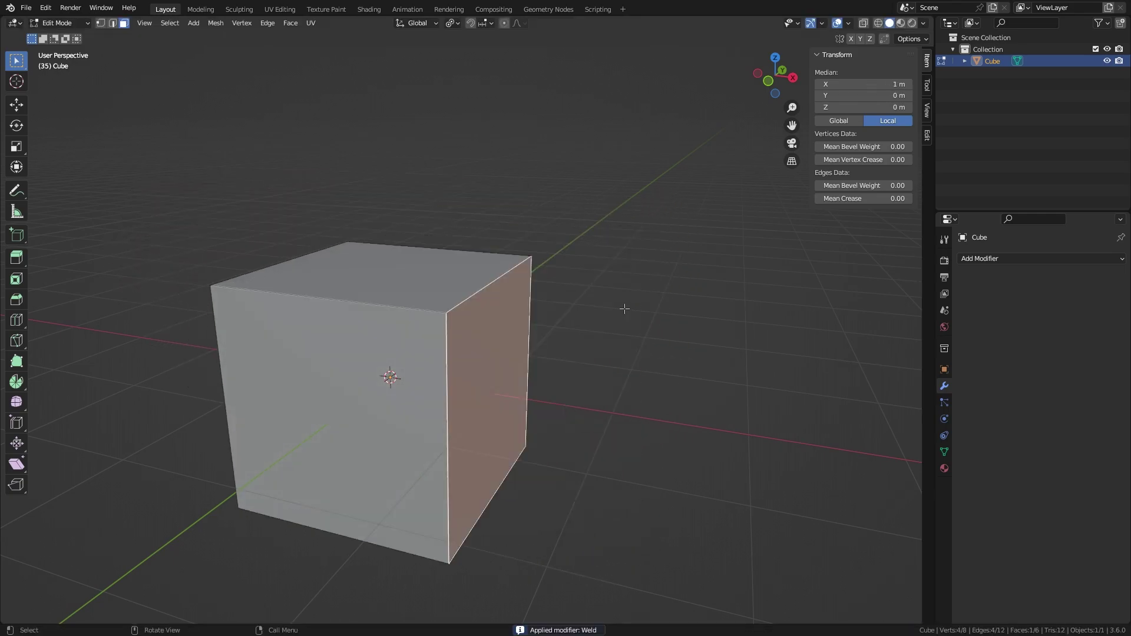
left_click(361, 356)
key("g")
key("Escape")
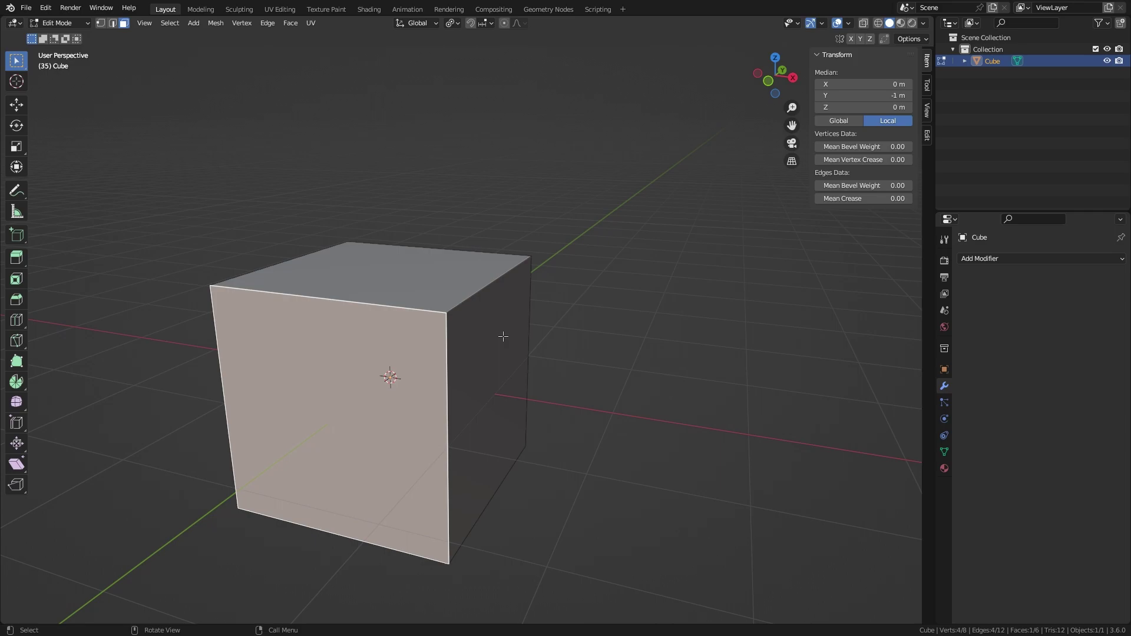
- Add the cube's upper and positive X faces to the selected negative Y face and try to rip them
left_click(433, 277, "shift")
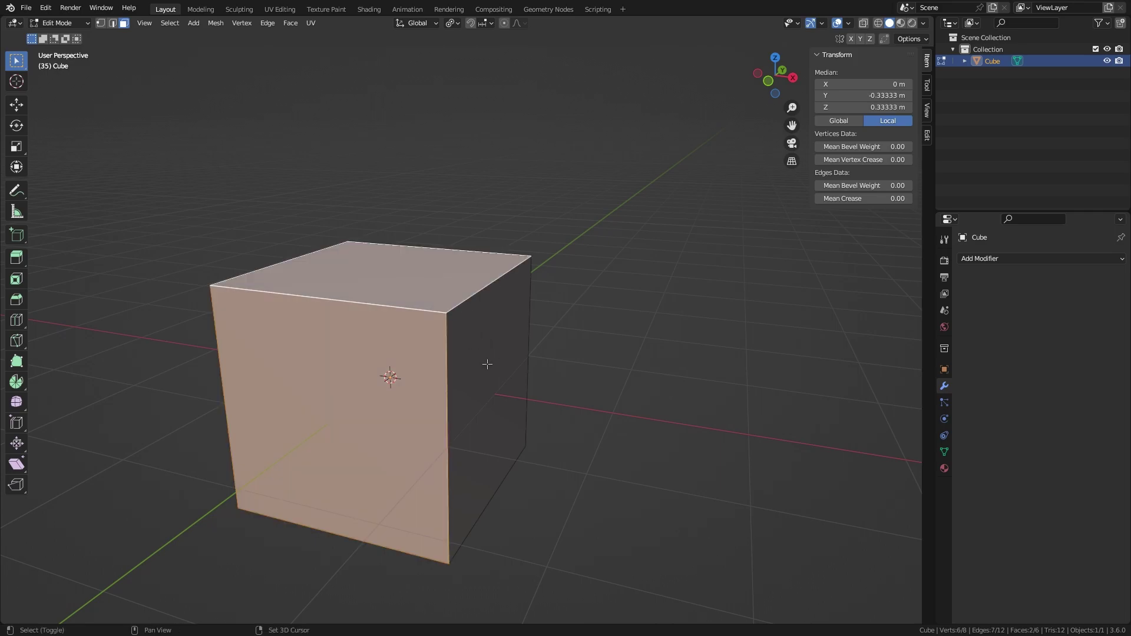
left_click(488, 364, "shift")
key("v")
middle_click_drag(567, 429, 644, 415)
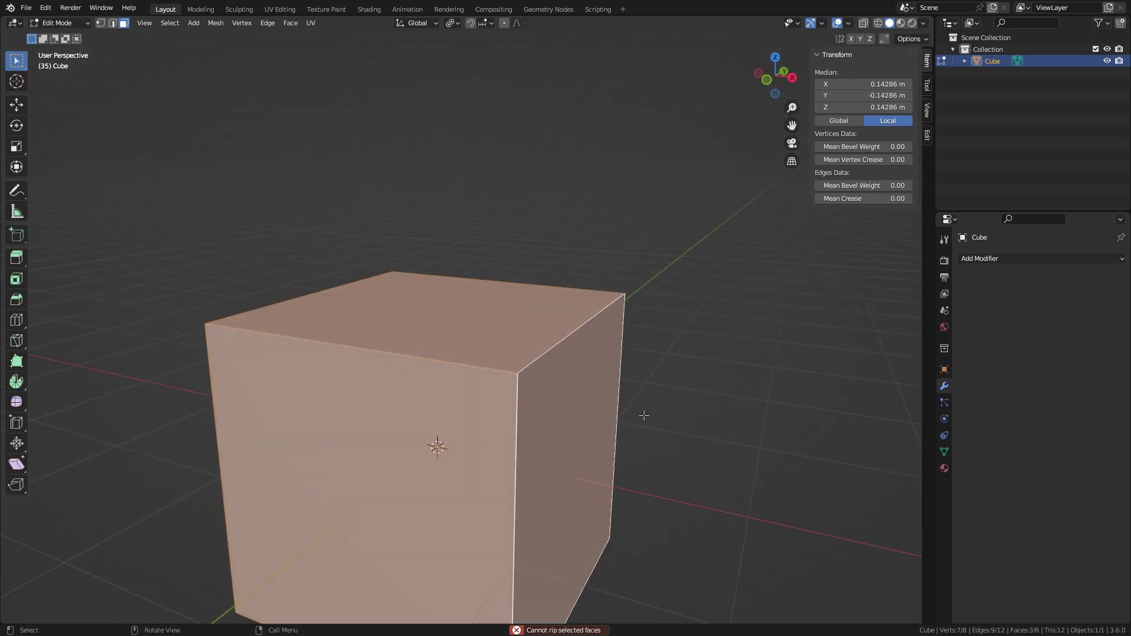
- Merge the vertices of the three selected faces by distance
scroll(625, 402, "down", 3)
scroll(620, 434, "up", 2)
middle_click_drag(568, 424, 620, 392)
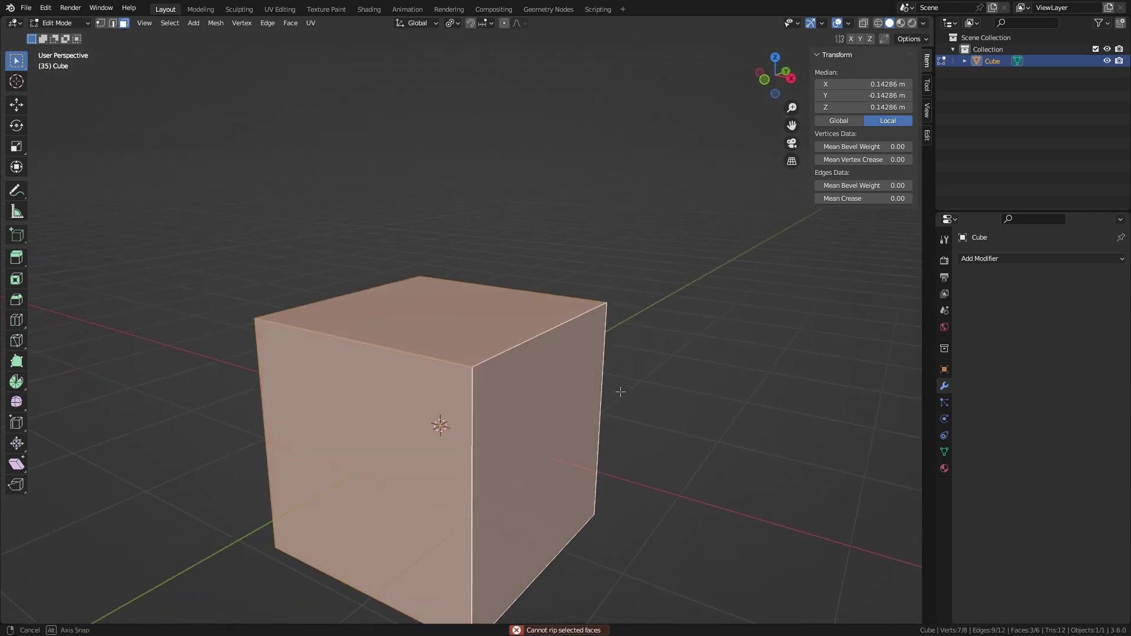
key("m")
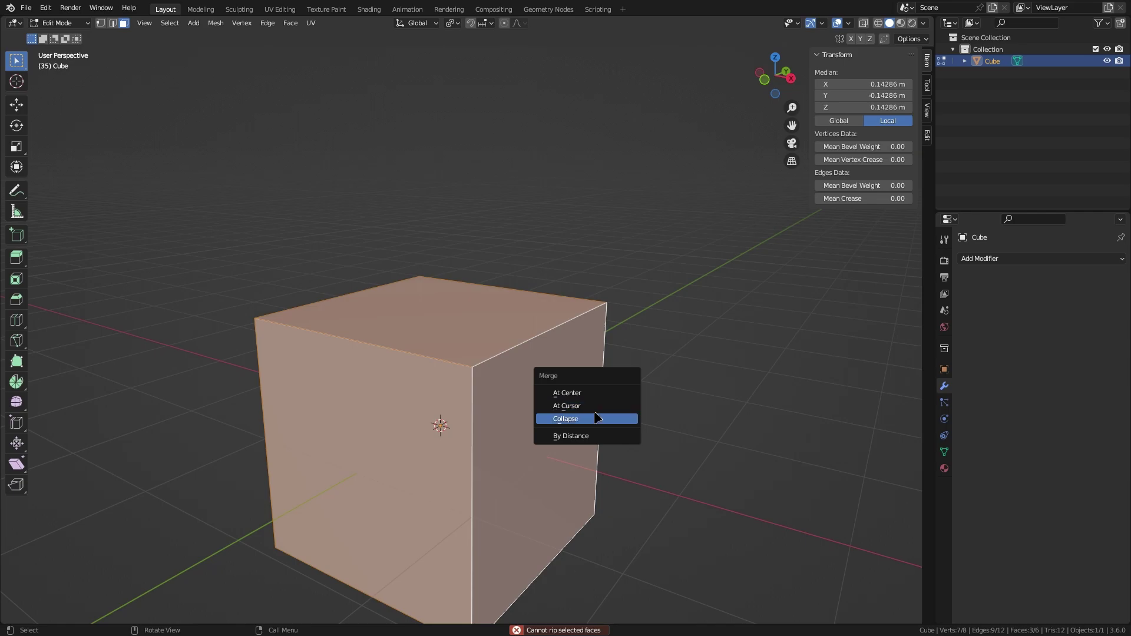
left_click(587, 434)
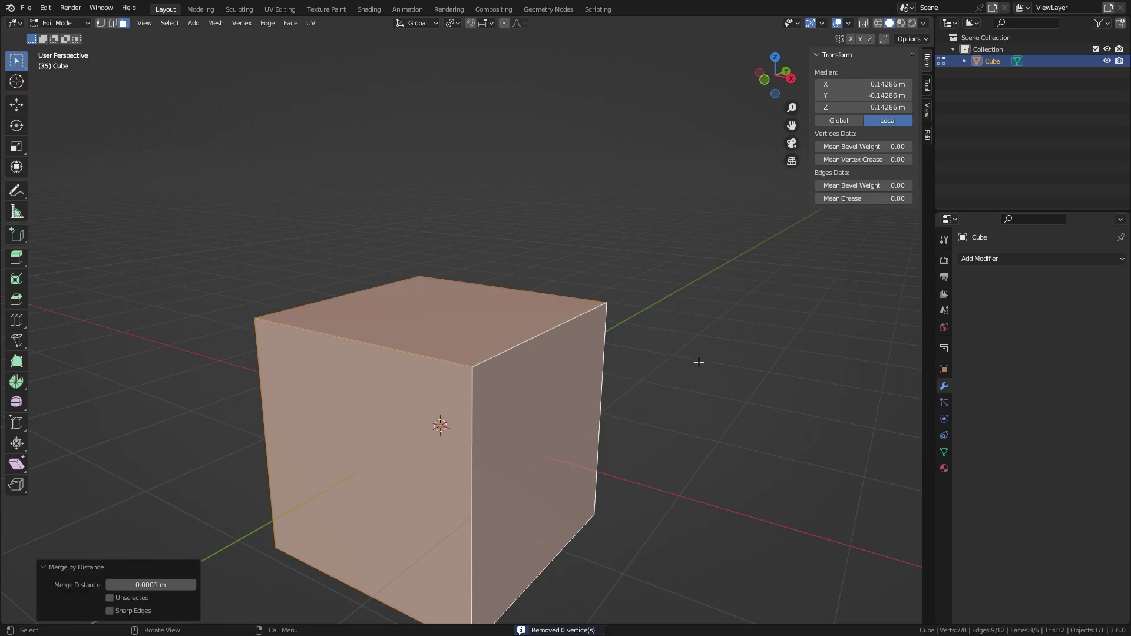
- Return to Object Mode, add an Edge Split modifier to the cube and apply it
key("Tab")
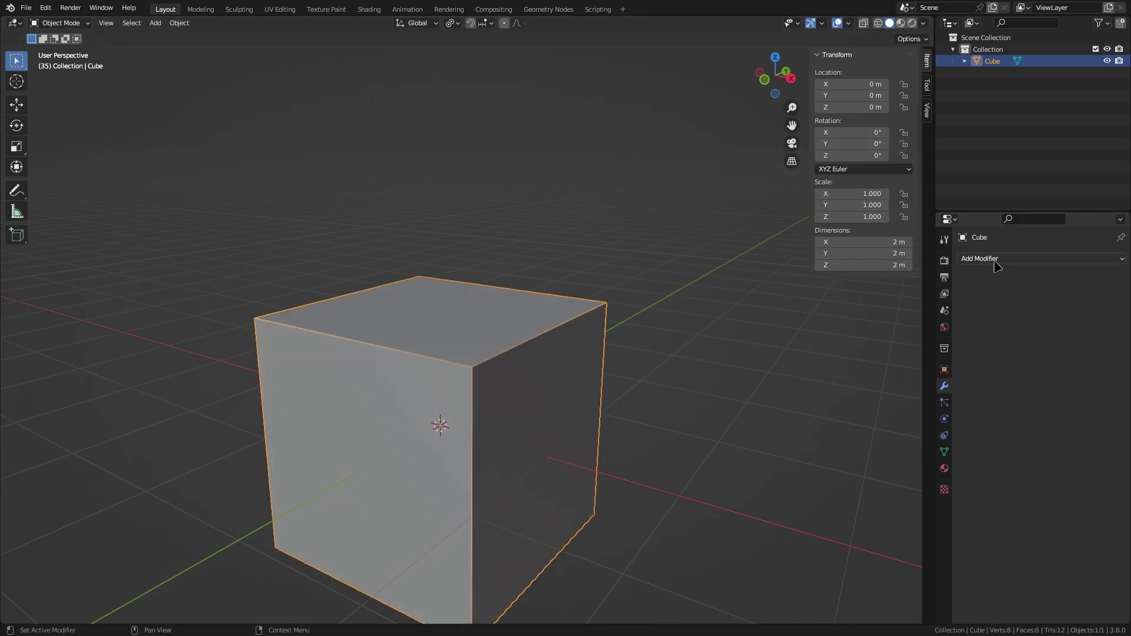
left_click(1021, 259)
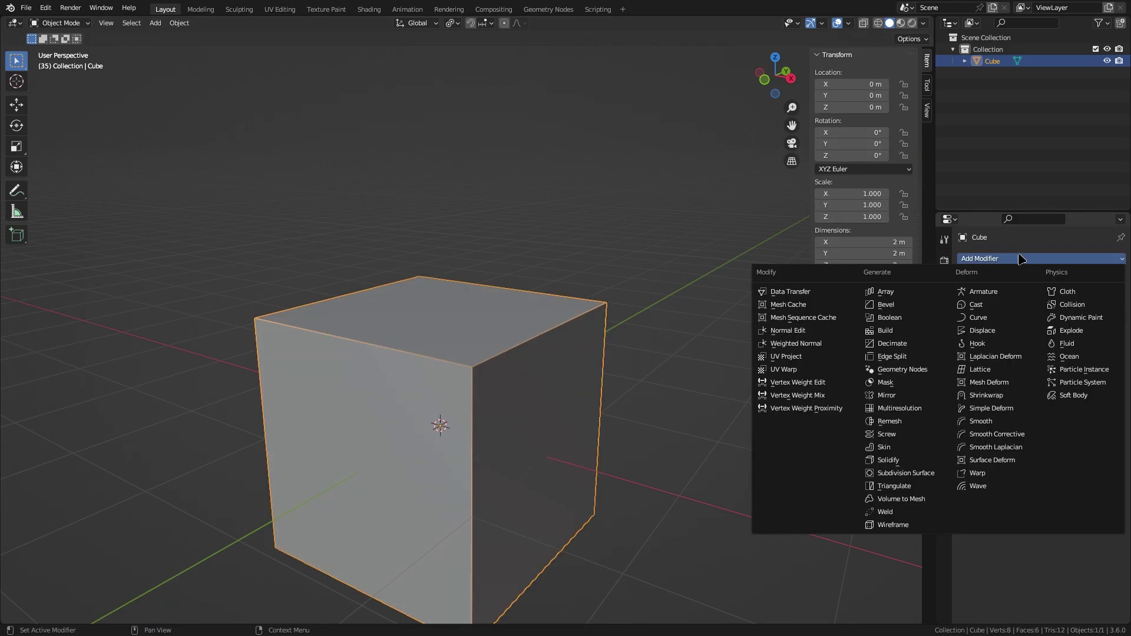
left_click(901, 356)
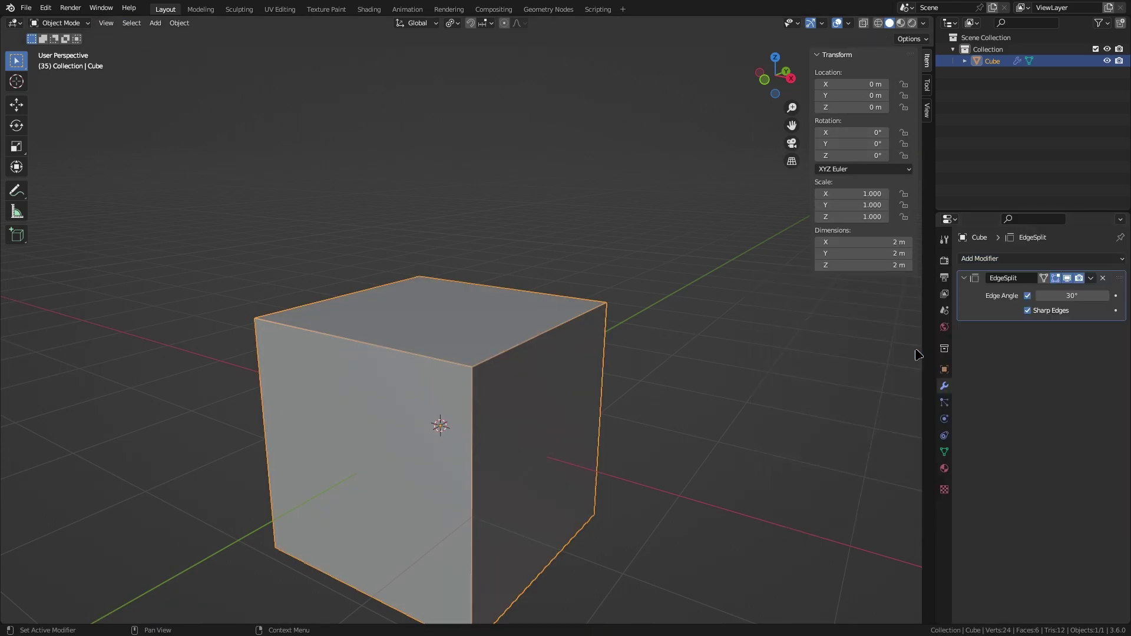
key("ctrl+a")
- In Edit Mode with vertex selection, try moving one vertex at the cube's nearest upper corner, and turn on Auto Merge Vertices
key("Tab")
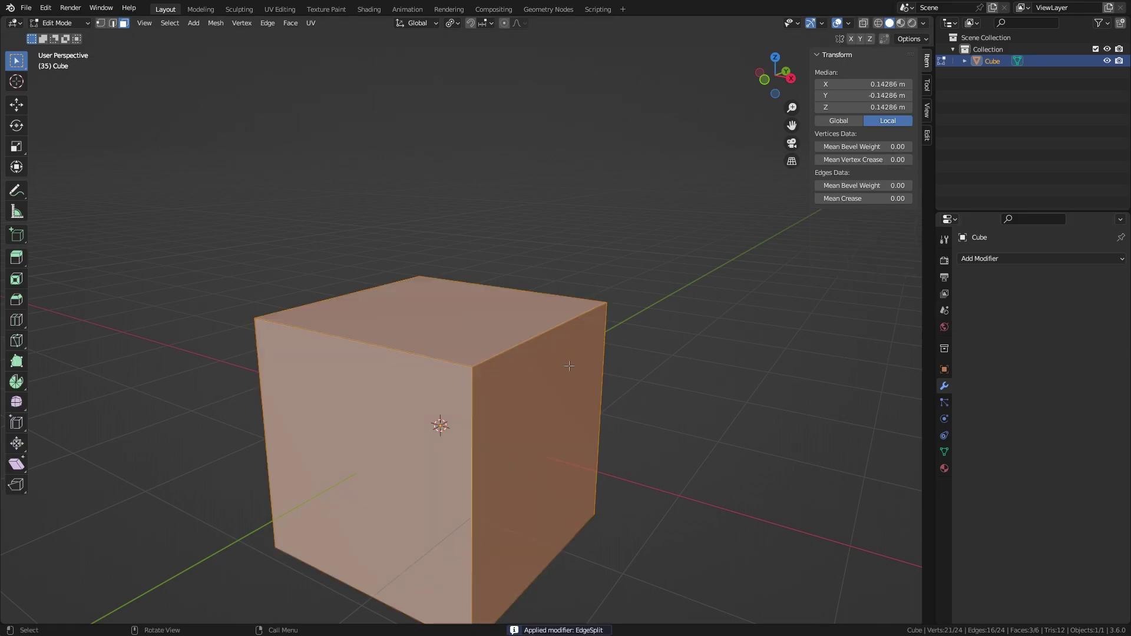
scroll(507, 391, "up", 2)
left_click(477, 394)
key("g")
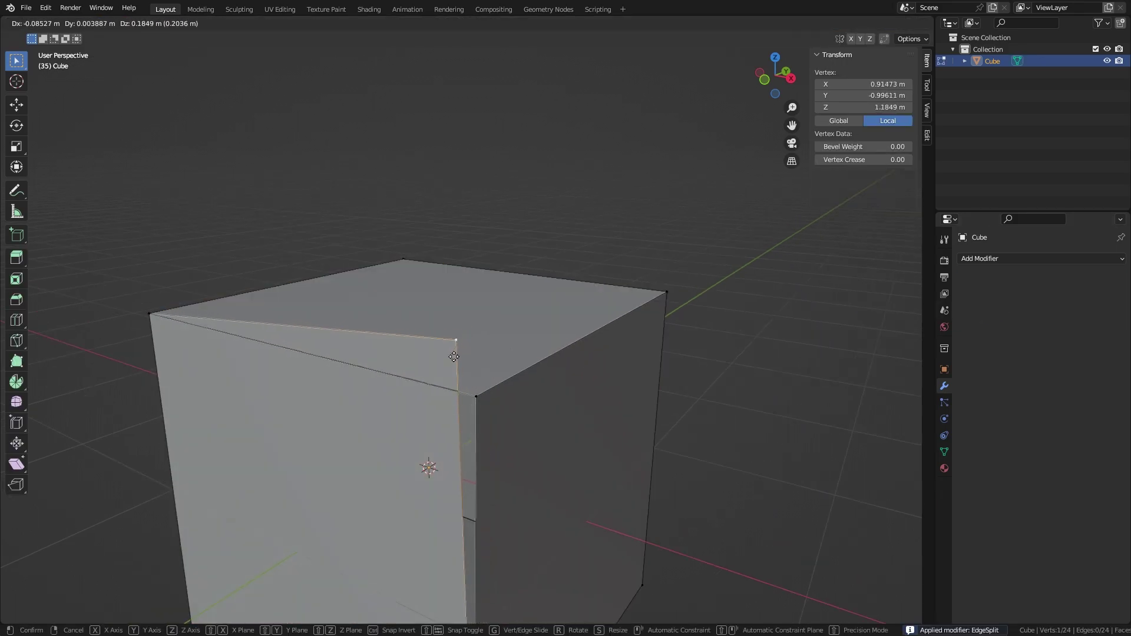
right_click(470, 411)
left_click(886, 40)
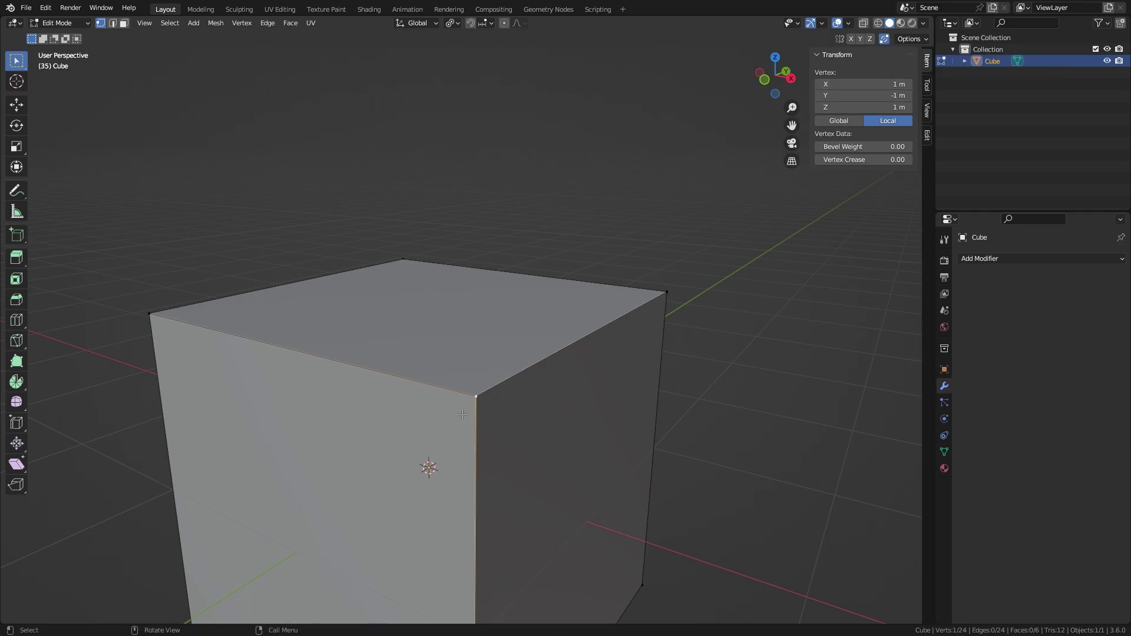
- Move the split corner vertex onto its duplicate to merge them, and place the merged vertex just off the corner
key("g")
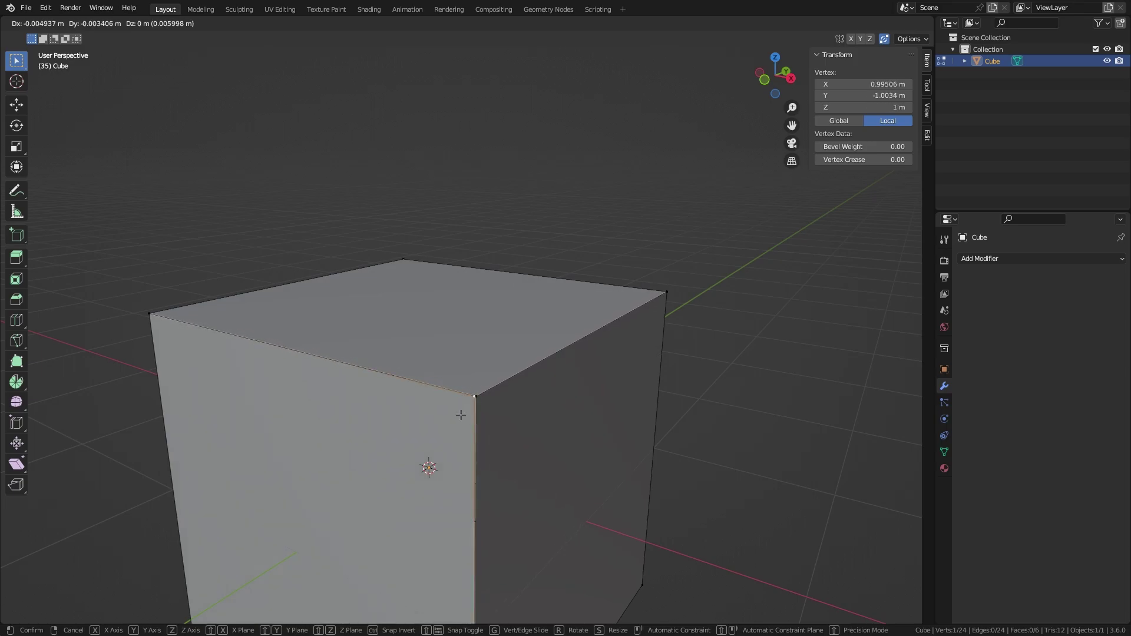
left_click(460, 415)
key("g")
left_click(482, 409)
key("g")
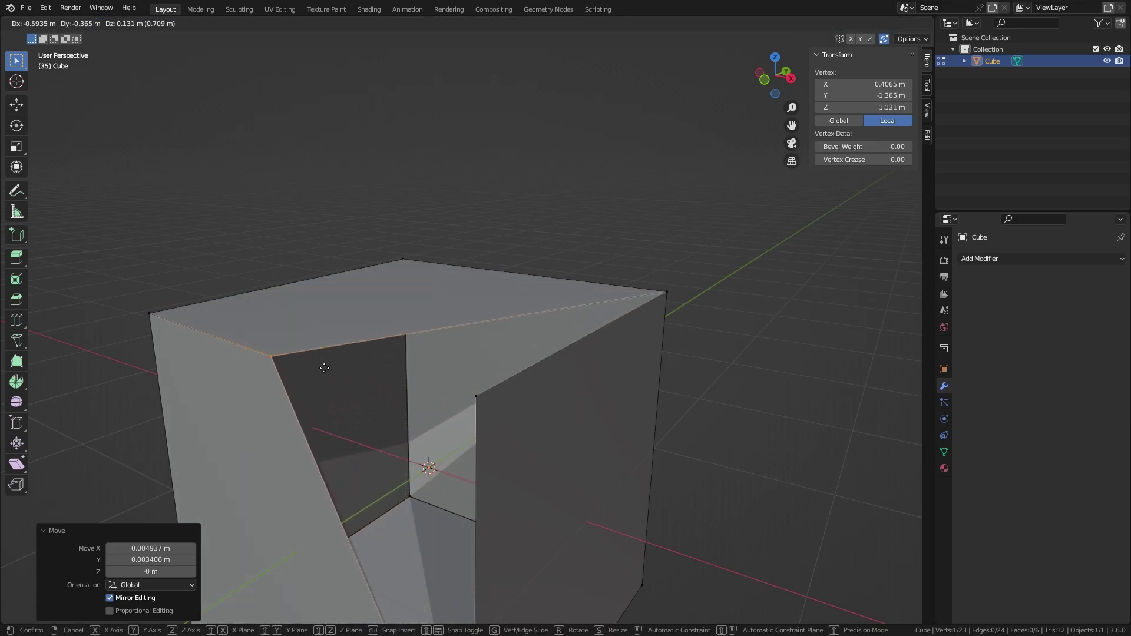
left_click(526, 403)
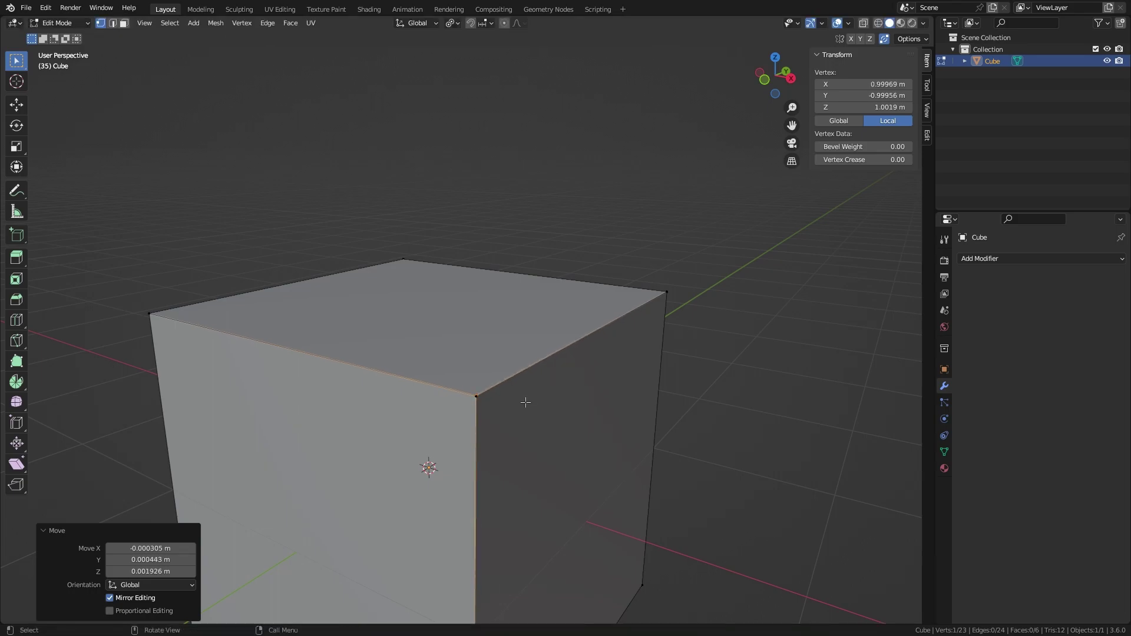
- Move the merged vertex onto the remaining vertex at the nearest upper corner to merge them, and try moving the result
left_click(486, 409, "shift")
left_click(486, 404)
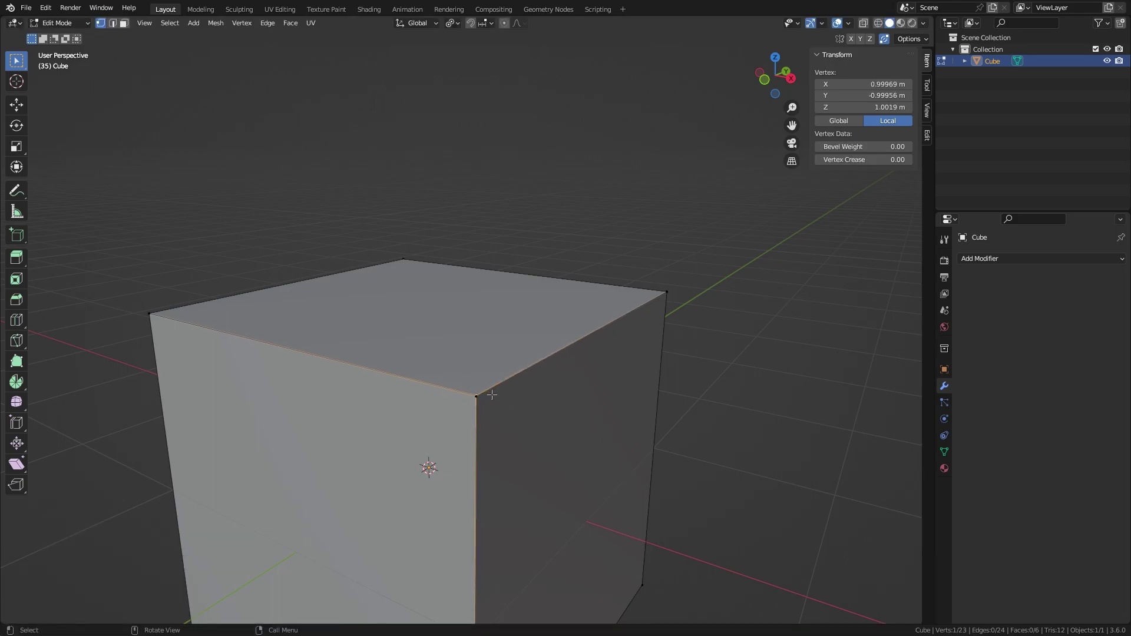
key("g")
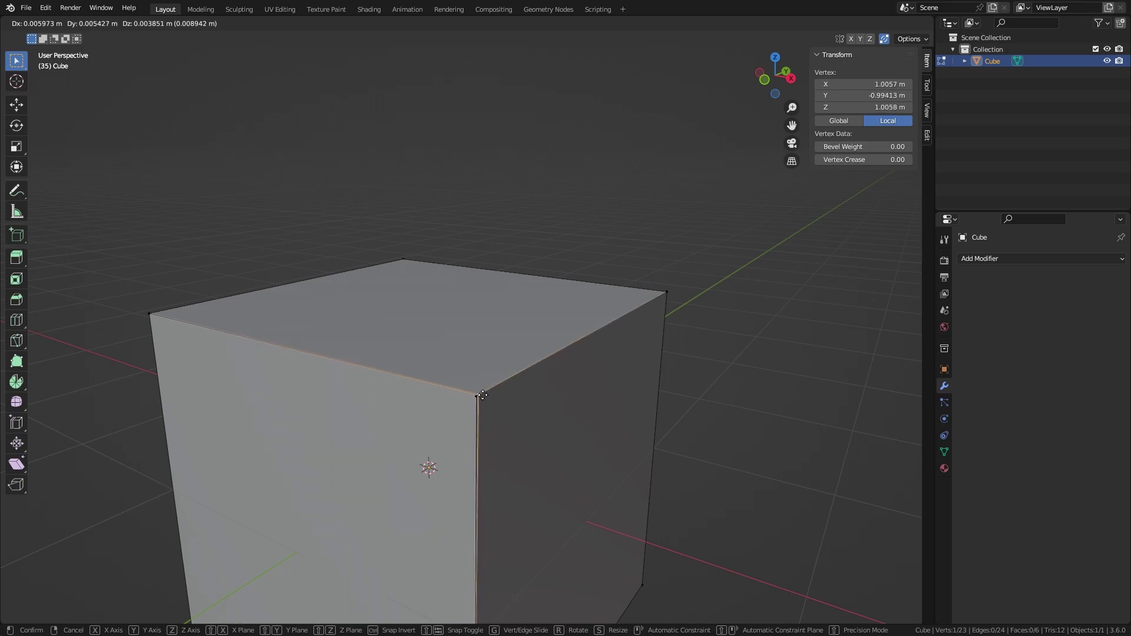
left_click(479, 398)
scroll(565, 412, "up", 2)
middle_click_drag(566, 412, 523, 367, "shift")
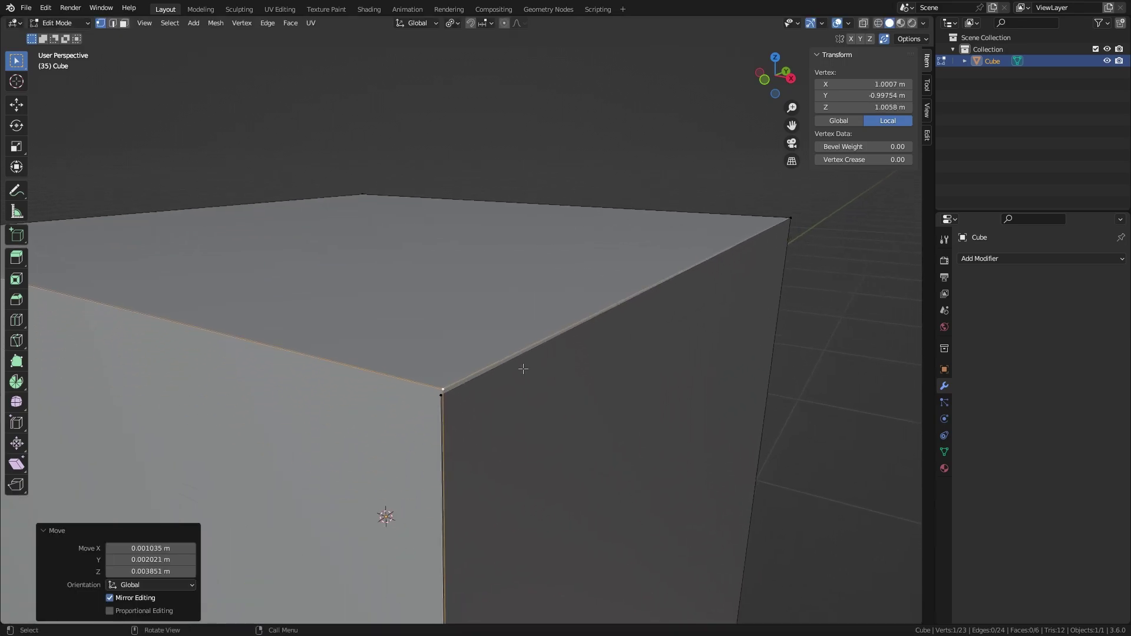
key("g")
left_click(479, 391)
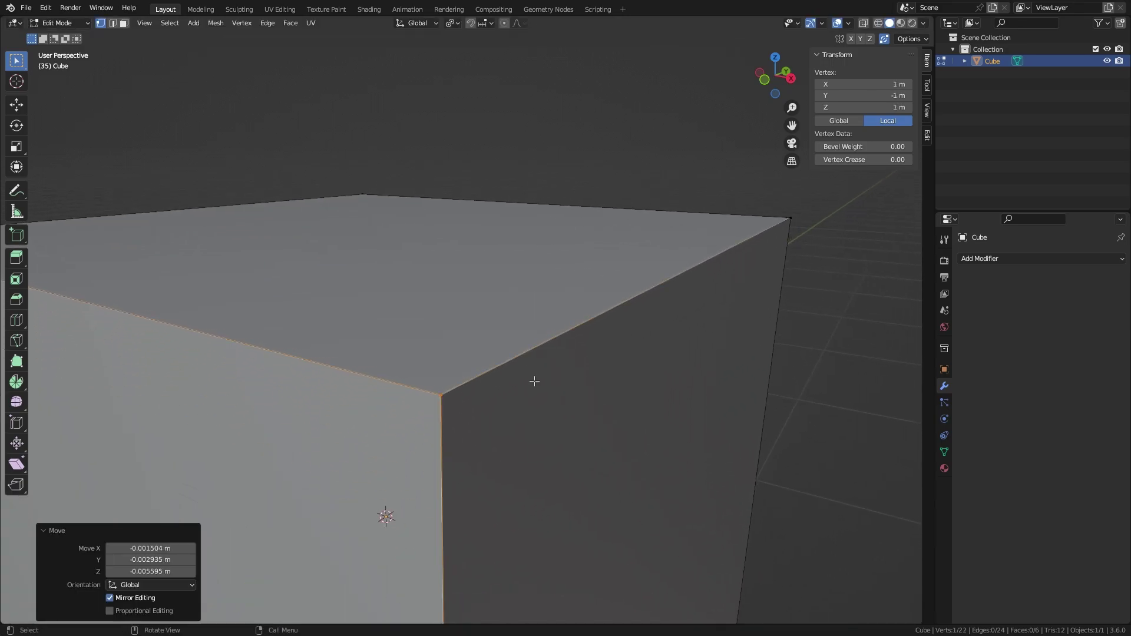
scroll(529, 383, "down", 2)
key("g")
right_click(492, 293)
scroll(491, 292, "down", 4)
scroll(512, 353, "down", 5)
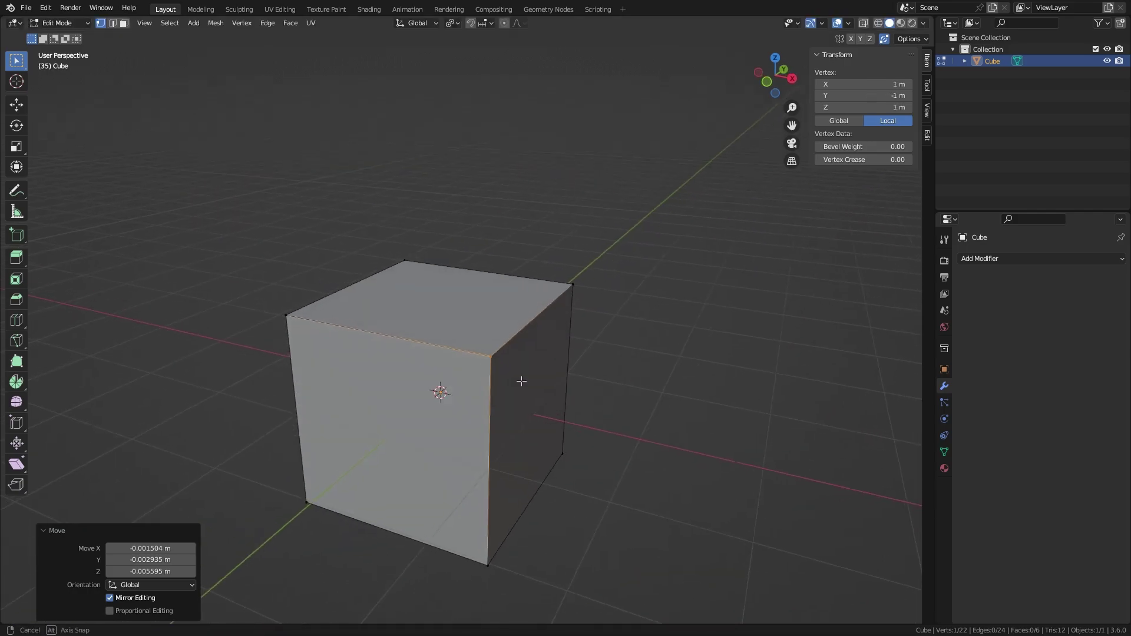
- Return to Object Mode, add a Weld modifier to the cube, look at its Mode options, and remove the modifier
key("Tab")
scroll(528, 359, "up", 4)
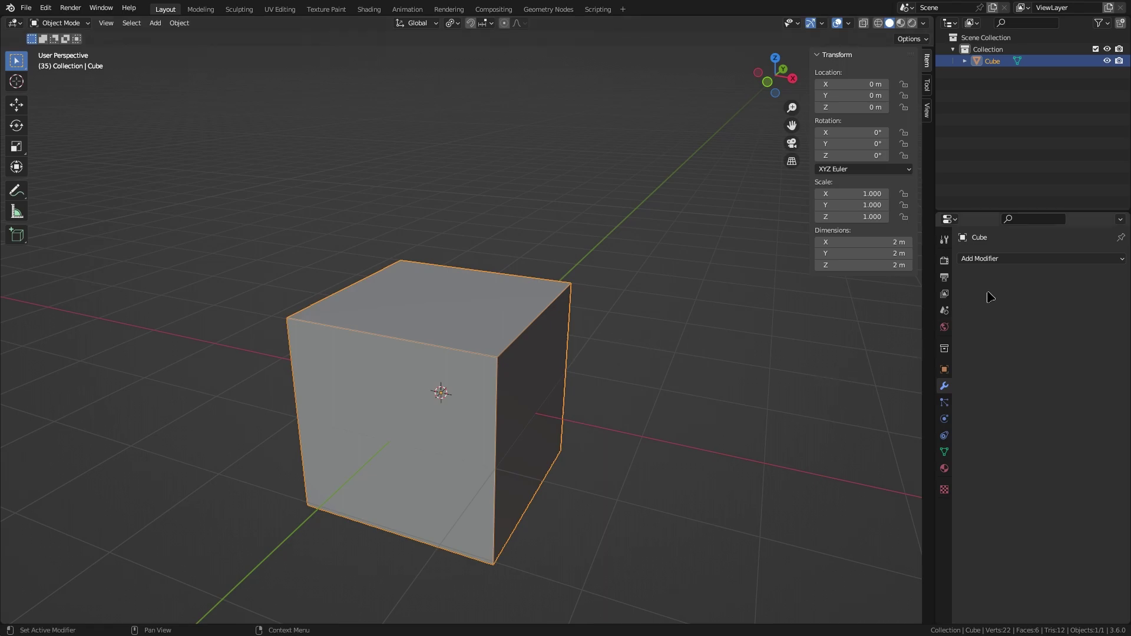
left_click(1038, 262)
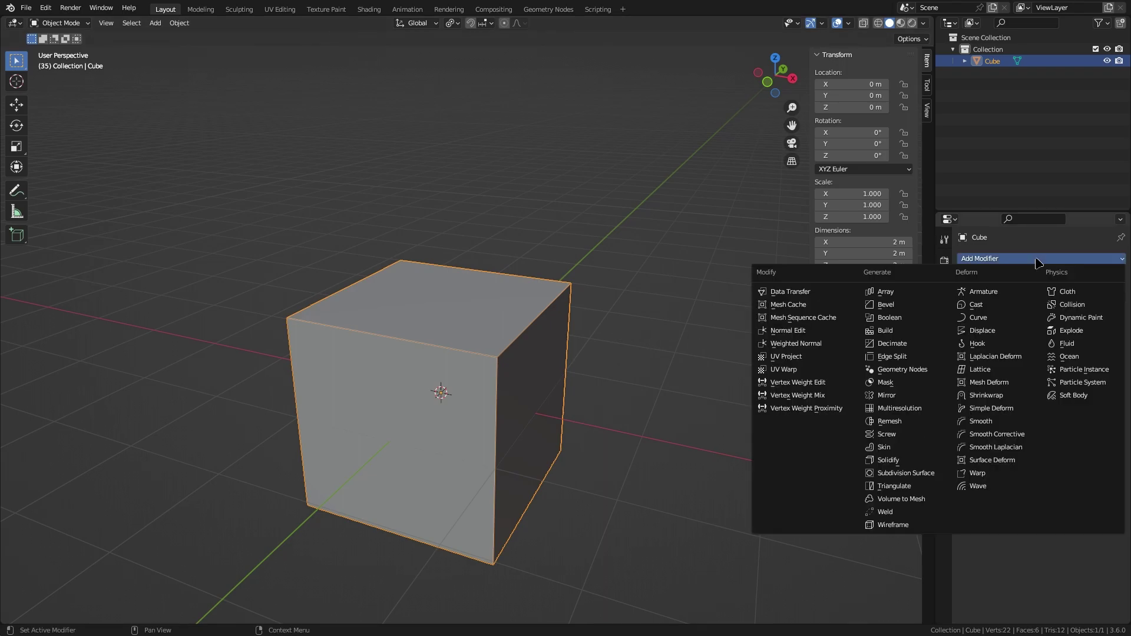
left_click(883, 505)
left_click(1081, 296)
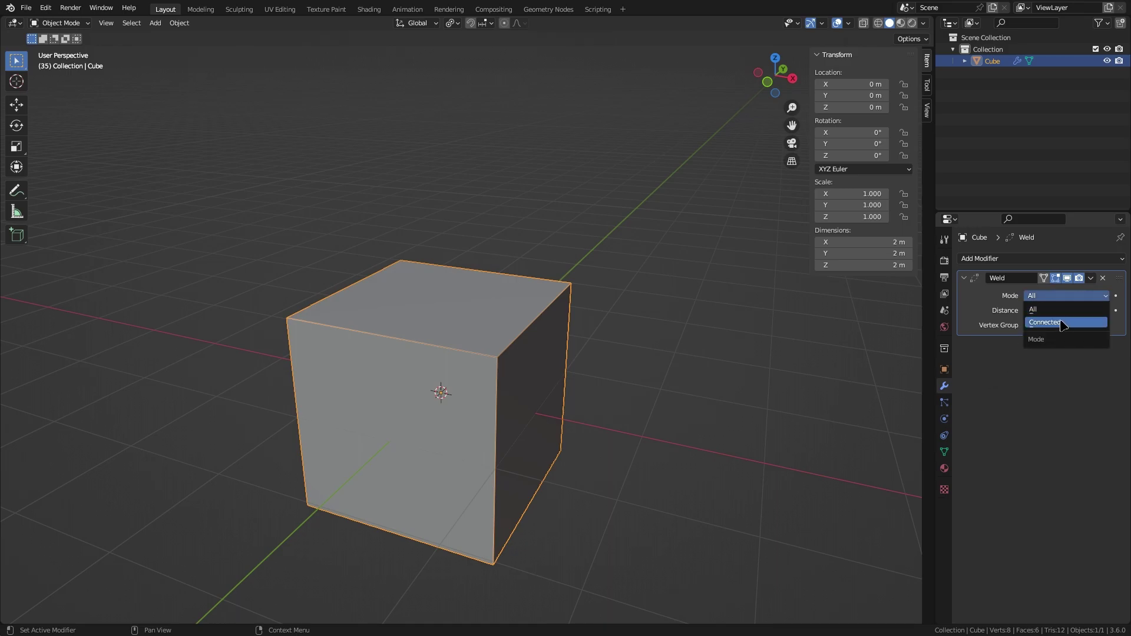
left_click(1063, 295)
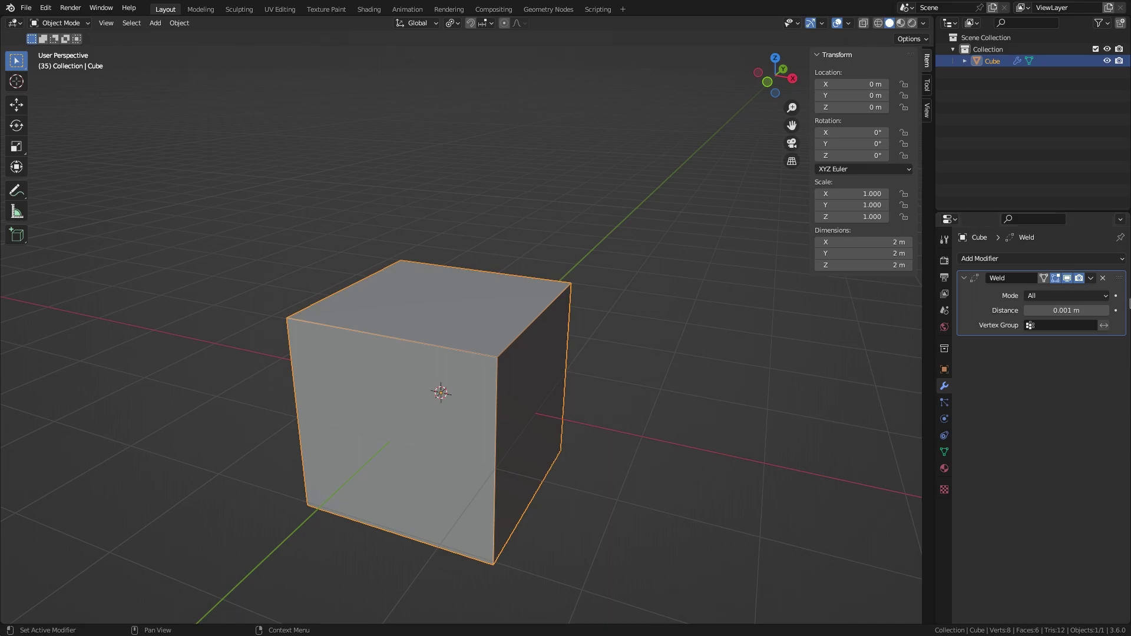
left_click(1102, 277)
- Add a Wireframe modifier to the cube and inspect the generated struts up close
left_click(1097, 261)
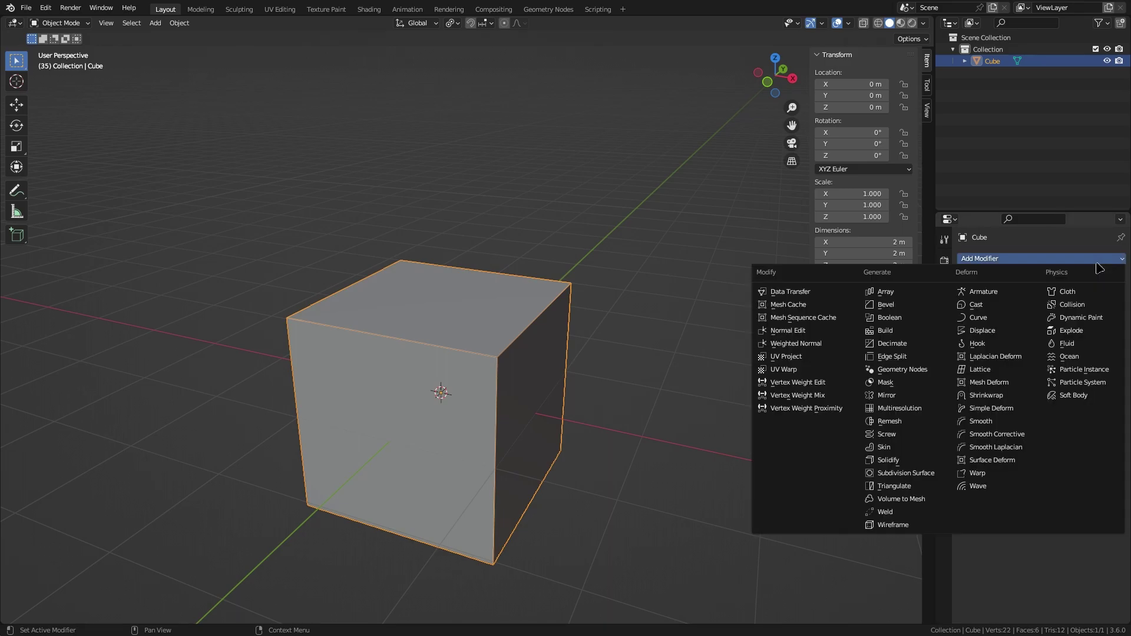
left_click(903, 528)
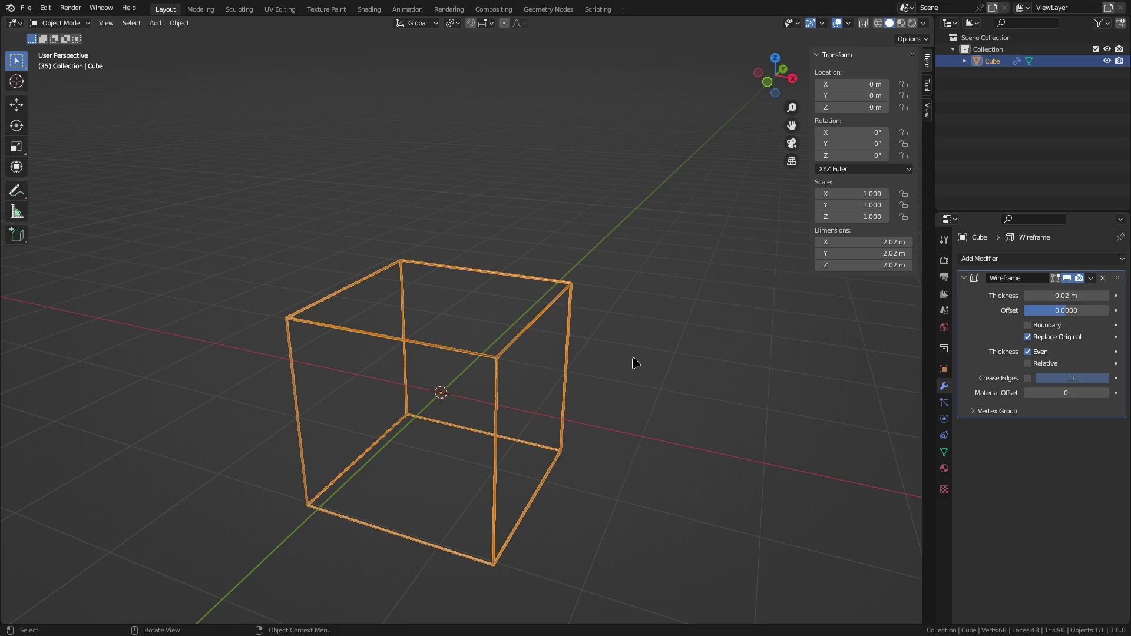
scroll(635, 363, "up", 8)
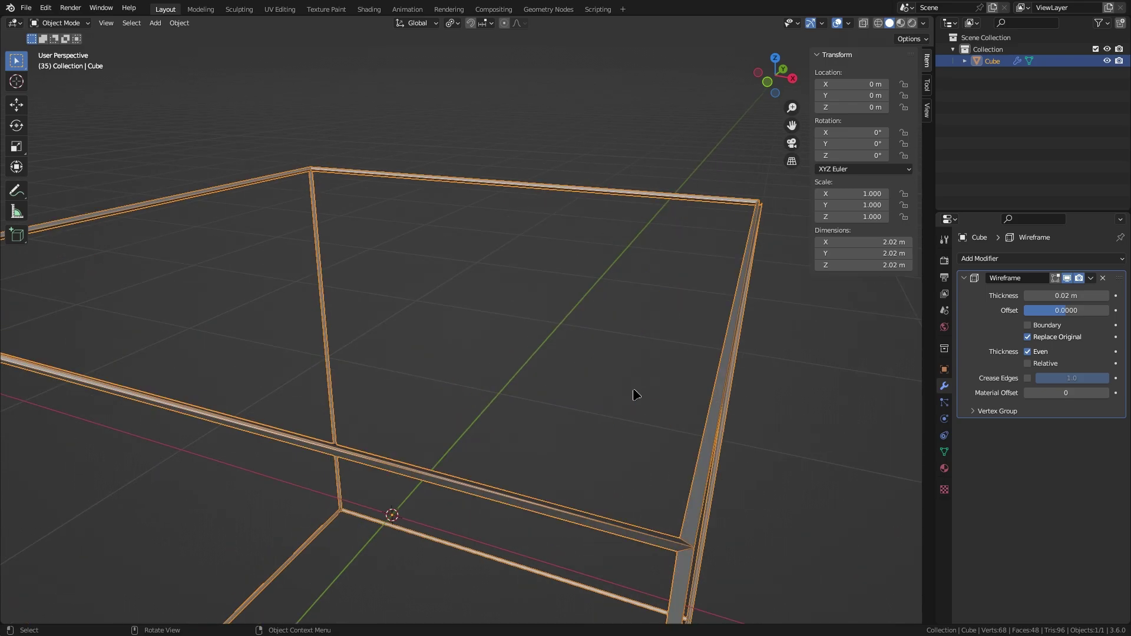
scroll(684, 412, "down", 3)
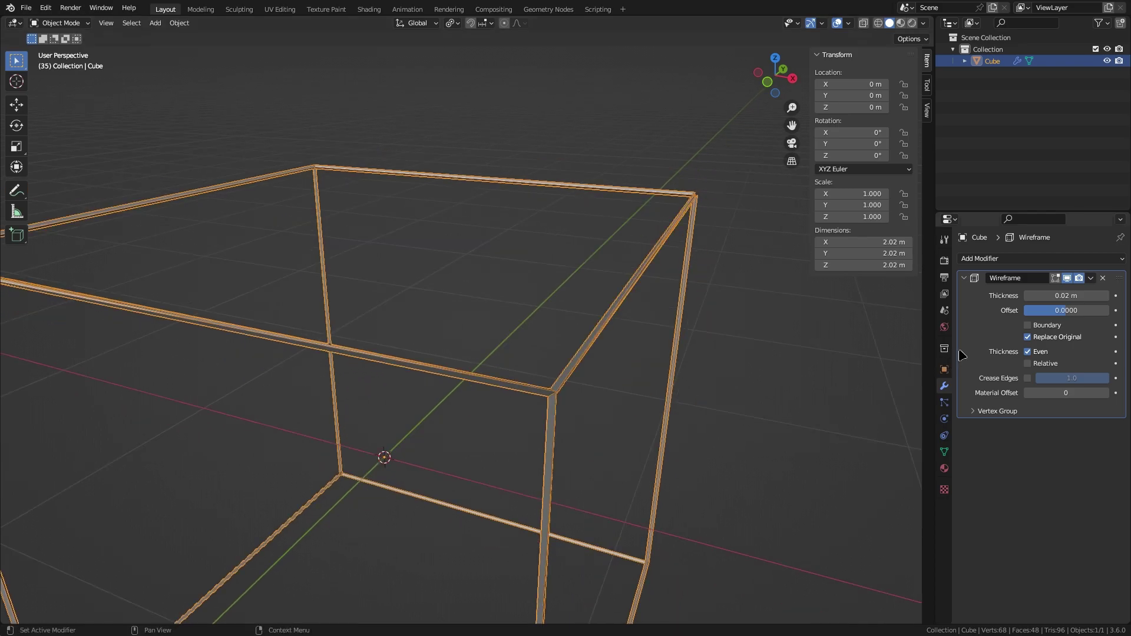
- Turn on Boundary and Relative thickness for the Wireframe modifier and inspect the struts at the cube's corners
left_click(1028, 326)
middle_click_drag(608, 439, 825, 394)
left_click(1028, 363)
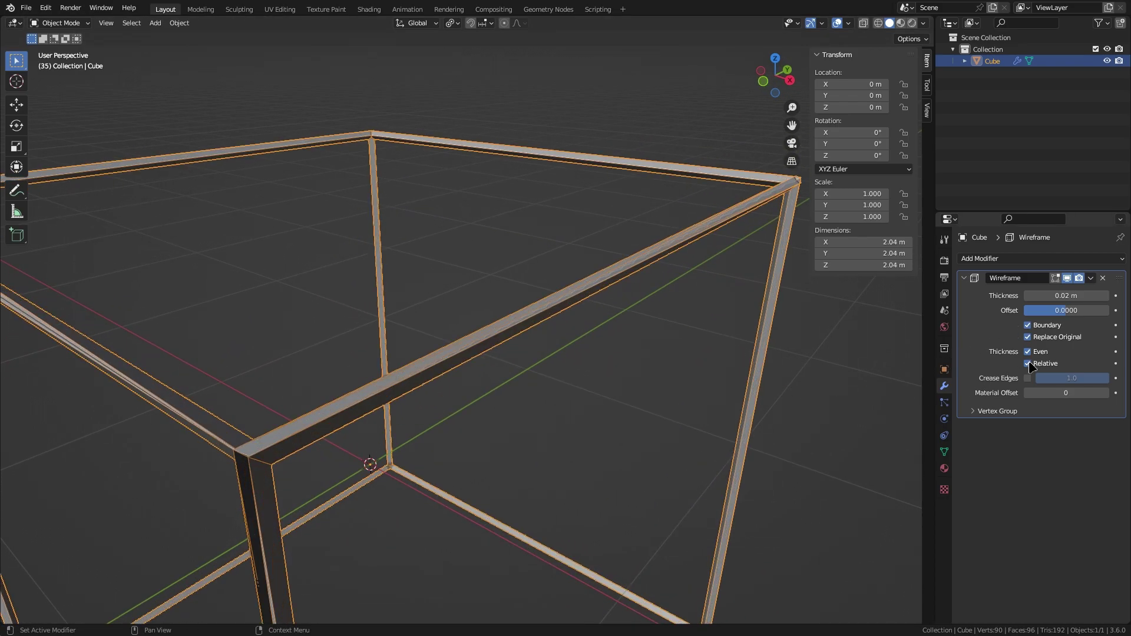
middle_click_drag(530, 377, 596, 361)
scroll(612, 340, "down", 3)
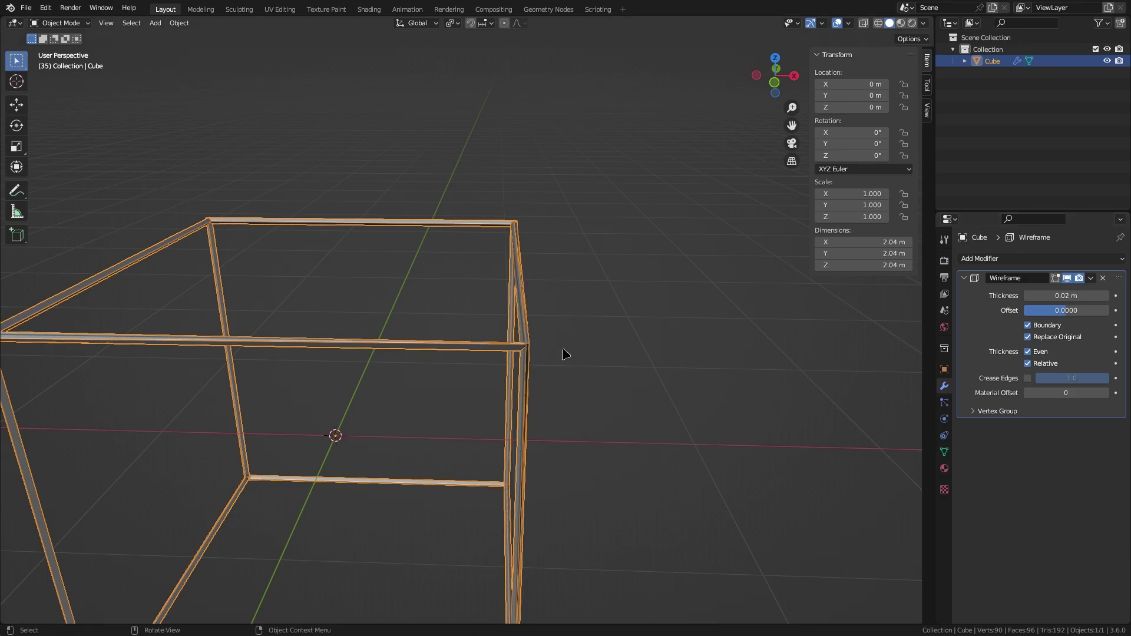
scroll(564, 353, "down", 4)
scroll(464, 391, "up", 7)
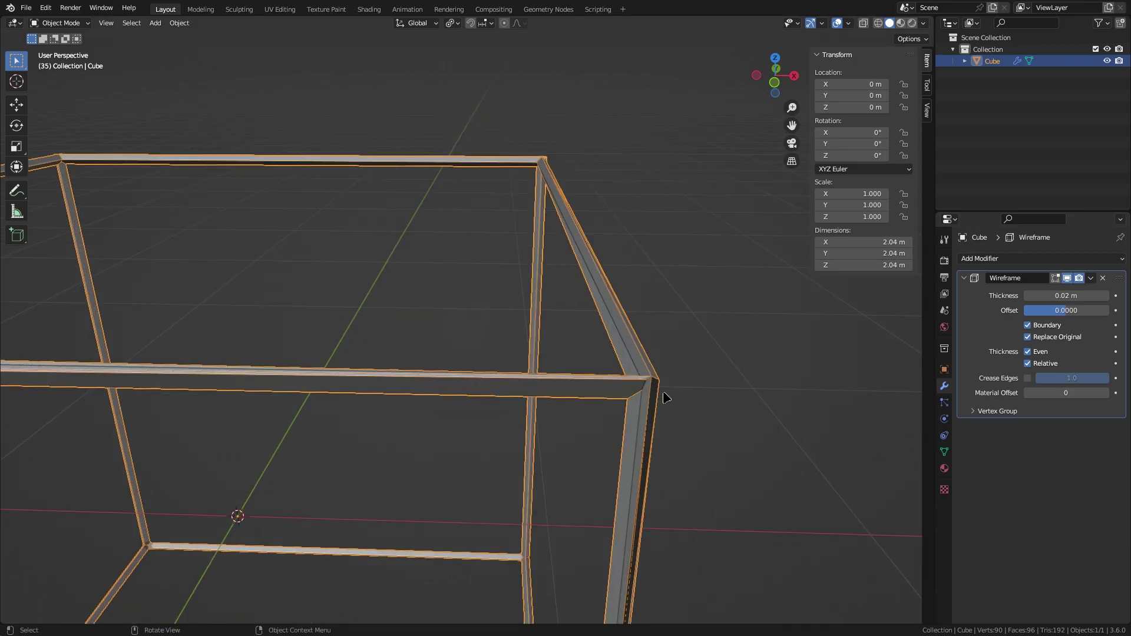
- Turn on Crease Edges at weight 1.0 for the Wireframe modifier and add a Subdivision Surface modifier to see its effect on the struts
left_click(1027, 379)
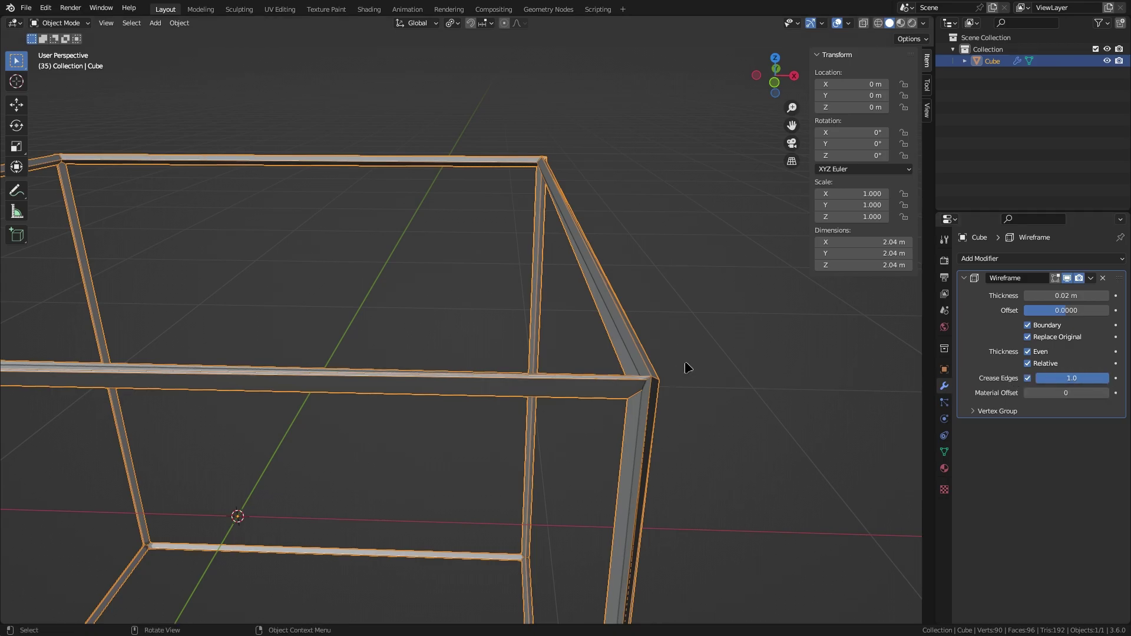
left_click(1017, 259)
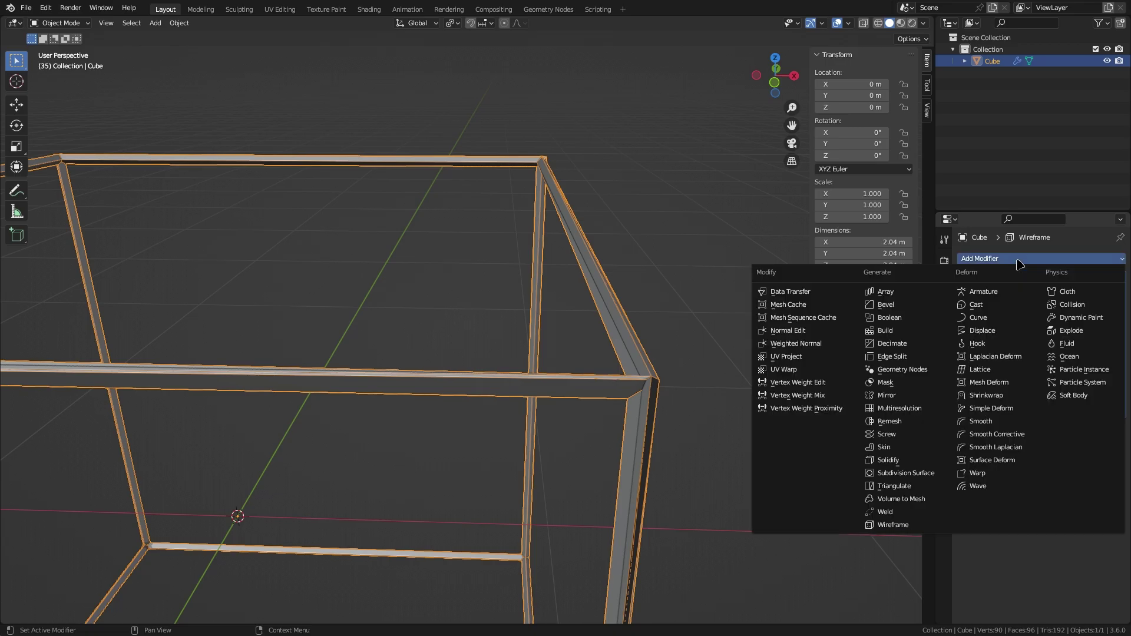
left_click(923, 473)
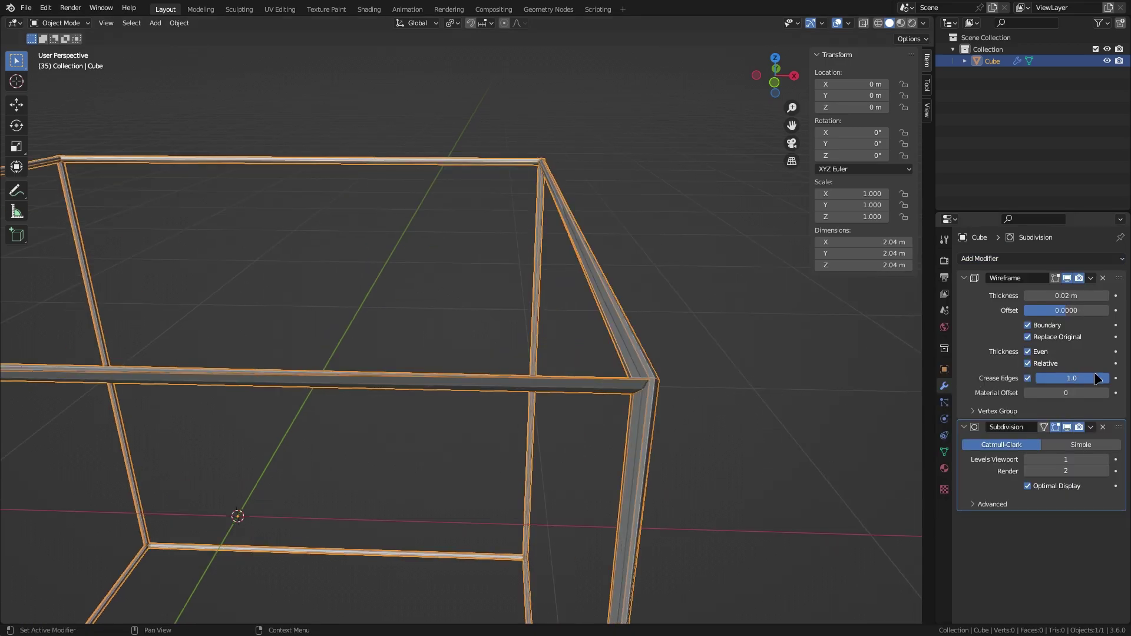
mouse_move(1096, 379)
left_mouse_down()
mouse_move(1038, 379)
mouse_move(1111, 381)
left_mouse_up()
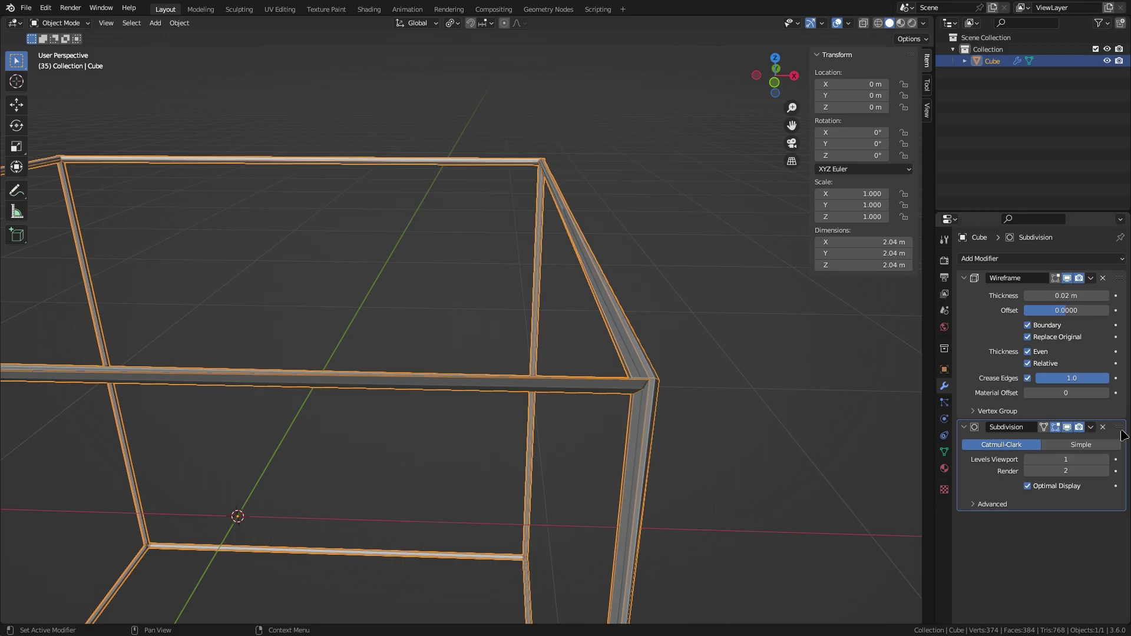
- Remove the Subdivision modifier, then set the Wireframe's crease weight to 0.0 and turn Crease Edges off
left_click(1102, 427)
left_click_drag(1080, 381, 1035, 382)
left_click(1028, 379)
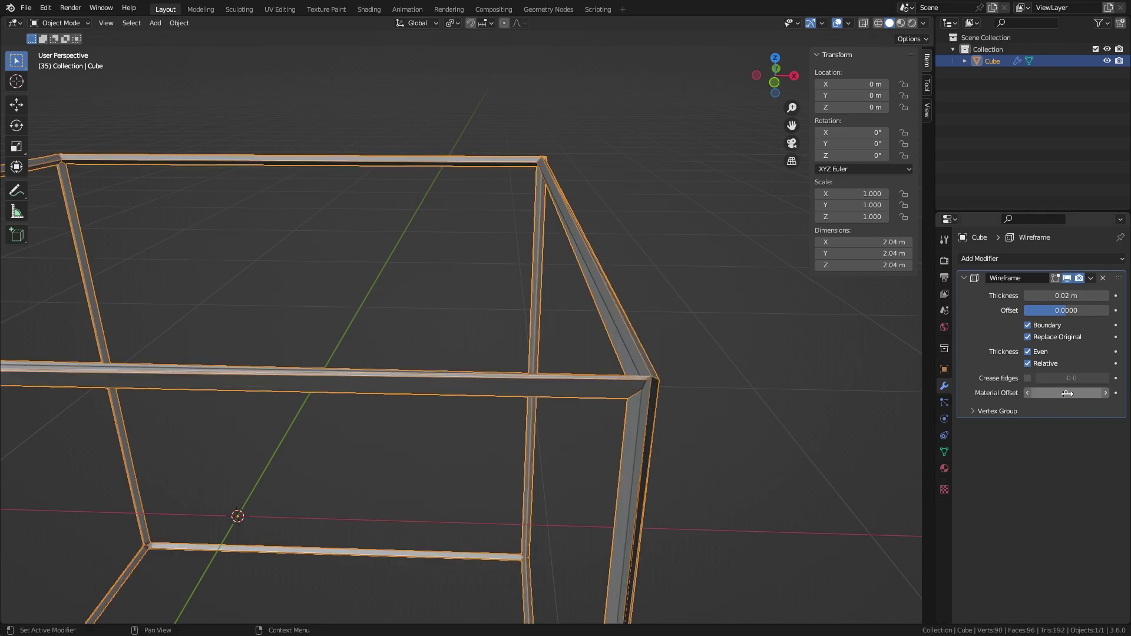
- Look at the Wireframe's vertex group options and the cube's material slots, and set the Material Offset to 3
left_click(975, 411)
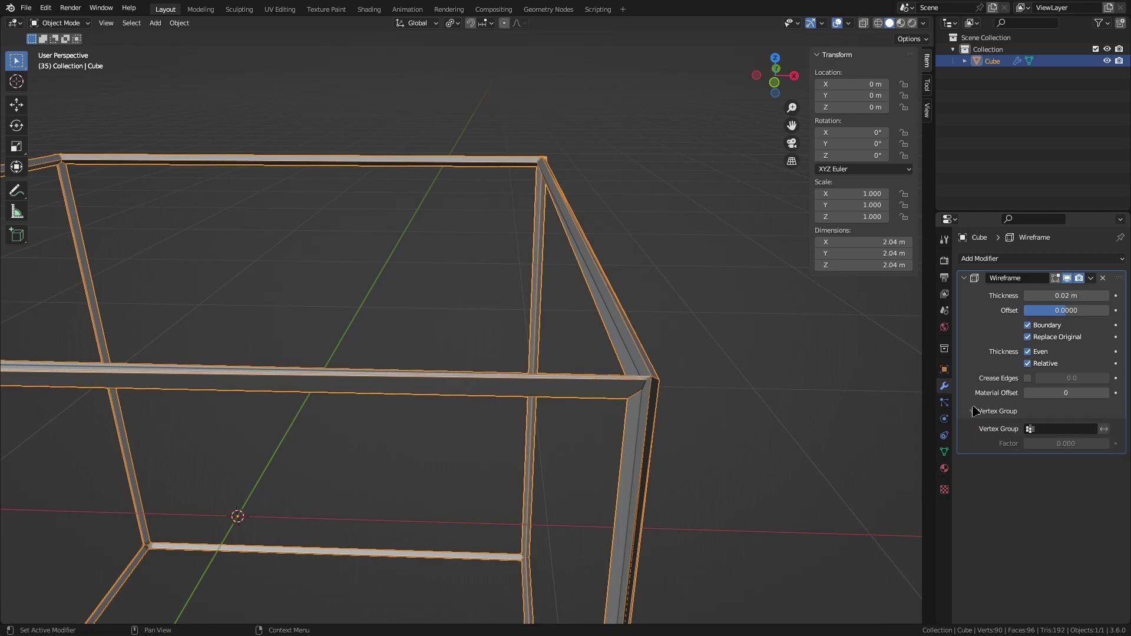
left_click(945, 468)
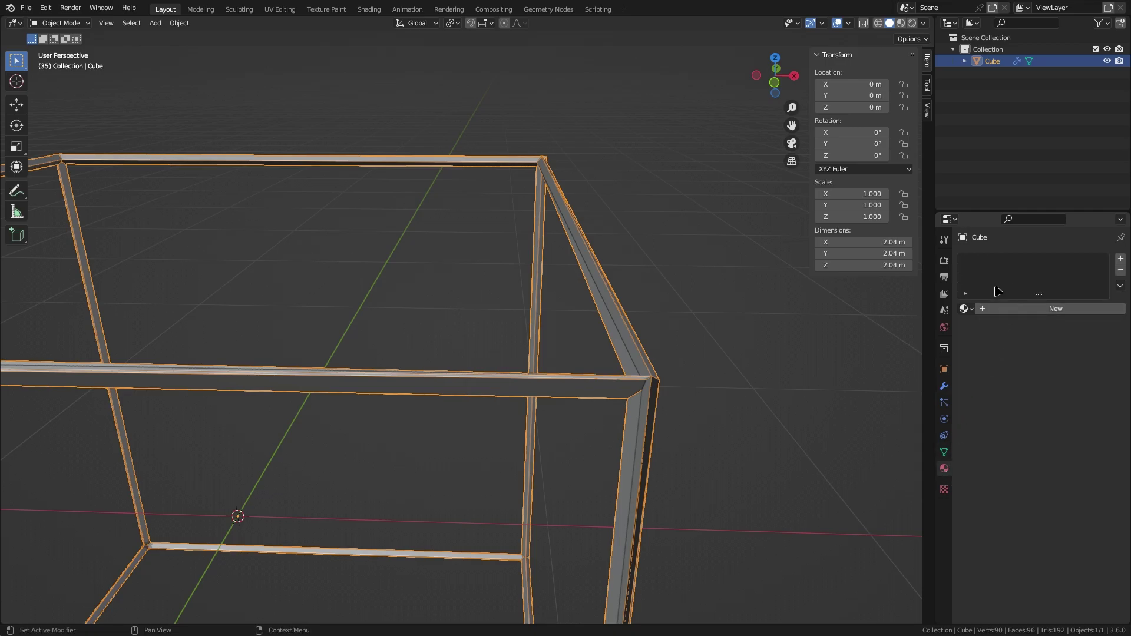
left_click(944, 385)
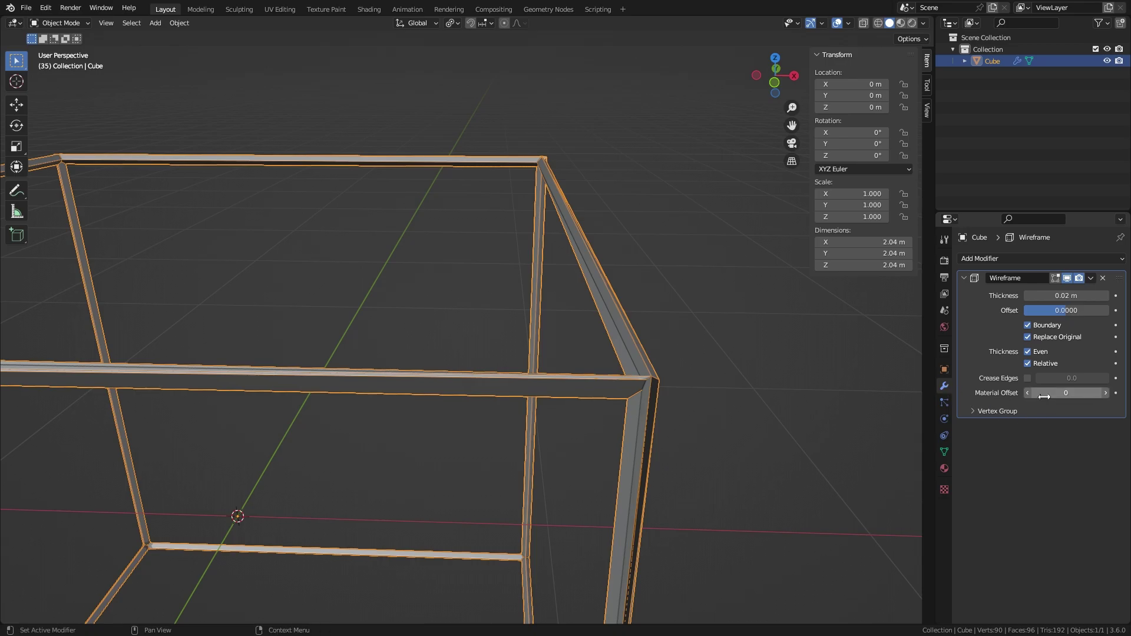
left_click(1105, 393)
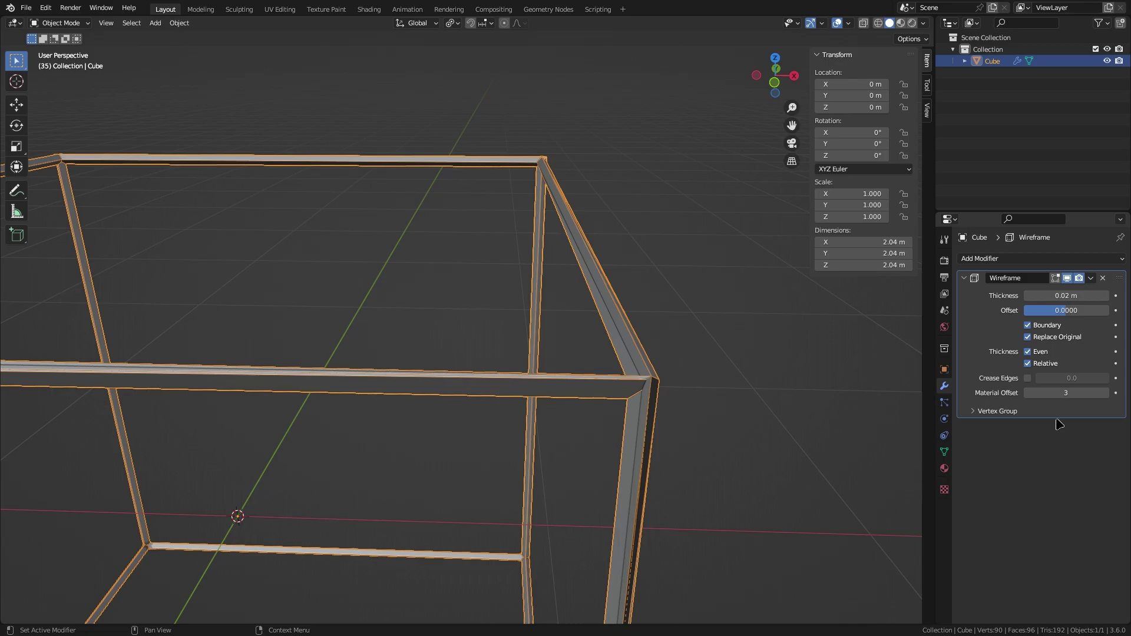
- Remove the Wireframe modifier from the cube and open the list of available modifiers
left_click(1103, 278)
left_click(1092, 264)
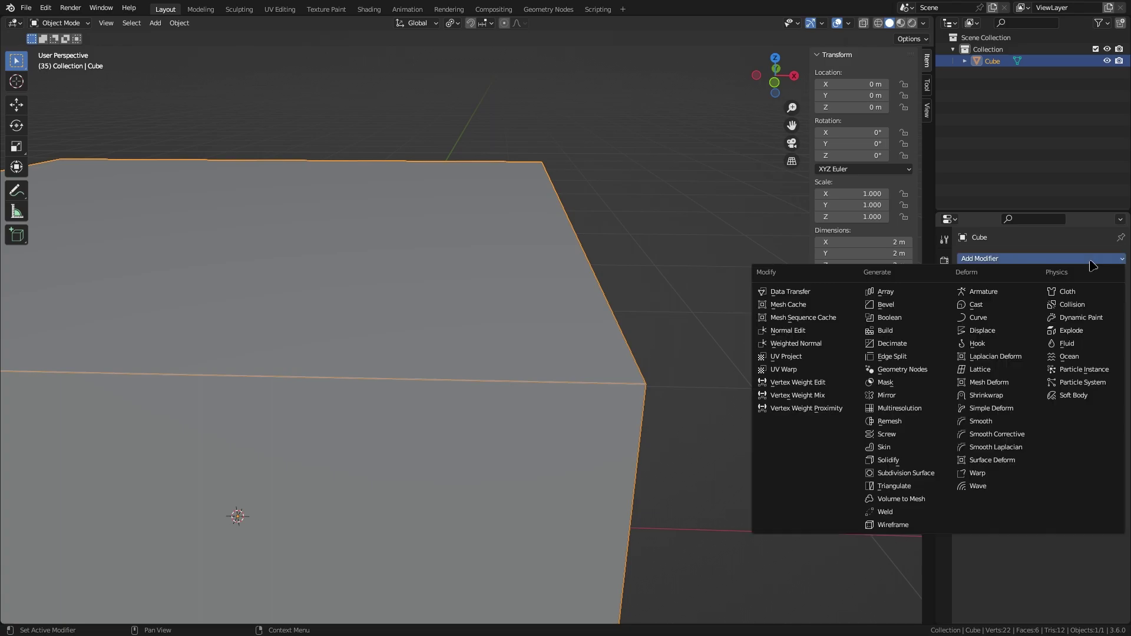